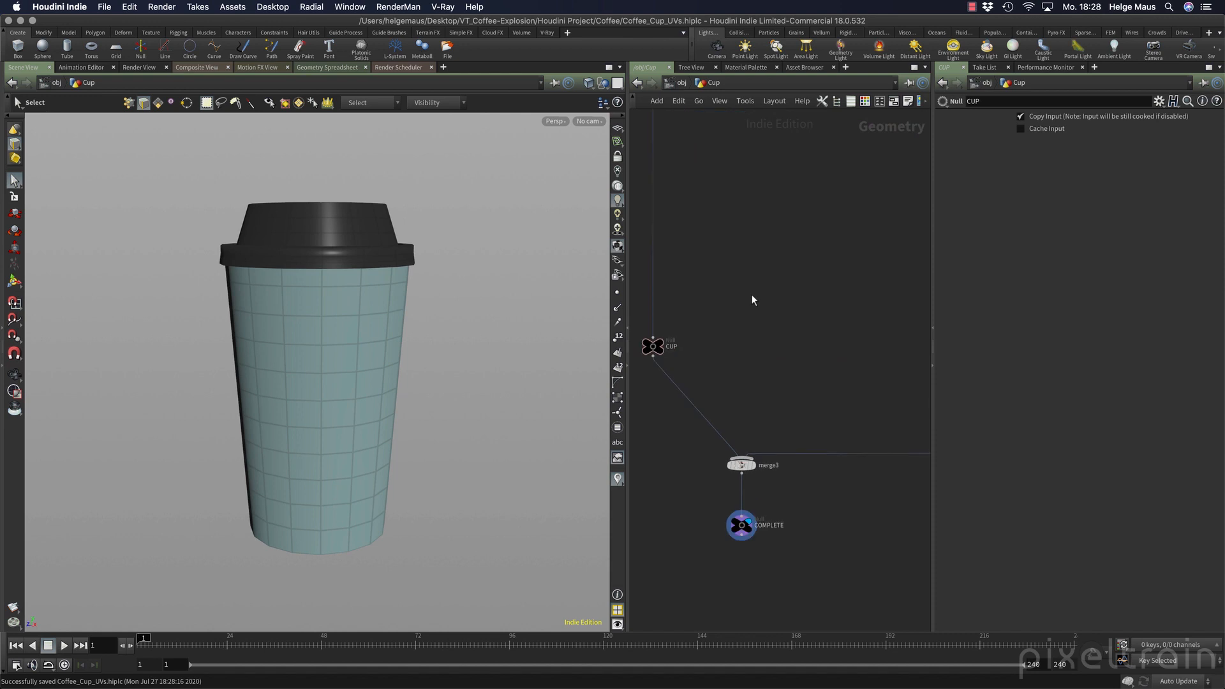
Display the CUP node's geometry without the lid and view the cup from slightly above.
{"action": "middle_click_drag", "start_coordinate": [776, 333], "coordinate": [842, 319]}
{"action": "key", "text": "r"}
{"action": "left_click", "coordinate": [733, 338]}
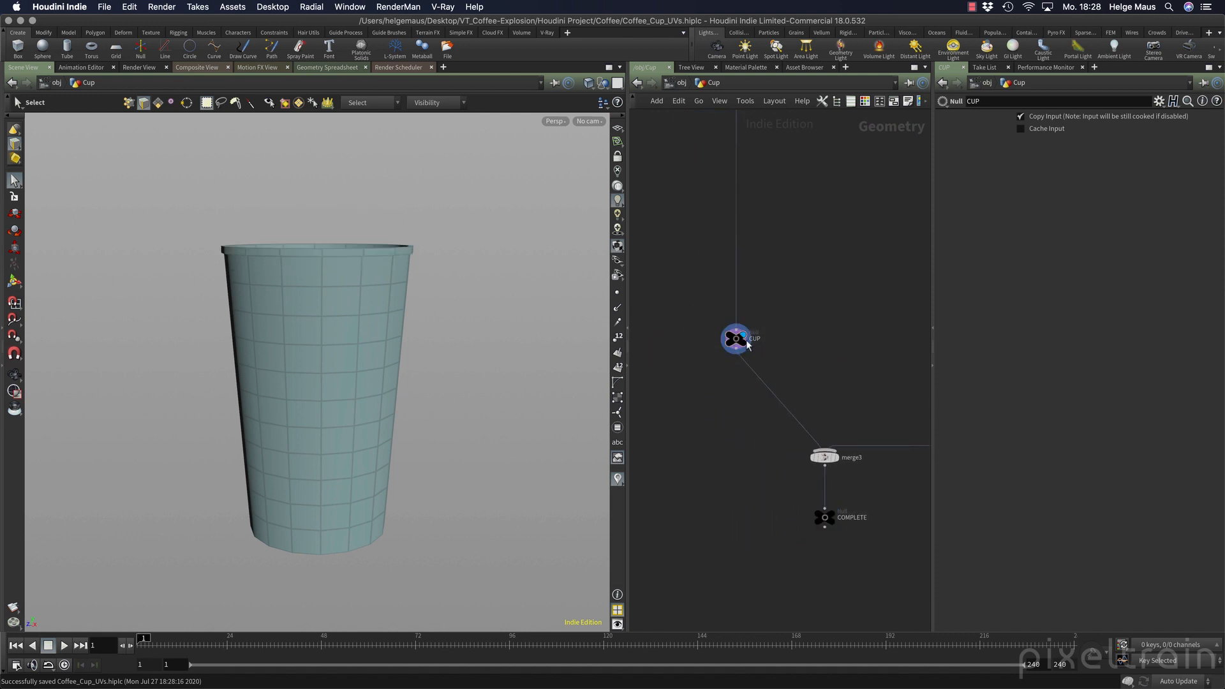
{"action": "key", "text": "Escape"}
{"action": "left_click_drag", "start_coordinate": [284, 355], "coordinate": [330, 328]}
{"action": "key", "text": "s"}
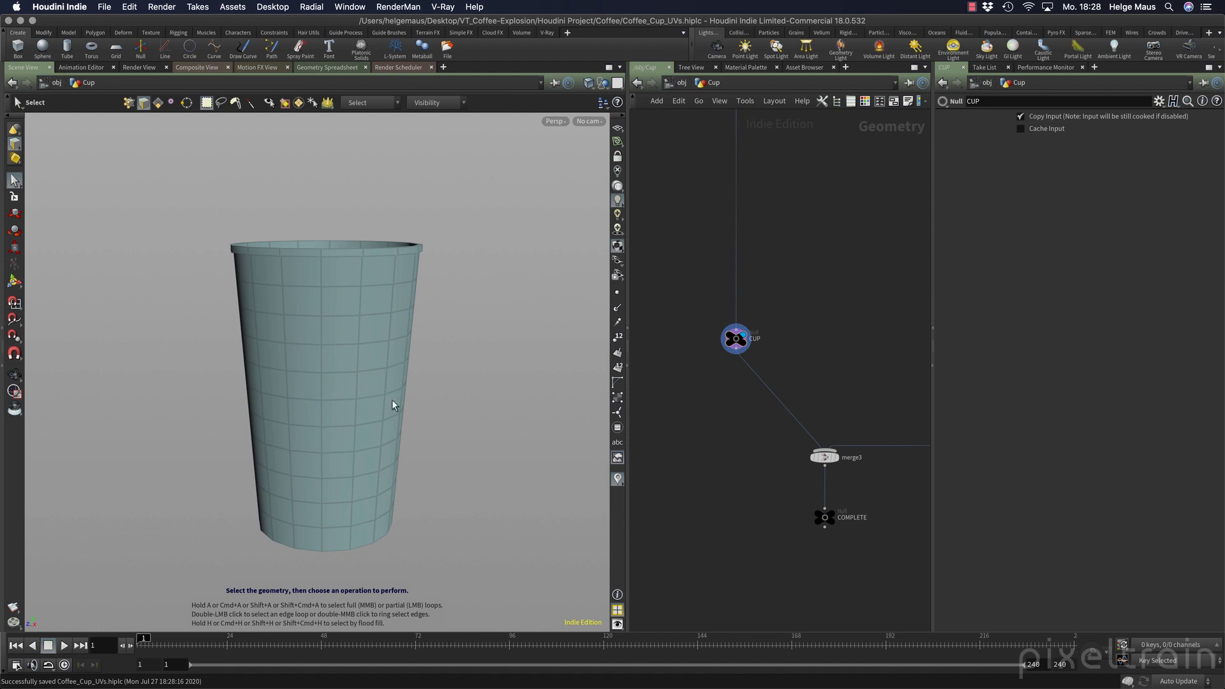
{"action": "key", "text": "Escape"}
{"action": "mouse_move", "coordinate": [374, 295]}
{"action": "left_mouse_down"}
{"action": "mouse_move", "coordinate": [432, 391]}
{"action": "mouse_move", "coordinate": [328, 388]}
{"action": "mouse_move", "coordinate": [389, 310]}
{"action": "left_mouse_up"}
{"action": "key", "text": "s"}
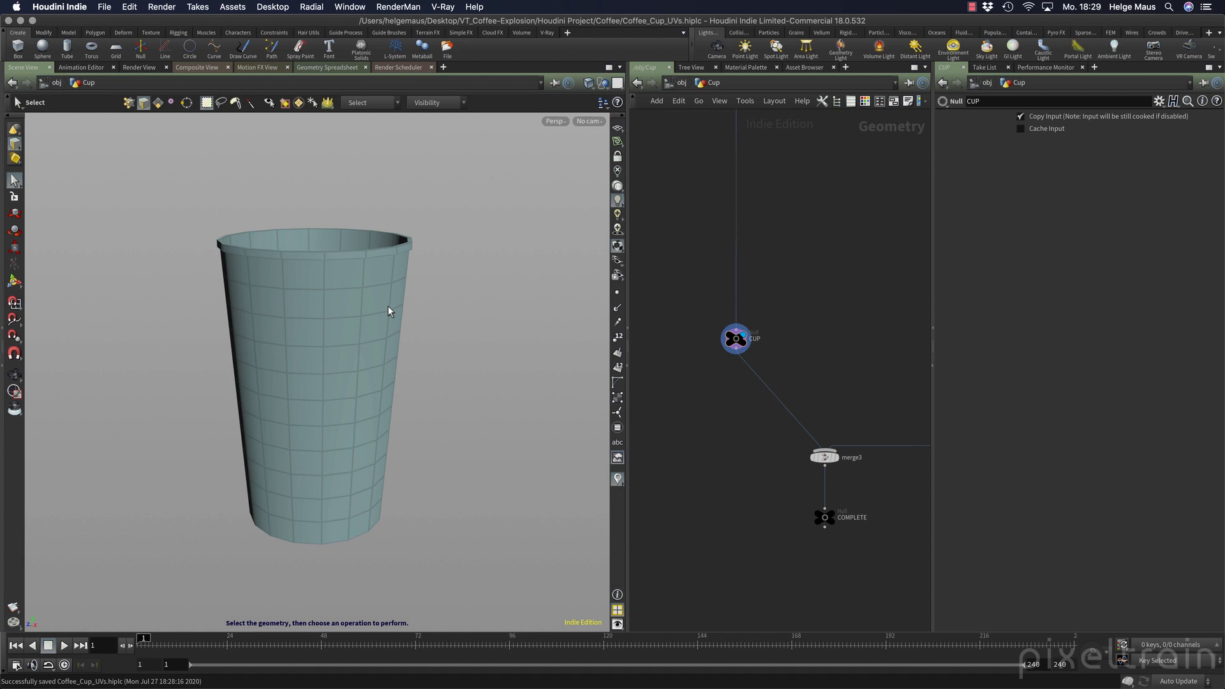
Show the CUP_LID node as a template over the cup and inspect how the lid covers the rim.
{"action": "middle_click_drag", "start_coordinate": [815, 323], "coordinate": [651, 238]}
{"action": "scroll", "coordinate": [709, 231], "scroll_direction": "down", "scroll_amount": 2}
{"action": "key", "text": "w"}
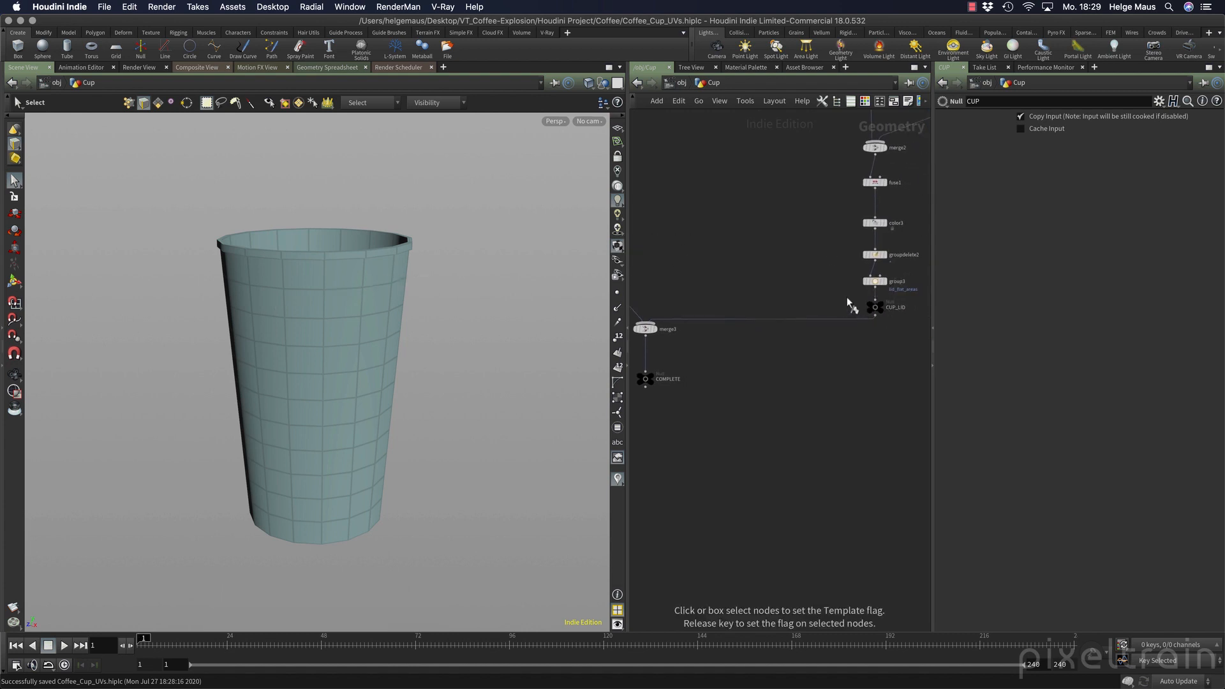
{"action": "left_click", "coordinate": [874, 310]}
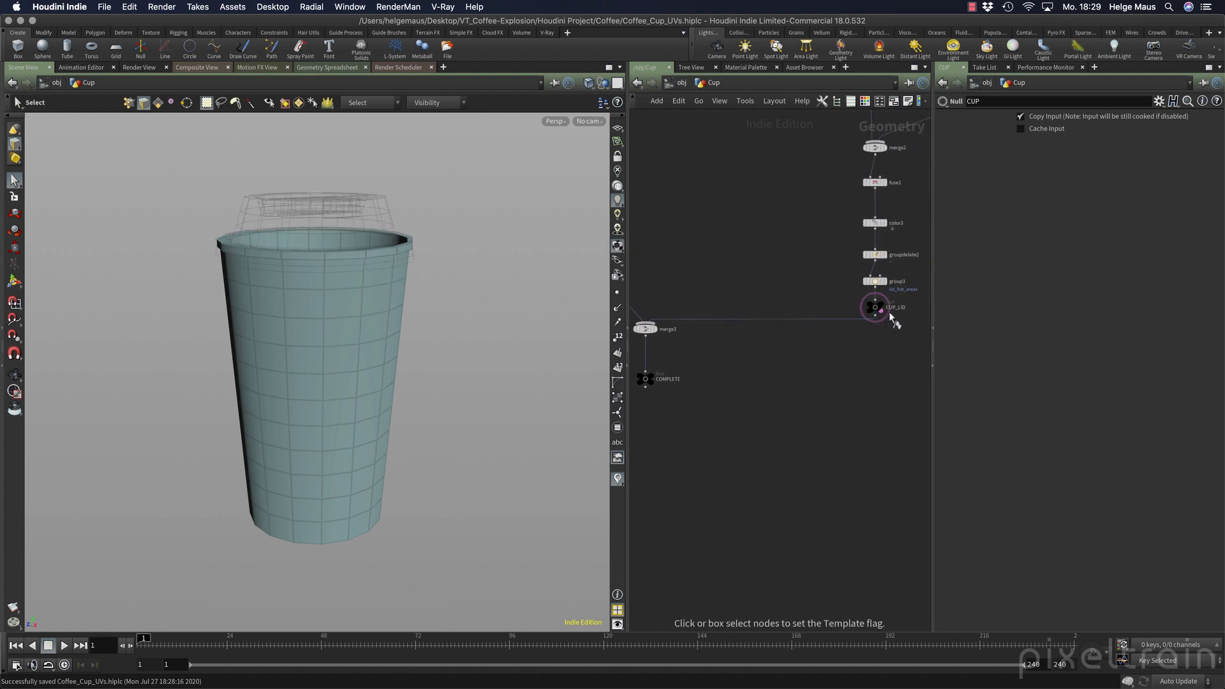
{"action": "key", "text": "Escape"}
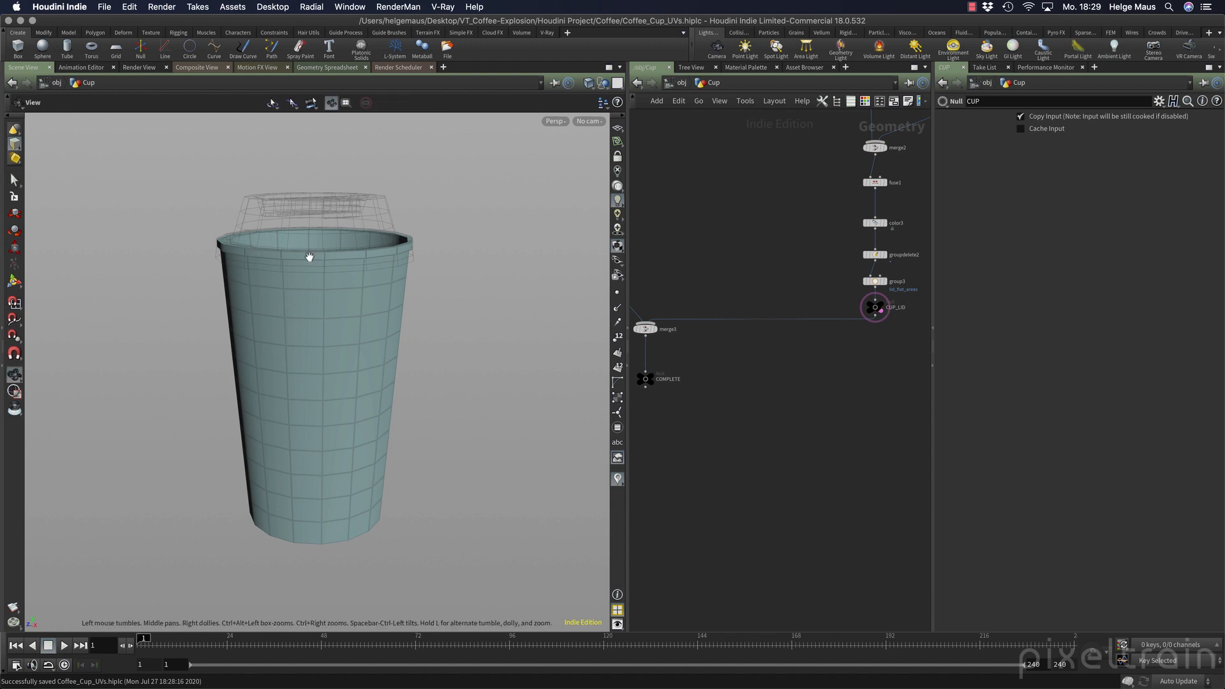
{"action": "left_click_drag", "start_coordinate": [309, 255], "coordinate": [283, 361]}
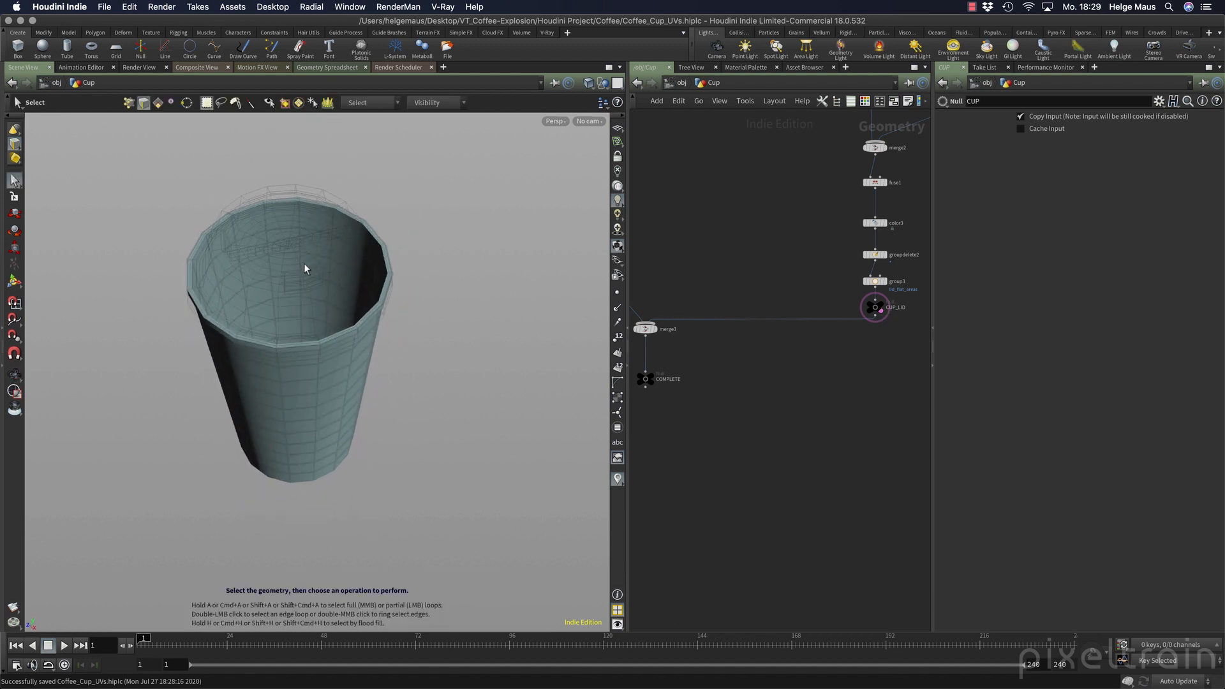
{"action": "left_click_drag", "start_coordinate": [304, 266], "coordinate": [425, 288]}
{"action": "right_click_drag", "start_coordinate": [424, 288], "coordinate": [460, 295]}
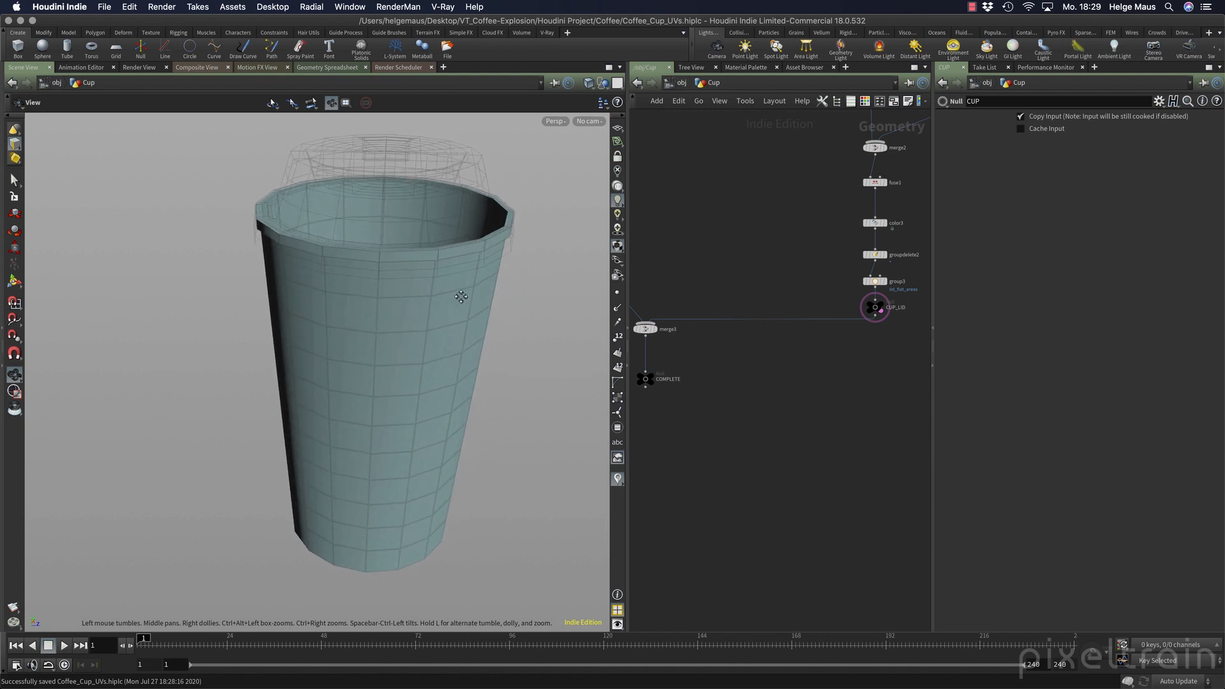
{"action": "left_click_drag", "start_coordinate": [459, 295], "coordinate": [425, 282]}
{"action": "key", "text": "e"}
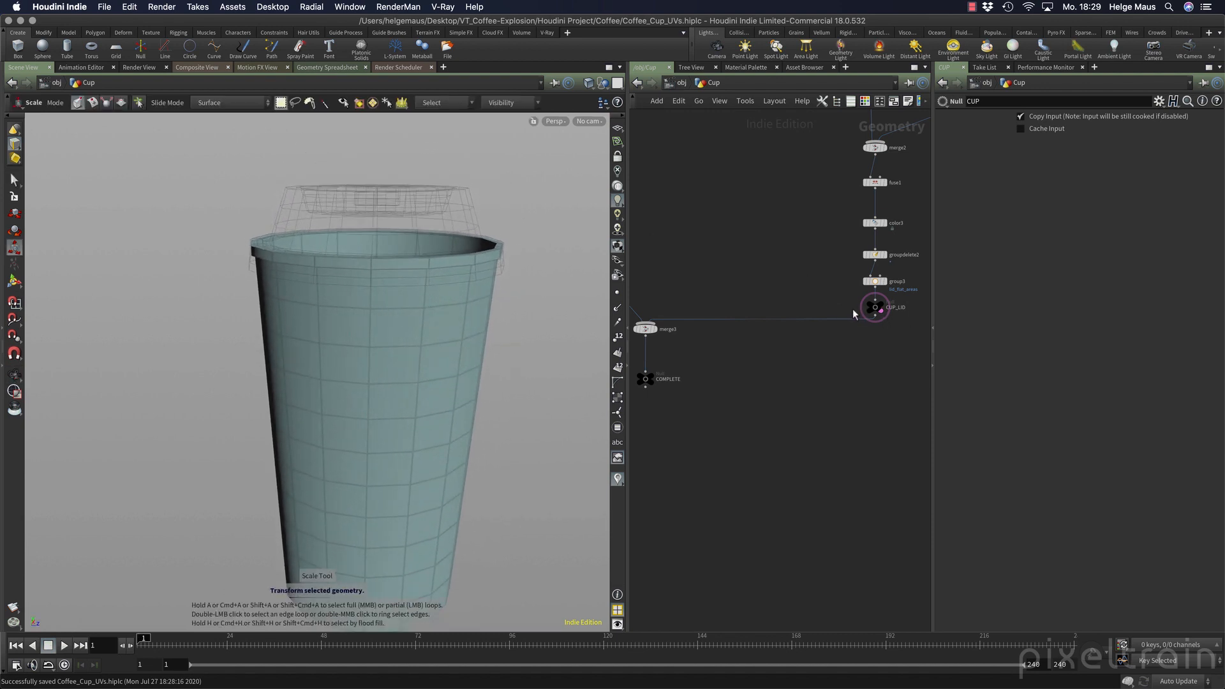
Turn off the template display of the CUP_LID node.
{"action": "left_click", "coordinate": [875, 307]}
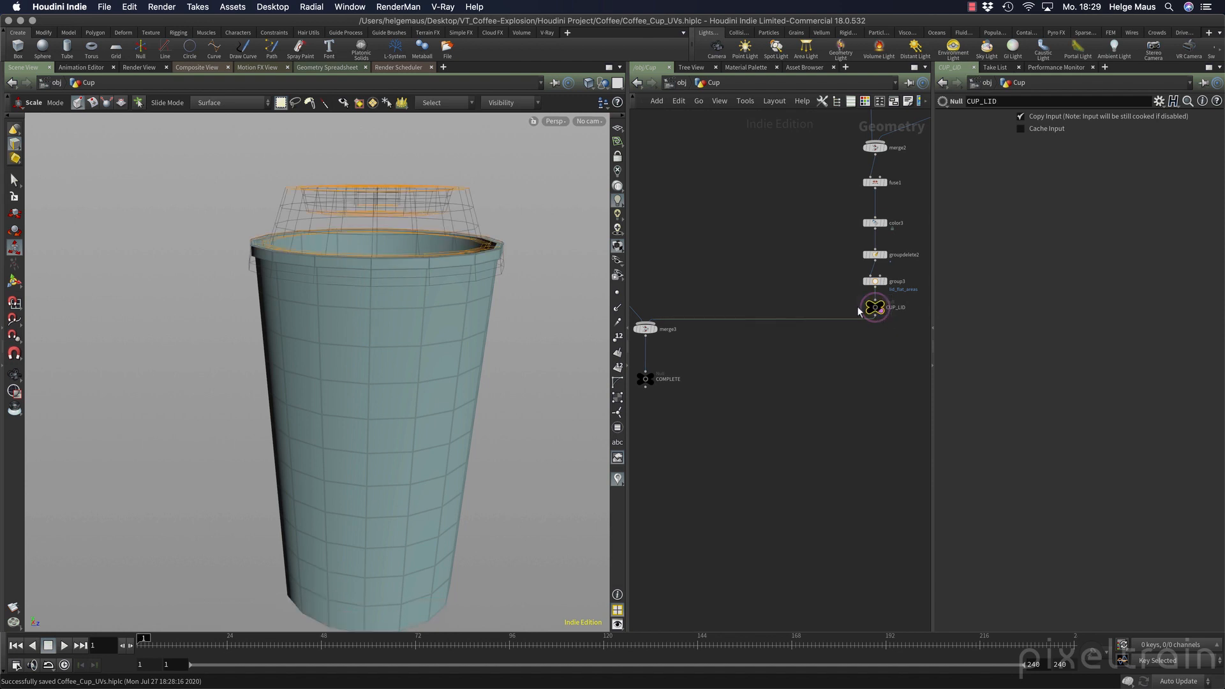
{"action": "left_click", "coordinate": [752, 302]}
{"action": "middle_click_drag", "start_coordinate": [748, 302], "coordinate": [819, 303]}
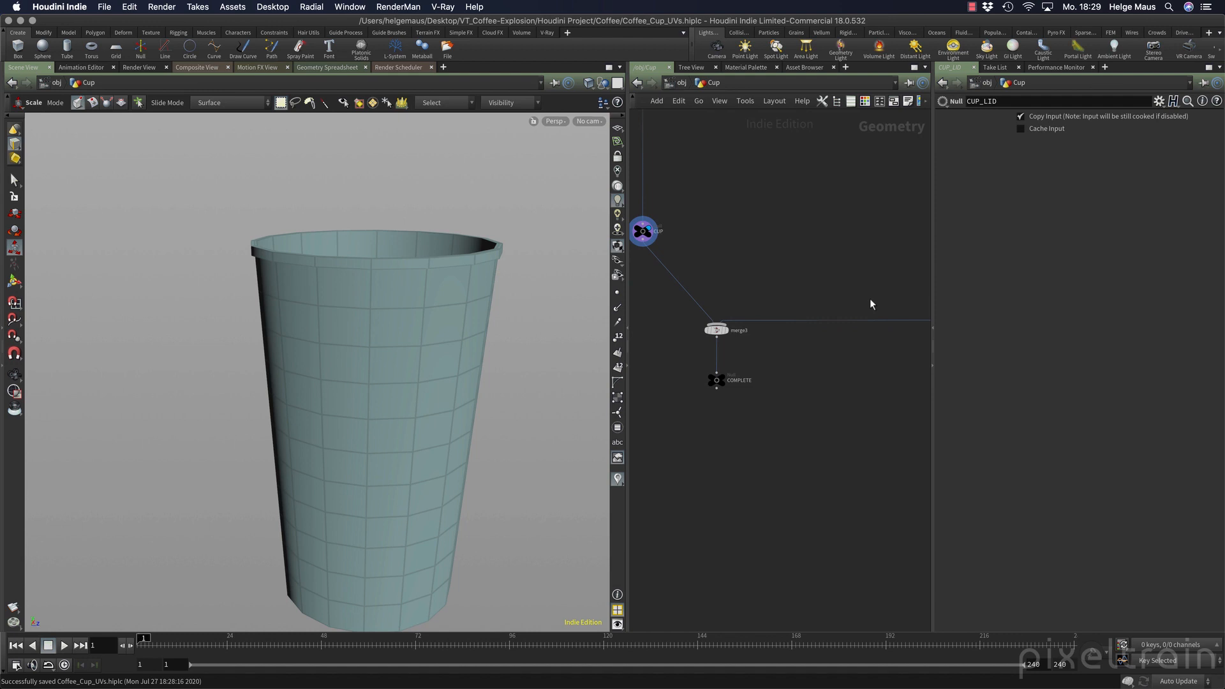
Insert a UV Flatten node between merge1 and the CUP null and make it the displayed node.
{"action": "left_click_drag", "start_coordinate": [627, 351], "coordinate": [581, 353]}
{"action": "middle_click_drag", "start_coordinate": [698, 220], "coordinate": [782, 368]}
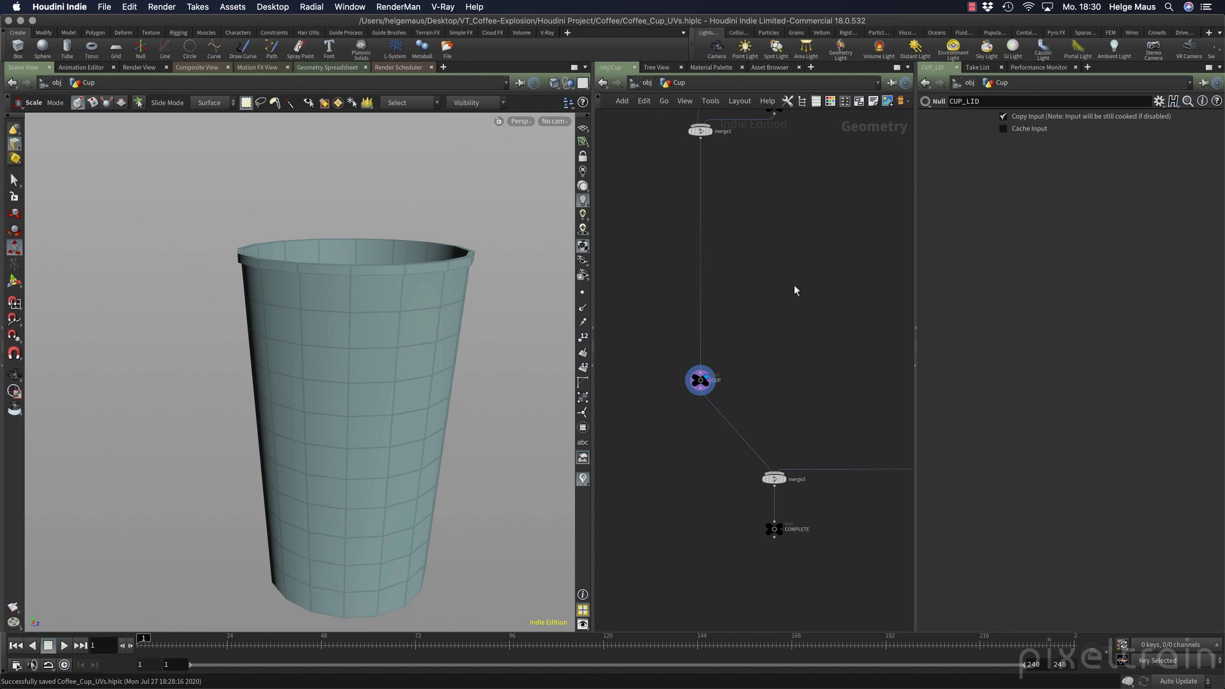
{"action": "middle_click_drag", "start_coordinate": [793, 284], "coordinate": [767, 277]}
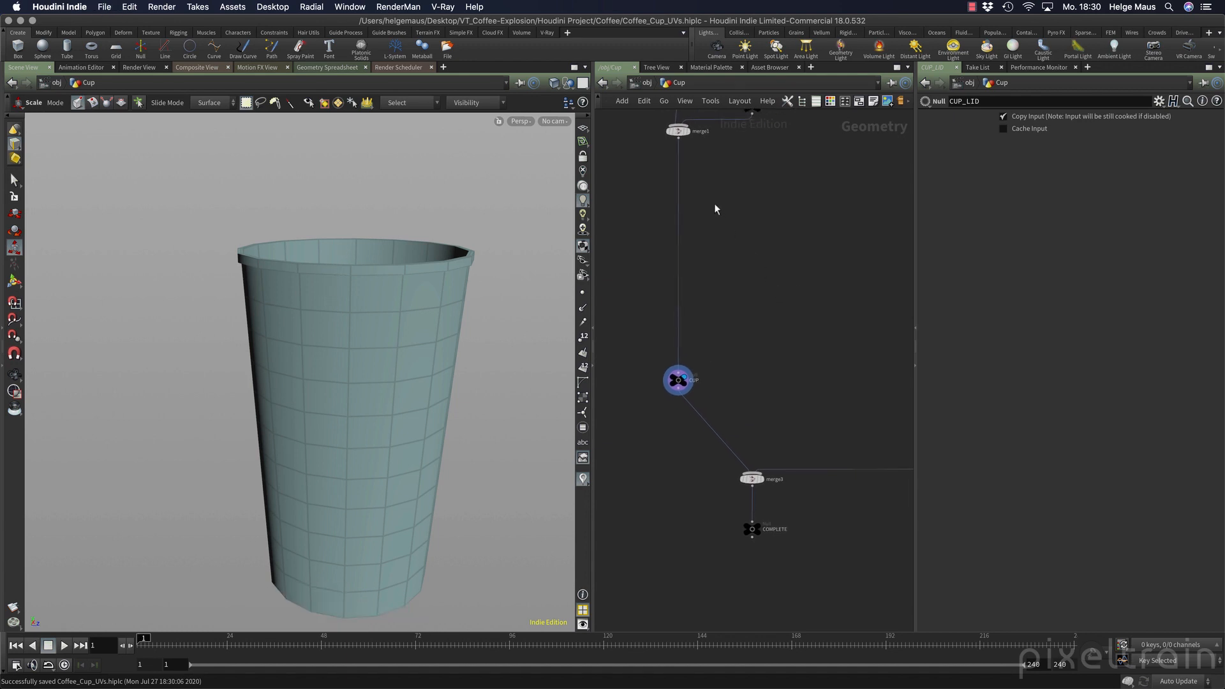
{"action": "key", "text": "Tab"}
{"action": "type", "text": "uvfl"}
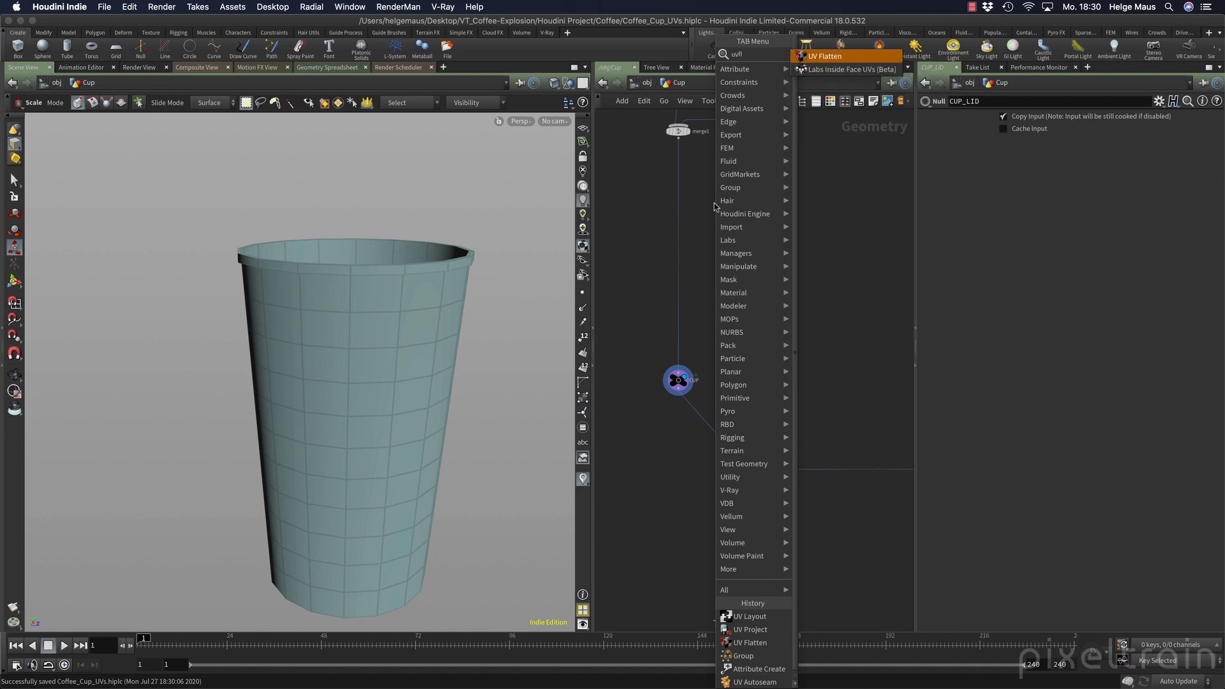
{"action": "key", "text": "Return"}
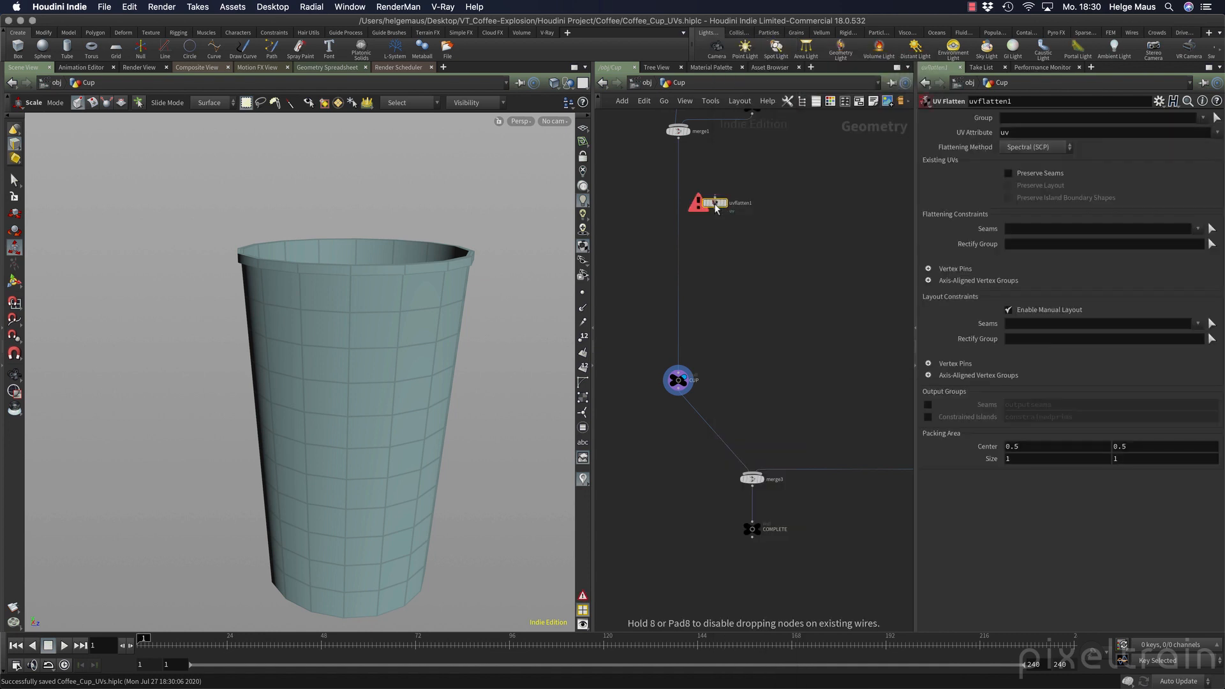
{"action": "left_click", "coordinate": [678, 219]}
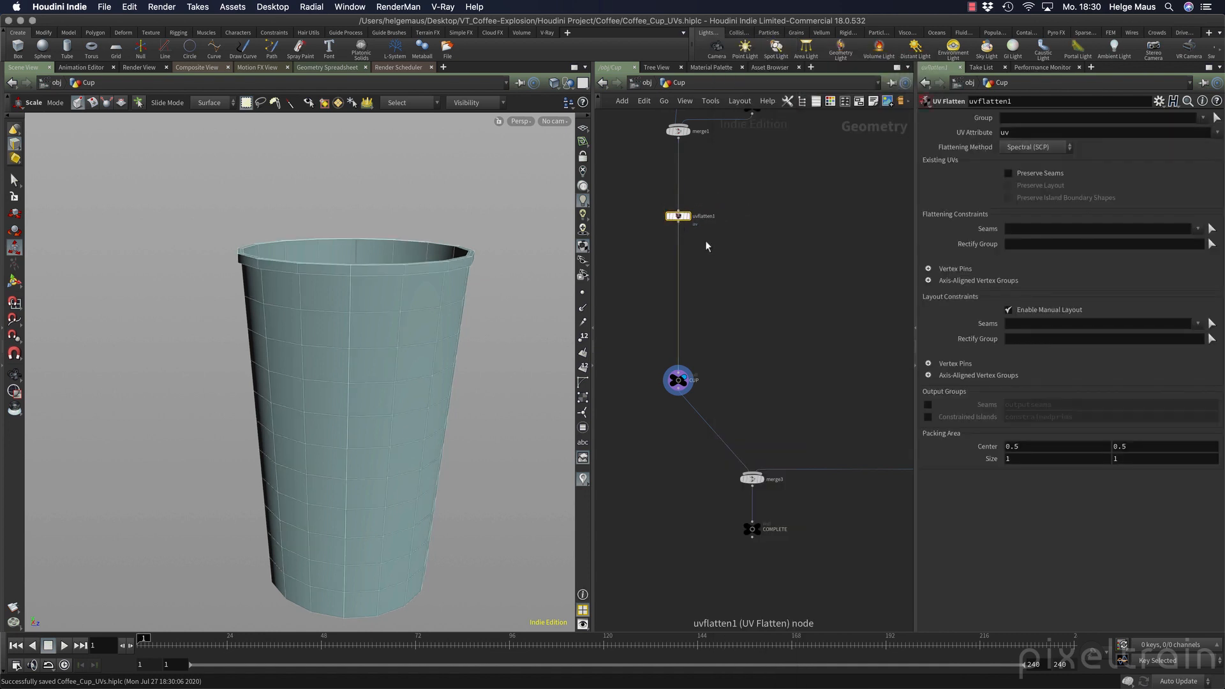
{"action": "left_click", "coordinate": [687, 217]}
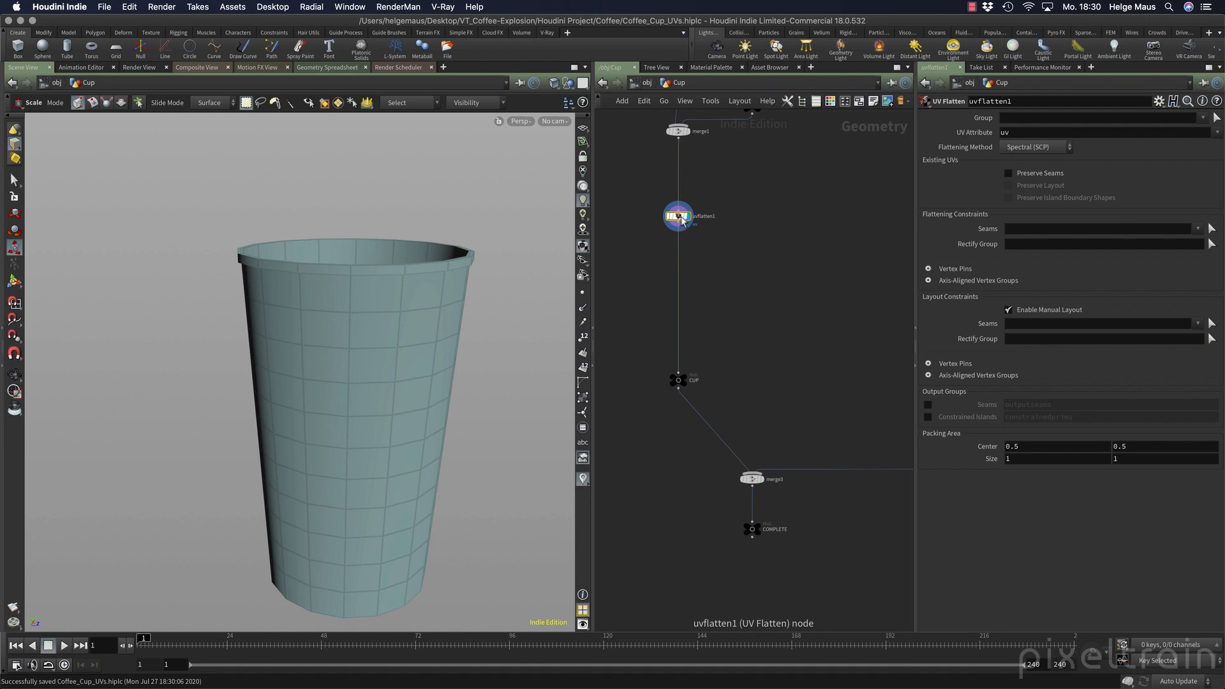
Activate the UV Flatten tool in the viewport and vary the density of its checker pattern on the cup.
{"action": "key", "text": "Return"}
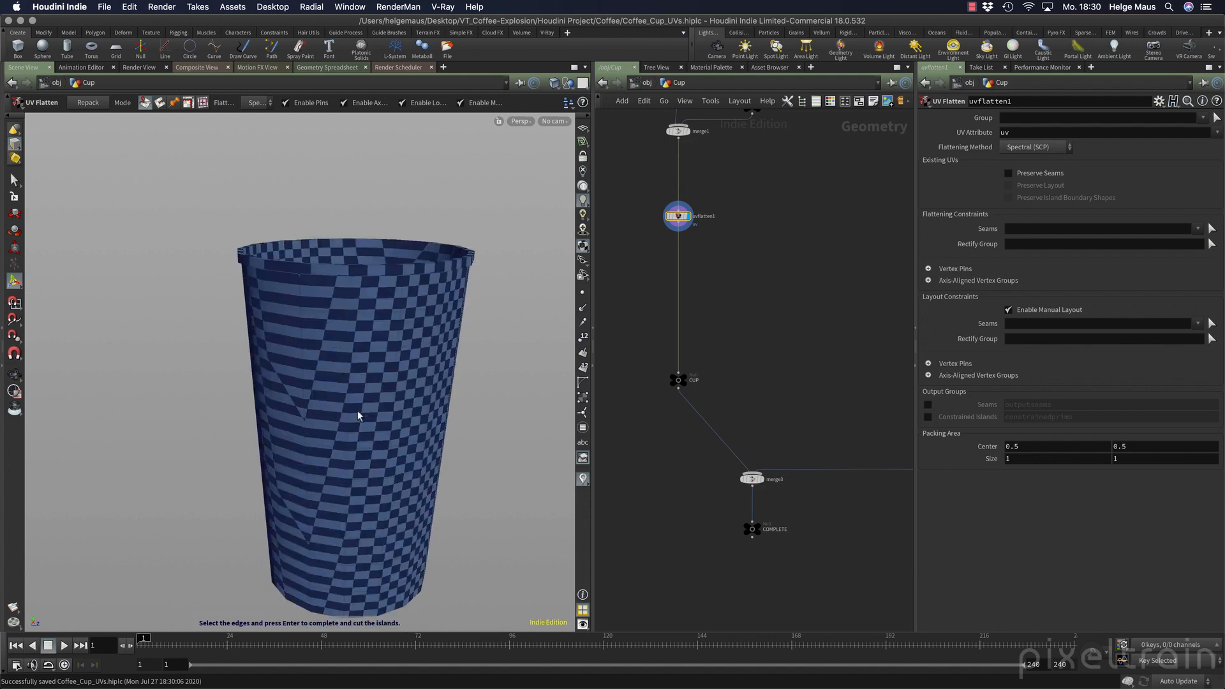
{"action": "scroll", "coordinate": [357, 411], "scroll_direction": "up", "scroll_amount": 5}
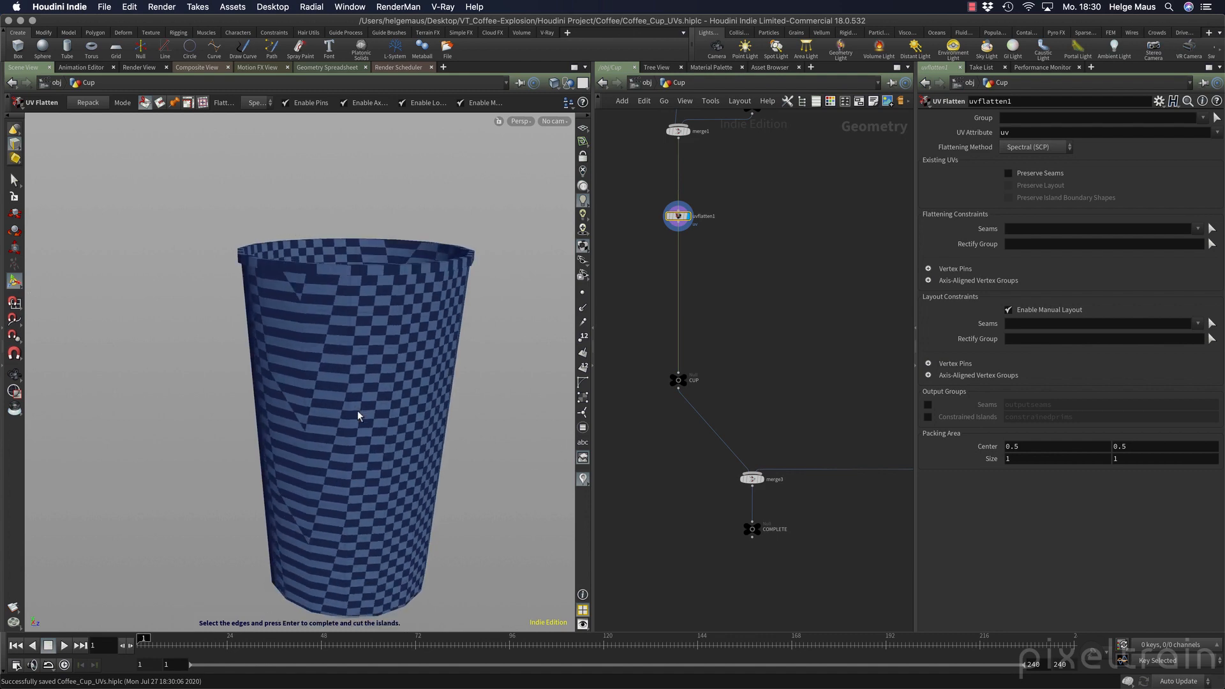
{"action": "scroll", "coordinate": [358, 411], "scroll_direction": "down", "scroll_amount": 5}
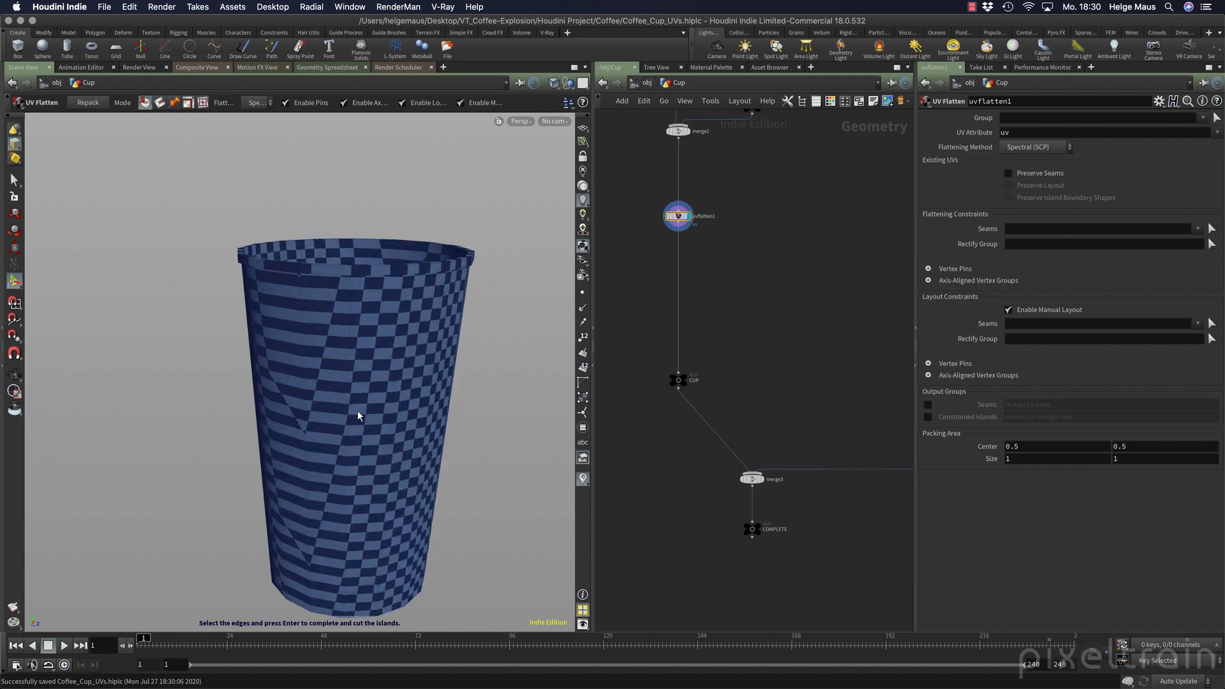
{"action": "scroll", "coordinate": [357, 411], "scroll_direction": "up", "scroll_amount": 5}
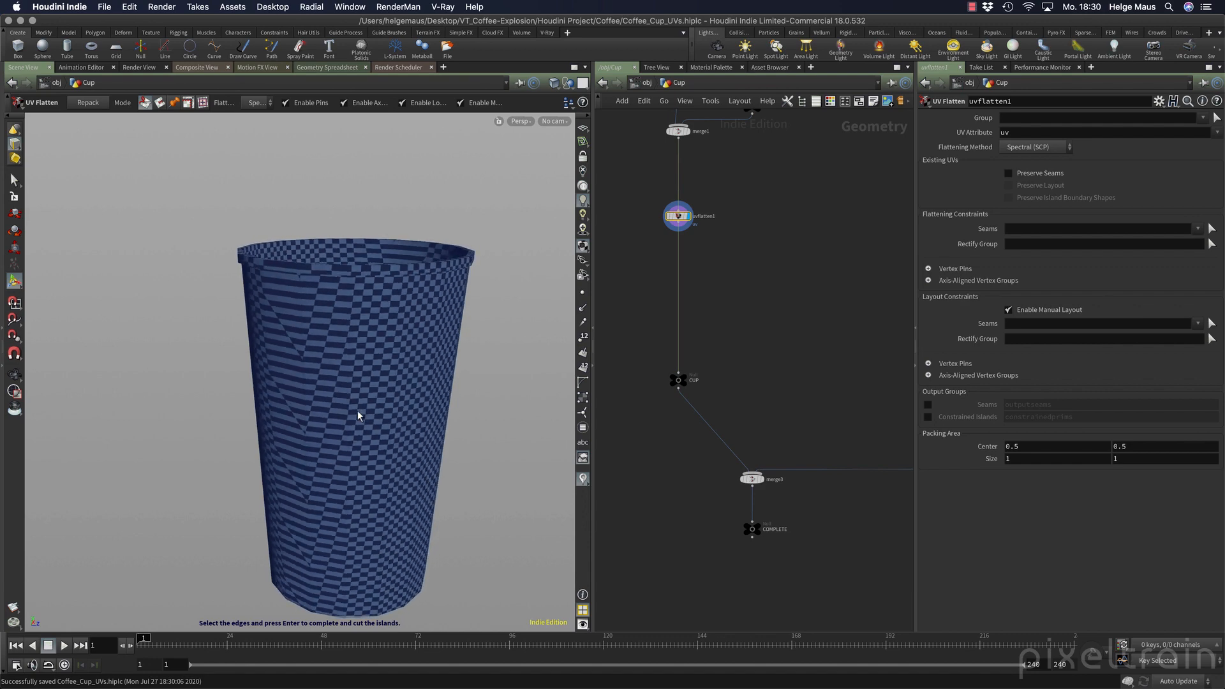
Switch the orientation glyphs of the checker texture visualization on and back off.
{"action": "right_click", "coordinate": [324, 308]}
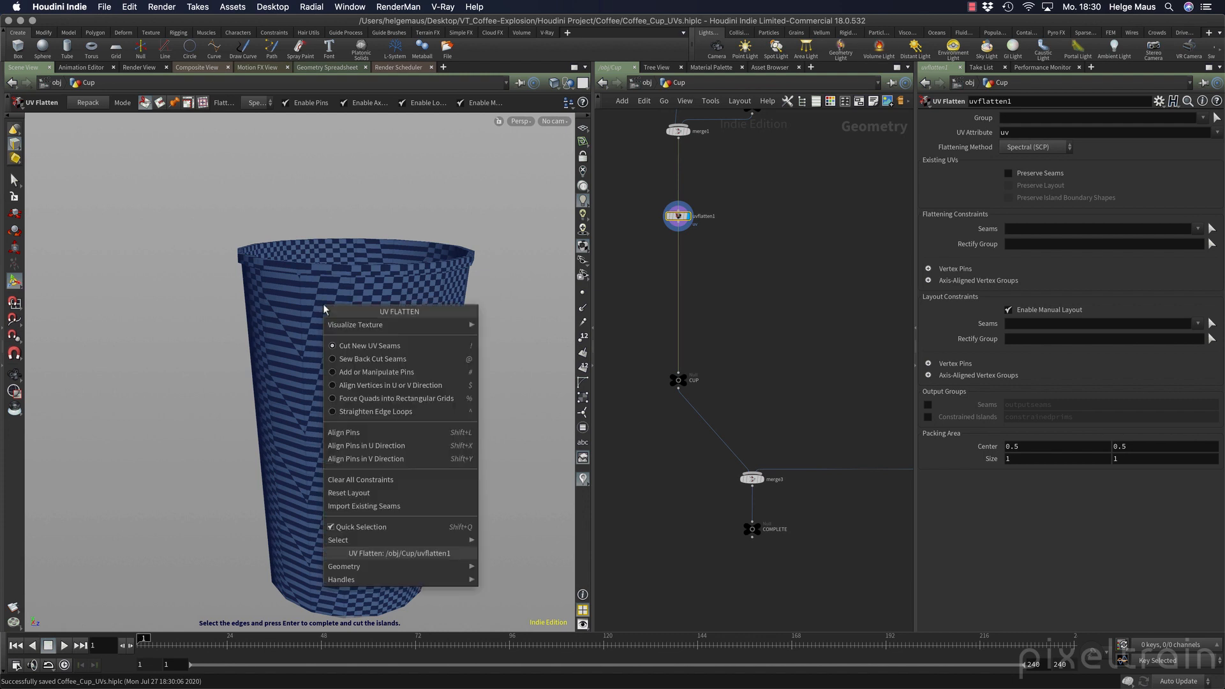
{"action": "mouse_move", "coordinate": [371, 327]}
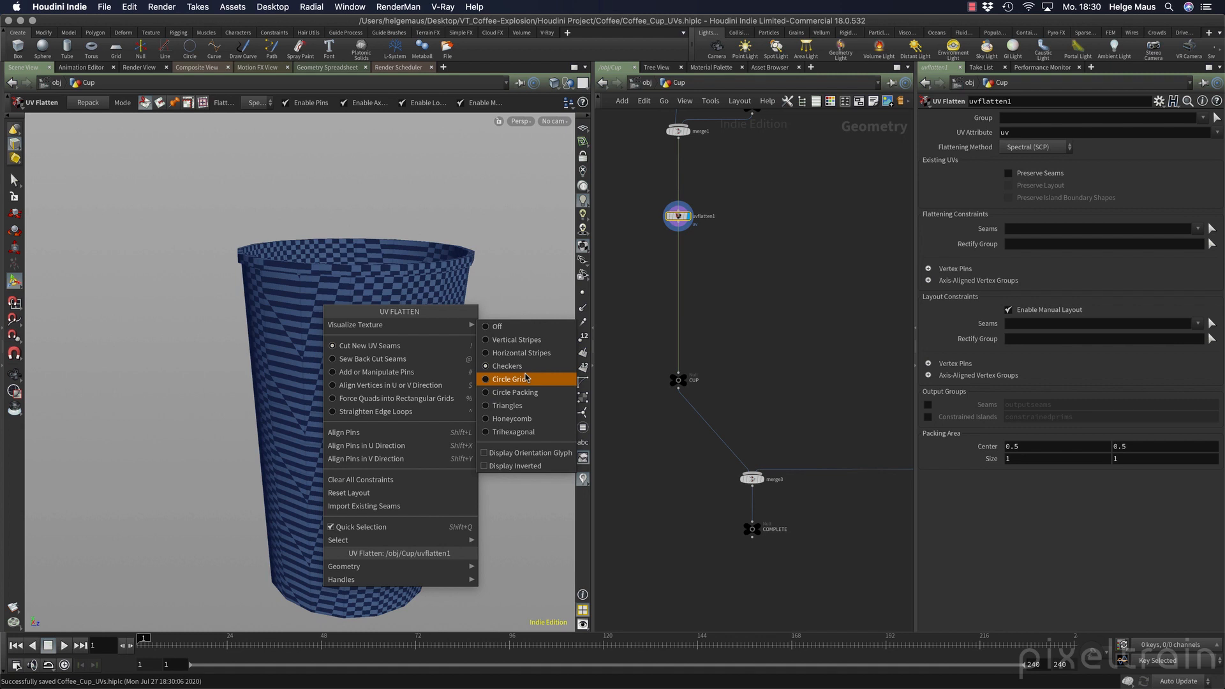
{"action": "left_click", "coordinate": [488, 454]}
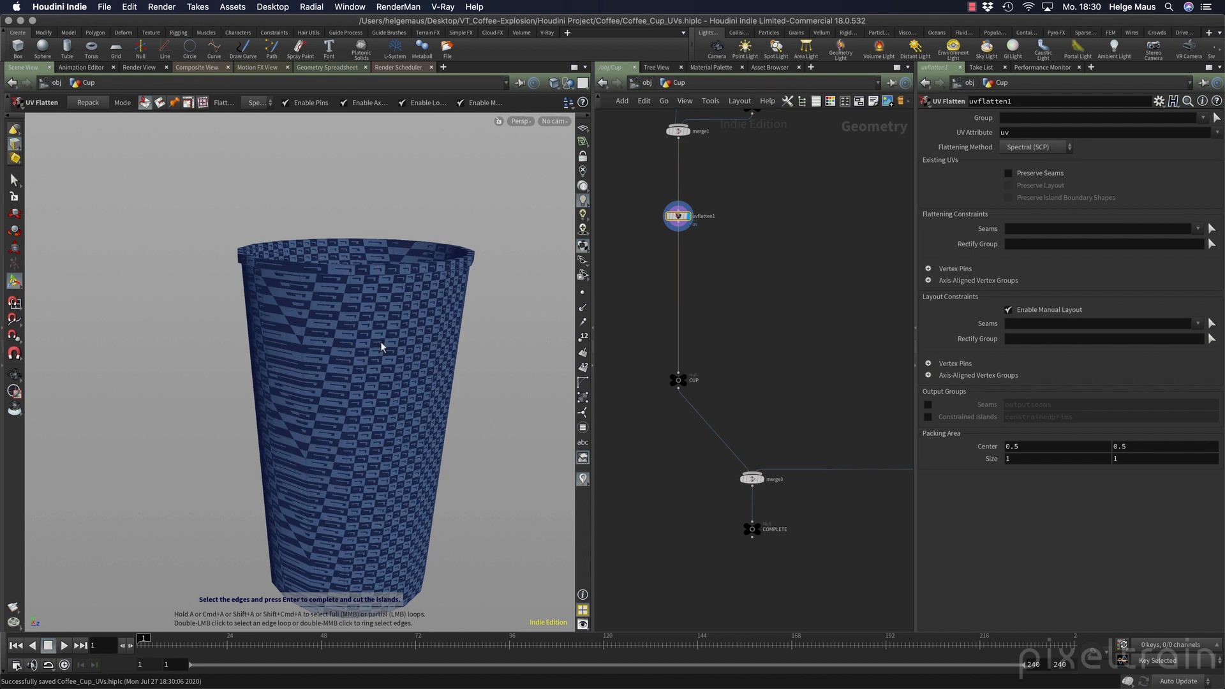
{"action": "right_click", "coordinate": [406, 343]}
{"action": "mouse_move", "coordinate": [500, 363]}
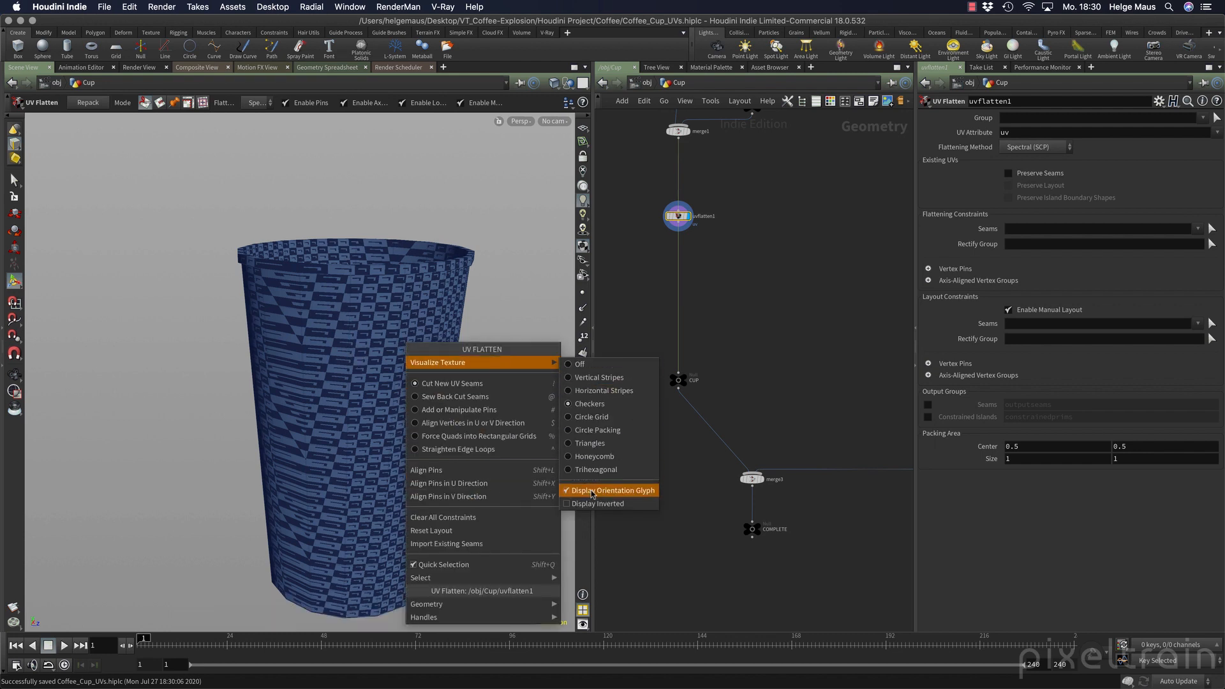
{"action": "left_click", "coordinate": [611, 490]}
Set the UV Flatten texture visualization to Off.
{"action": "right_click", "coordinate": [358, 347]}
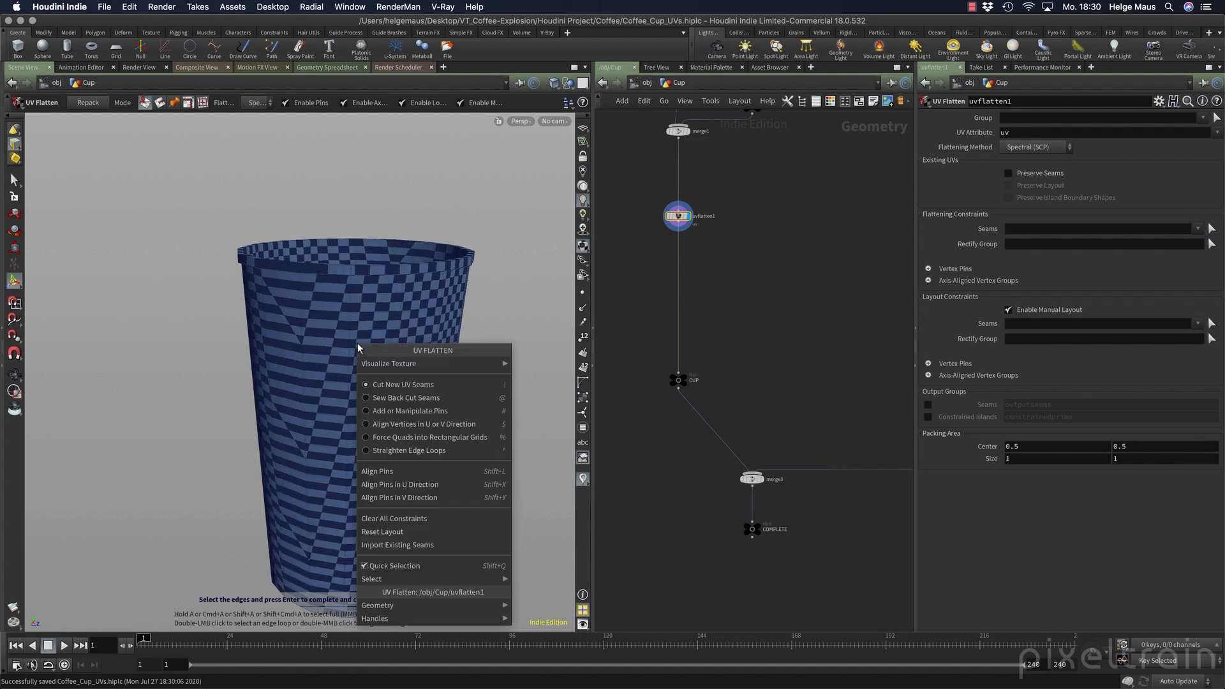
{"action": "mouse_move", "coordinate": [392, 363]}
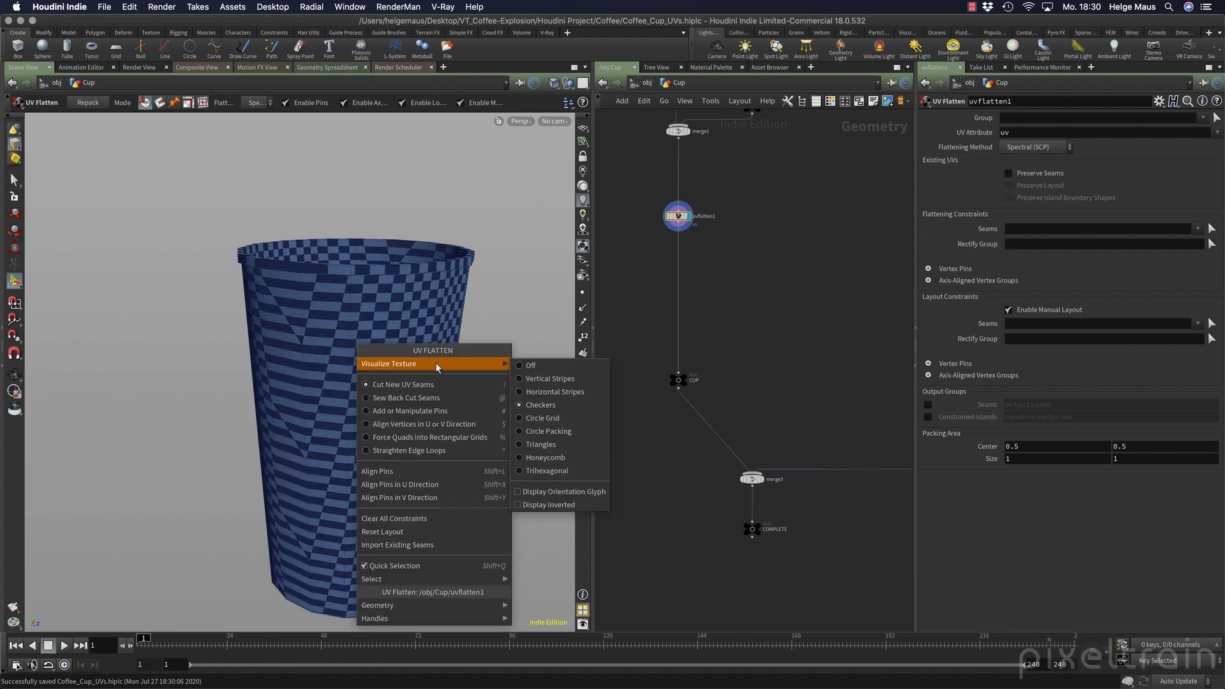
{"action": "left_click", "coordinate": [518, 365]}
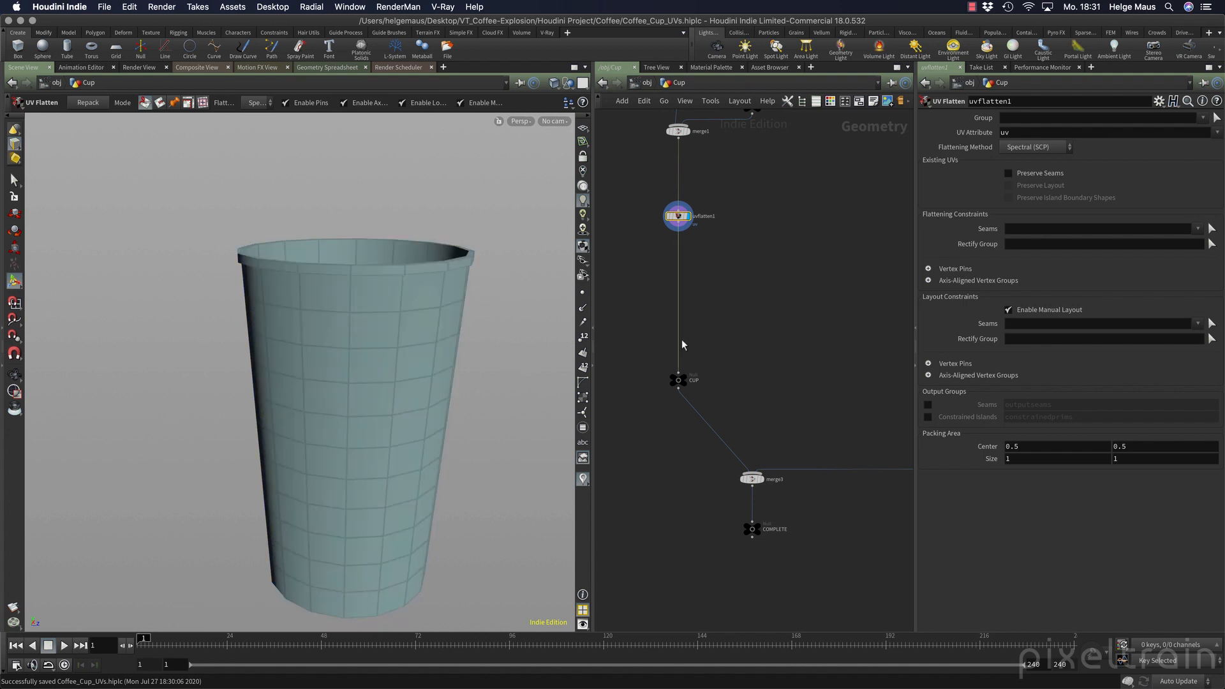
Split the viewport into two side-by-side views and show the whole cup in perspective in the first one.
{"action": "left_click_drag", "start_coordinate": [596, 352], "coordinate": [655, 350]}
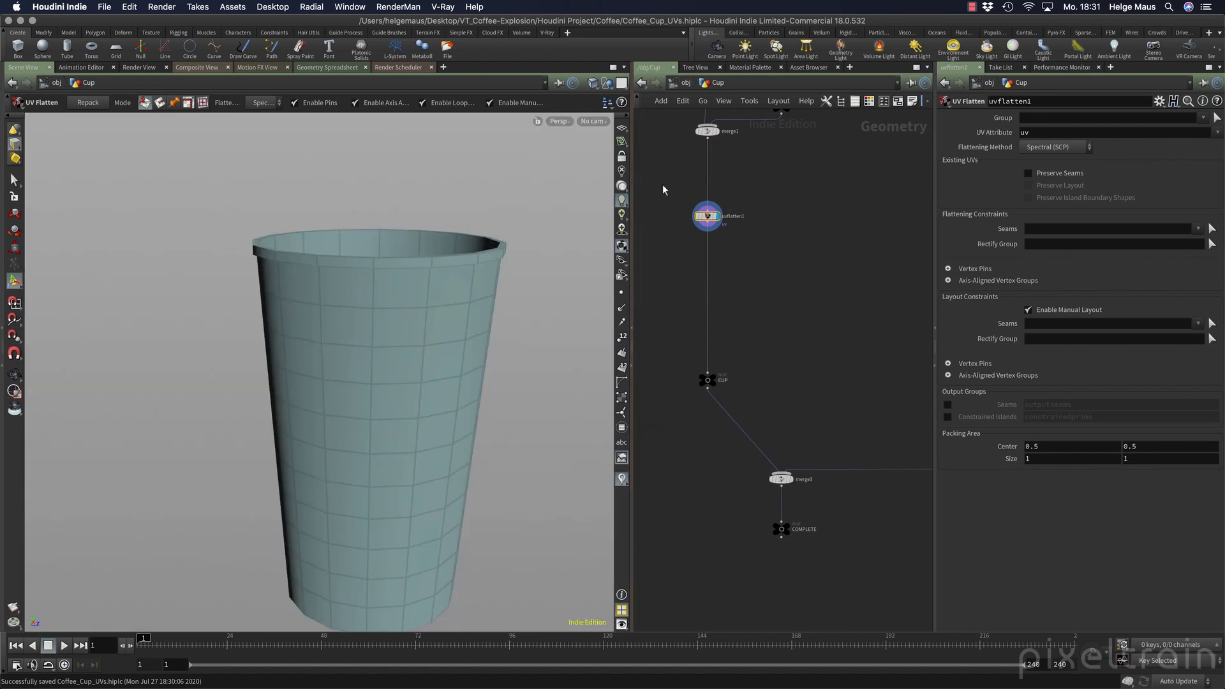
{"action": "left_click", "coordinate": [621, 82]}
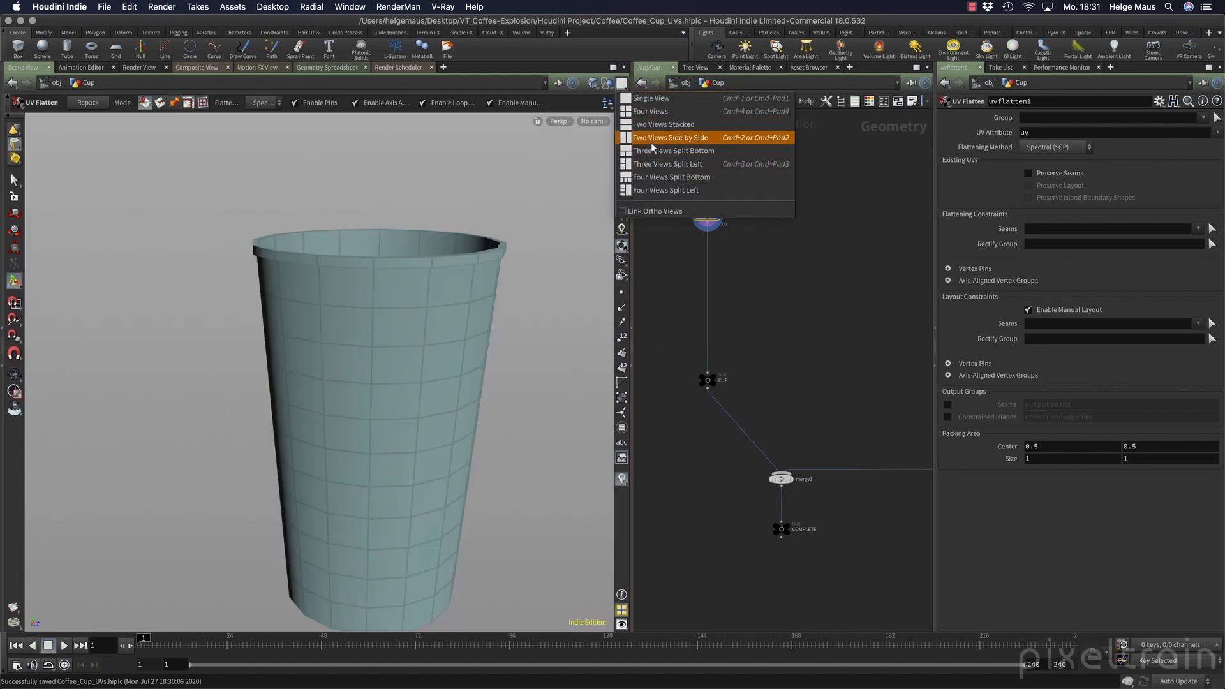
{"action": "left_click", "coordinate": [686, 139]}
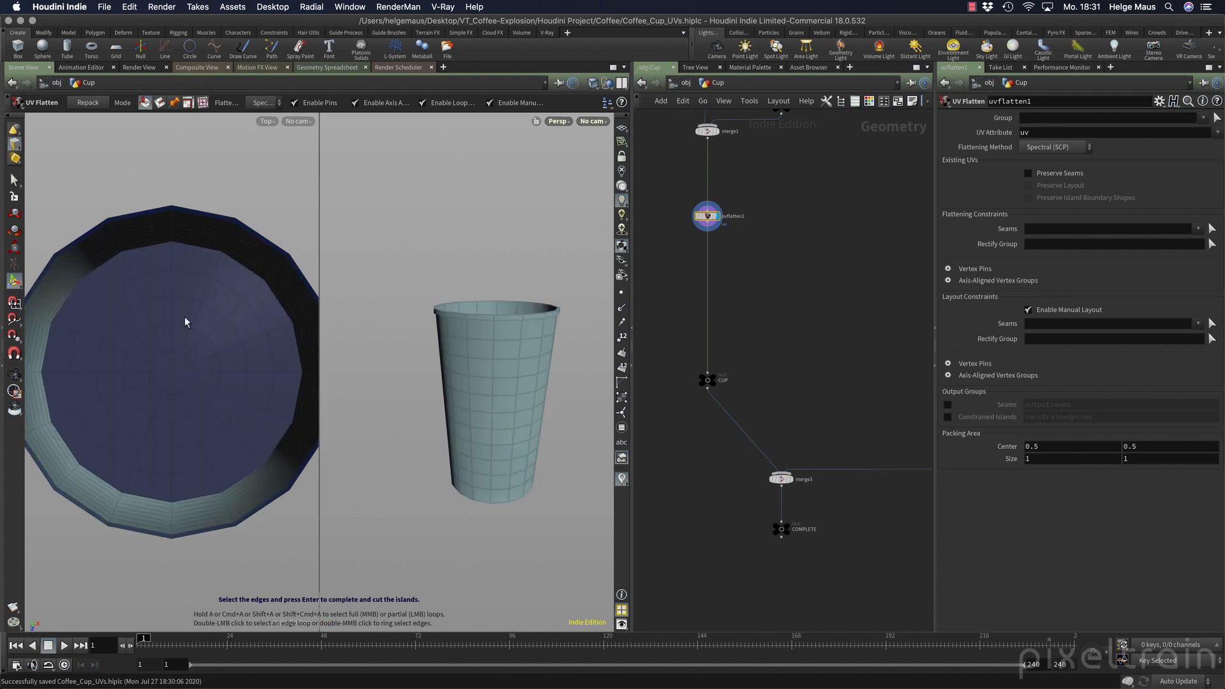
{"action": "key", "text": "space+1"}
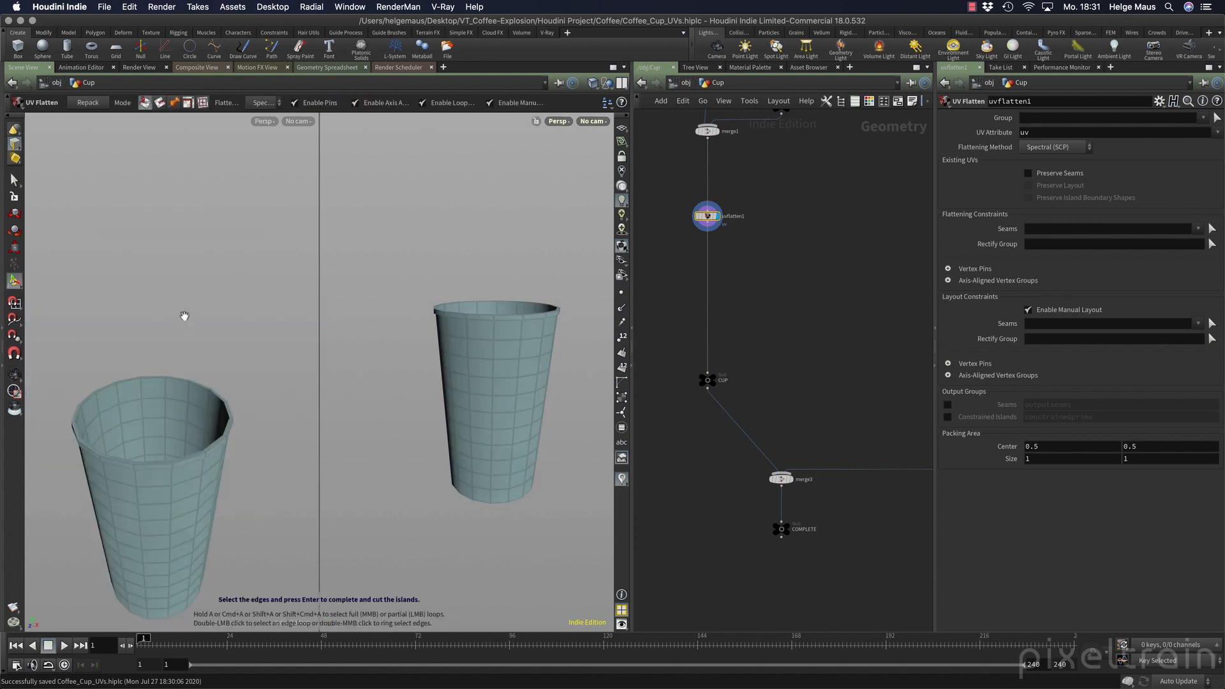
{"action": "middle_click_drag", "start_coordinate": [245, 293], "coordinate": [192, 317]}
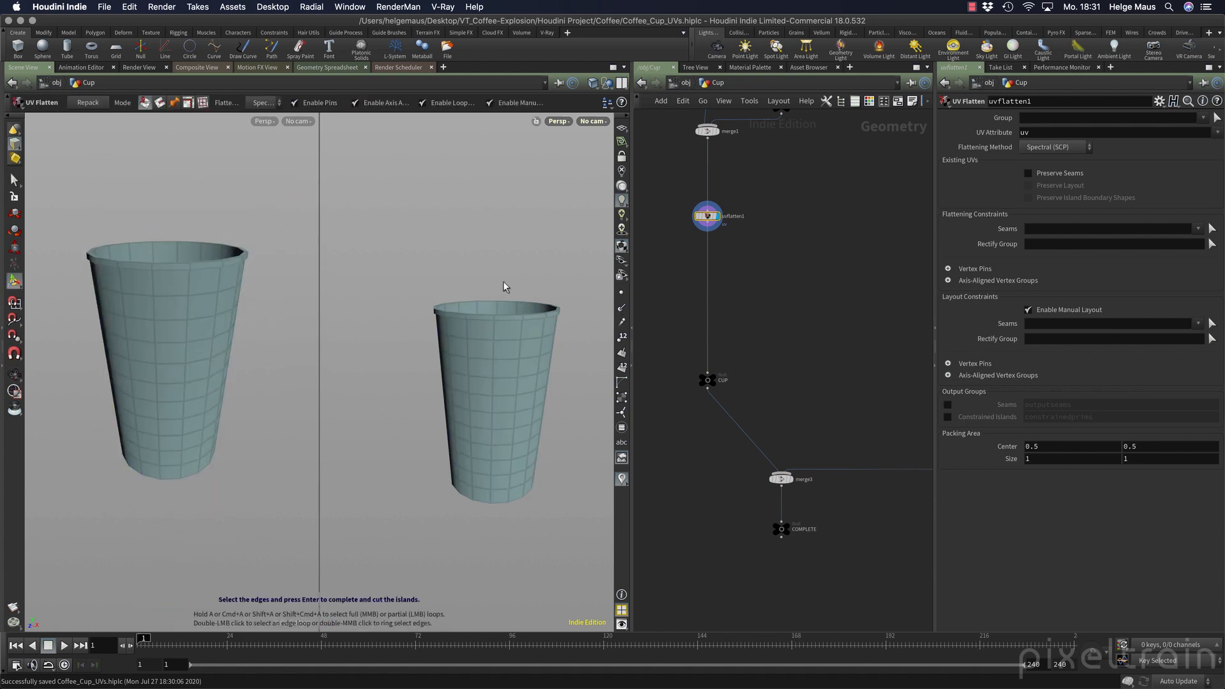
Change the second viewport to the UV view and frame the cup's flattened UV islands.
{"action": "key", "text": "space+5"}
{"action": "scroll", "coordinate": [474, 259], "scroll_direction": "up", "scroll_amount": 3}
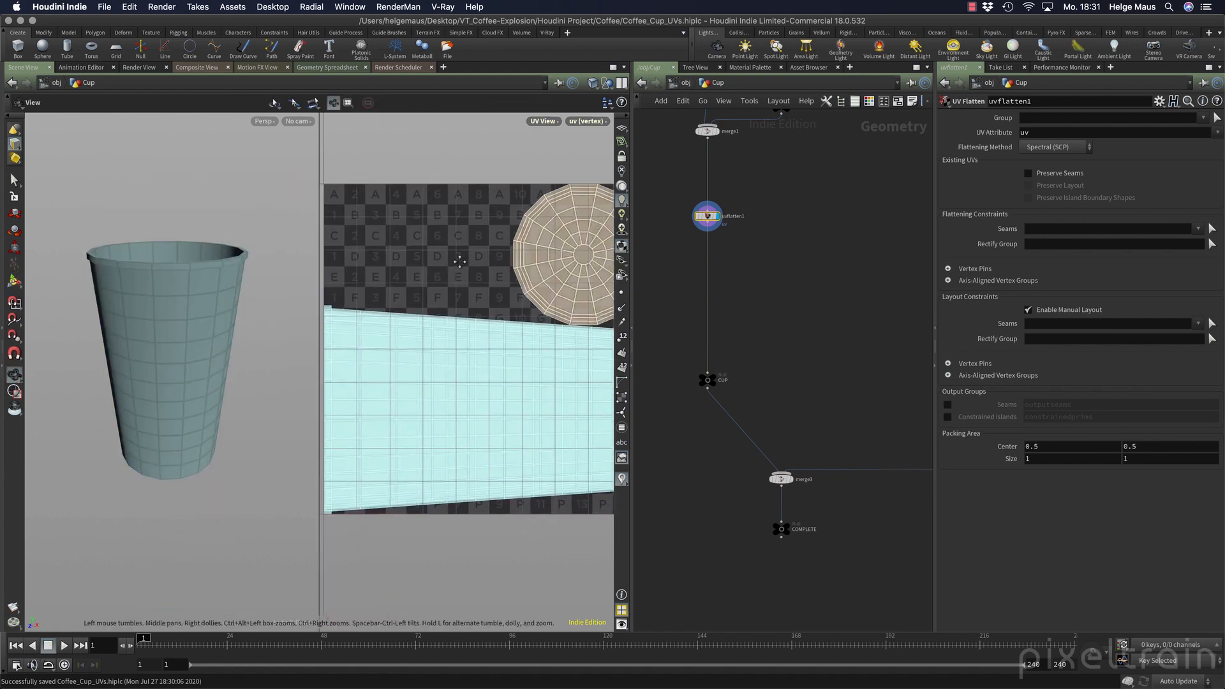
{"action": "right_click_drag", "start_coordinate": [474, 258], "coordinate": [479, 245]}
{"action": "mouse_move", "coordinate": [632, 350]}
{"action": "left_mouse_down"}
{"action": "mouse_move", "coordinate": [607, 350]}
{"action": "mouse_move", "coordinate": [639, 348]}
{"action": "left_mouse_up"}
Turn on the template display of the CUP_LID node to show the lid as a wireframe reference over the cup.
{"action": "middle_click_drag", "start_coordinate": [770, 343], "coordinate": [695, 323]}
{"action": "key", "text": "t"}
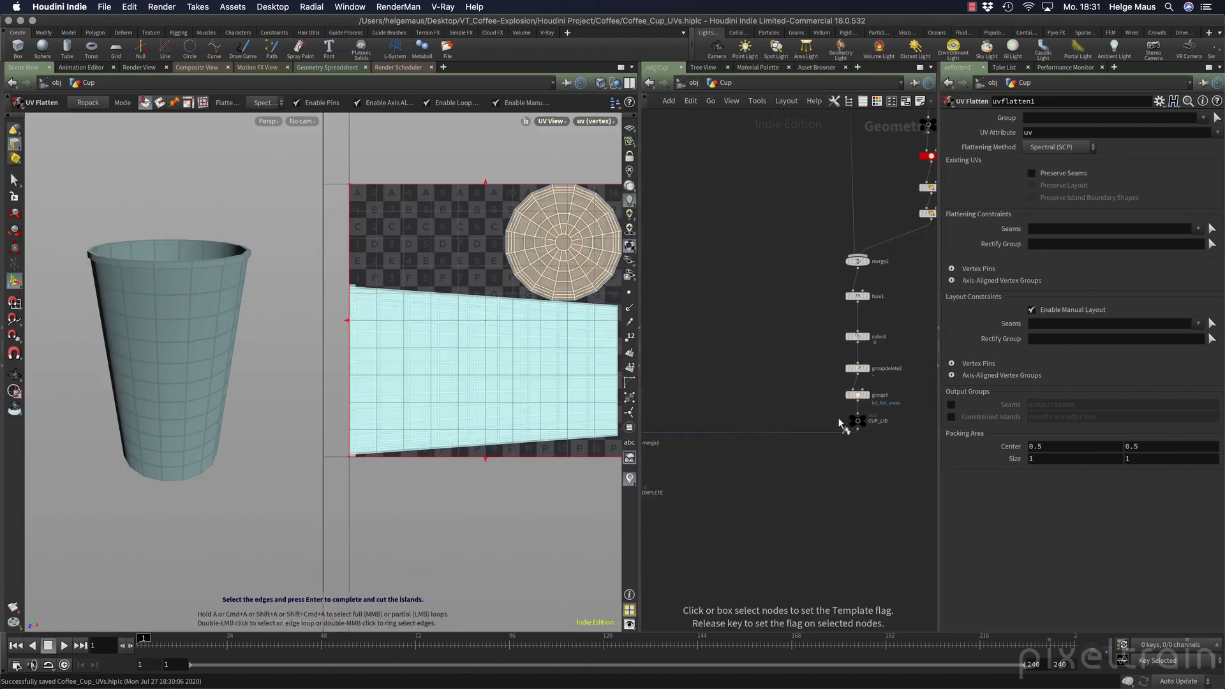
{"action": "left_click", "coordinate": [857, 420]}
{"action": "key", "text": "Escape"}
Cut a first vertical seam edge in the cup's outer wall with the UV Flatten Cut Seams mode.
{"action": "left_click_drag", "start_coordinate": [131, 366], "coordinate": [191, 318]}
{"action": "right_click_drag", "start_coordinate": [191, 318], "coordinate": [289, 307]}
{"action": "mouse_move", "coordinate": [179, 321]}
{"action": "middle_mouse_down"}
{"action": "mouse_move", "coordinate": [208, 331]}
{"action": "mouse_move", "coordinate": [198, 325]}
{"action": "middle_mouse_up"}
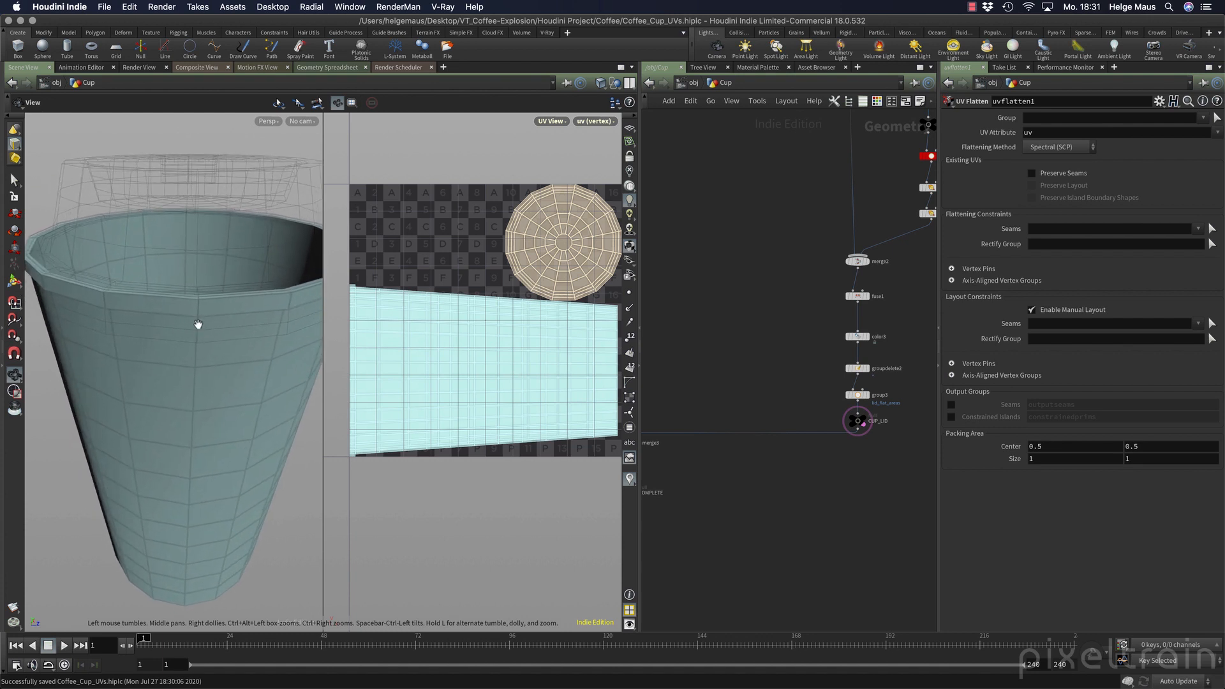
{"action": "left_click_drag", "start_coordinate": [198, 325], "coordinate": [197, 325]}
{"action": "key", "text": "Return"}
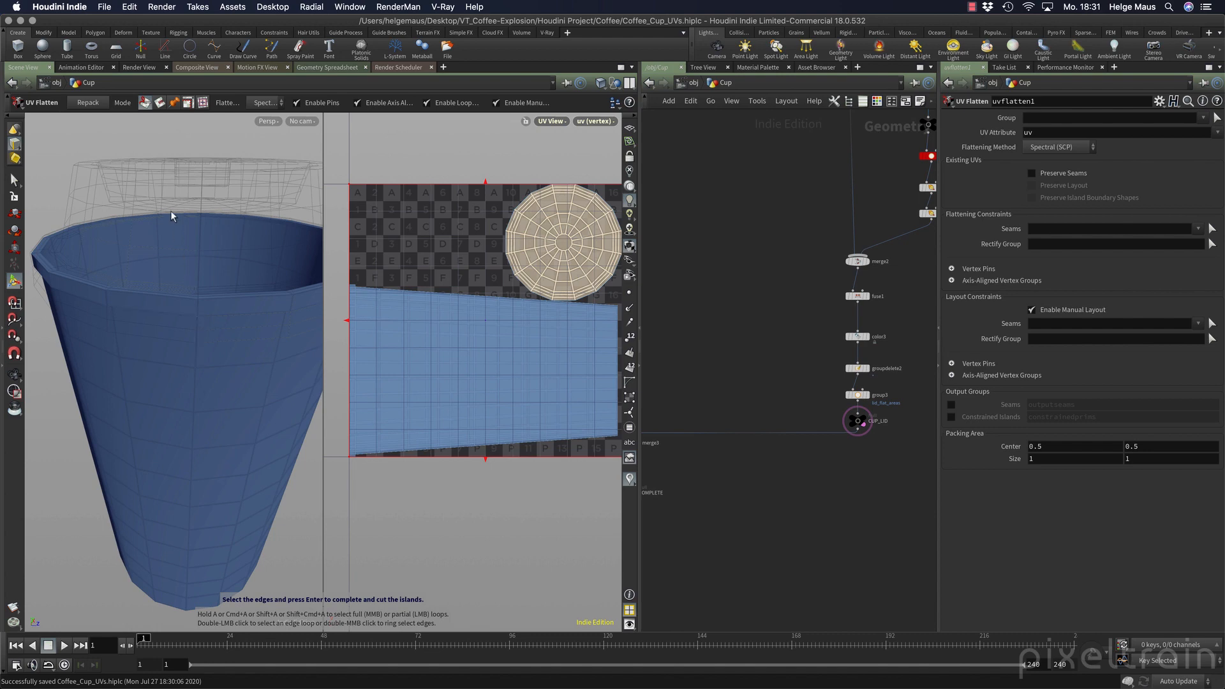
{"action": "key", "text": "Return"}
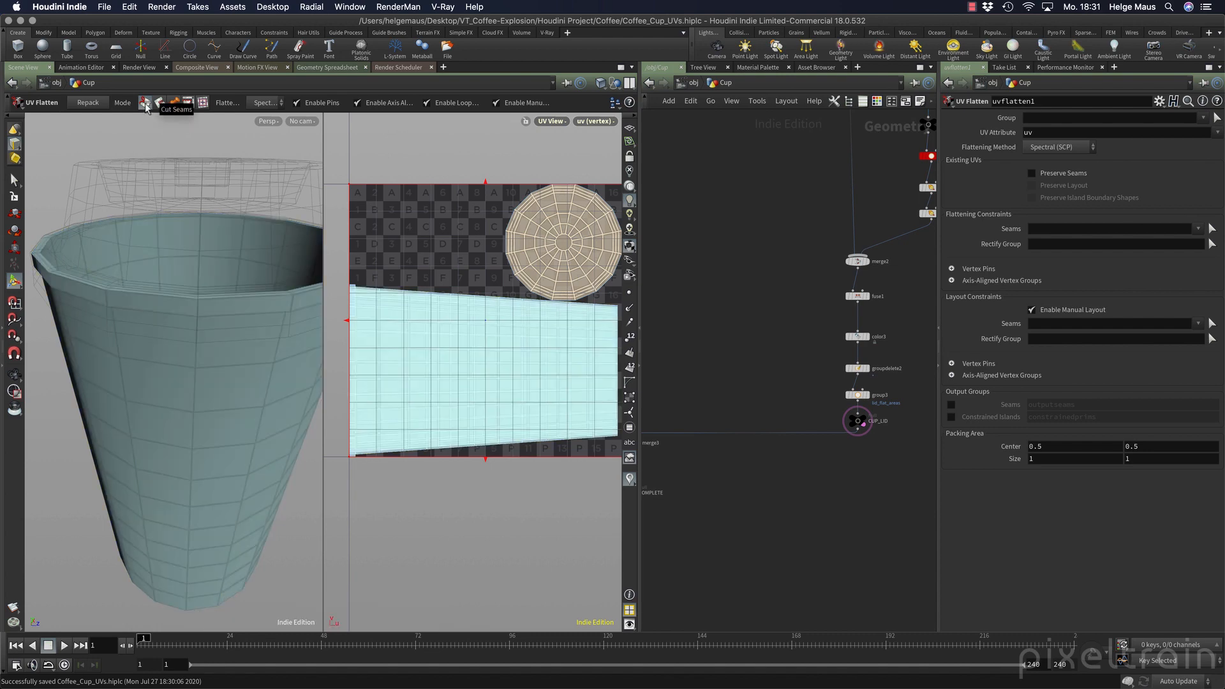
{"action": "left_click", "coordinate": [146, 104]}
{"action": "left_click", "coordinate": [193, 396]}
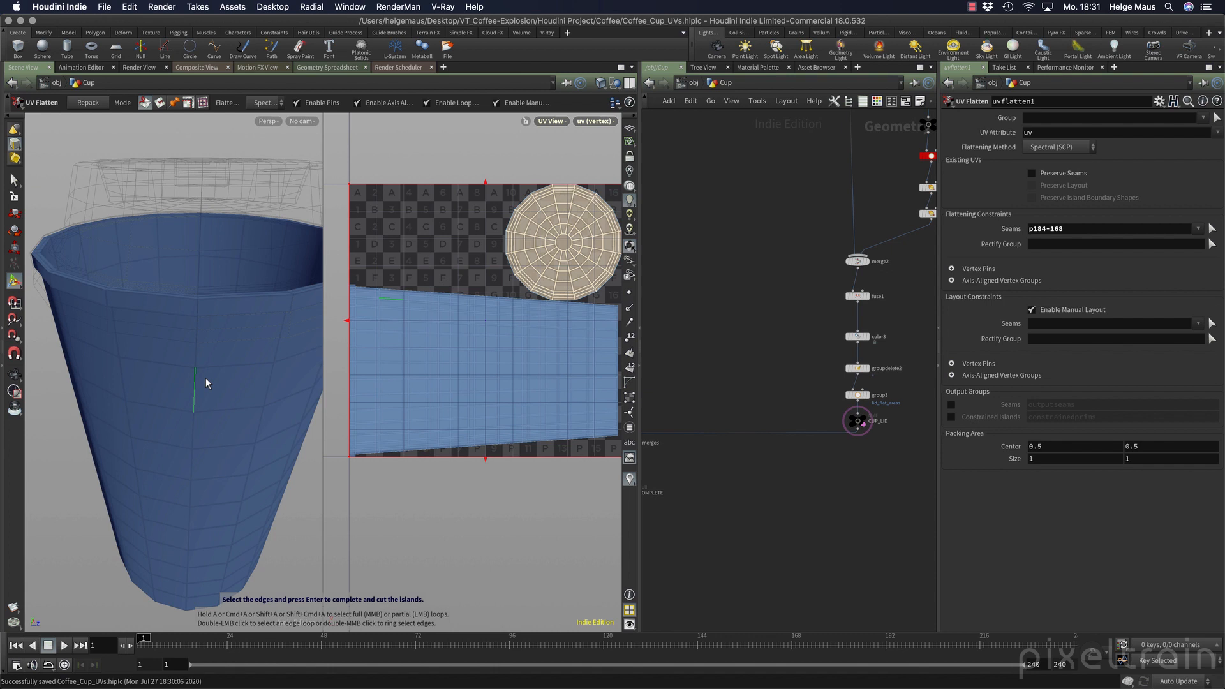
Turn off the template display of the CUP_LID node and resume UV Flatten editing.
{"action": "left_click", "coordinate": [847, 423]}
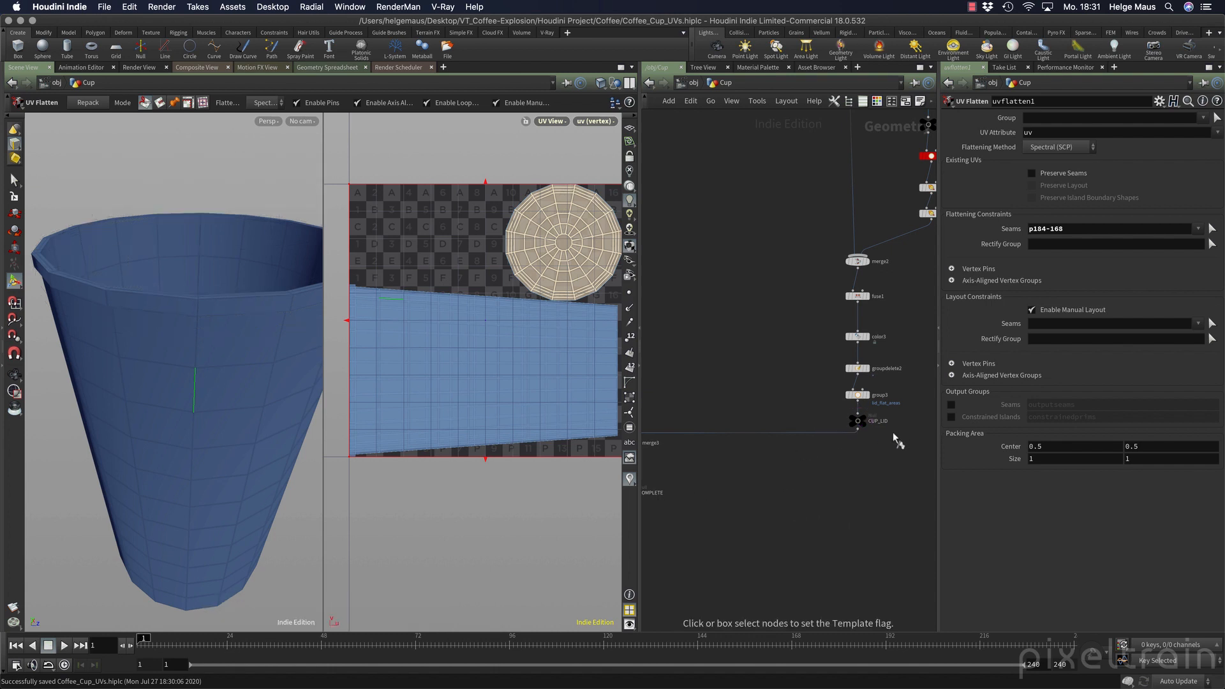
{"action": "middle_click_drag", "start_coordinate": [743, 492], "coordinate": [883, 495]}
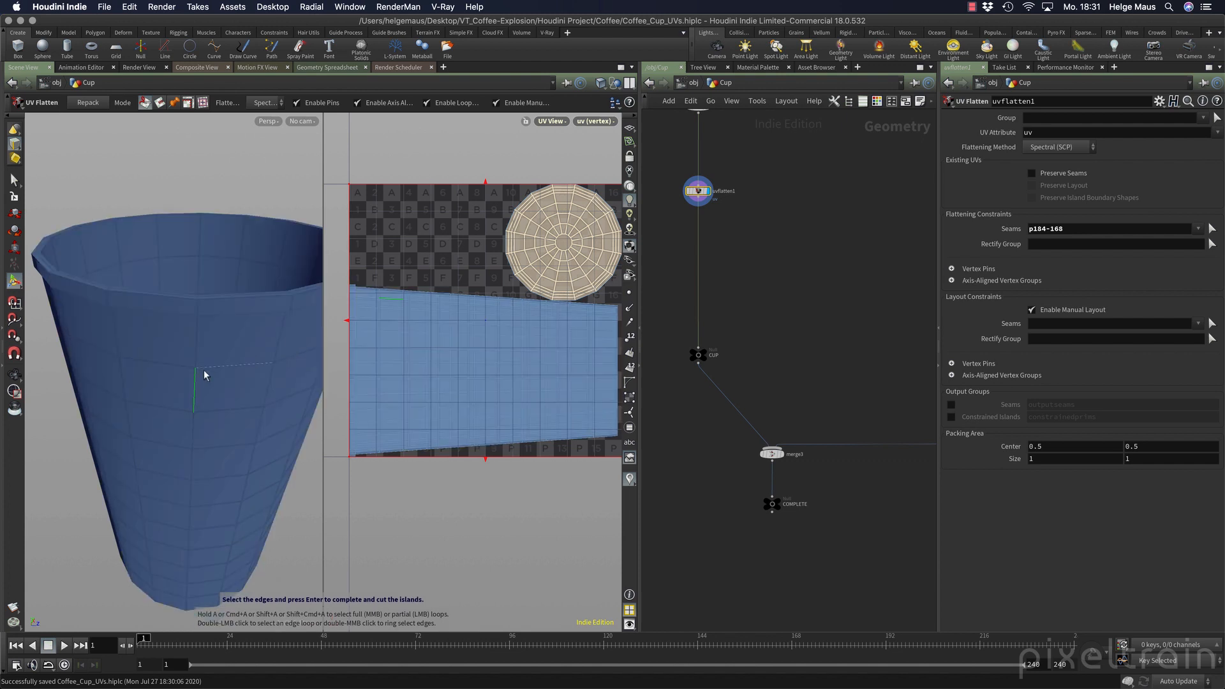
{"action": "key", "text": "Return"}
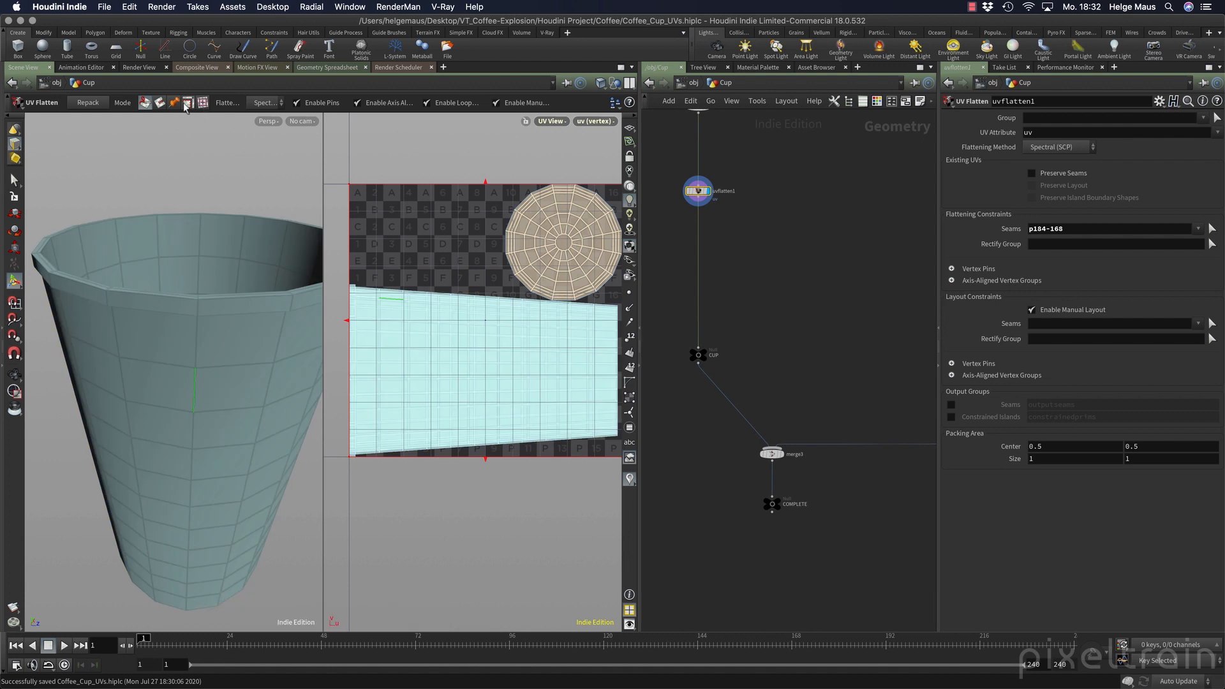
Extend the outer wall seam by cutting the adjoining vertical edges directly above and below it.
{"action": "left_click", "coordinate": [146, 103]}
{"action": "left_click", "coordinate": [197, 357]}
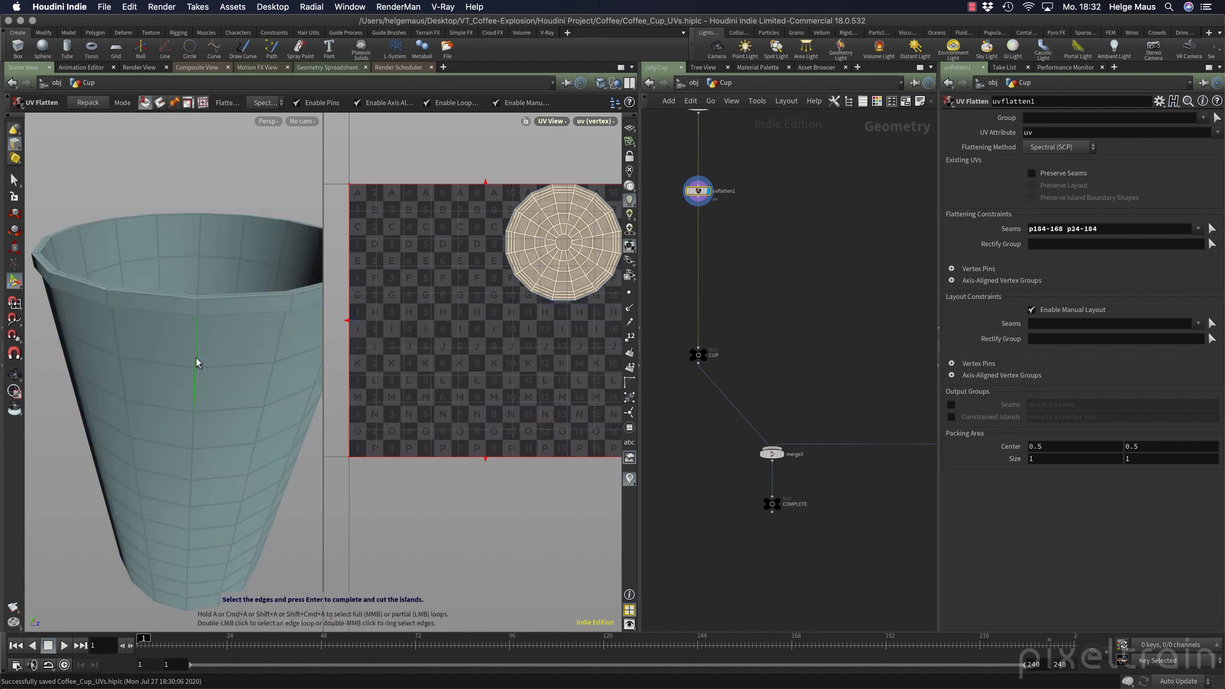
{"action": "left_click", "coordinate": [194, 439]}
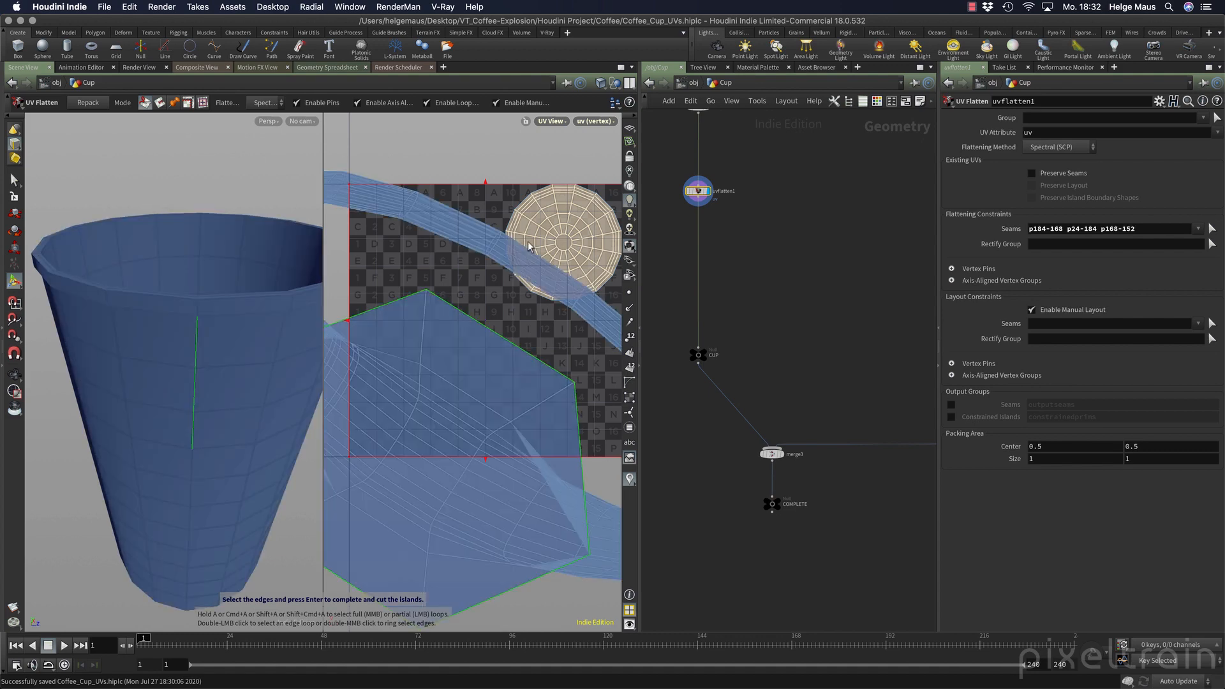
Disable Enable Manual Layout on the UV Flatten node and cut the next vertical edge down the outer wall.
{"action": "scroll", "coordinate": [548, 401], "scroll_direction": "down", "scroll_amount": 4}
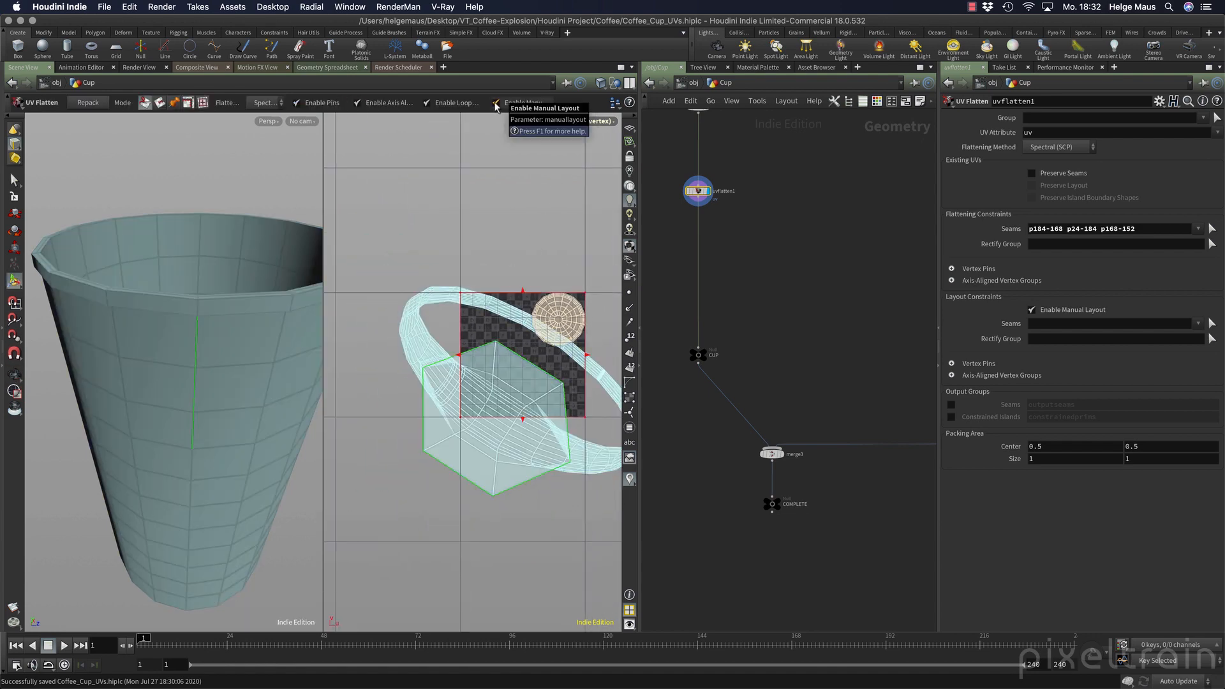
{"action": "left_click", "coordinate": [1031, 310]}
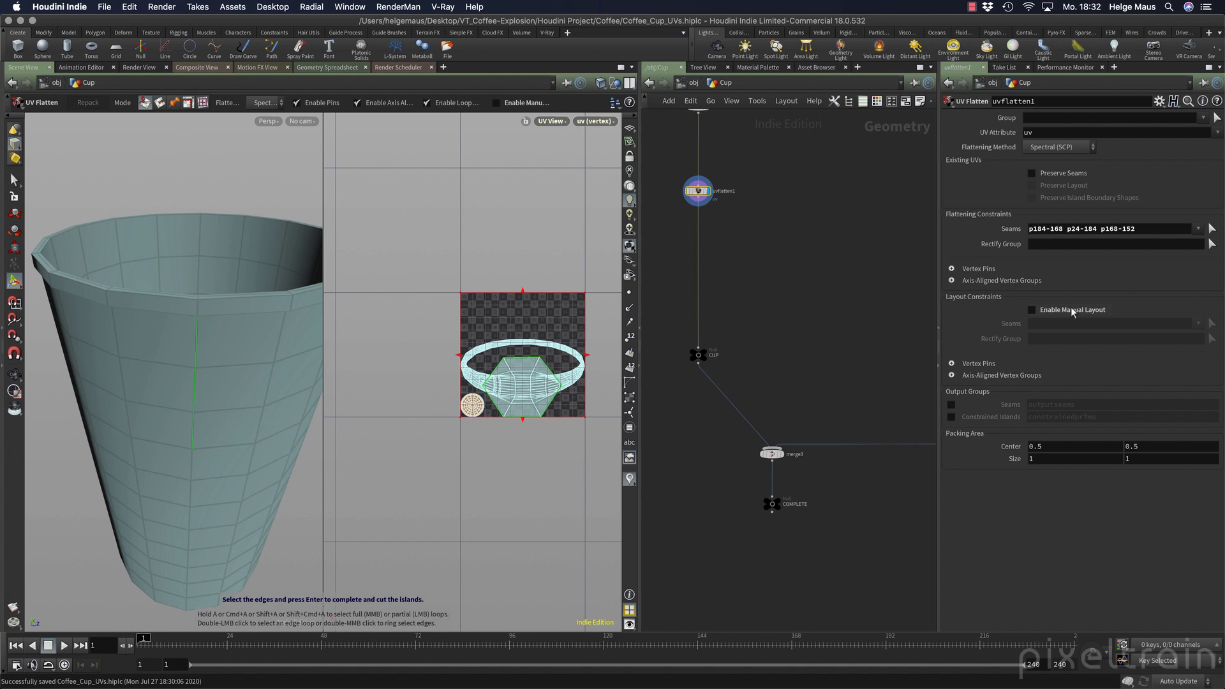
{"action": "left_click", "coordinate": [191, 472]}
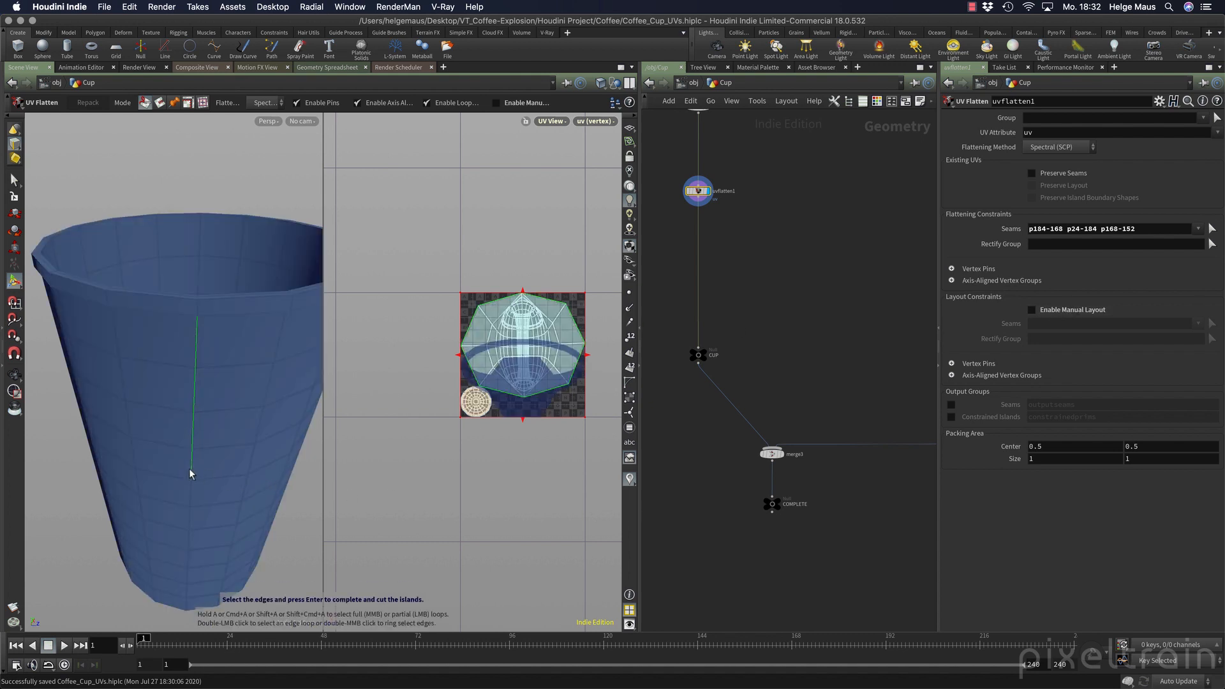
{"action": "left_click", "coordinate": [191, 473]}
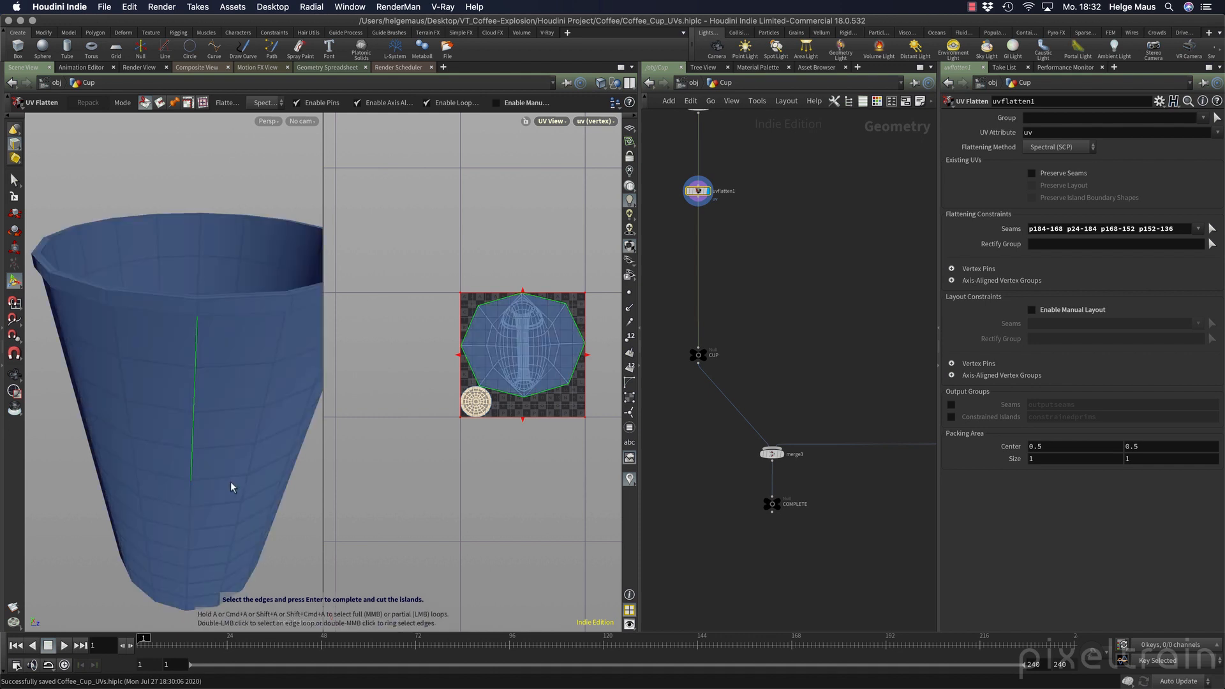
Continue cutting the vertical seam down the outer wall until it reaches the cup's bottom edge.
{"action": "left_click_drag", "start_coordinate": [204, 486], "coordinate": [211, 472], "text": "alt"}
{"action": "middle_click_drag", "start_coordinate": [210, 472], "coordinate": [241, 229], "text": "alt"}
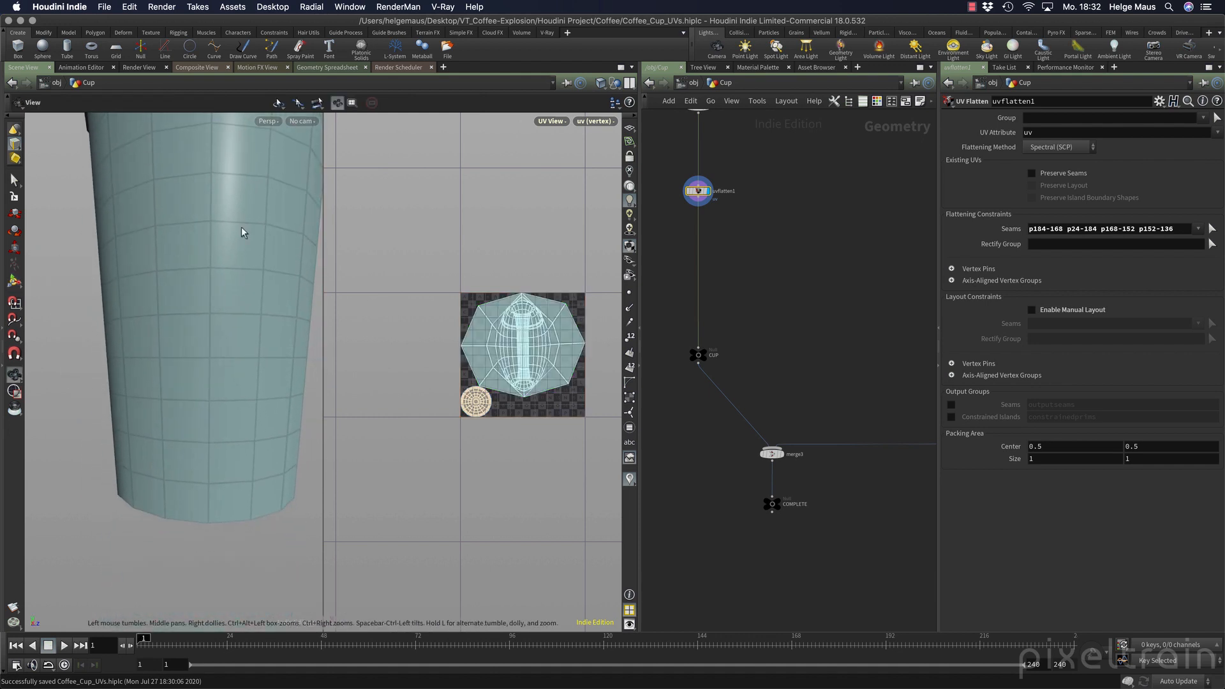
{"action": "left_click", "coordinate": [211, 246]}
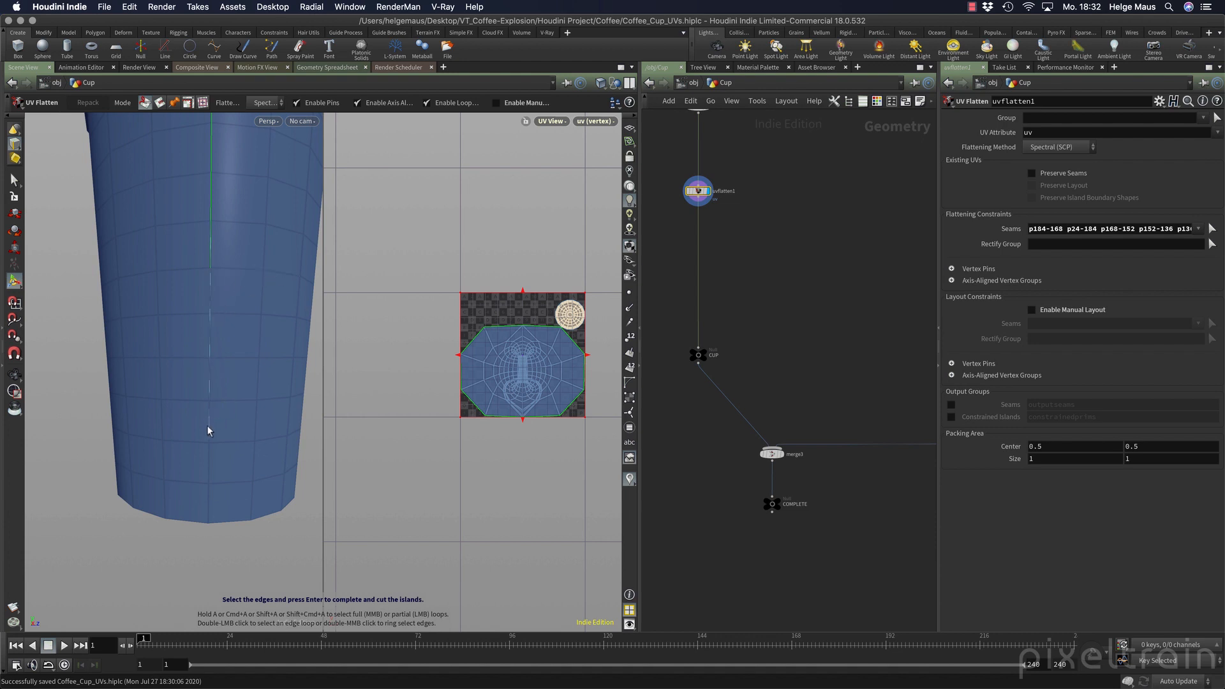
{"action": "left_click", "coordinate": [210, 472]}
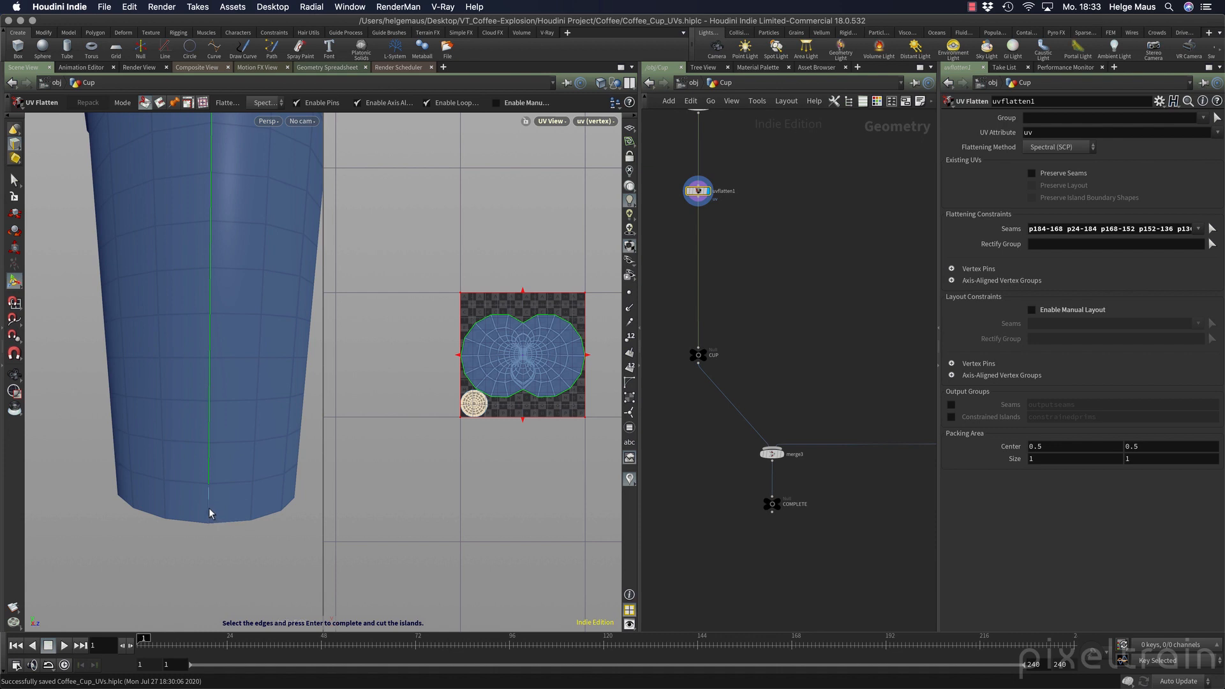
{"action": "left_click", "coordinate": [209, 508]}
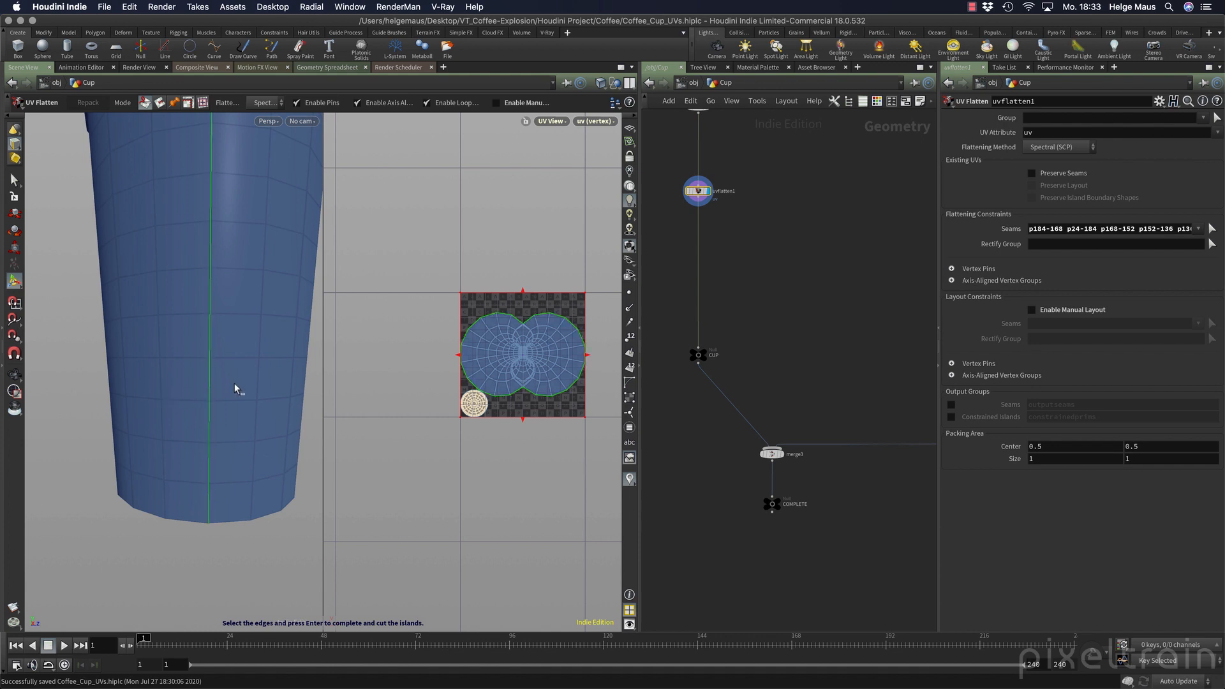
Sew the lowest edge of the outer wall seam back together with the UV Flatten Sew Seams mode.
{"action": "left_click", "coordinate": [145, 103]}
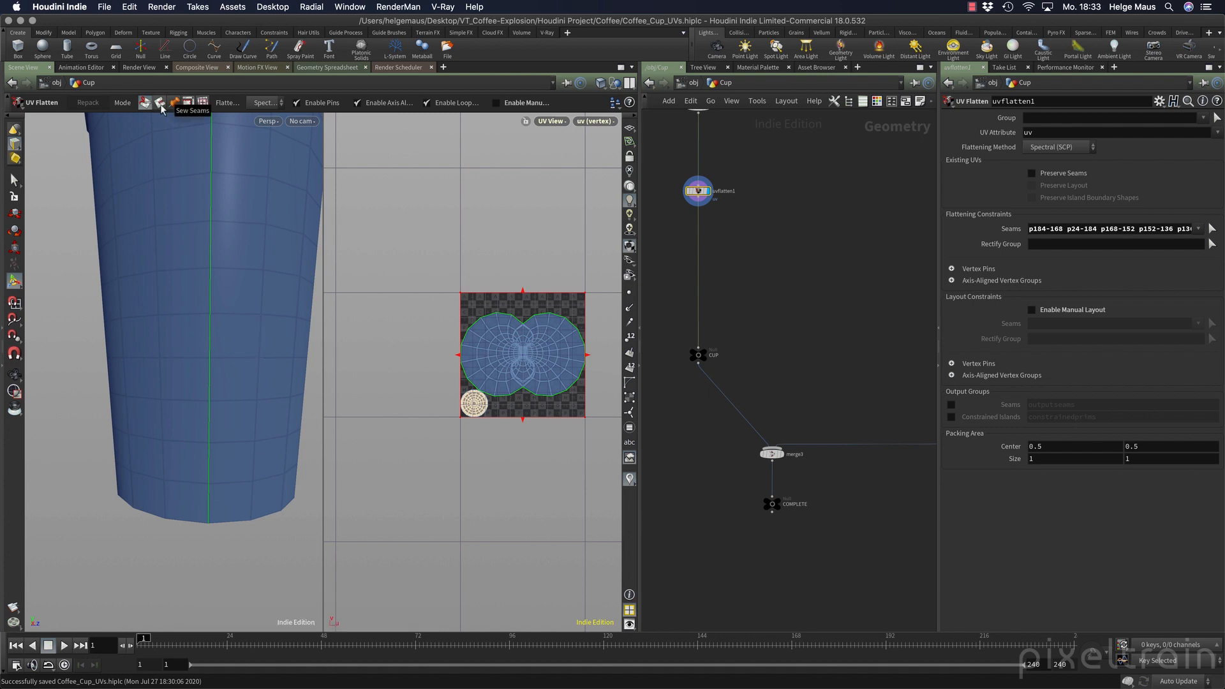
{"action": "right_click", "coordinate": [212, 343]}
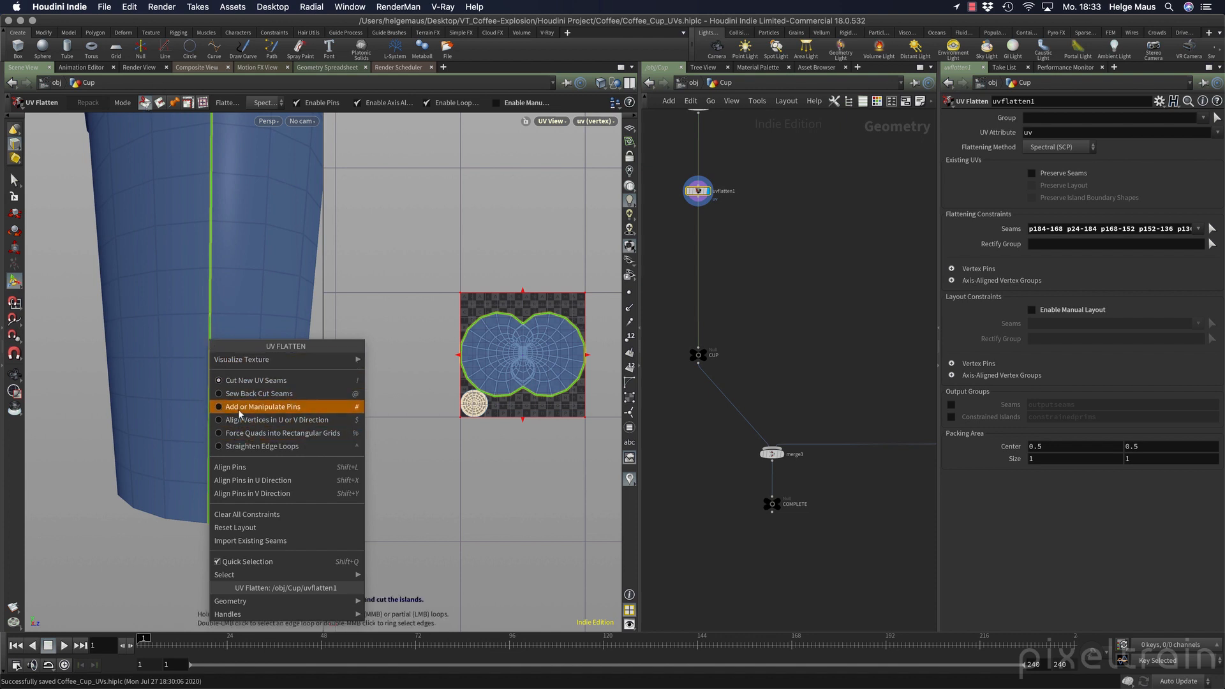
{"action": "left_click", "coordinate": [267, 406]}
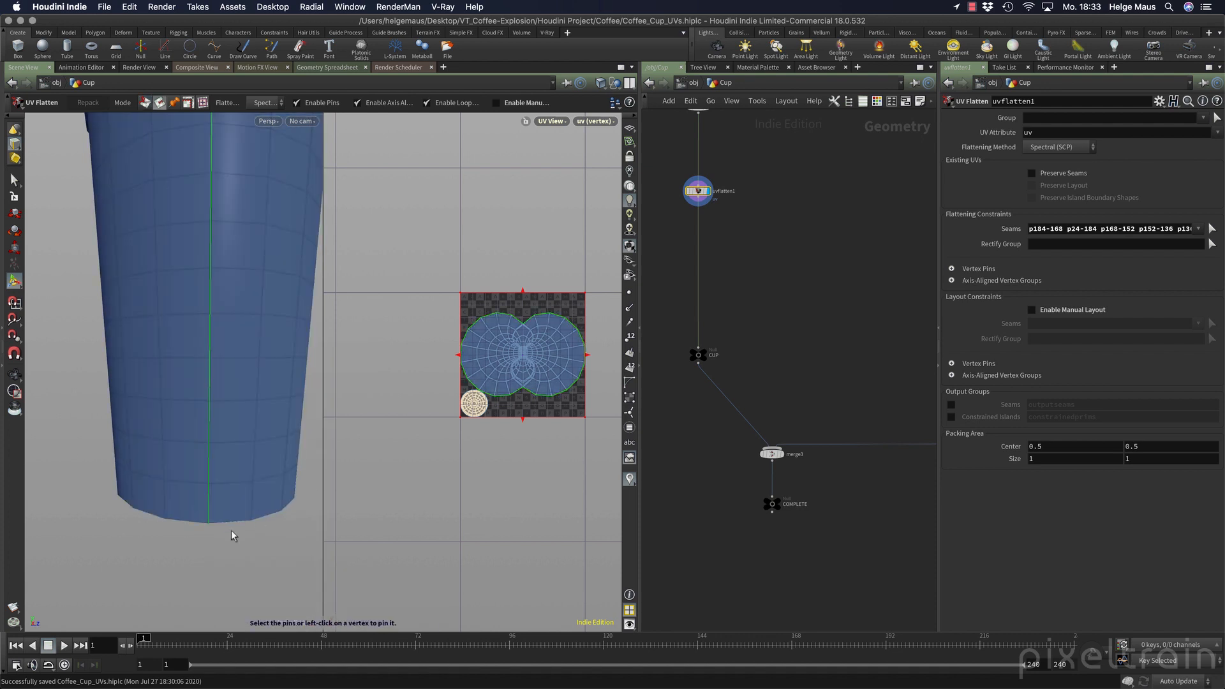
{"action": "key", "text": "super+z"}
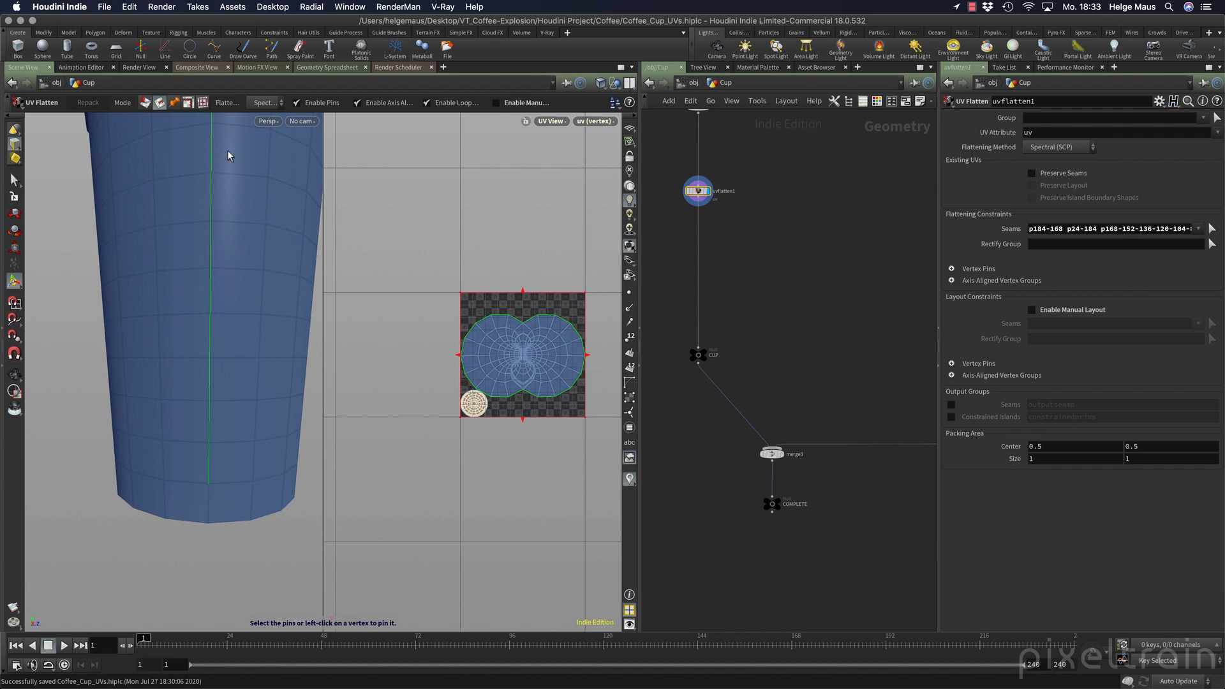
Recut the lowest outer seam edge and continue the seam from the rim down the inner wall to the cup's bottom.
{"action": "left_click", "coordinate": [146, 103]}
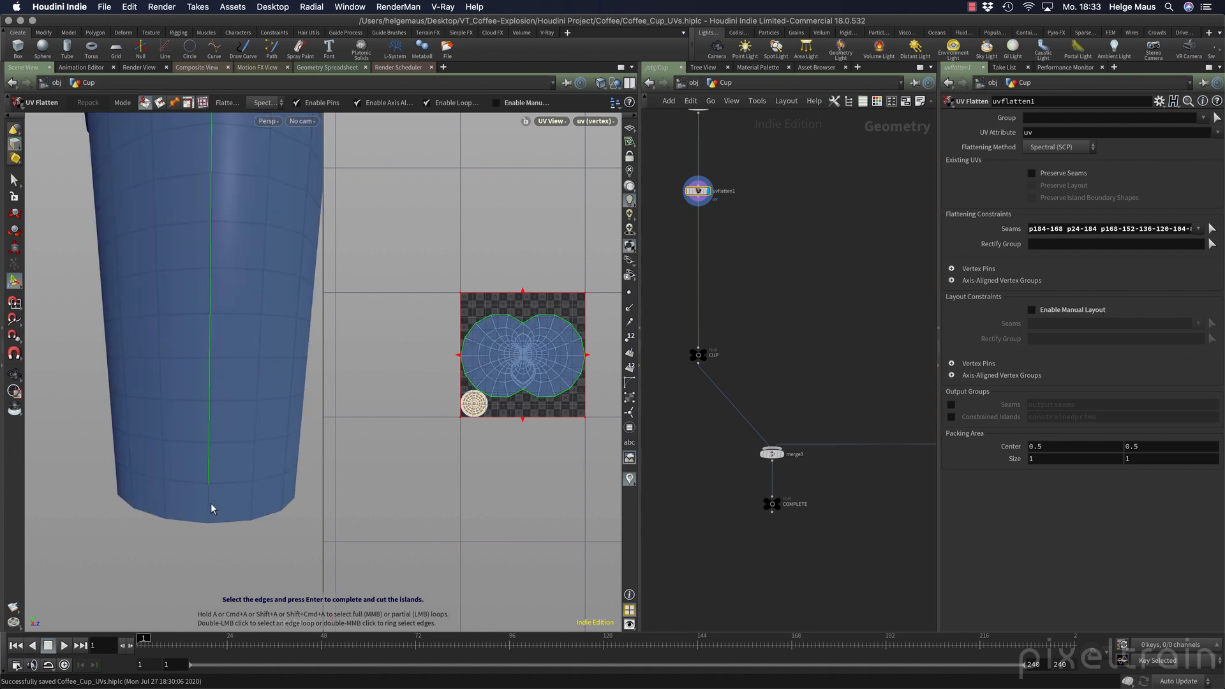
{"action": "middle_click_drag", "start_coordinate": [233, 325], "coordinate": [213, 455], "text": "alt"}
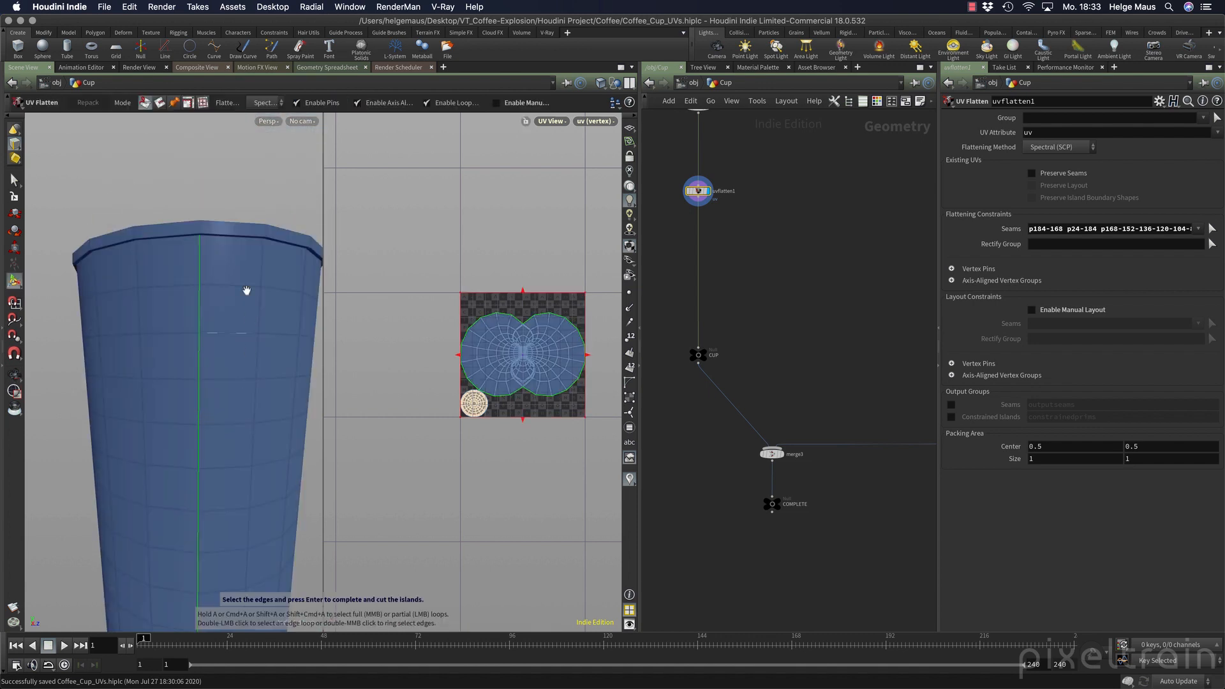
{"action": "left_click_drag", "start_coordinate": [246, 289], "coordinate": [219, 320], "text": "alt"}
{"action": "left_click_drag", "start_coordinate": [220, 273], "coordinate": [183, 305], "text": "alt"}
{"action": "right_click_drag", "start_coordinate": [183, 305], "coordinate": [308, 277], "text": "alt"}
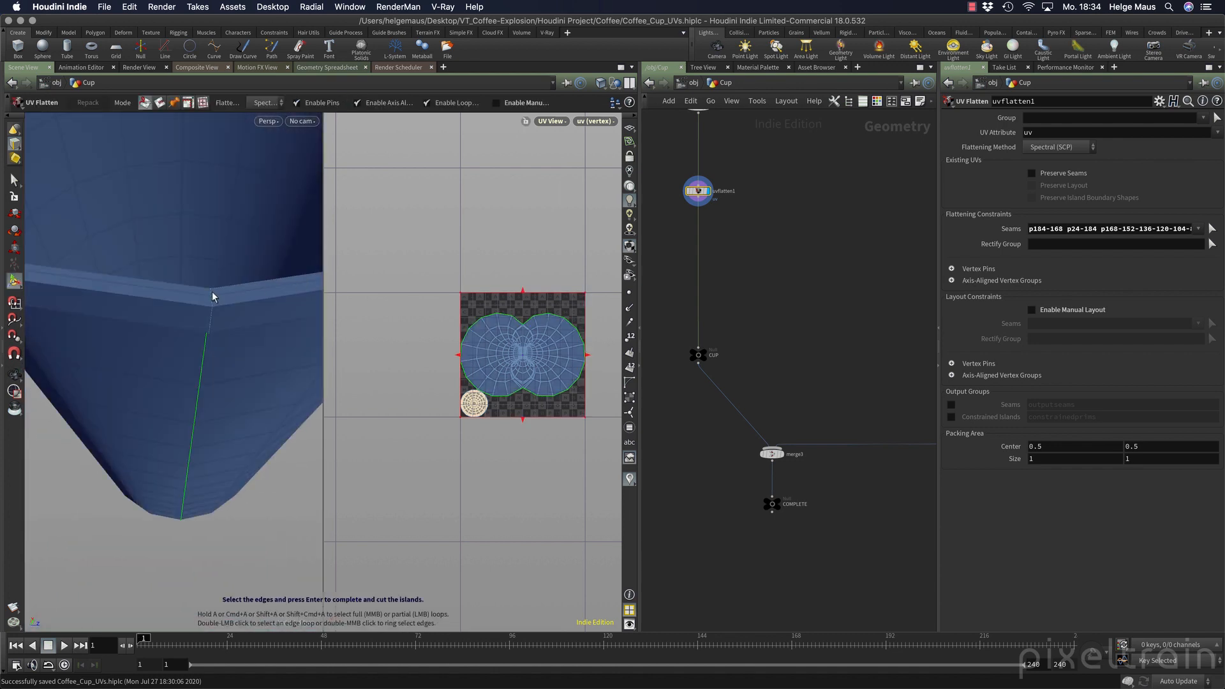
{"action": "left_click_drag", "start_coordinate": [252, 284], "coordinate": [255, 307], "text": "alt"}
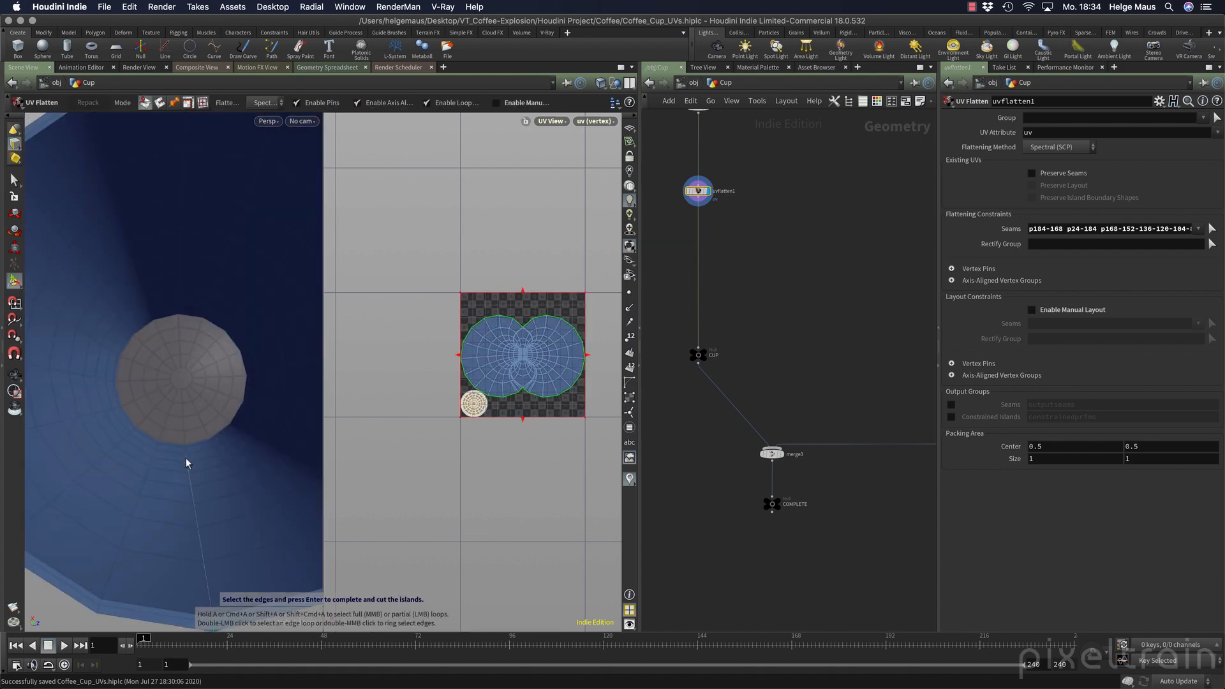
{"action": "left_click", "coordinate": [186, 457]}
{"action": "left_click_drag", "start_coordinate": [197, 457], "coordinate": [199, 444], "text": "alt"}
{"action": "right_click_drag", "start_coordinate": [199, 443], "coordinate": [327, 417], "text": "alt"}
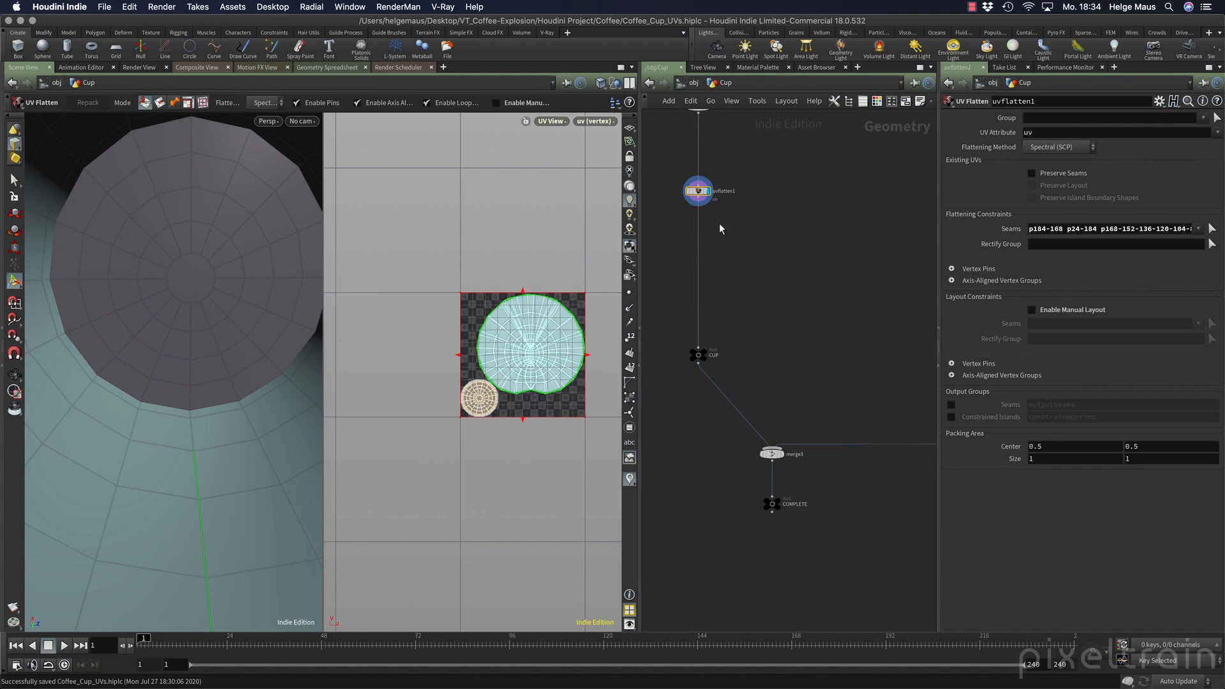
Insert a Visibility node between merge1 and uvflatten1.
{"action": "middle_click_drag", "start_coordinate": [817, 296], "coordinate": [833, 508]}
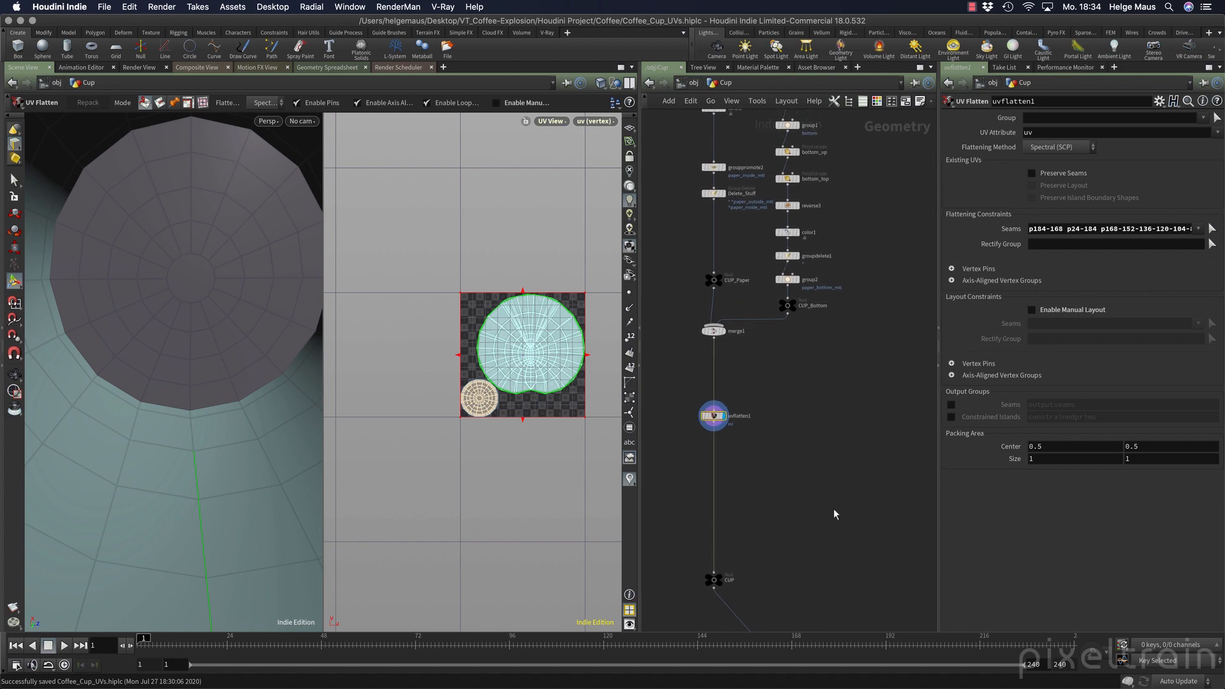
{"action": "key", "text": "Tab"}
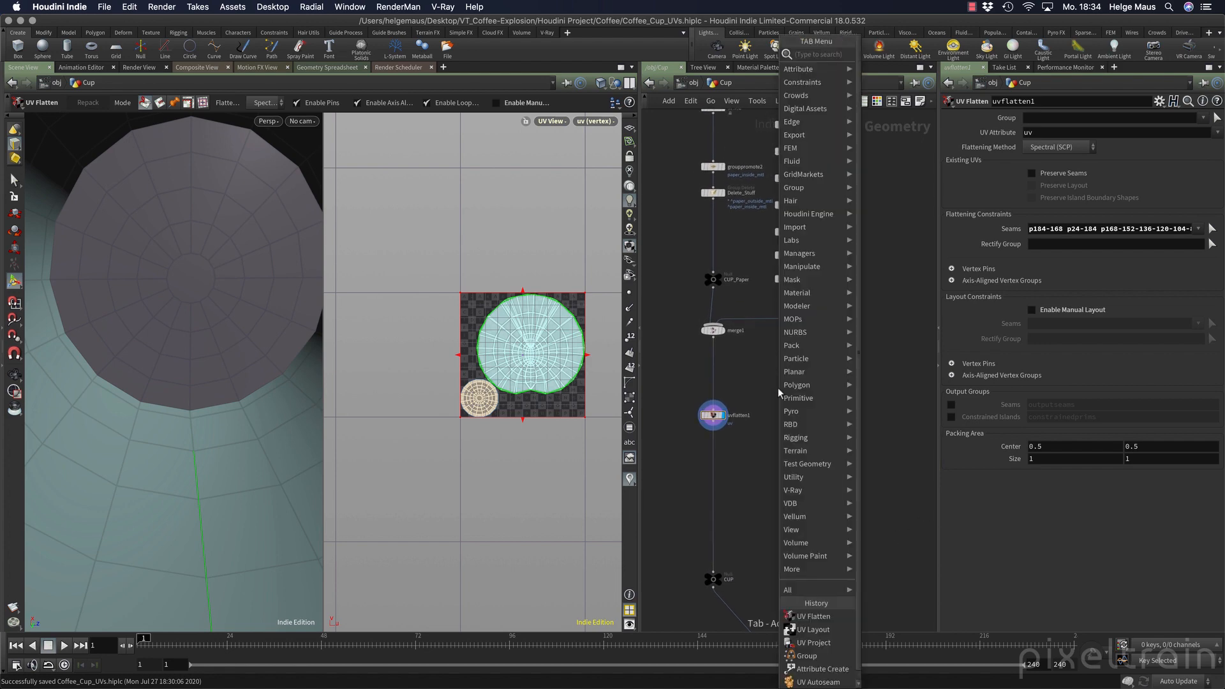
{"action": "type", "text": "vis"}
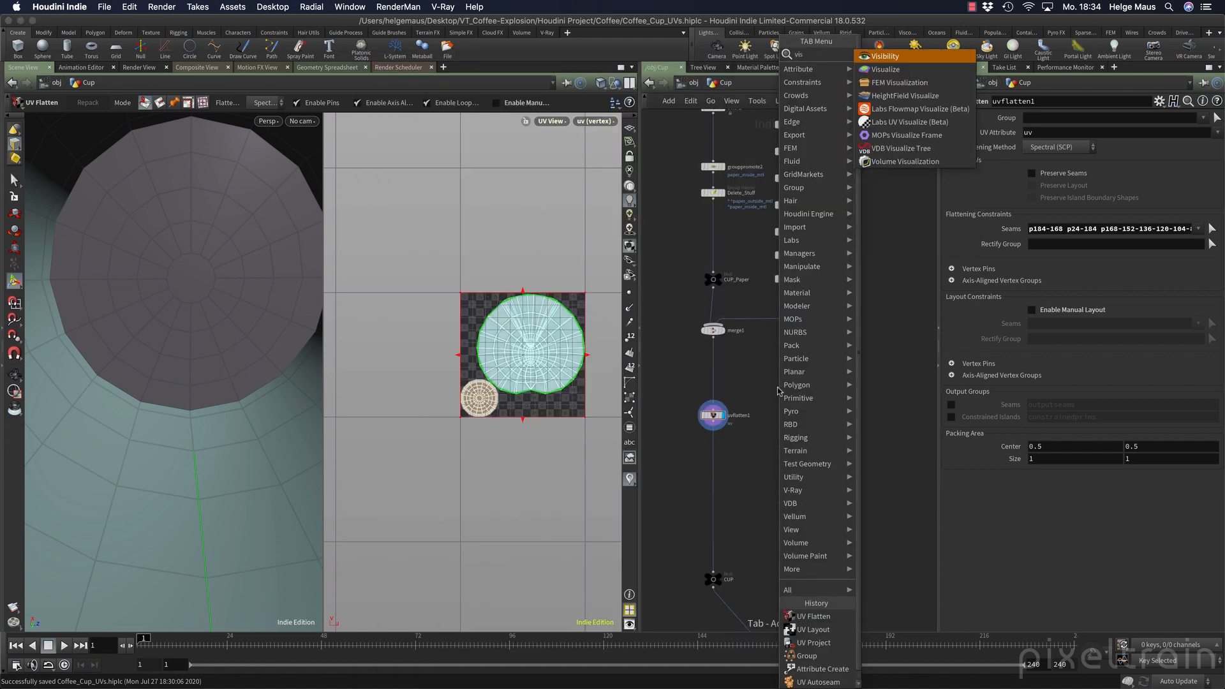
{"action": "key", "text": "Return"}
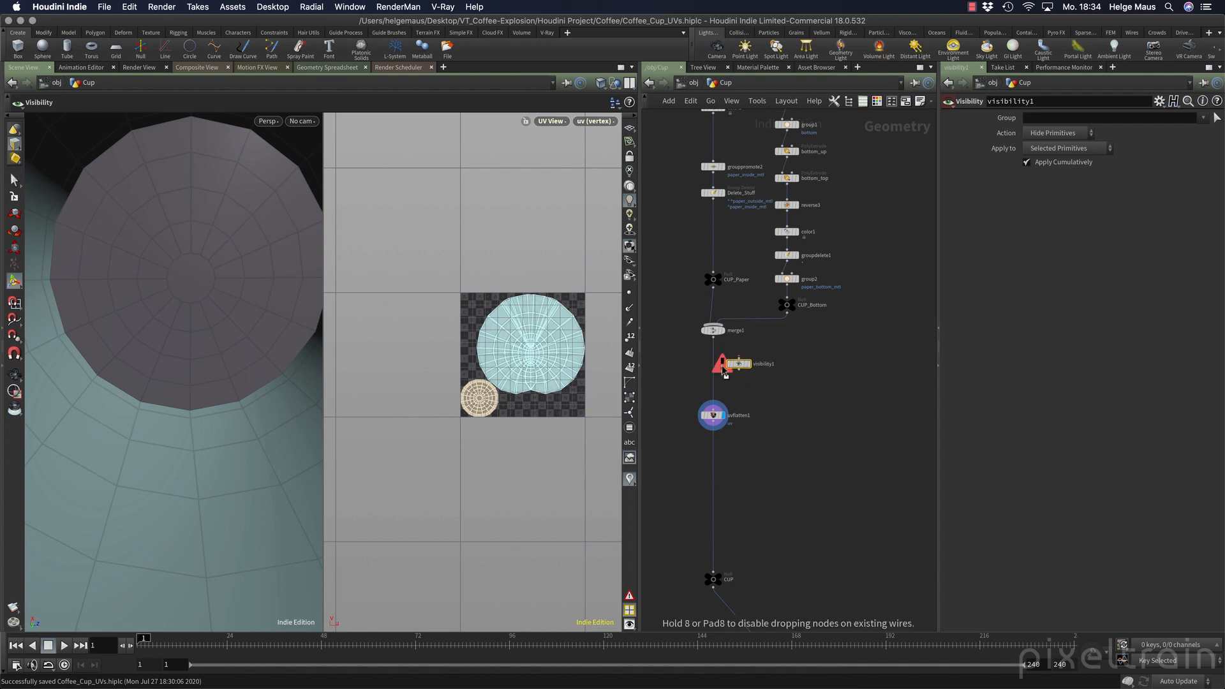
{"action": "left_click", "coordinate": [717, 375]}
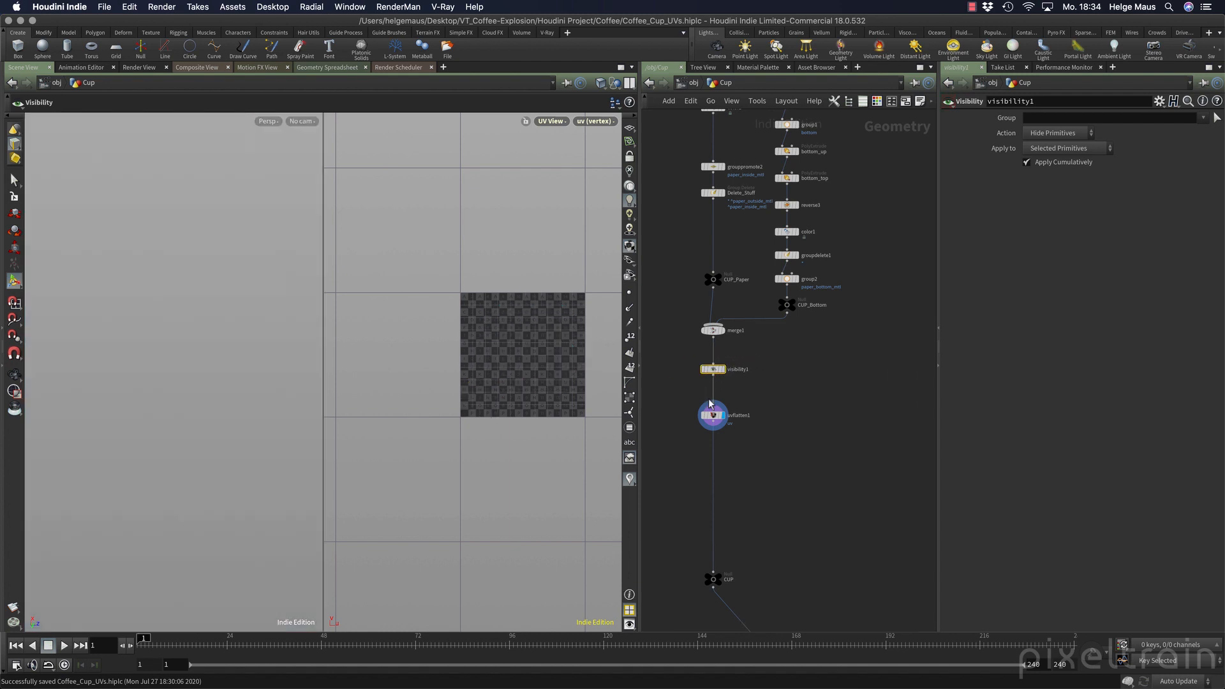
Display the Visibility node and set its Group to paper_bottom_mtl to hide the cup's bottom.
{"action": "left_click", "coordinate": [719, 370]}
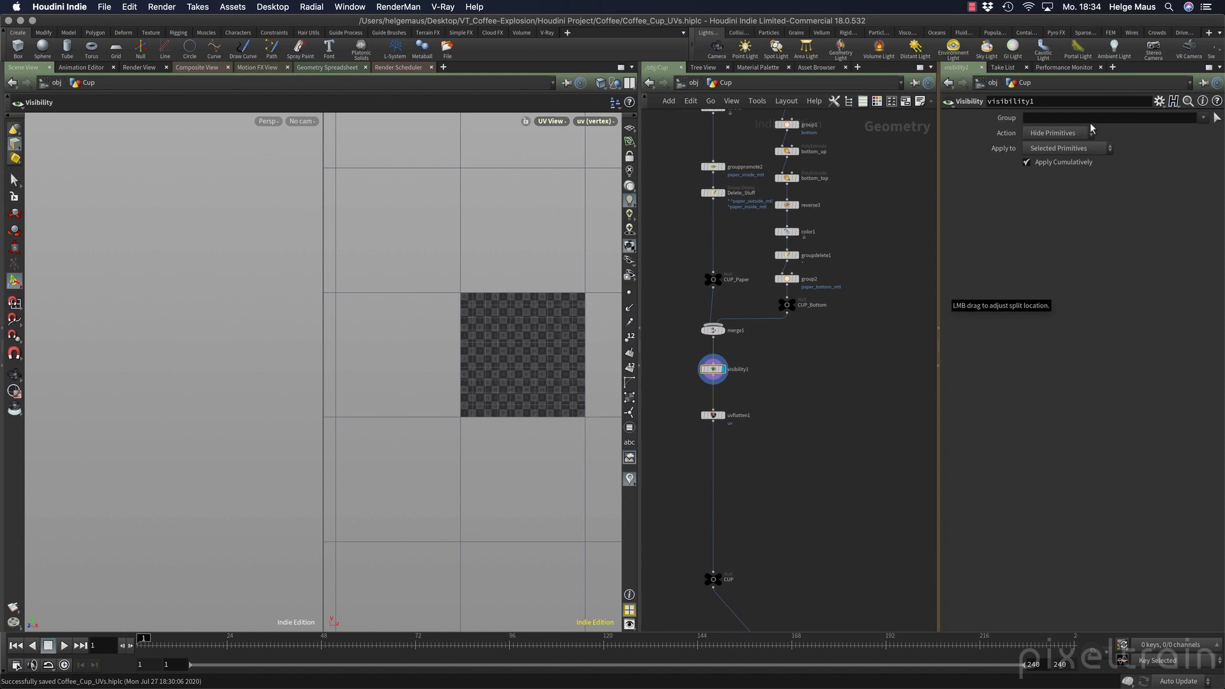
{"action": "left_click", "coordinate": [1202, 118]}
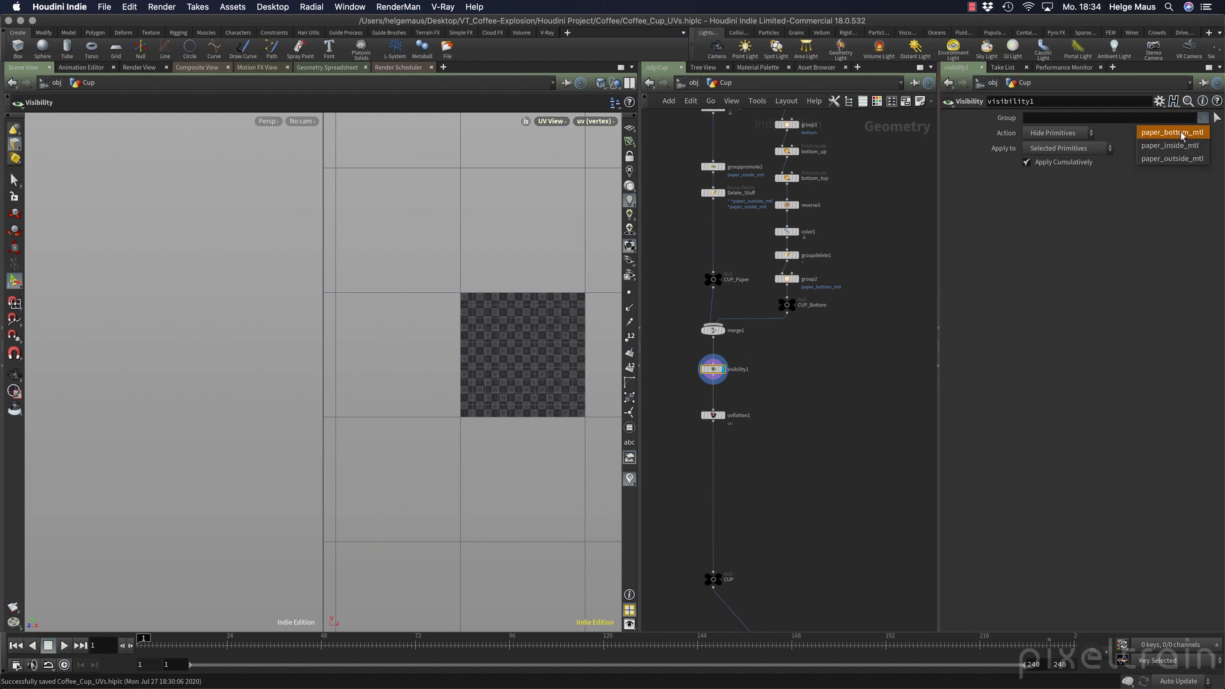
{"action": "left_click", "coordinate": [1182, 133]}
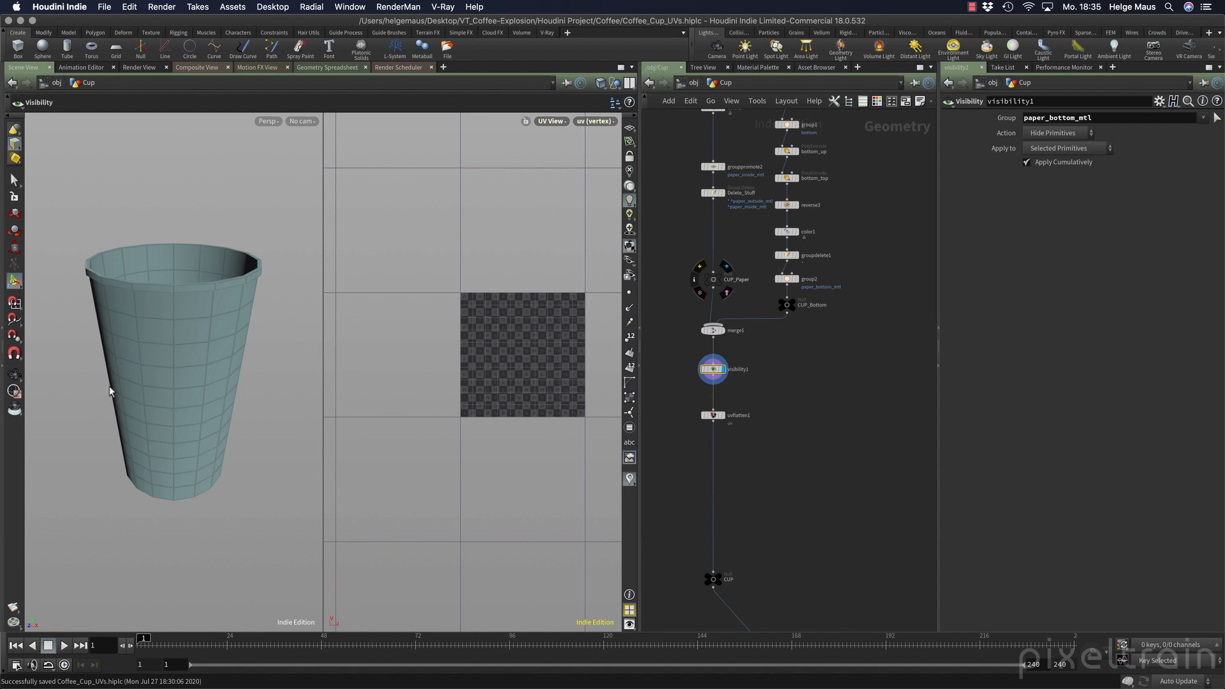
Try applying the Visibility node to Non-Selected Primitives and restore it to Selected Primitives.
{"action": "key", "text": "Escape"}
{"action": "left_click_drag", "start_coordinate": [109, 385], "coordinate": [229, 369]}
{"action": "key", "text": "Return"}
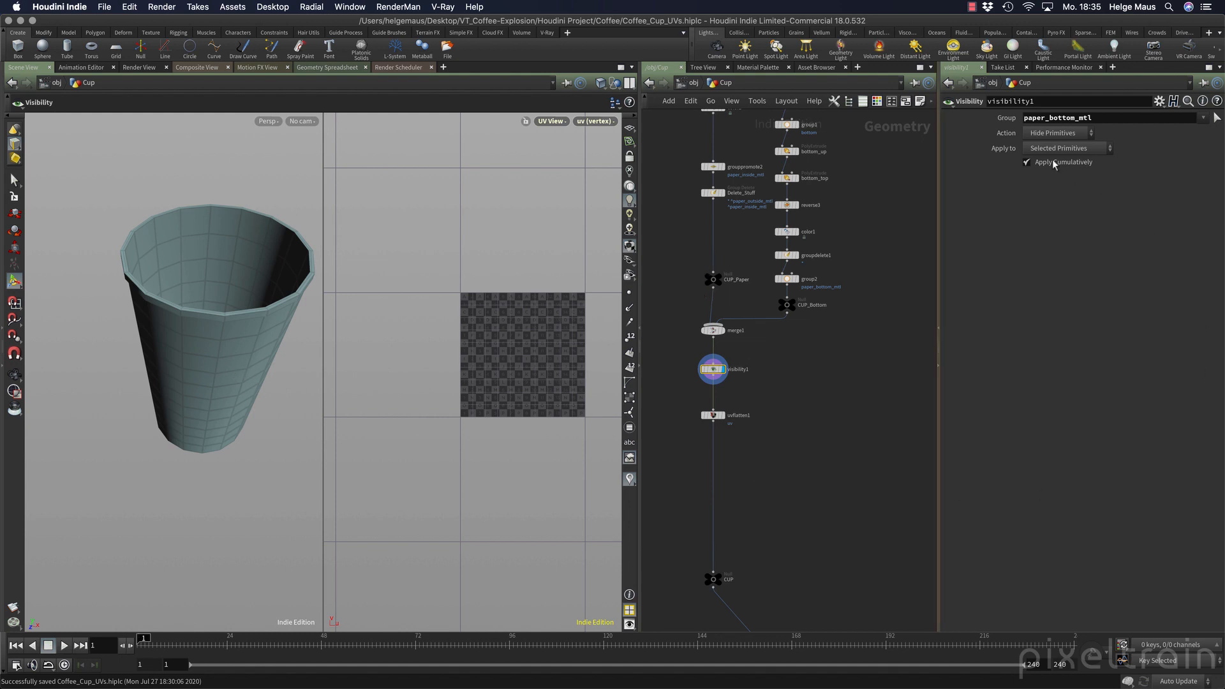
{"action": "left_click", "coordinate": [1086, 134]}
{"action": "left_click", "coordinate": [1087, 144]}
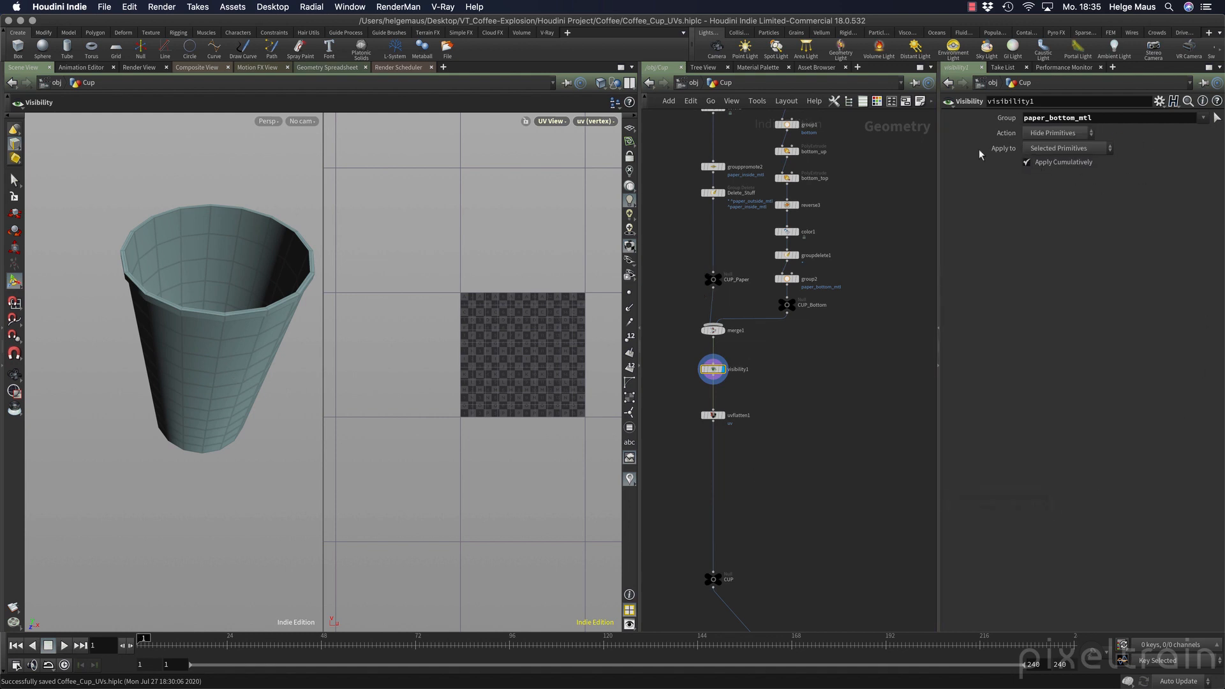
{"action": "left_click", "coordinate": [1105, 150]}
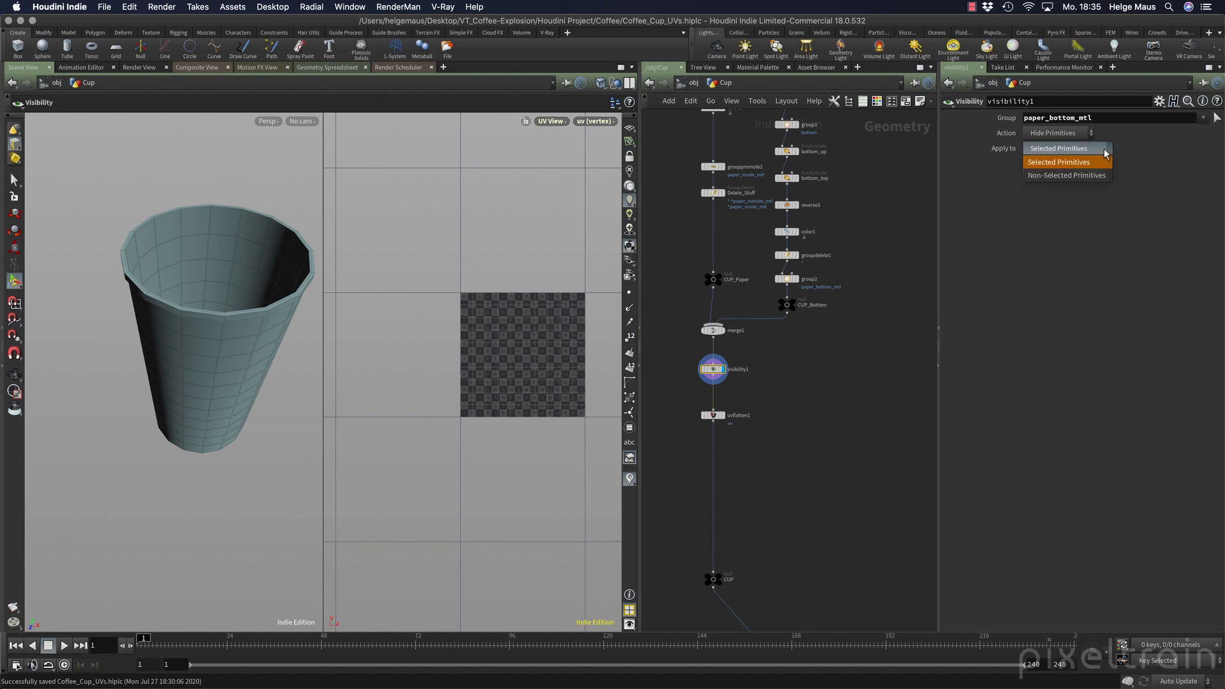
{"action": "left_click", "coordinate": [1050, 175]}
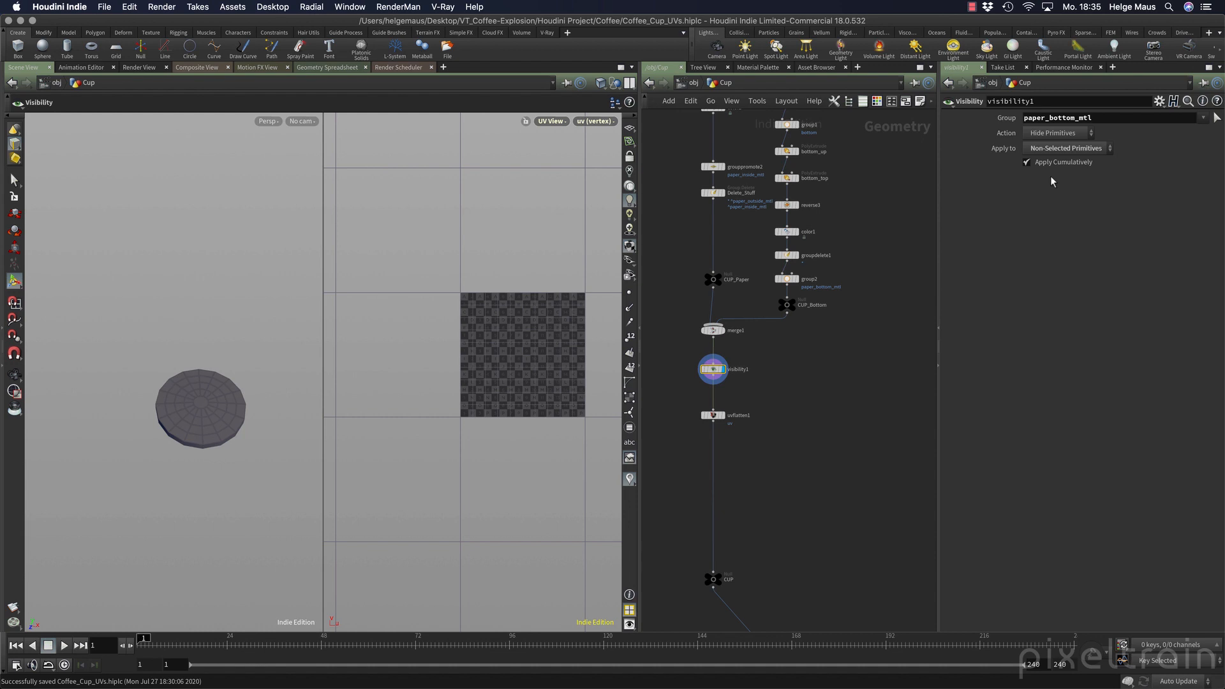
{"action": "left_click", "coordinate": [1049, 149]}
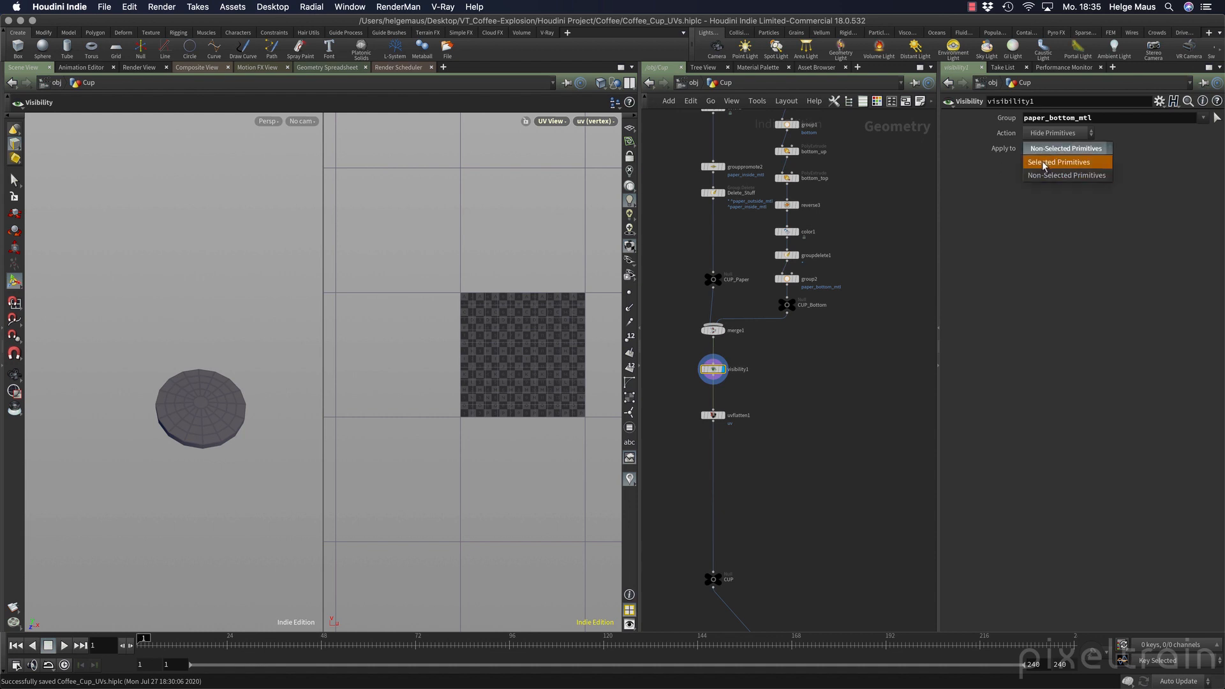
{"action": "left_click", "coordinate": [1057, 163]}
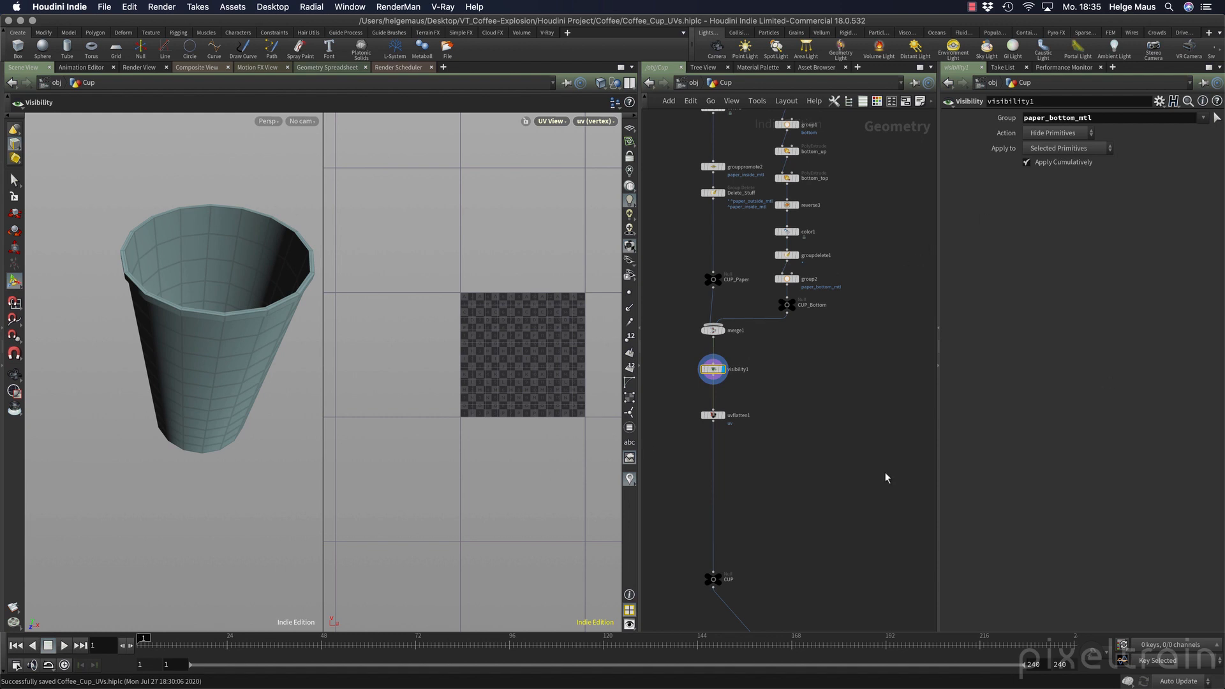
Display uvflatten1 and cut the last inner wall edges so the seam reaches the cup's bottom opening.
{"action": "left_click", "coordinate": [721, 417]}
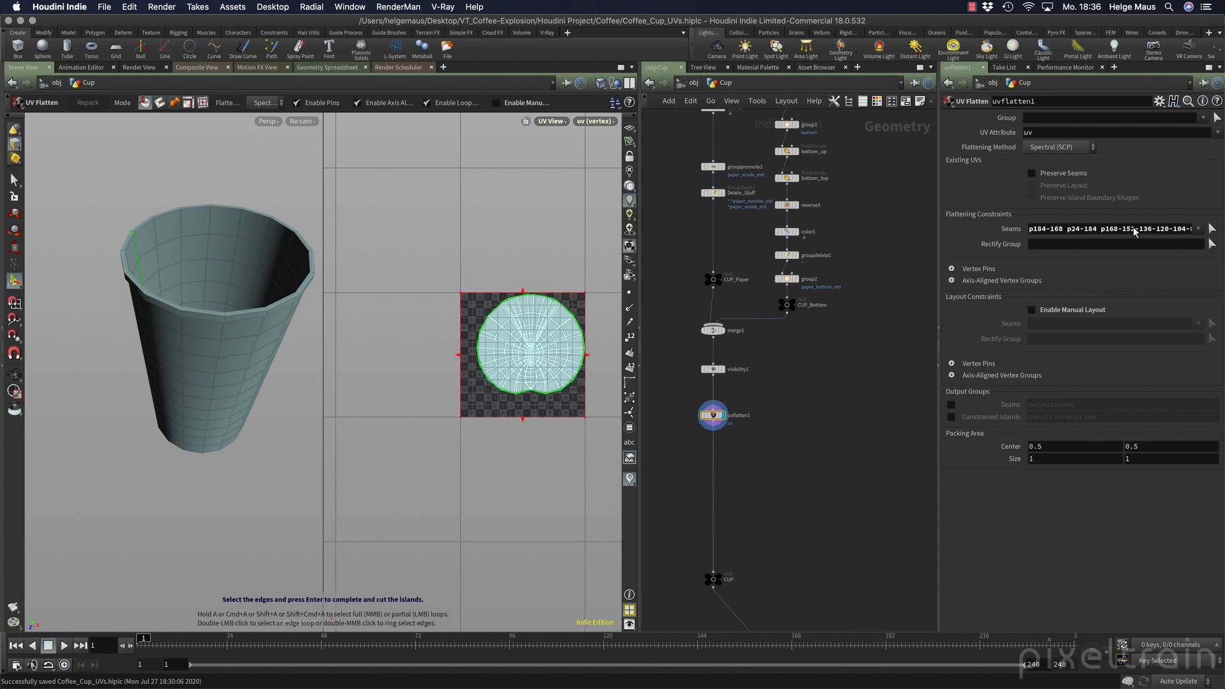
{"action": "left_click_drag", "start_coordinate": [160, 319], "coordinate": [167, 225], "text": "alt"}
{"action": "key", "text": "Return"}
{"action": "right_click_drag", "start_coordinate": [157, 370], "coordinate": [285, 338], "text": "alt"}
{"action": "mouse_move", "coordinate": [285, 338]}
{"action": "left_mouse_down", "text": "alt"}
{"action": "mouse_move", "coordinate": [121, 375]}
{"action": "mouse_move", "coordinate": [244, 353]}
{"action": "mouse_move", "coordinate": [178, 351]}
{"action": "mouse_move", "coordinate": [198, 372]}
{"action": "mouse_move", "coordinate": [186, 278]}
{"action": "left_mouse_up", "text": "alt"}
{"action": "left_click", "coordinate": [145, 103]}
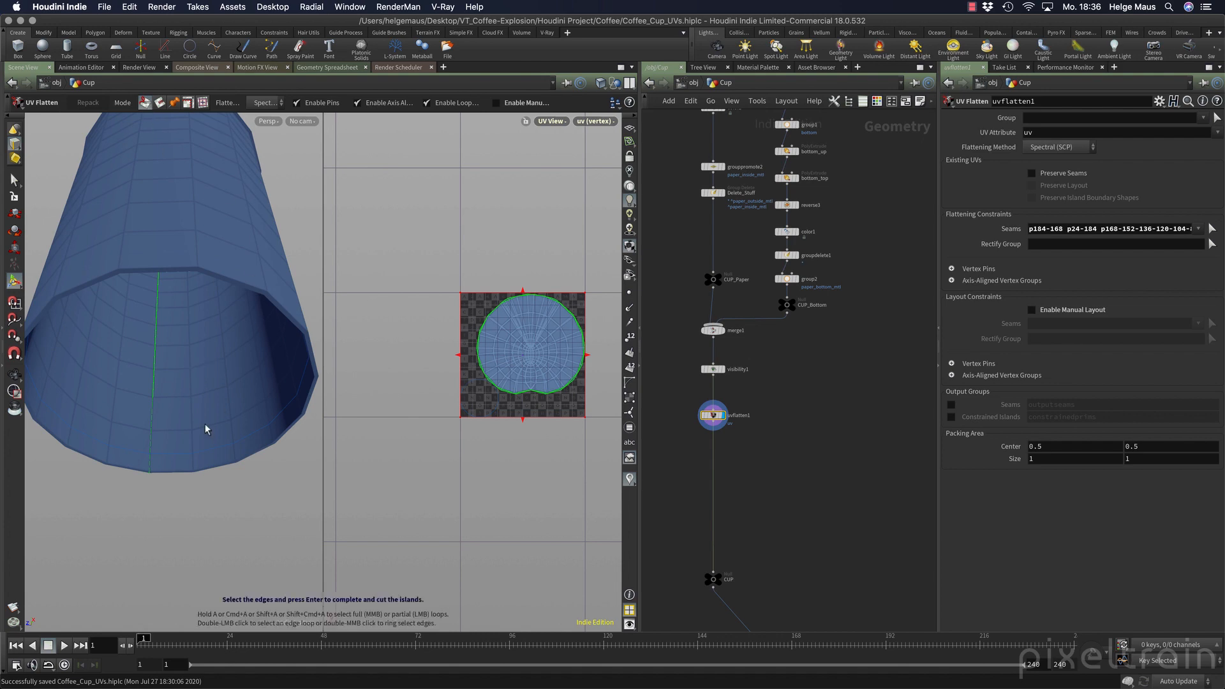
{"action": "left_click", "coordinate": [152, 410]}
{"action": "left_click", "coordinate": [148, 453]}
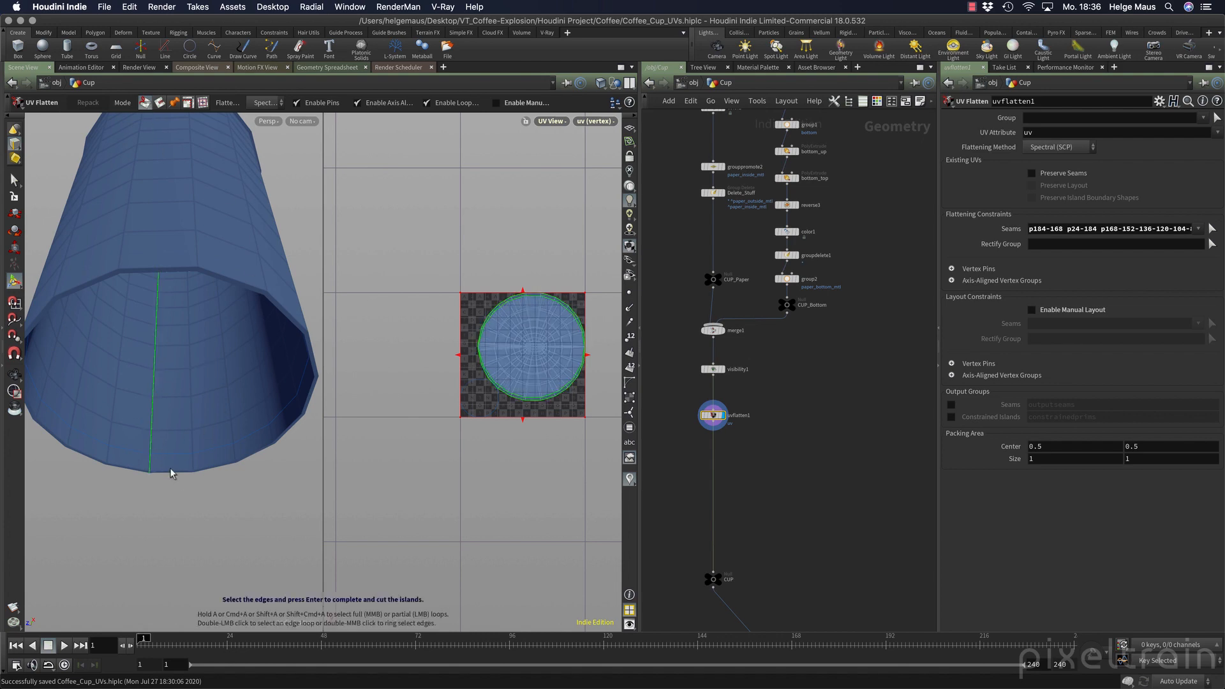
Cut a seam edge along the cup's bottom lip at the end of the inner wall seam.
{"action": "mouse_move", "coordinate": [178, 480]}
{"action": "left_mouse_down", "text": "alt"}
{"action": "mouse_move", "coordinate": [170, 454]}
{"action": "mouse_move", "coordinate": [202, 383]}
{"action": "mouse_move", "coordinate": [284, 368]}
{"action": "left_mouse_up", "text": "alt"}
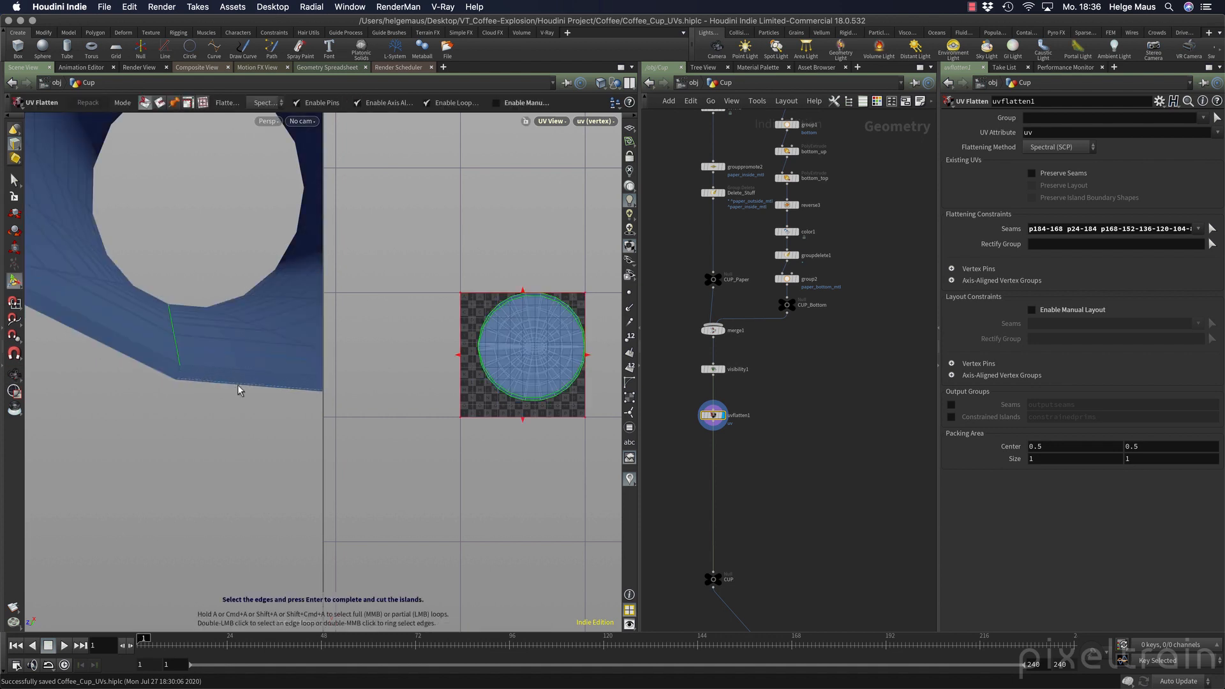
{"action": "left_click_drag", "start_coordinate": [136, 387], "coordinate": [169, 384], "text": "alt"}
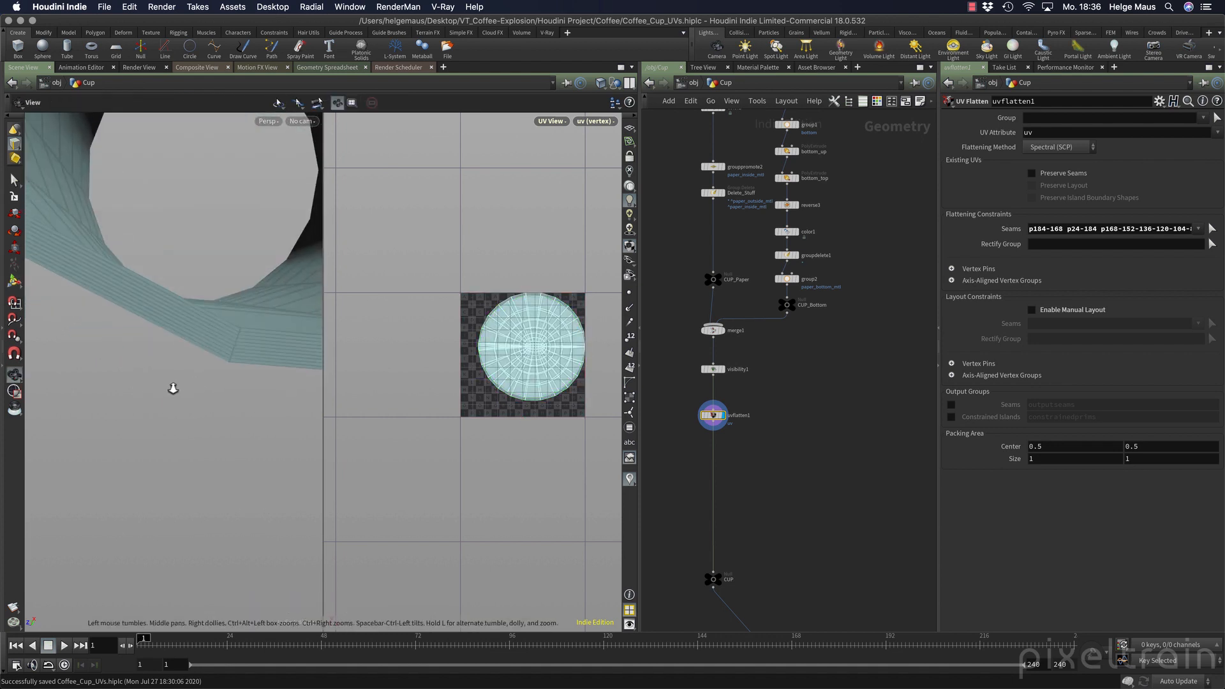
{"action": "left_click", "coordinate": [228, 361]}
{"action": "left_click_drag", "start_coordinate": [230, 387], "coordinate": [213, 363], "text": "alt"}
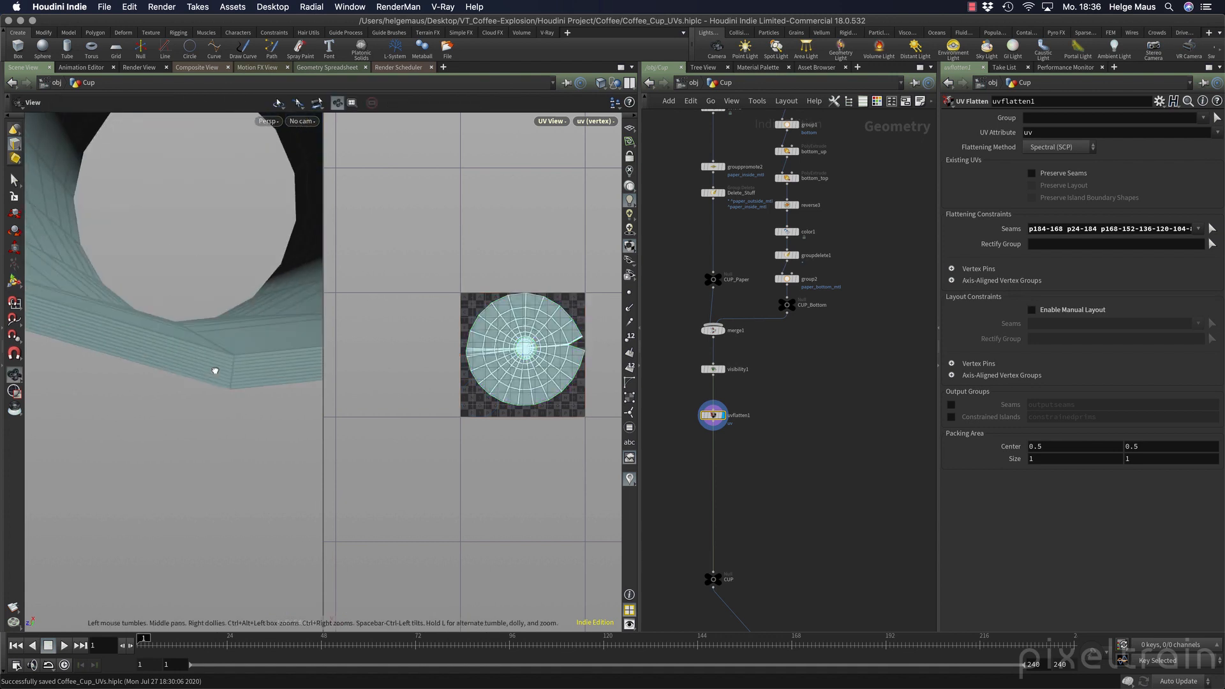
Examine the seam along the inner wall, across the rim and down the outer wall.
{"action": "left_click_drag", "start_coordinate": [249, 326], "coordinate": [110, 326], "text": "alt"}
{"action": "left_click_drag", "start_coordinate": [201, 262], "coordinate": [212, 380], "text": "alt"}
{"action": "right_click_drag", "start_coordinate": [211, 379], "coordinate": [32, 326], "text": "alt"}
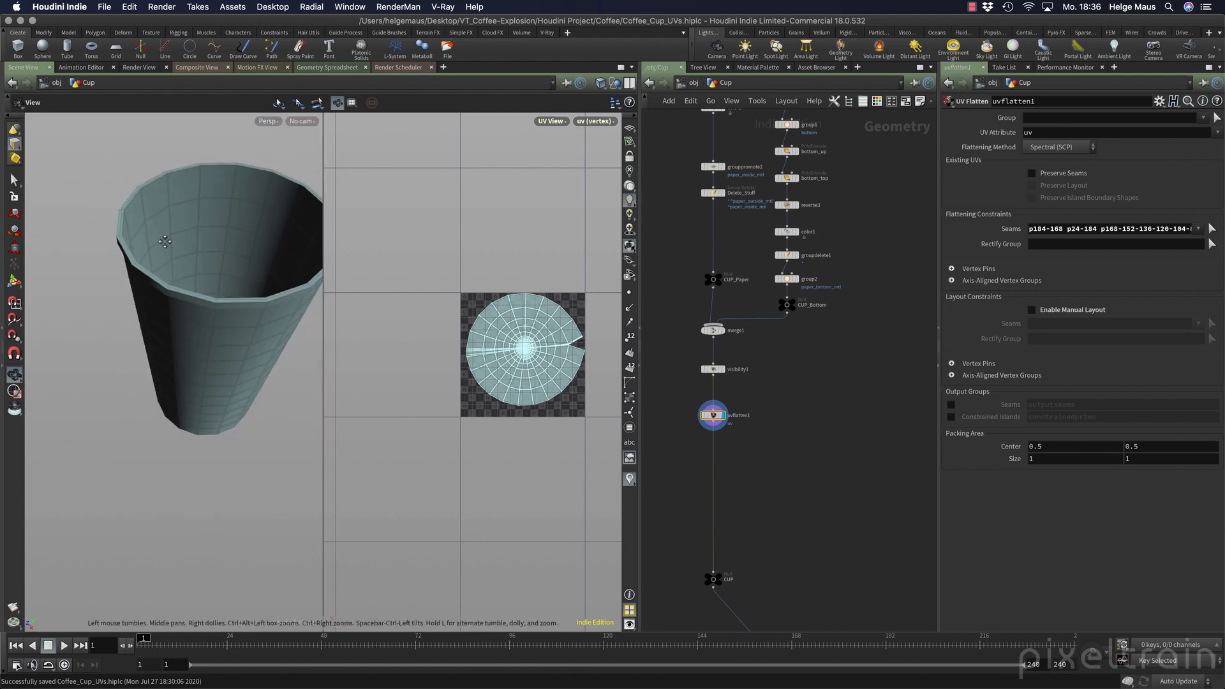
{"action": "left_click_drag", "start_coordinate": [164, 240], "coordinate": [142, 288], "text": "alt"}
{"action": "right_click_drag", "start_coordinate": [164, 274], "coordinate": [332, 225], "text": "alt"}
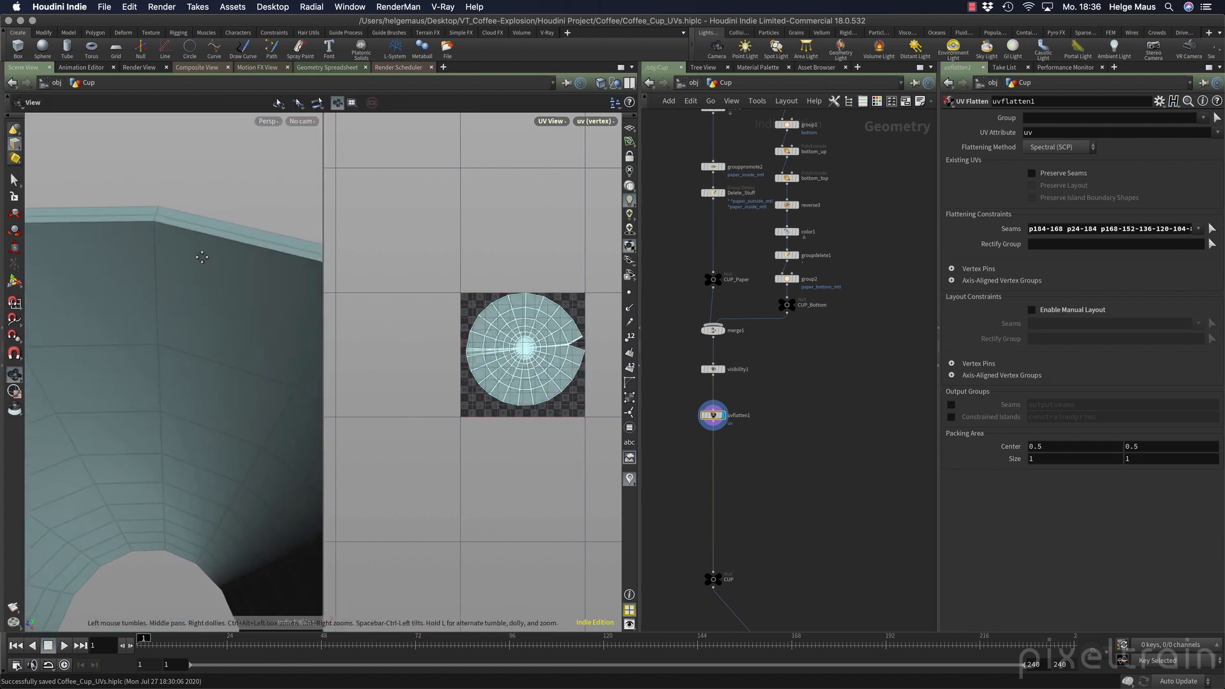
{"action": "left_click_drag", "start_coordinate": [189, 268], "coordinate": [190, 338], "text": "alt"}
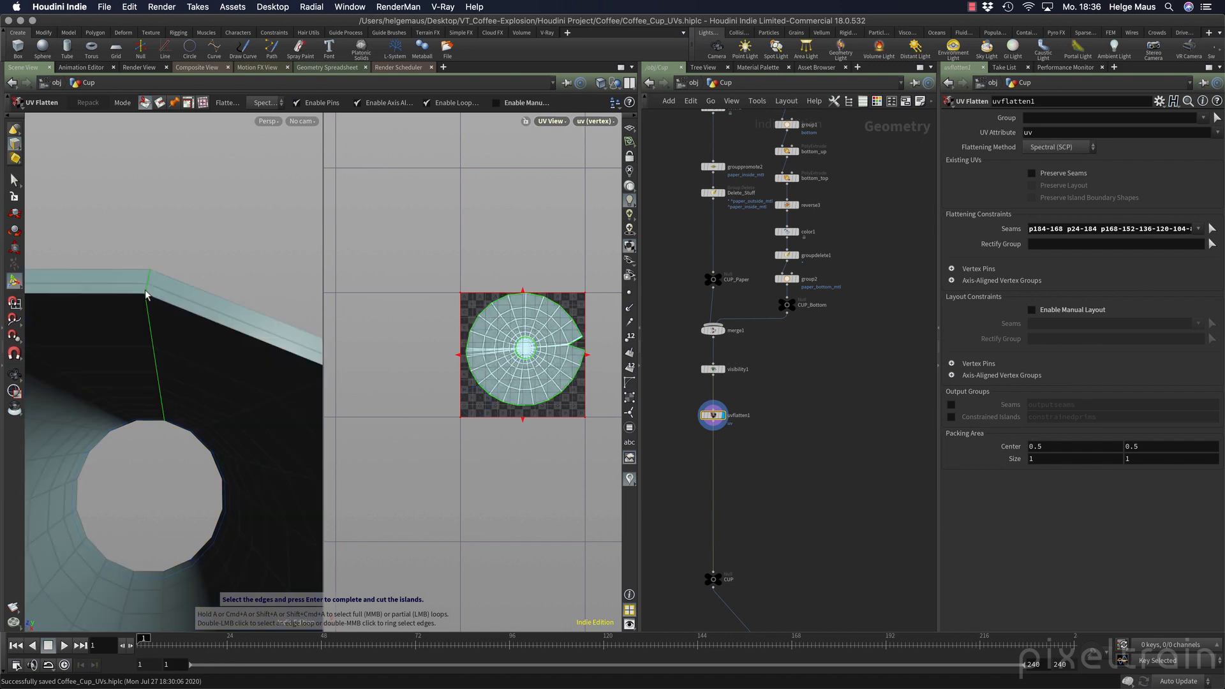
{"action": "left_click_drag", "start_coordinate": [238, 293], "coordinate": [247, 319], "text": "alt"}
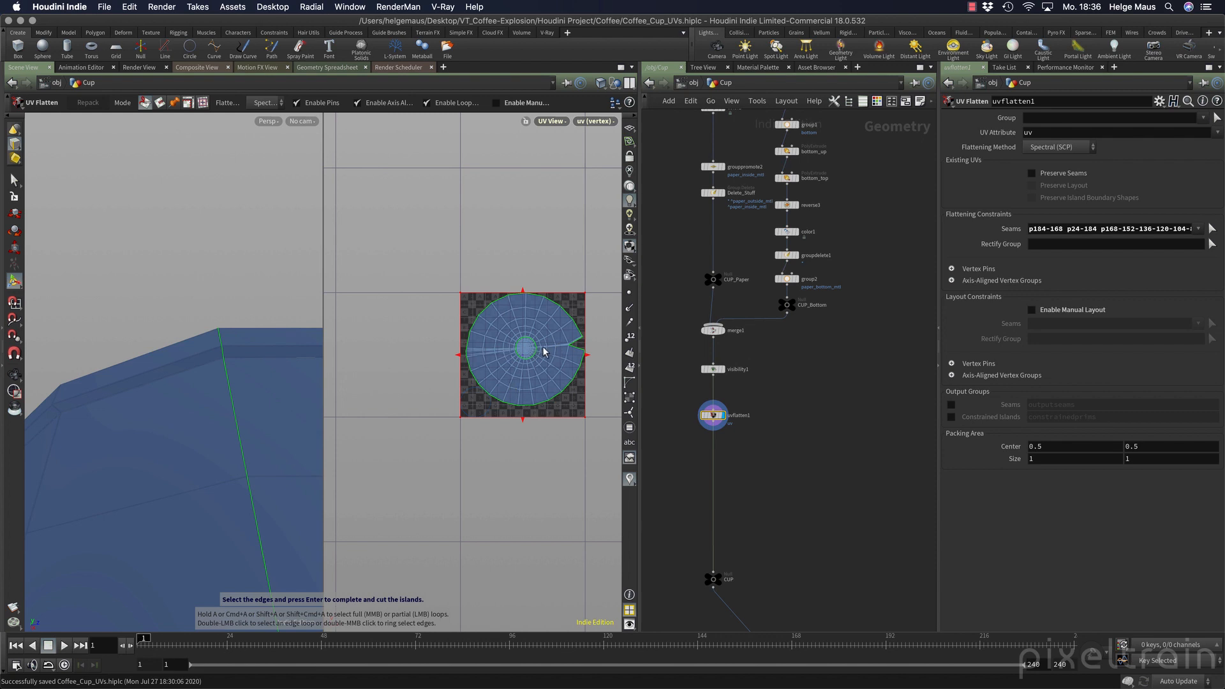
Try Enable Manual Layout on the UV Flatten node and turn it off again.
{"action": "left_click", "coordinate": [518, 102]}
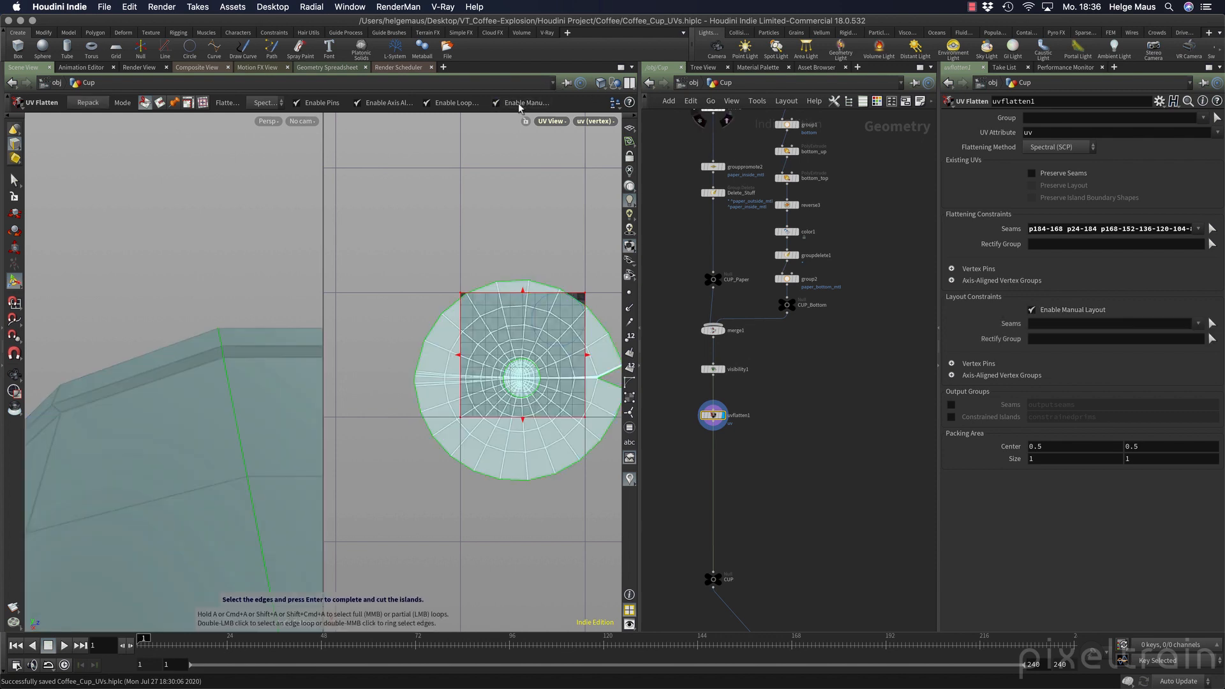
{"action": "left_click", "coordinate": [518, 102]}
{"action": "left_click", "coordinate": [517, 102]}
{"action": "left_click", "coordinate": [518, 102]}
{"action": "key", "text": "Escape"}
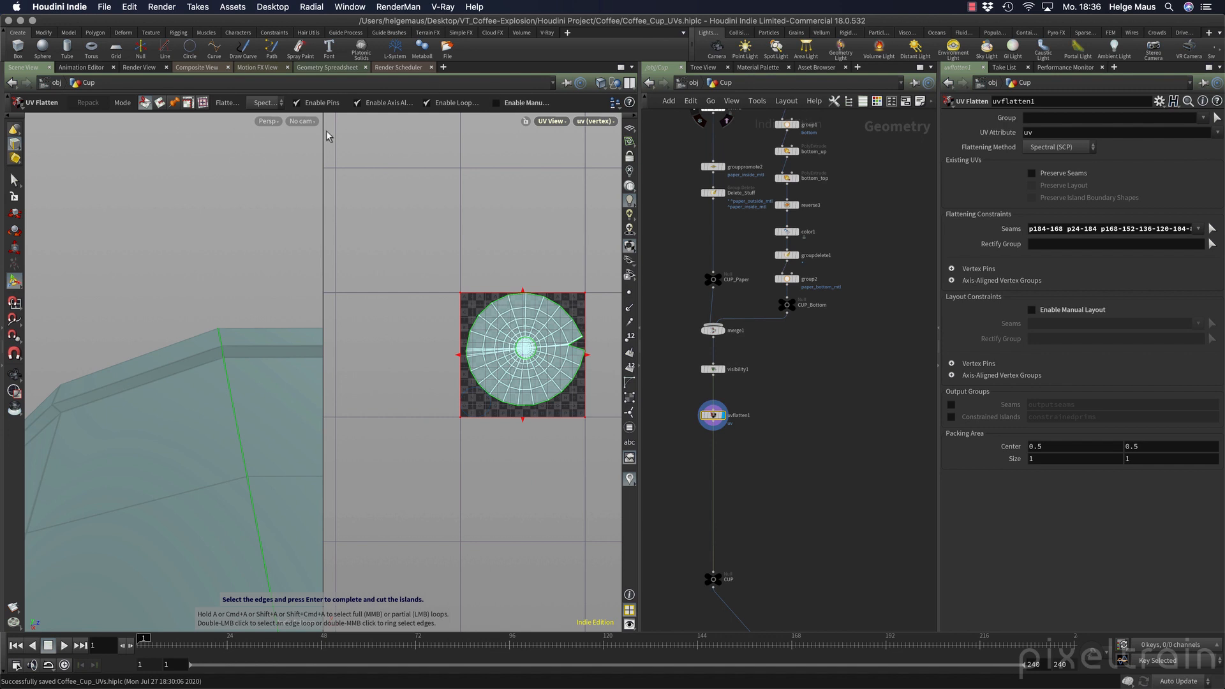
Sew the stray seam edge along the cup's bottom lip back together with the Sew Seams mode.
{"action": "left_click_drag", "start_coordinate": [186, 536], "coordinate": [195, 365]}
{"action": "right_click_drag", "start_coordinate": [195, 365], "coordinate": [38, 388], "text": "alt"}
{"action": "middle_click_drag", "start_coordinate": [199, 470], "coordinate": [151, 199], "text": "alt"}
{"action": "right_click_drag", "start_coordinate": [188, 271], "coordinate": [38, 325], "text": "alt"}
{"action": "left_click_drag", "start_coordinate": [217, 487], "coordinate": [167, 340], "text": "alt"}
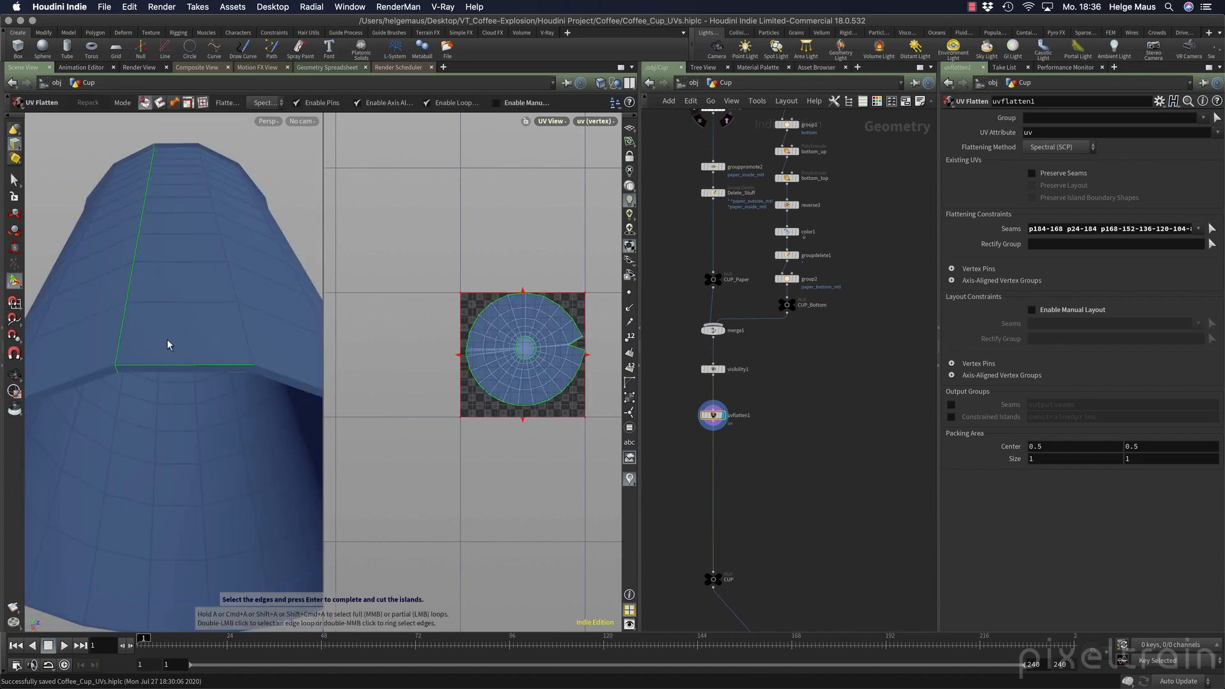
{"action": "left_click", "coordinate": [159, 103]}
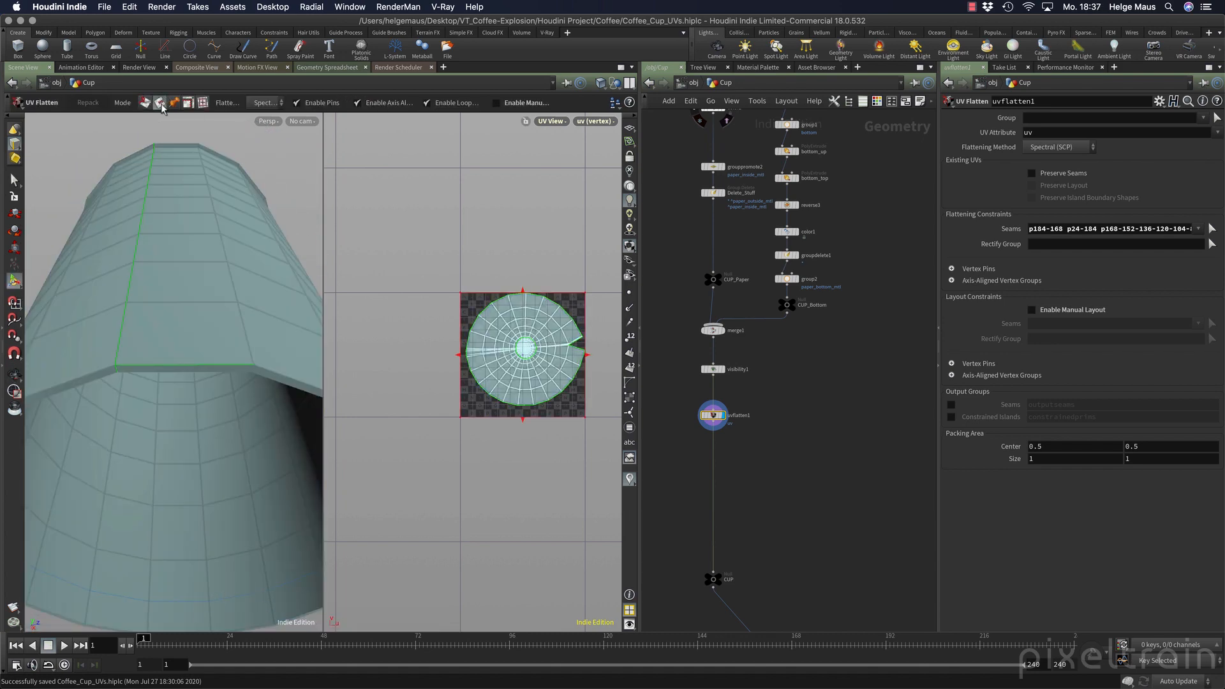
{"action": "left_click", "coordinate": [193, 365]}
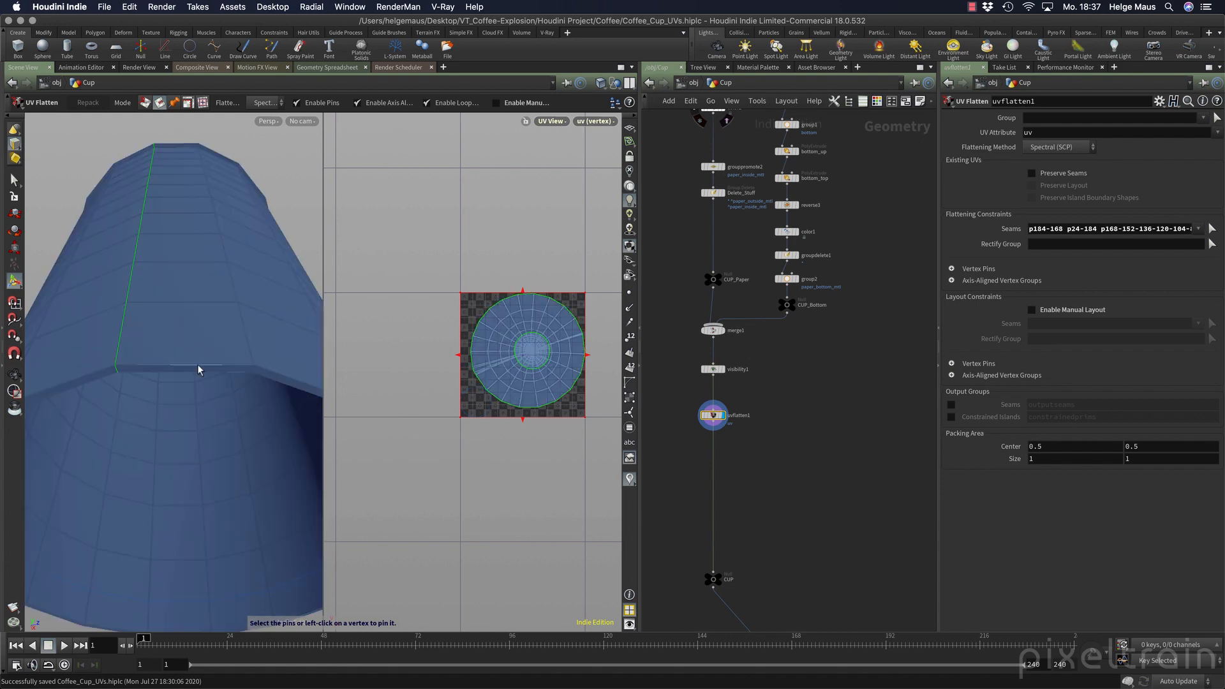
Switch back to cutting seams and cut edges along the loop around the cup's bottom opening.
{"action": "left_click_drag", "start_coordinate": [120, 369], "coordinate": [82, 375], "text": "alt"}
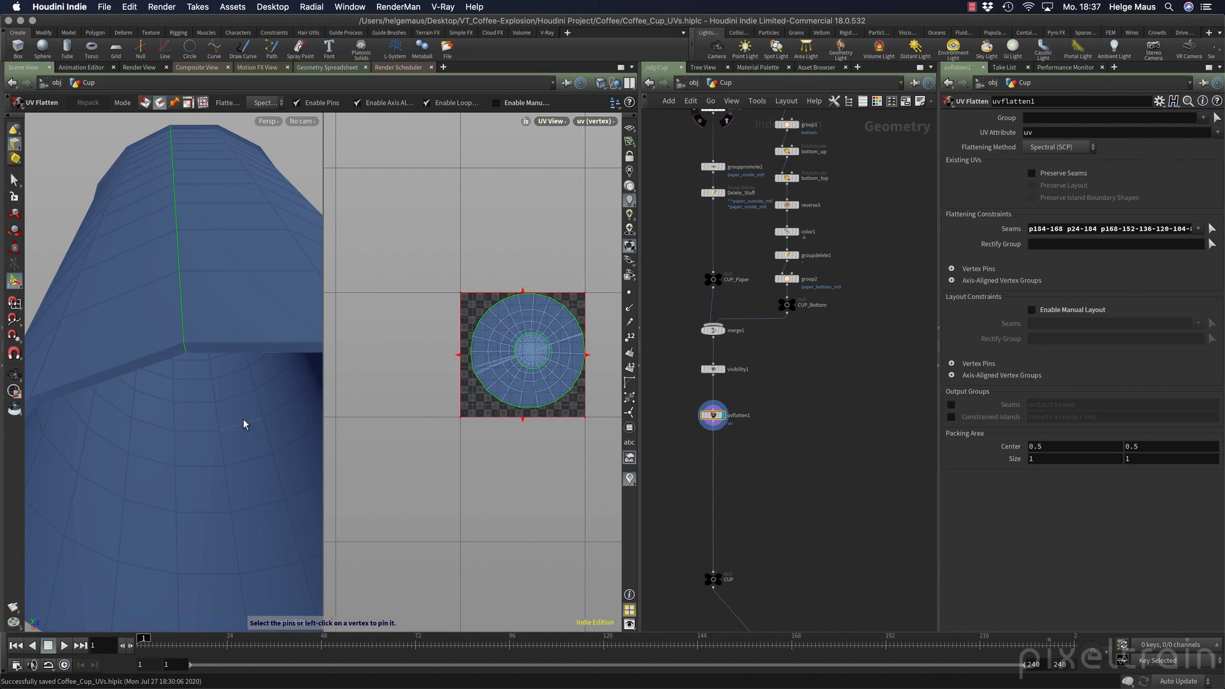
{"action": "left_click_drag", "start_coordinate": [243, 419], "coordinate": [100, 503], "text": "alt"}
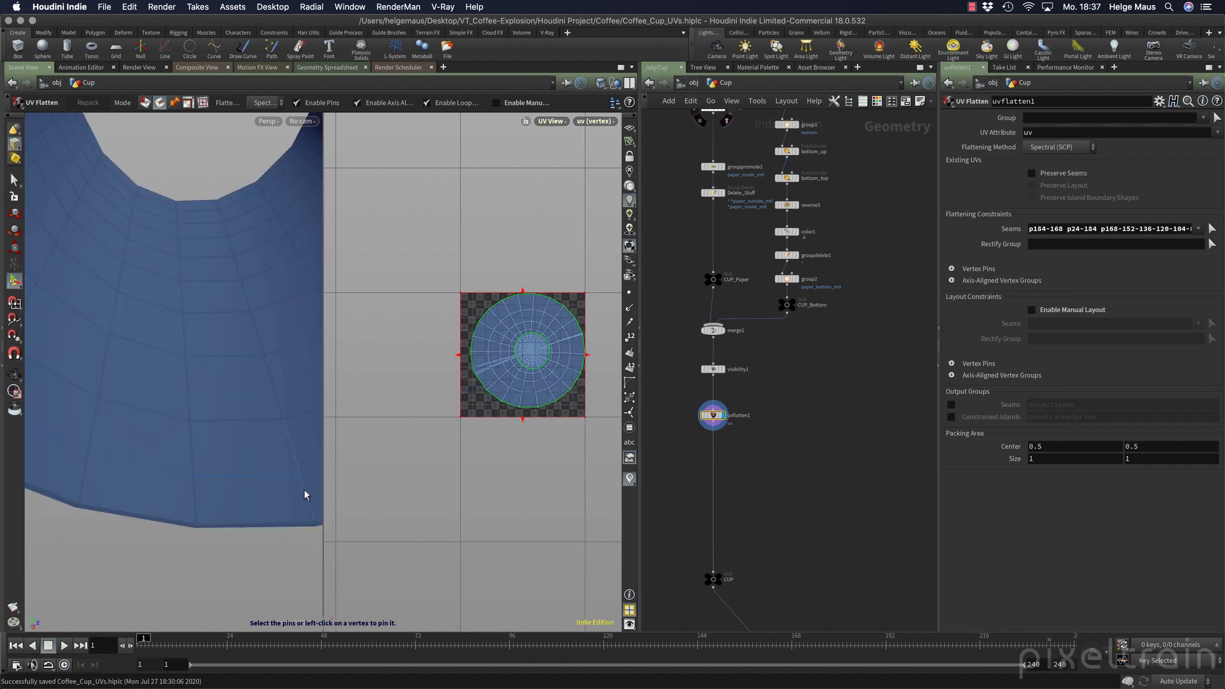
{"action": "left_click", "coordinate": [143, 106]}
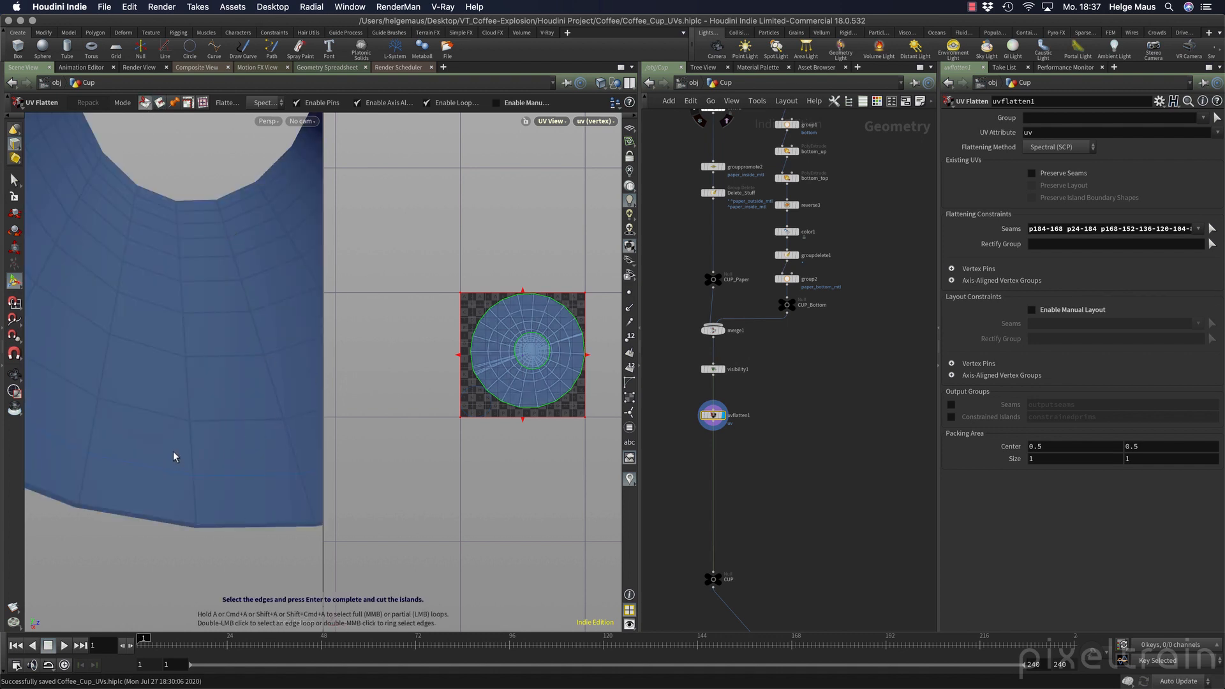
{"action": "left_click", "coordinate": [134, 511]}
{"action": "key", "text": "Escape"}
{"action": "left_click_drag", "start_coordinate": [259, 470], "coordinate": [181, 373]}
{"action": "key", "text": "Return"}
{"action": "left_click", "coordinate": [239, 410]}
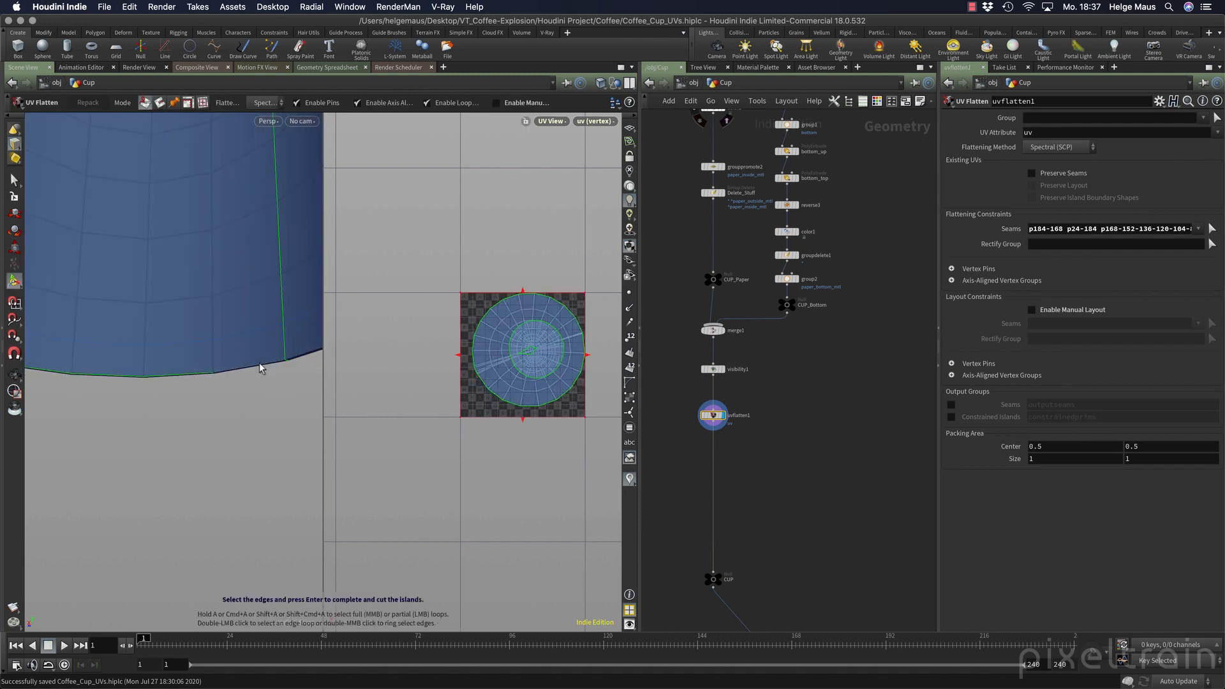
Cut the remaining edges to close the seam loop around the cup's bottom opening.
{"action": "left_click", "coordinate": [259, 362]}
{"action": "left_click_drag", "start_coordinate": [233, 374], "coordinate": [275, 331], "text": "alt"}
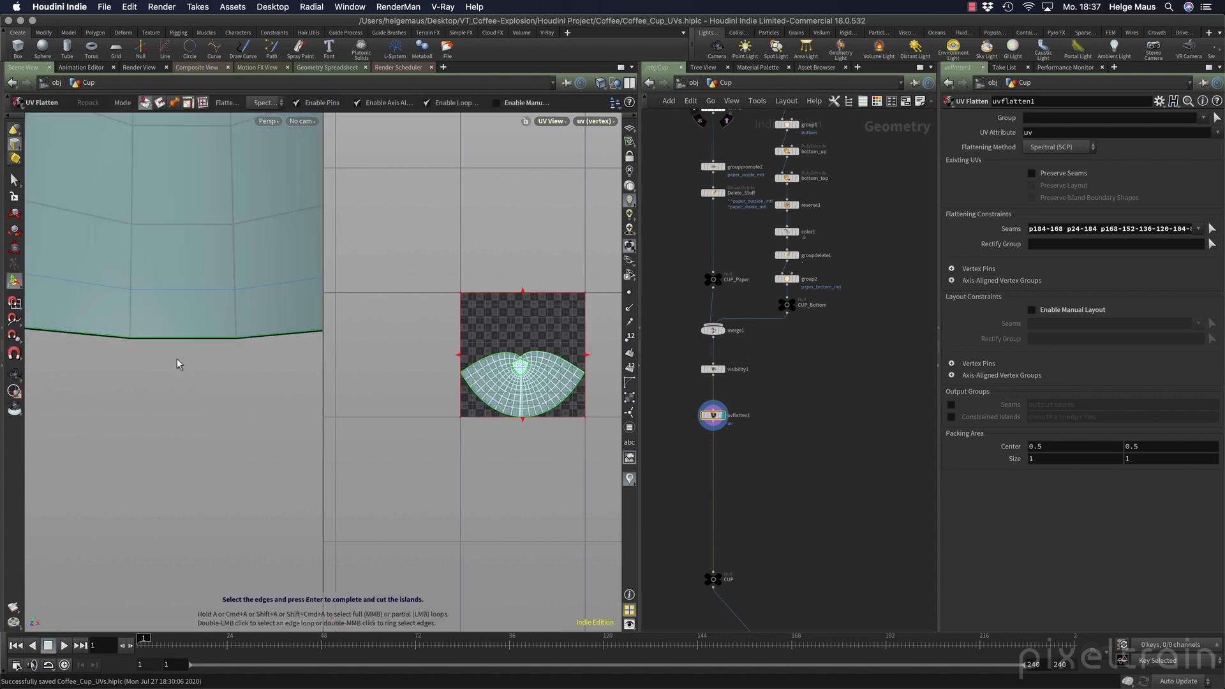
{"action": "left_click_drag", "start_coordinate": [222, 364], "coordinate": [276, 320], "text": "alt"}
{"action": "key", "text": "Return"}
{"action": "left_click", "coordinate": [282, 325]}
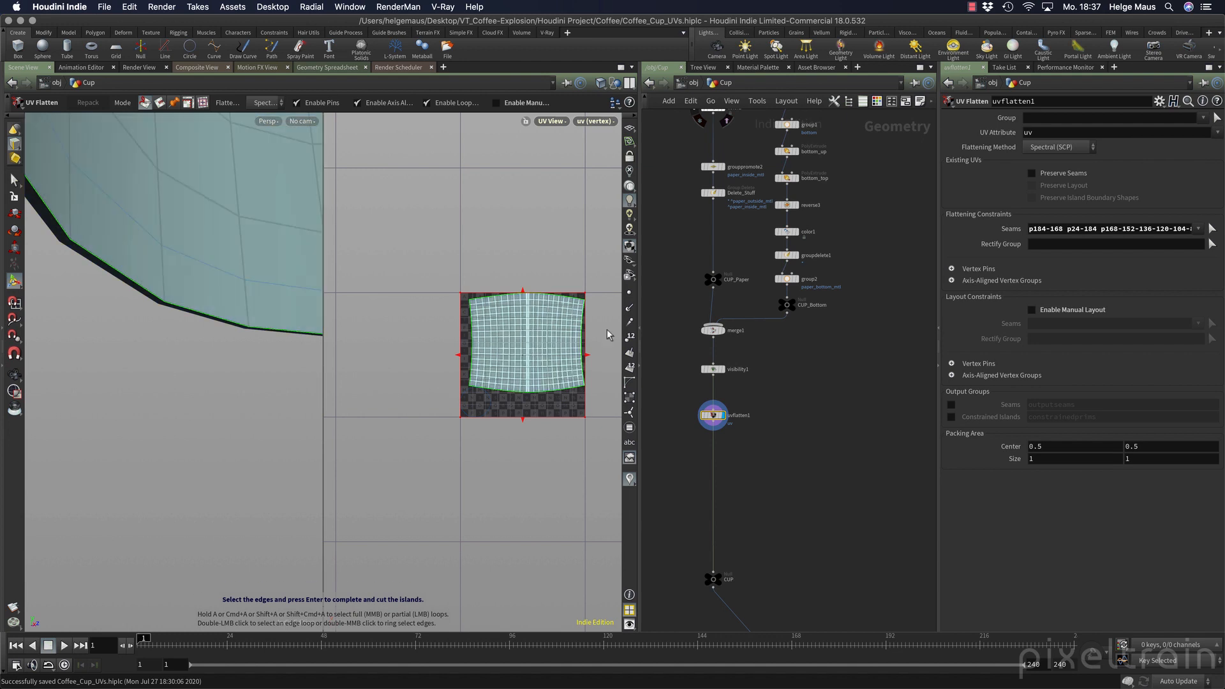
Check the finished seams around the cup and turn on the UV Overlap and UV Distortion display in the UV view.
{"action": "left_click_drag", "start_coordinate": [204, 370], "coordinate": [104, 350], "text": "alt"}
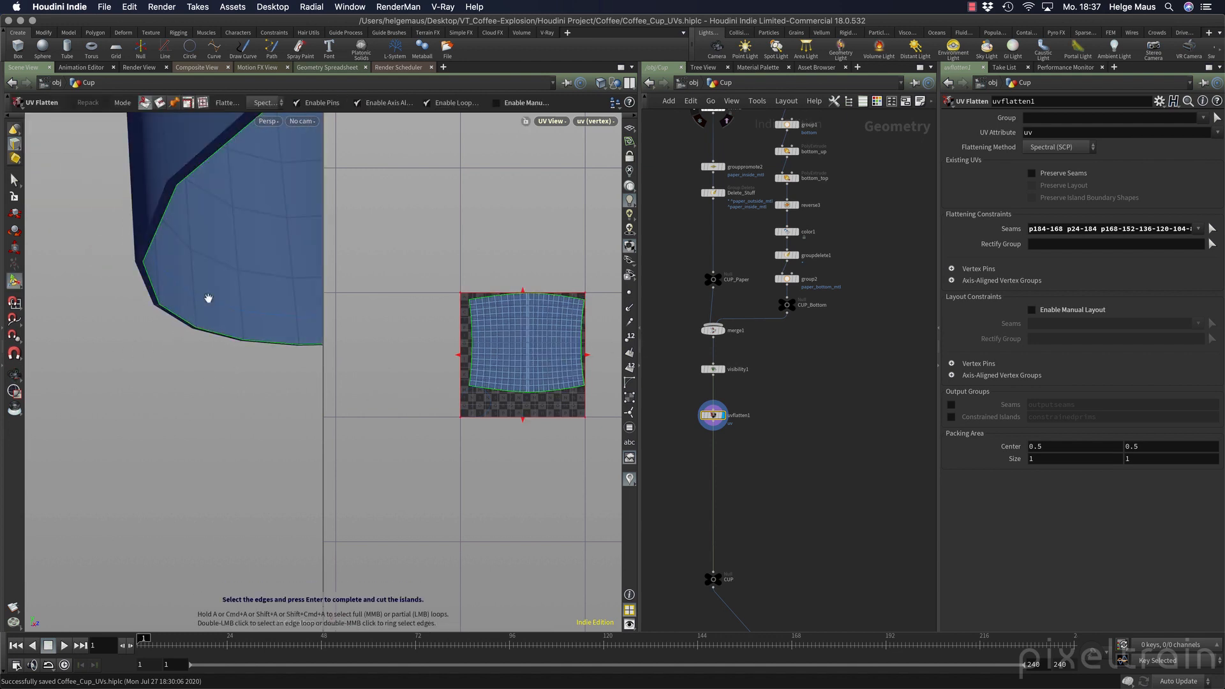
{"action": "left_click_drag", "start_coordinate": [209, 299], "coordinate": [151, 407], "text": "alt"}
{"action": "right_click_drag", "start_coordinate": [175, 391], "coordinate": [183, 353], "text": "alt"}
{"action": "middle_click_drag", "start_coordinate": [211, 349], "coordinate": [213, 445], "text": "alt"}
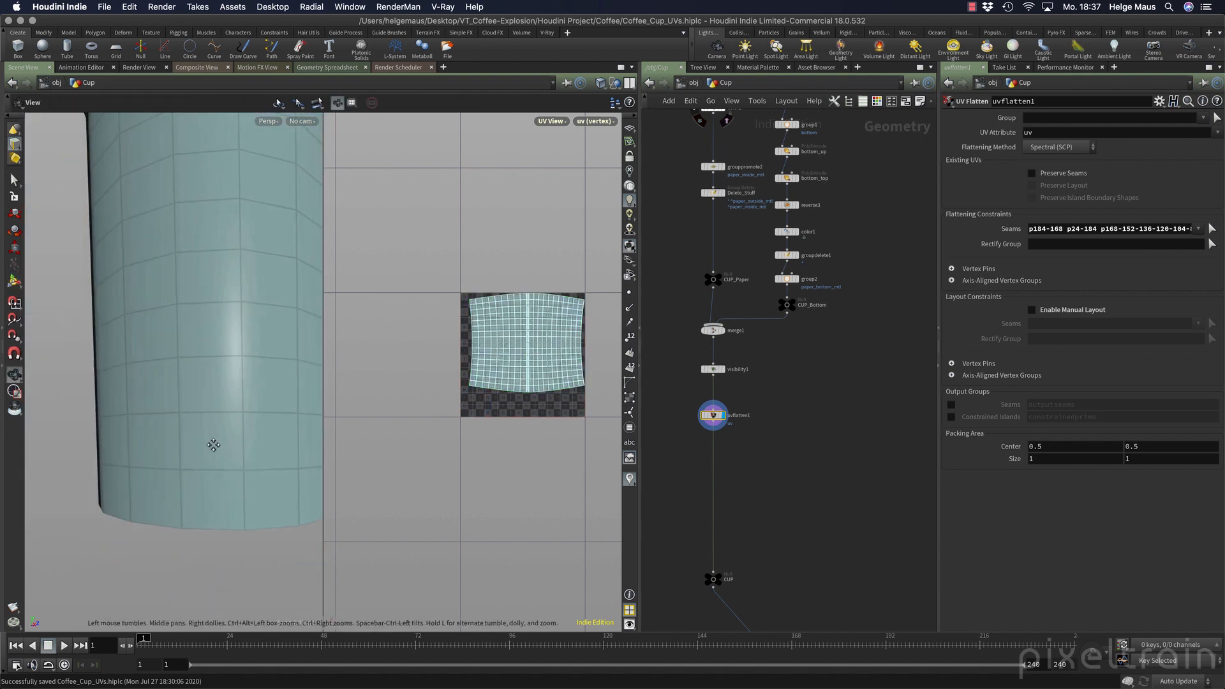
{"action": "left_click_drag", "start_coordinate": [205, 243], "coordinate": [161, 429], "text": "alt"}
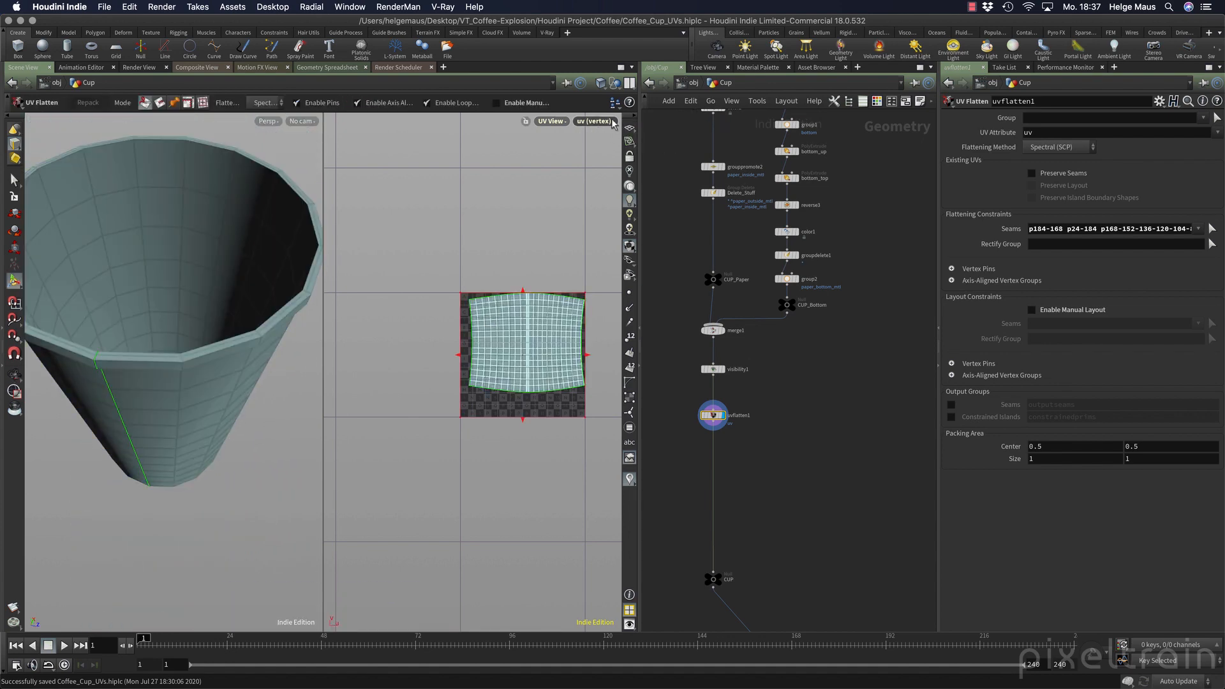
{"action": "left_click", "coordinate": [609, 121]}
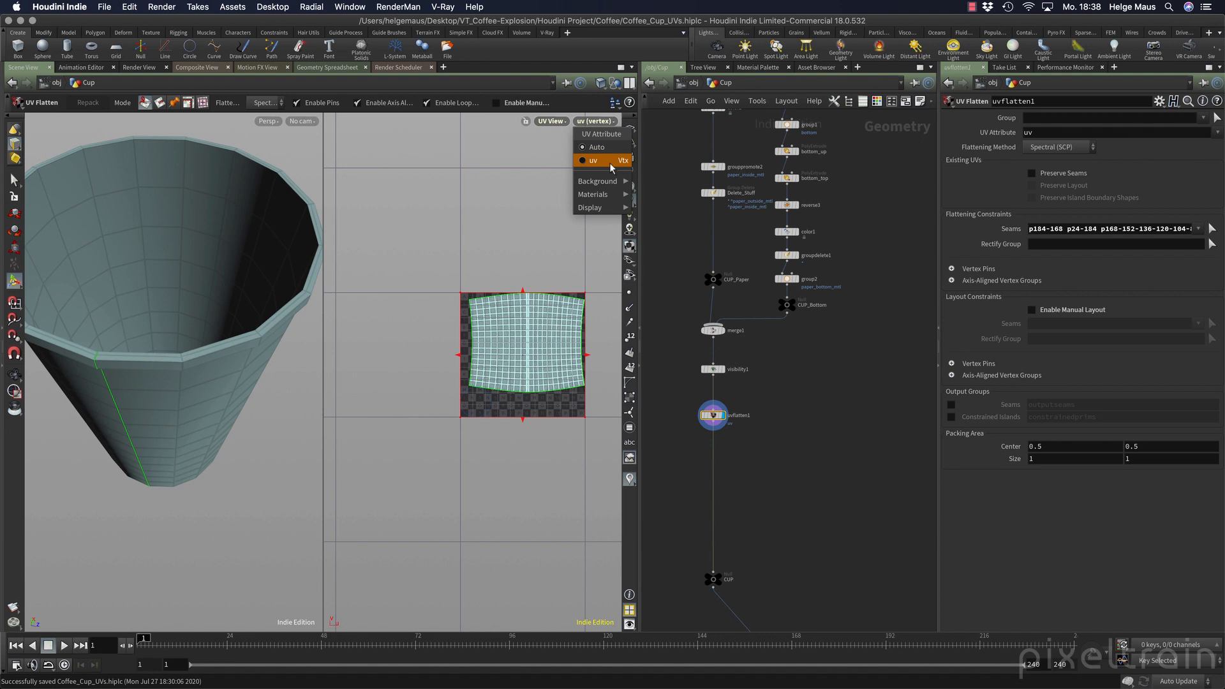
{"action": "mouse_move", "coordinate": [610, 189]}
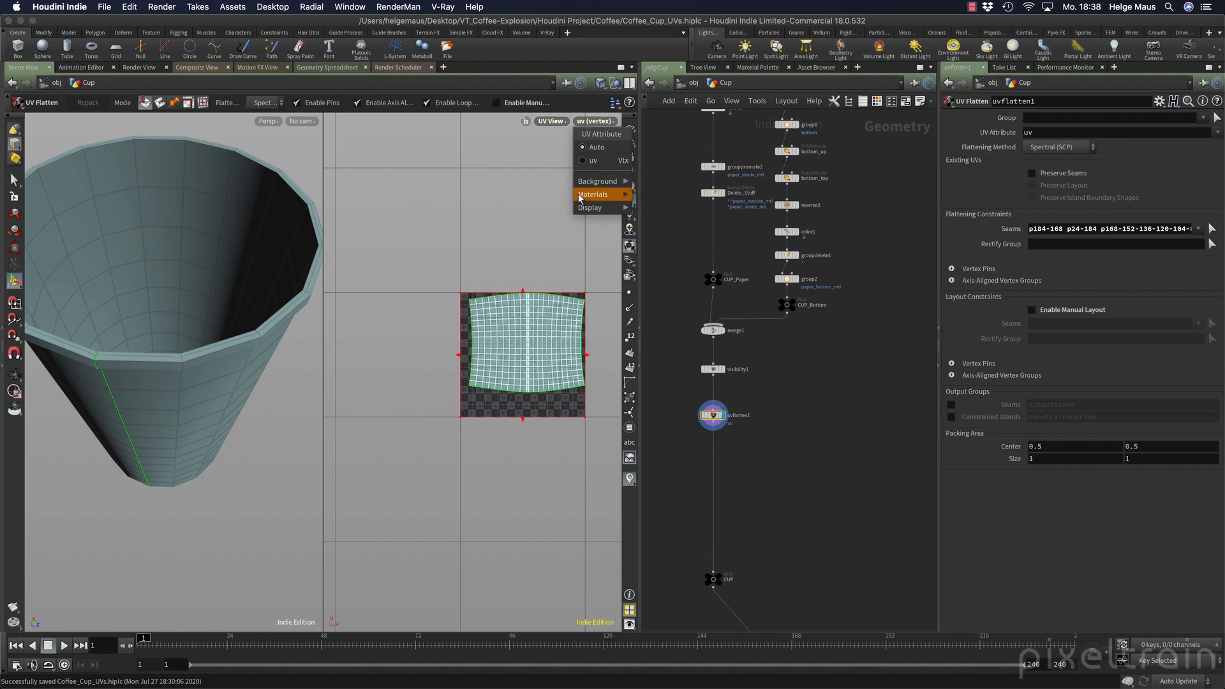
{"action": "mouse_move", "coordinate": [585, 210]}
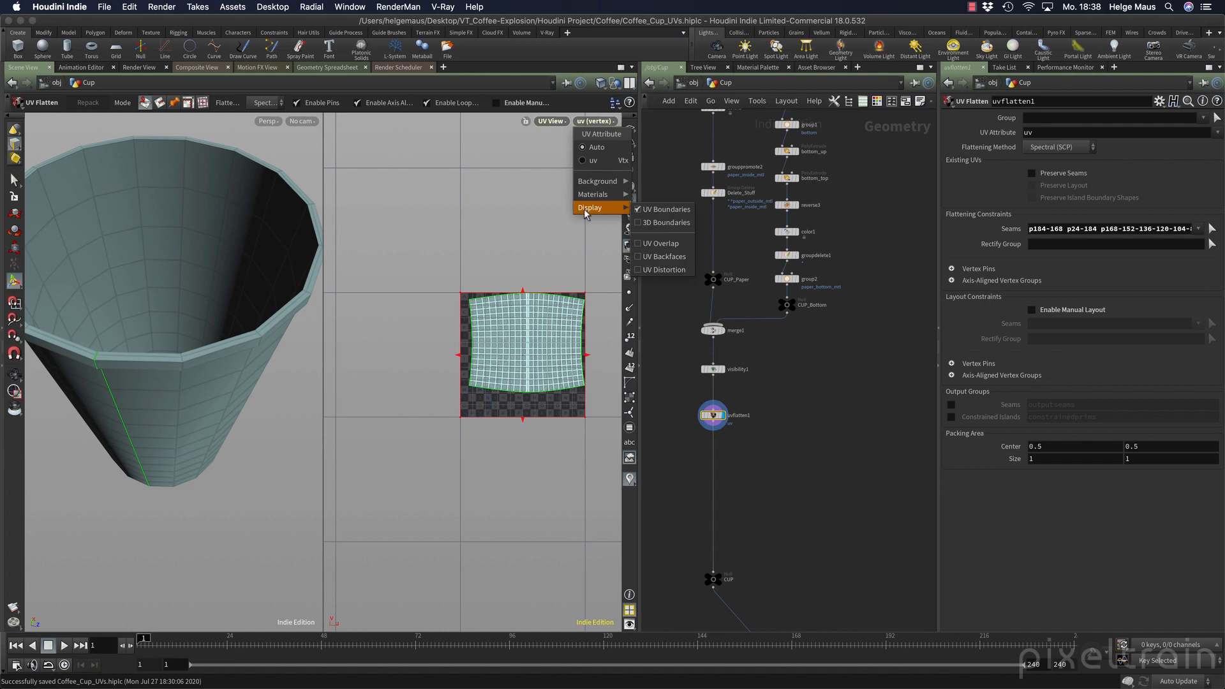
{"action": "left_click", "coordinate": [640, 245]}
{"action": "left_click", "coordinate": [595, 121]}
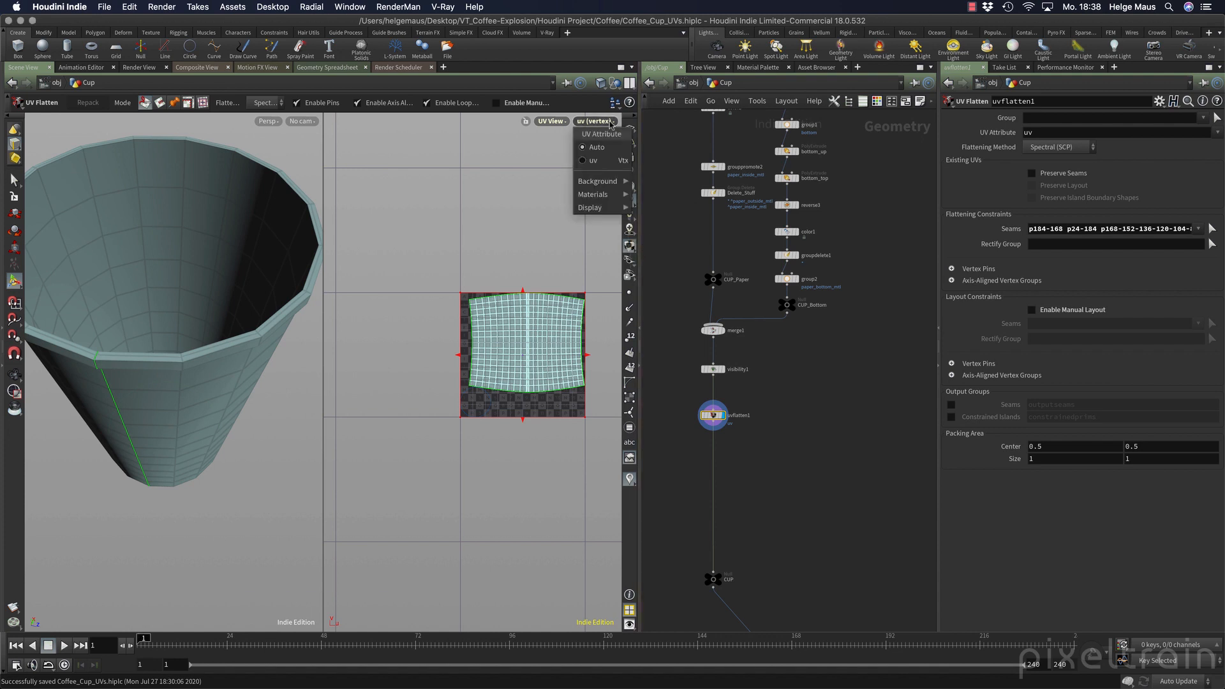
{"action": "left_click", "coordinate": [650, 270]}
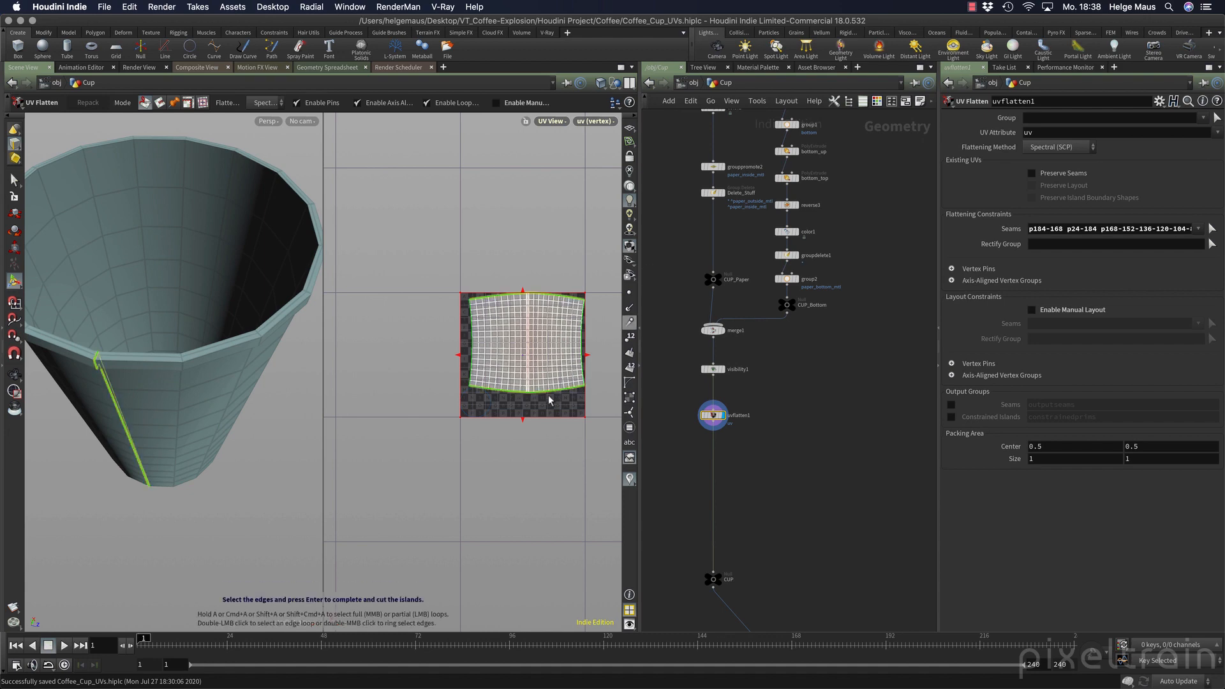
Cut a seam loop around the cup's upper rim to separate the inner and outer walls, then inspect it.
{"action": "left_click_drag", "start_coordinate": [246, 357], "coordinate": [235, 361], "text": "alt"}
{"action": "right_click_drag", "start_coordinate": [235, 361], "coordinate": [268, 317], "text": "alt"}
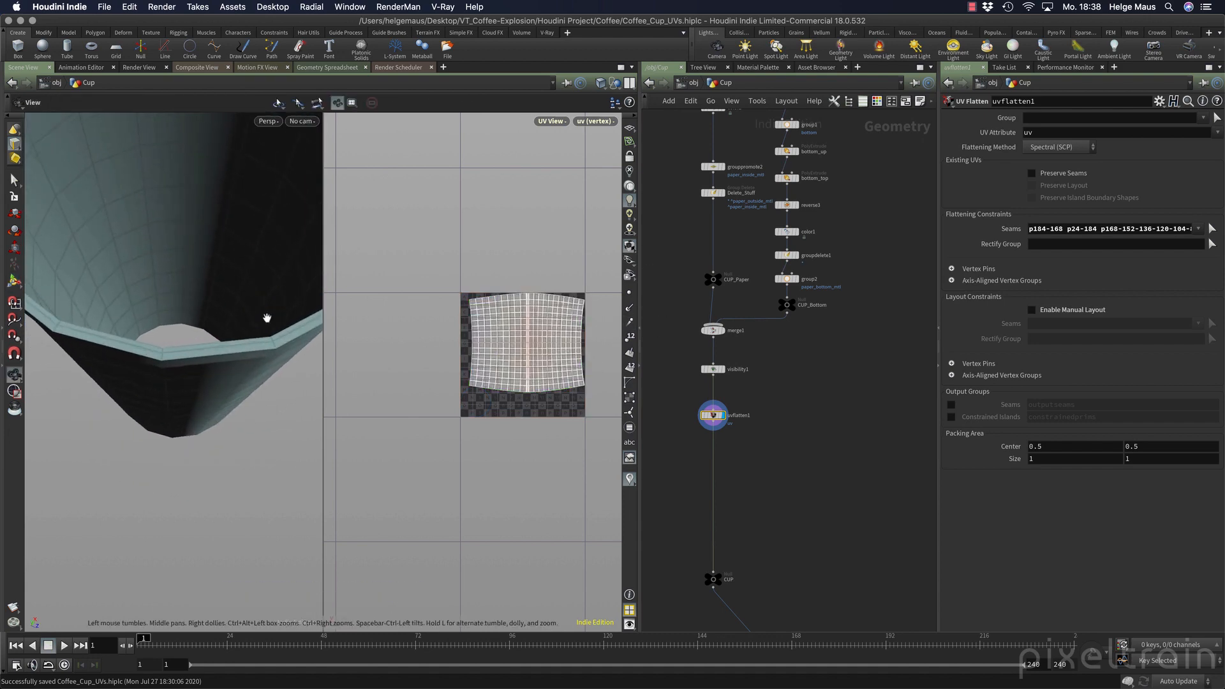
{"action": "mouse_move", "coordinate": [219, 319]}
{"action": "left_mouse_down", "text": "alt"}
{"action": "mouse_move", "coordinate": [197, 361]}
{"action": "mouse_move", "coordinate": [177, 369]}
{"action": "mouse_move", "coordinate": [271, 376]}
{"action": "mouse_move", "coordinate": [248, 324]}
{"action": "left_mouse_up", "text": "alt"}
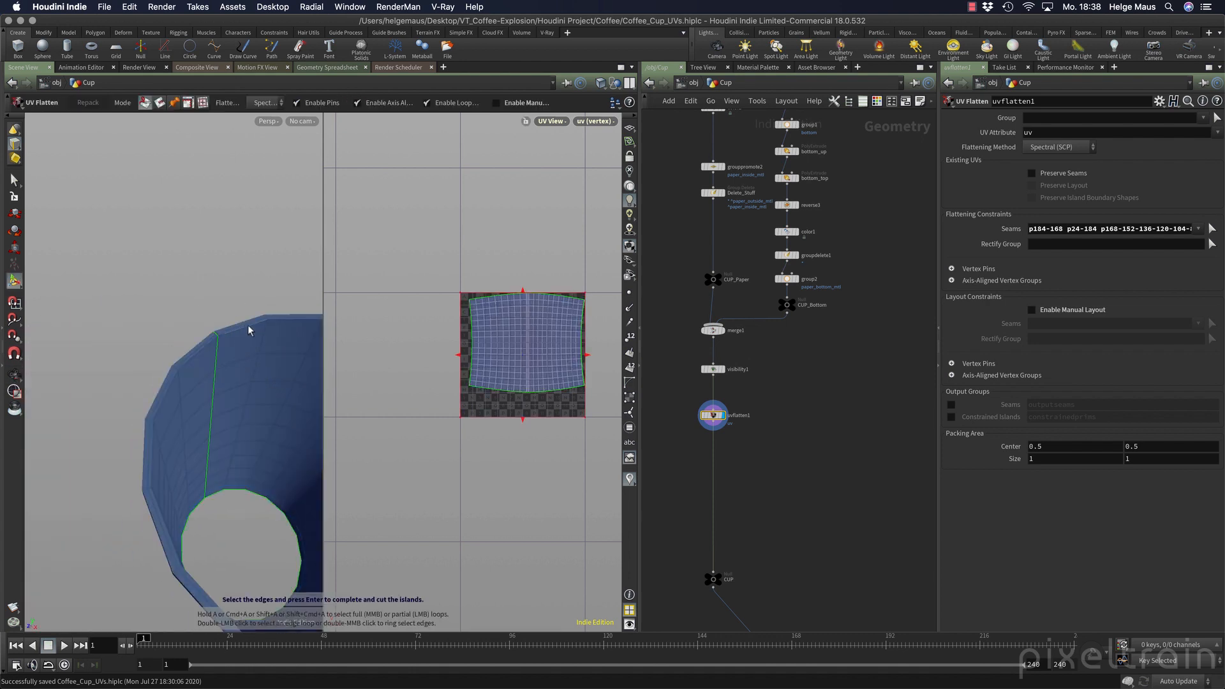
{"action": "left_click", "coordinate": [238, 328]}
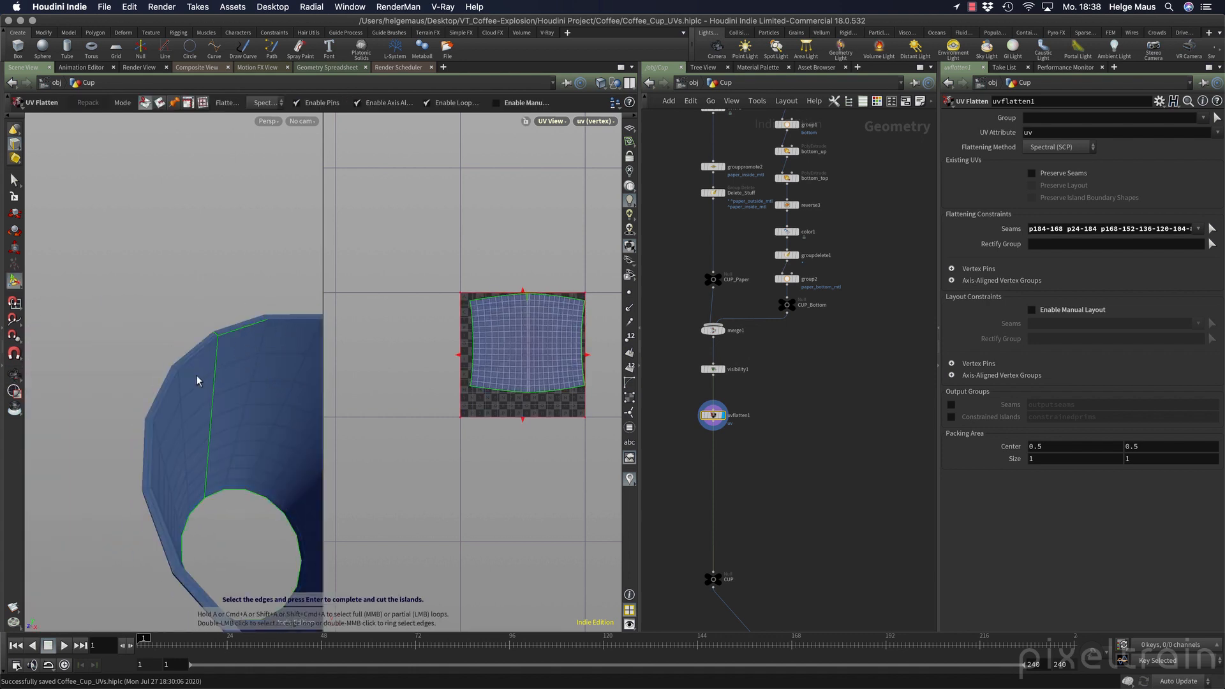
{"action": "mouse_move", "coordinate": [296, 365]}
{"action": "left_mouse_down", "text": "alt"}
{"action": "mouse_move", "coordinate": [227, 351]}
{"action": "mouse_move", "coordinate": [288, 295]}
{"action": "mouse_move", "coordinate": [278, 282]}
{"action": "mouse_move", "coordinate": [172, 333]}
{"action": "mouse_move", "coordinate": [222, 314]}
{"action": "mouse_move", "coordinate": [142, 312]}
{"action": "mouse_move", "coordinate": [219, 317]}
{"action": "mouse_move", "coordinate": [131, 380]}
{"action": "left_mouse_up", "text": "alt"}
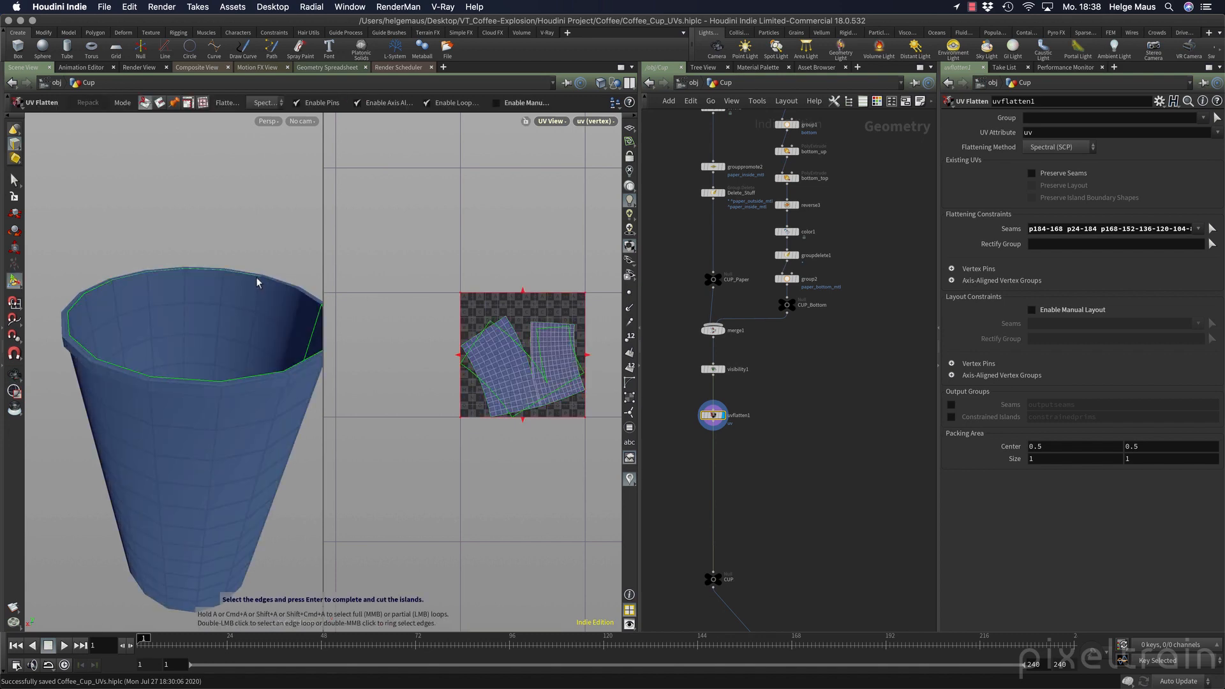
{"action": "double_click", "coordinate": [289, 287]}
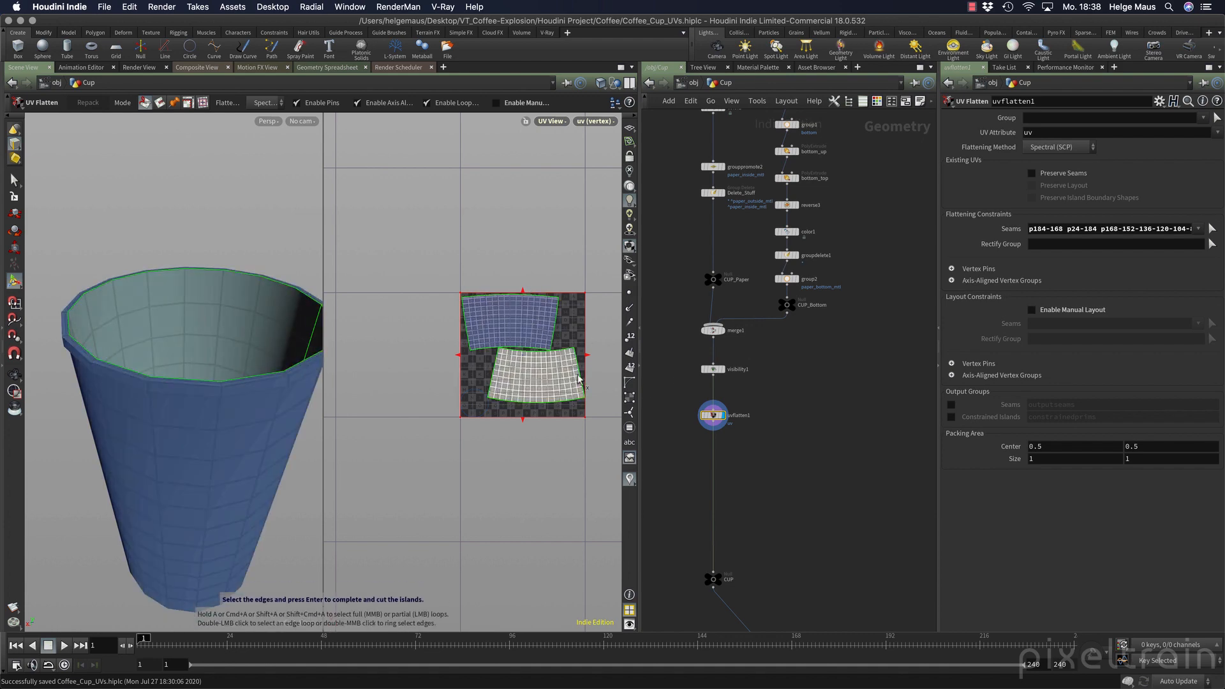
{"action": "left_click_drag", "start_coordinate": [266, 395], "coordinate": [222, 309]}
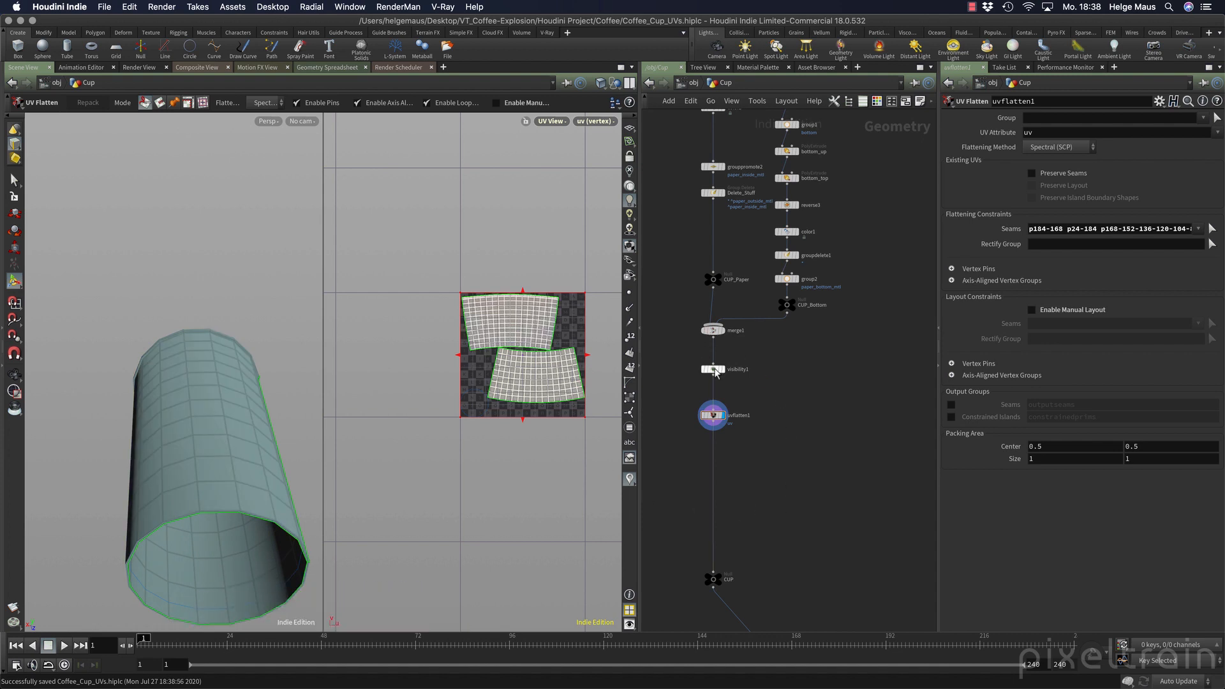
Set the visibility1 node to hide the non-selected primitives, isolating the paper_bottom_mtl group.
{"action": "left_click_drag", "start_coordinate": [666, 347], "coordinate": [764, 394]}
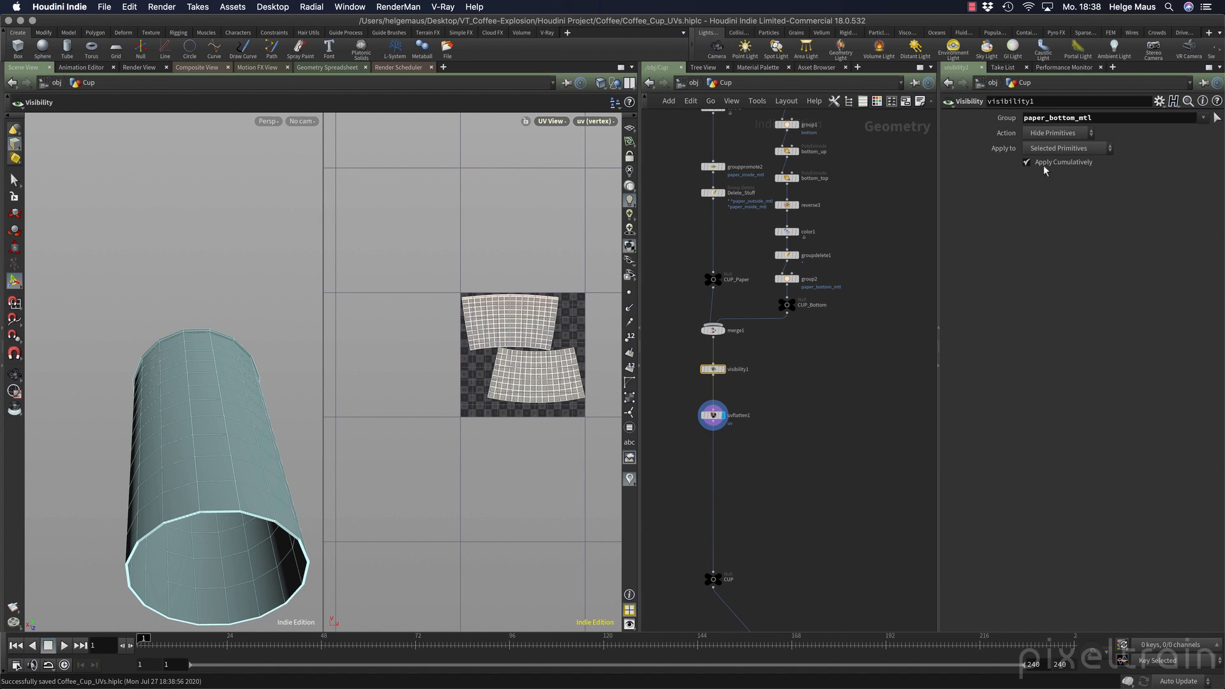
{"action": "left_click", "coordinate": [1088, 148]}
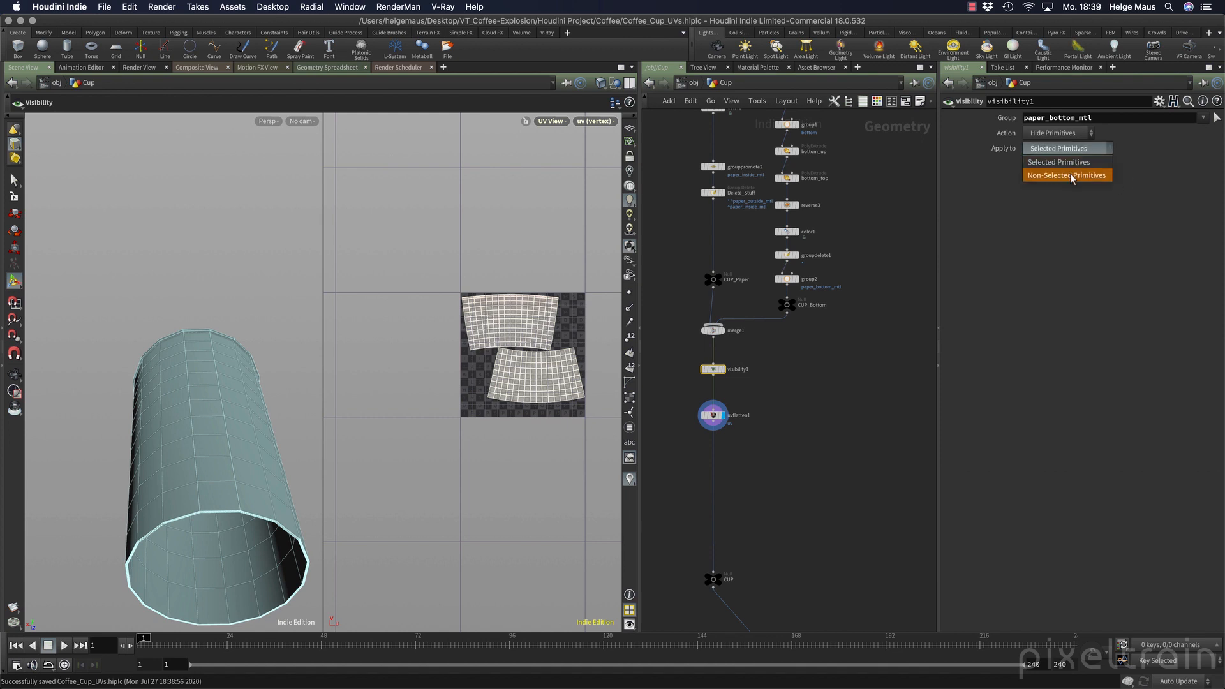
{"action": "left_click", "coordinate": [1070, 174]}
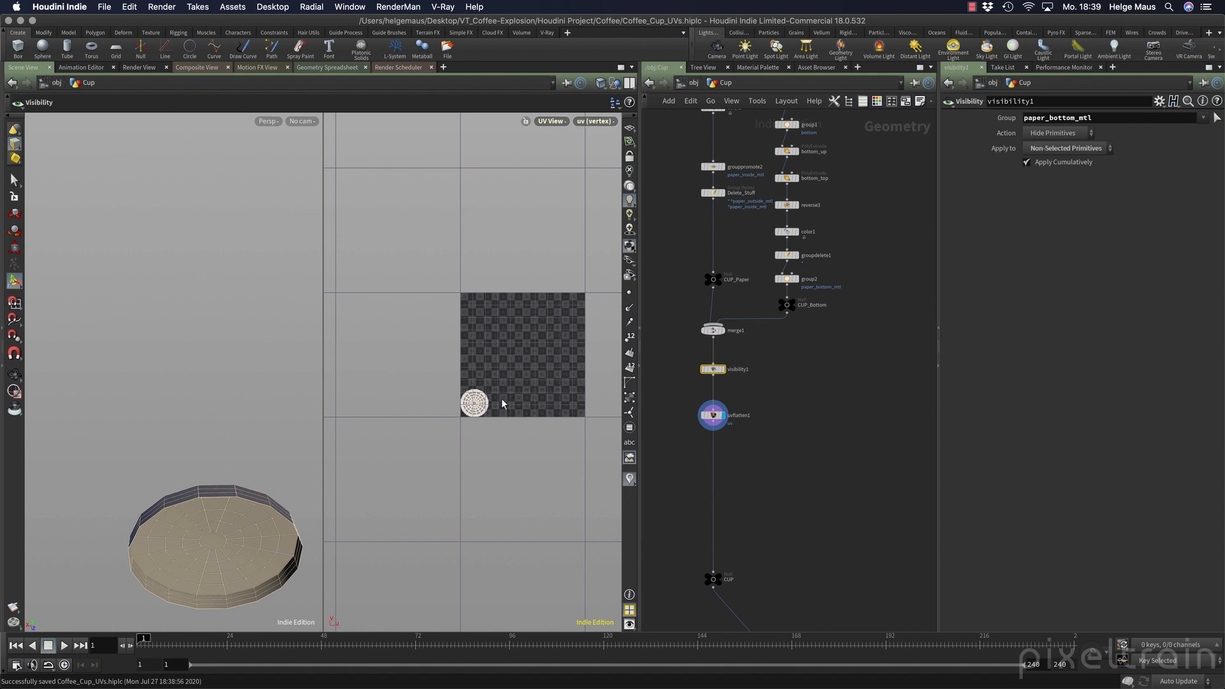
Return to the uvflatten1 node and cut a seam loop around the upper edge of the cup's bottom disc.
{"action": "left_click", "coordinate": [724, 423]}
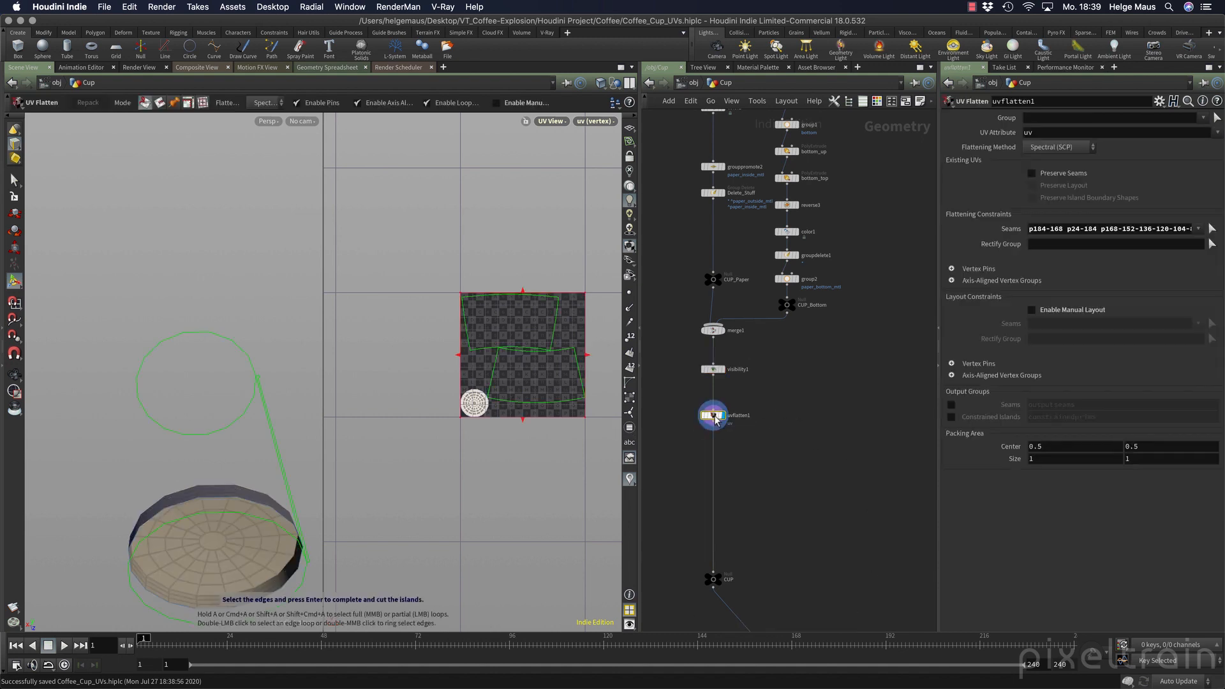
{"action": "left_click_drag", "start_coordinate": [269, 521], "coordinate": [223, 556], "text": "alt"}
{"action": "middle_click_drag", "start_coordinate": [211, 492], "coordinate": [219, 426], "text": "alt"}
{"action": "right_click_drag", "start_coordinate": [218, 426], "coordinate": [331, 394], "text": "alt"}
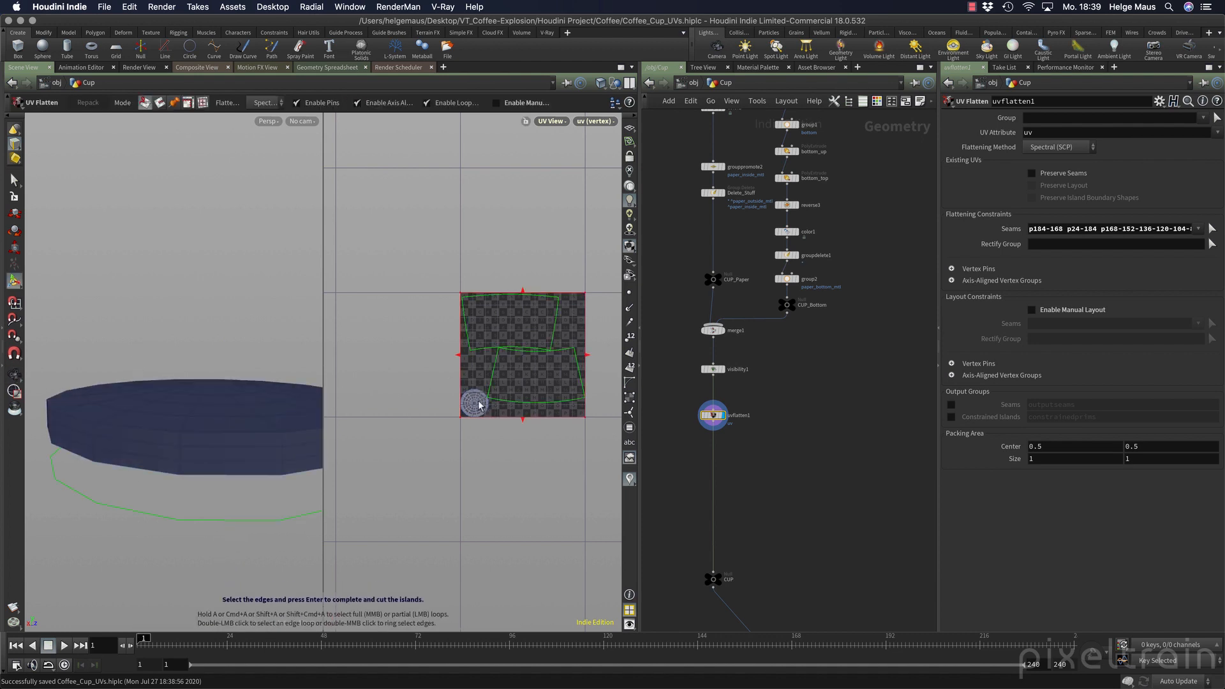
{"action": "mouse_move", "coordinate": [129, 434]}
{"action": "left_mouse_down", "text": "alt"}
{"action": "mouse_move", "coordinate": [149, 432]}
{"action": "mouse_move", "coordinate": [121, 436]}
{"action": "left_mouse_up", "text": "alt"}
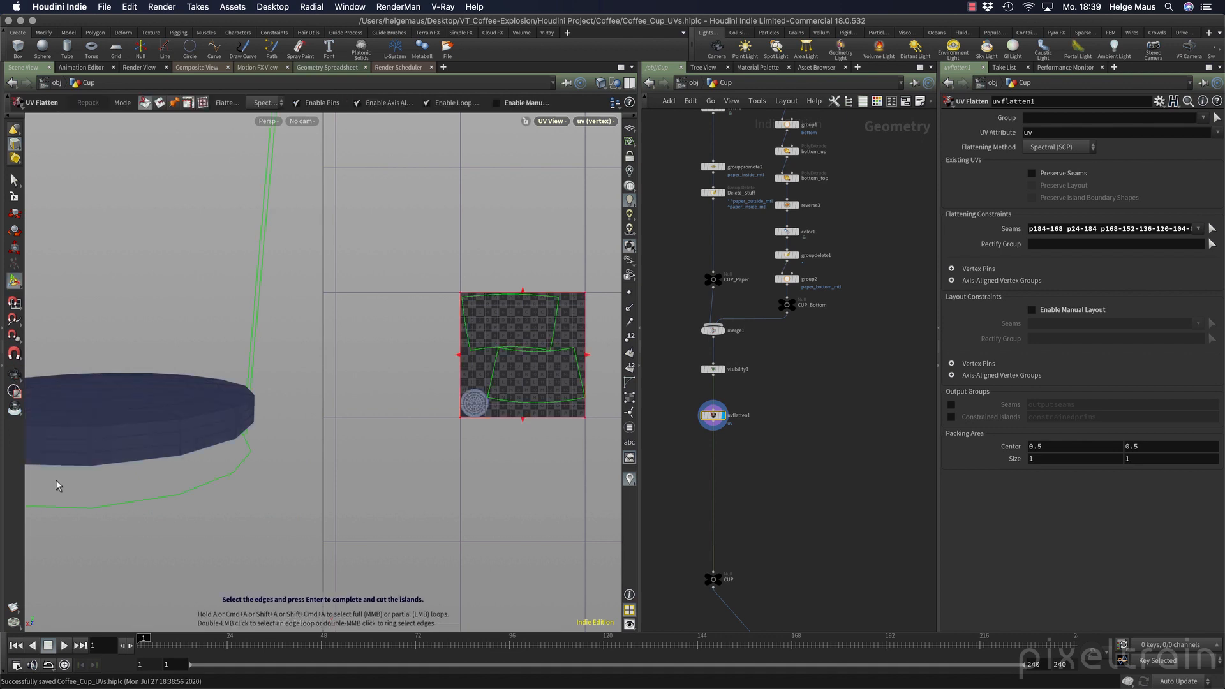
{"action": "key", "text": "space+g"}
{"action": "left_click_drag", "start_coordinate": [190, 502], "coordinate": [164, 428], "text": "alt"}
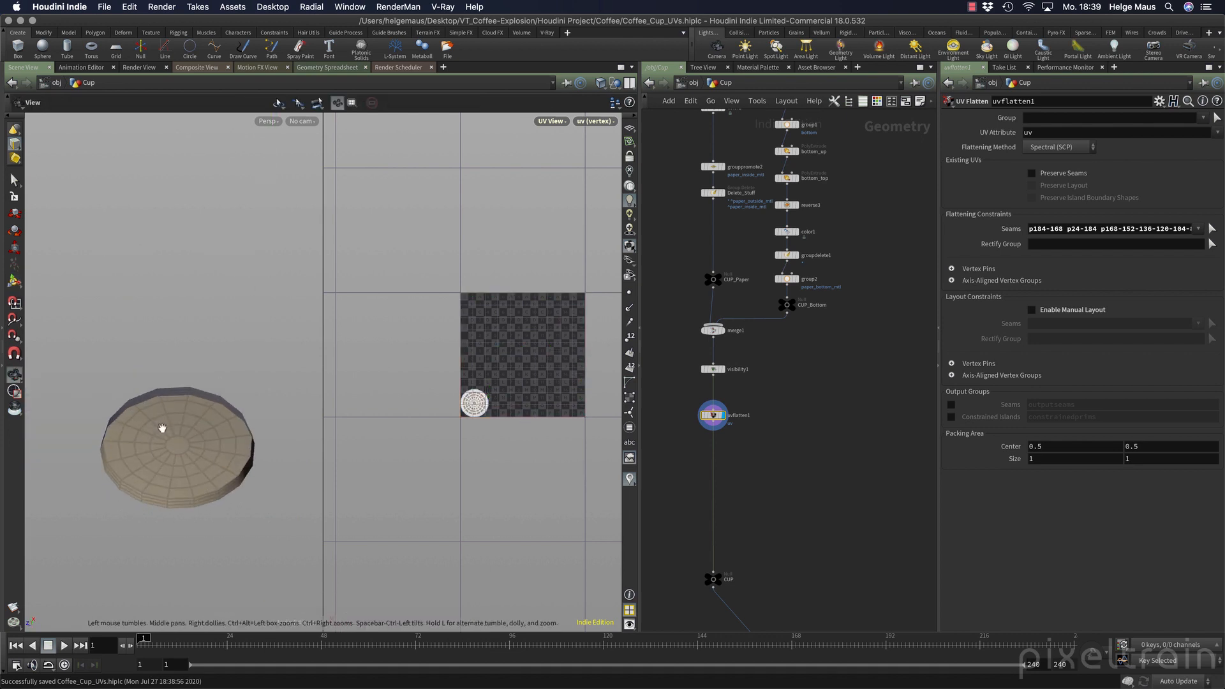
{"action": "right_click_drag", "start_coordinate": [163, 428], "coordinate": [240, 407], "text": "alt"}
{"action": "left_click_drag", "start_coordinate": [240, 407], "coordinate": [276, 449], "text": "alt"}
{"action": "key", "text": "Return"}
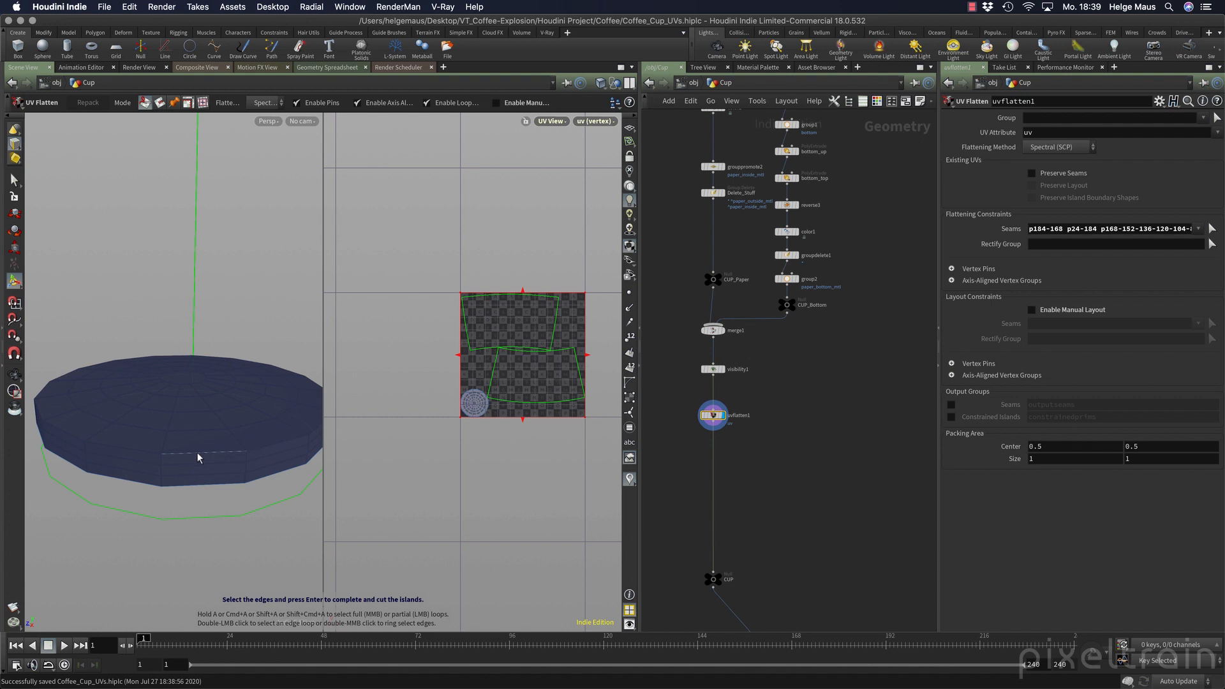
{"action": "left_click", "coordinate": [199, 455]}
{"action": "double_click", "coordinate": [120, 449]}
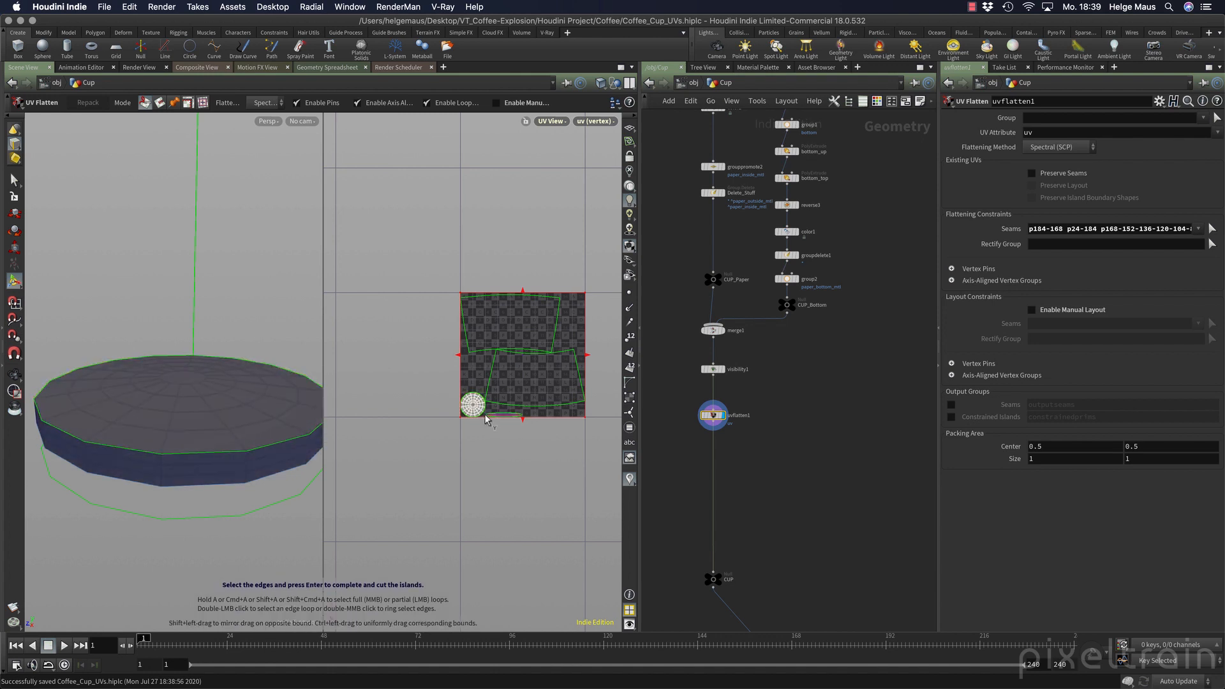
Cut a vertical seam across the bottom disc's side wall and check its strip in the UV view.
{"action": "key", "text": "Escape"}
{"action": "left_click_drag", "start_coordinate": [200, 449], "coordinate": [246, 391]}
{"action": "left_click_drag", "start_coordinate": [112, 411], "coordinate": [133, 350], "text": "alt"}
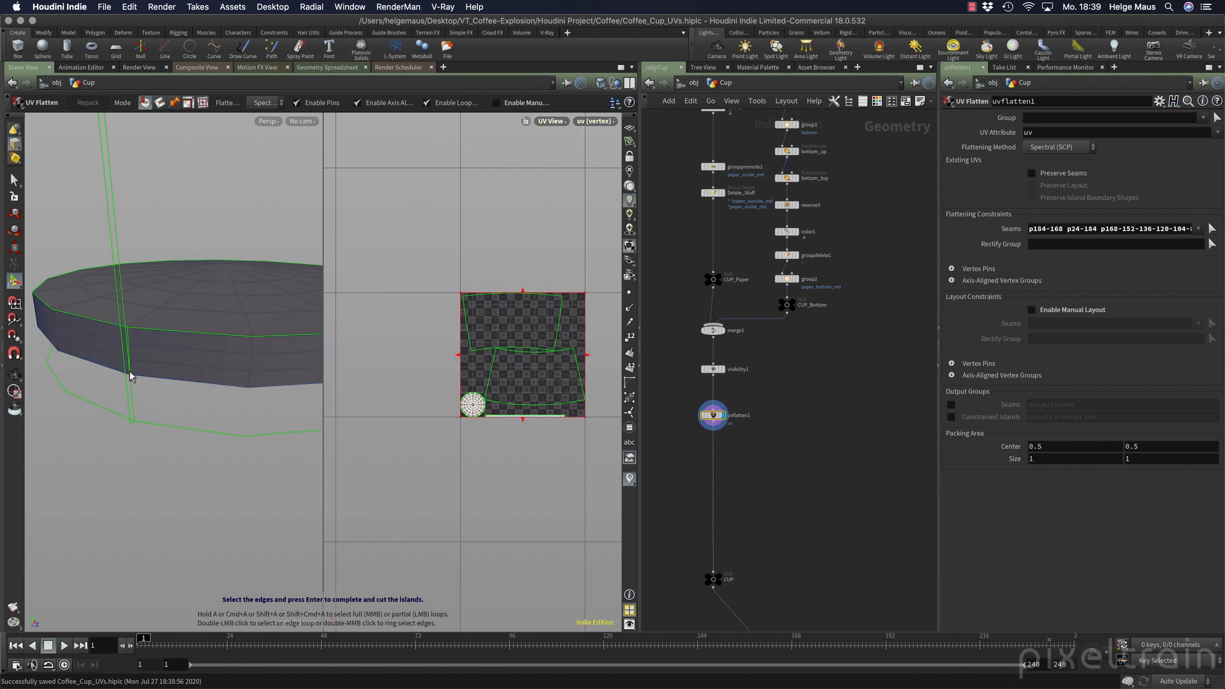
{"action": "right_click_drag", "start_coordinate": [459, 441], "coordinate": [583, 426], "text": "alt"}
{"action": "middle_click_drag", "start_coordinate": [583, 426], "coordinate": [441, 429], "text": "alt"}
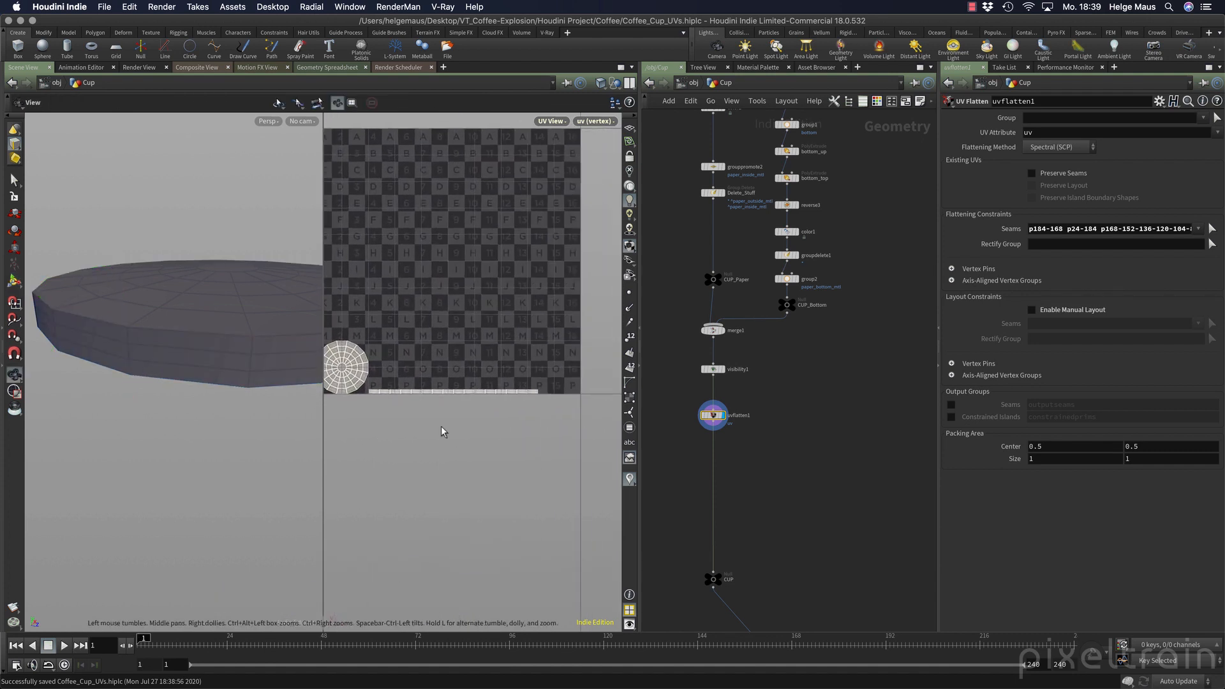
Bypass the visibility1 node and check all the cup's UV islands and the active UV display options.
{"action": "left_click", "coordinate": [752, 379]}
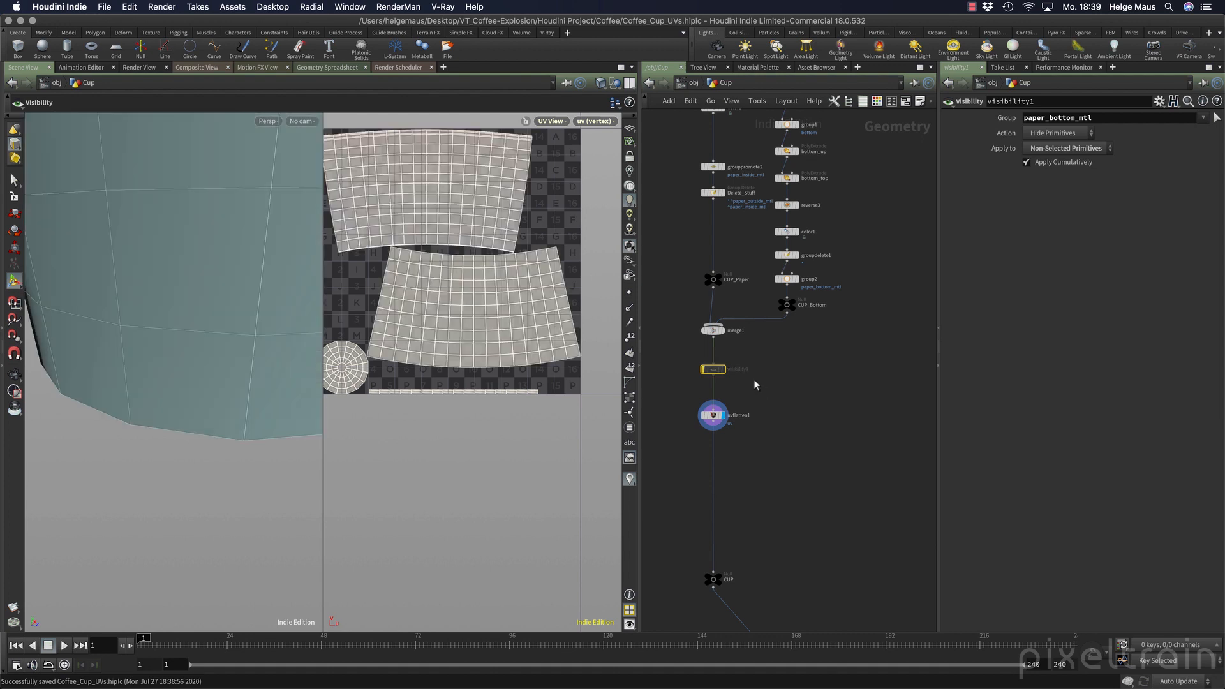
{"action": "right_click_drag", "start_coordinate": [534, 365], "coordinate": [445, 367], "text": "alt"}
{"action": "middle_click_drag", "start_coordinate": [446, 367], "coordinate": [421, 389], "text": "alt"}
{"action": "right_click_drag", "start_coordinate": [420, 388], "coordinate": [490, 355], "text": "alt"}
{"action": "left_click", "coordinate": [599, 122]}
{"action": "mouse_move", "coordinate": [607, 210]}
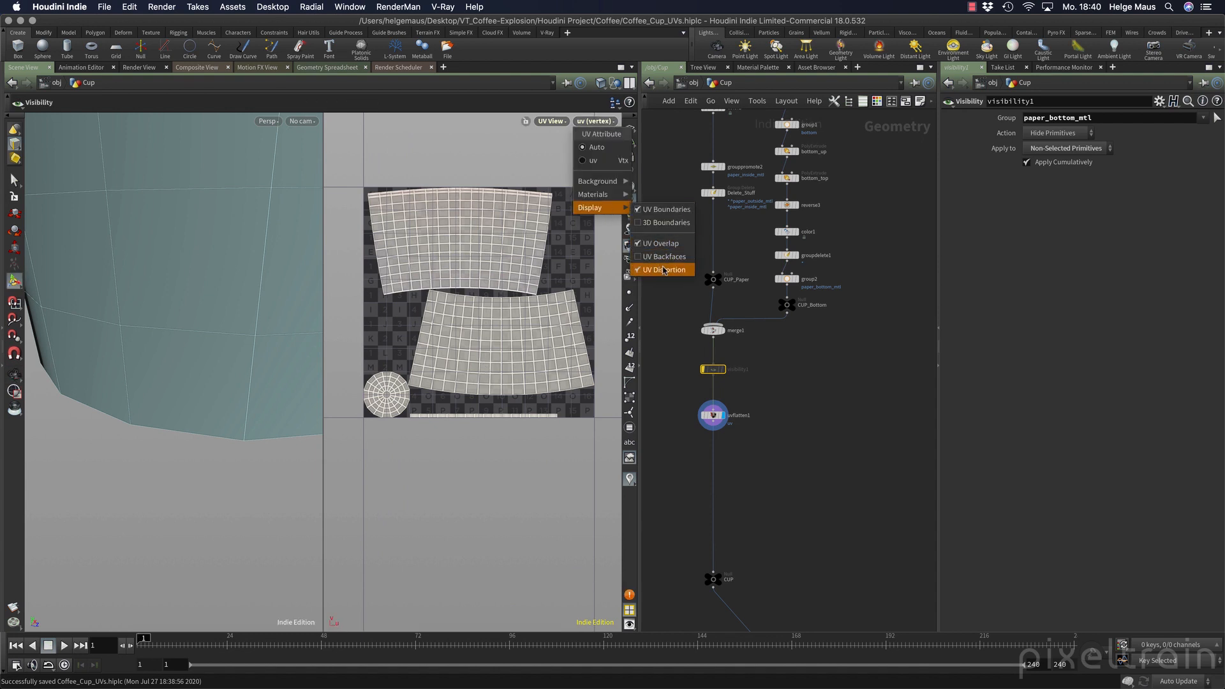
{"action": "left_click", "coordinate": [831, 434]}
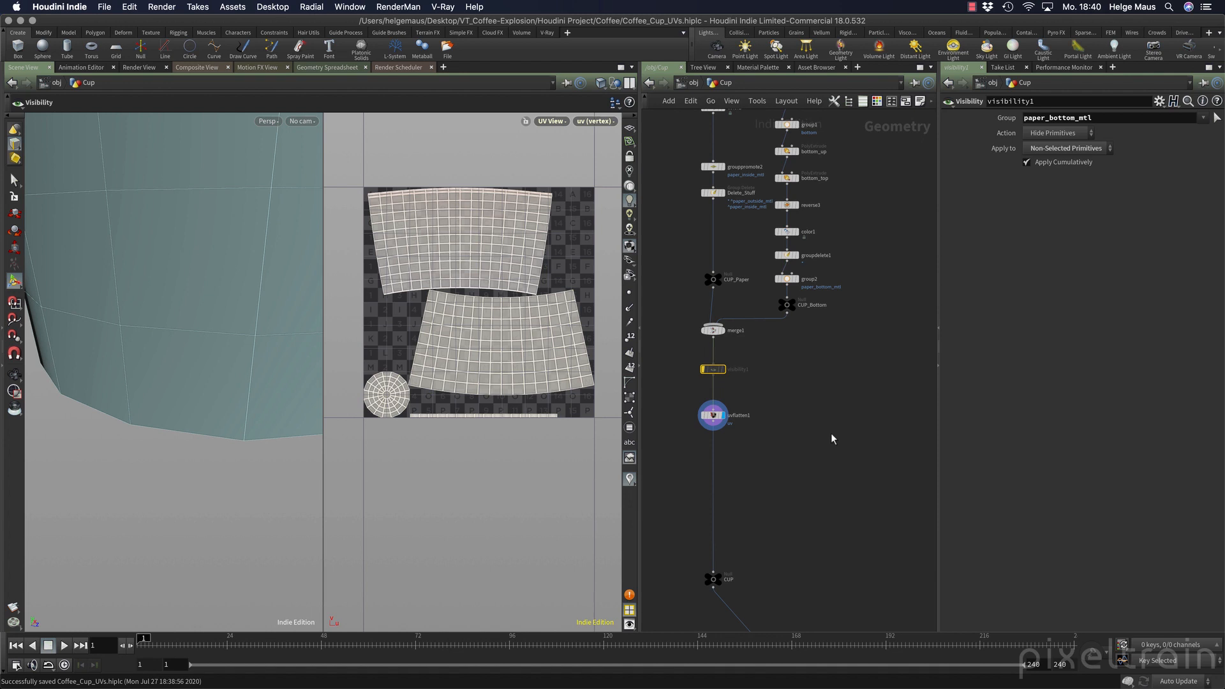
Display the CUP_LID node and inspect the lid from the side and from above.
{"action": "middle_click_drag", "start_coordinate": [831, 435], "coordinate": [697, 435]}
{"action": "middle_click_drag", "start_coordinate": [772, 431], "coordinate": [672, 297]}
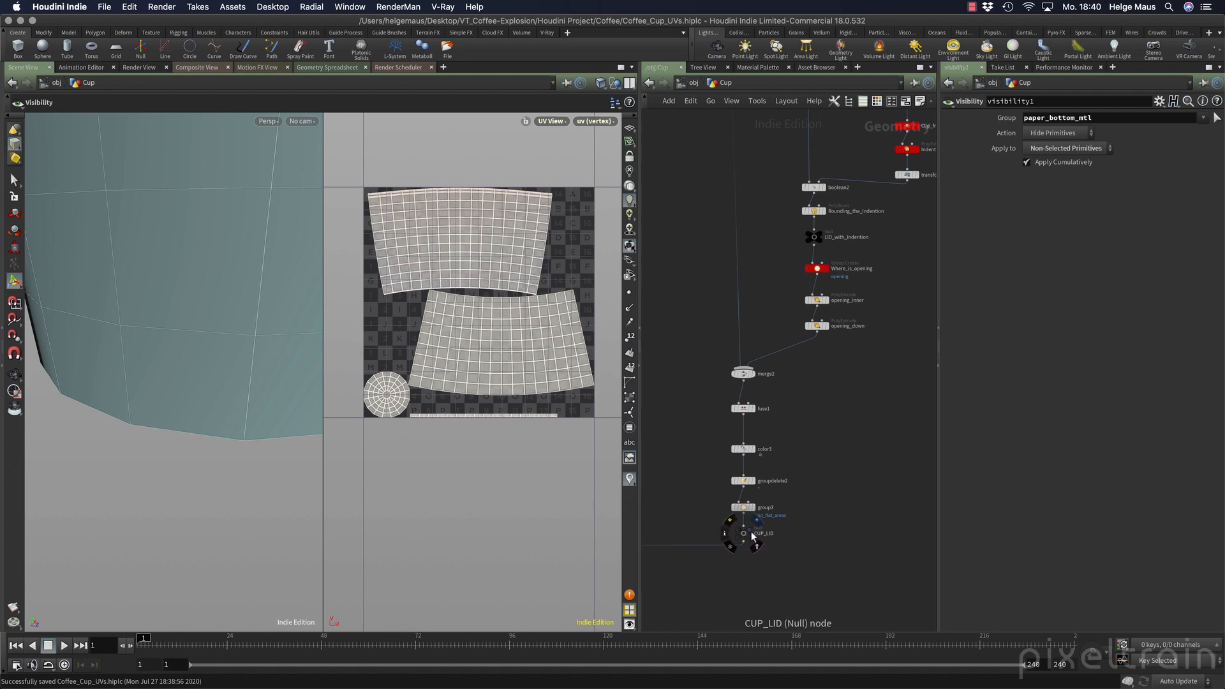
{"action": "left_click", "coordinate": [745, 533]}
{"action": "key", "text": "h"}
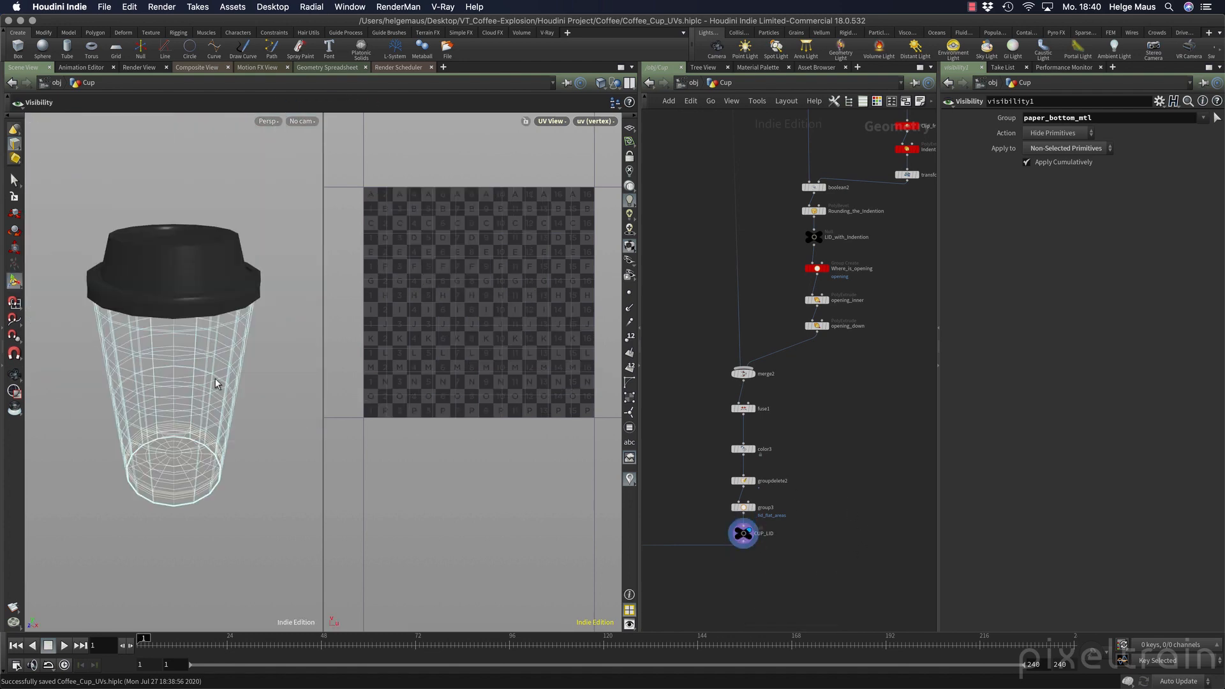
{"action": "left_click_drag", "start_coordinate": [235, 361], "coordinate": [201, 380], "text": "alt"}
{"action": "key", "text": "s"}
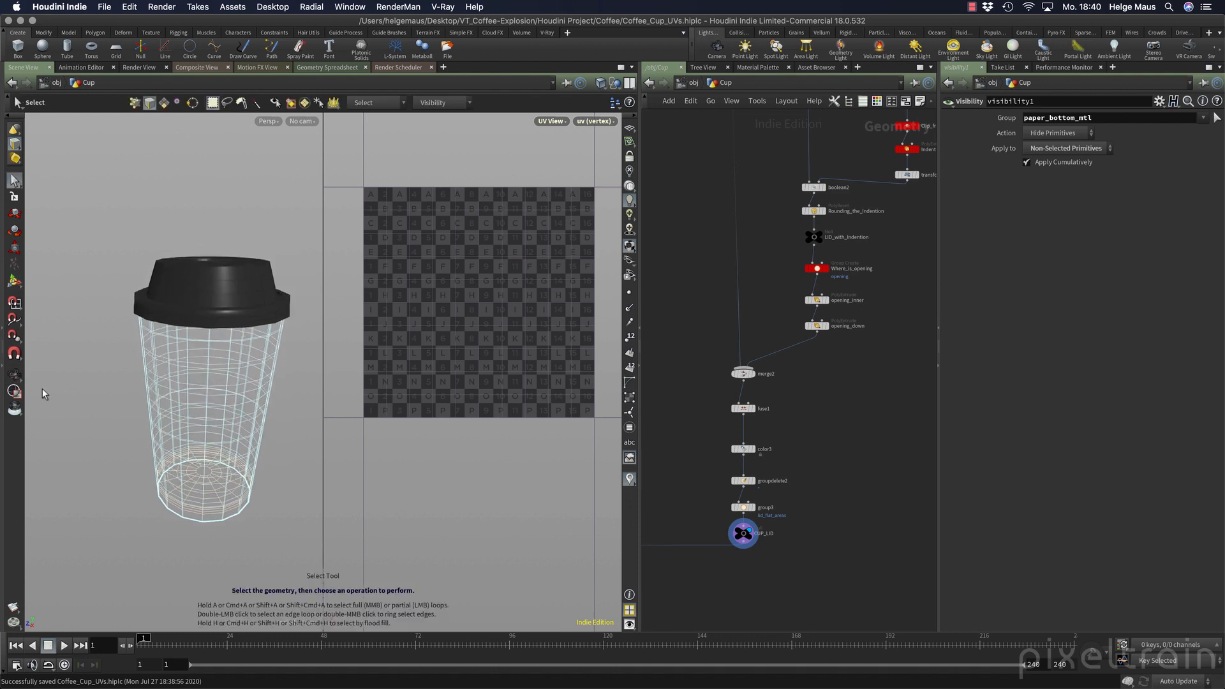
{"action": "left_click", "coordinate": [19, 381]}
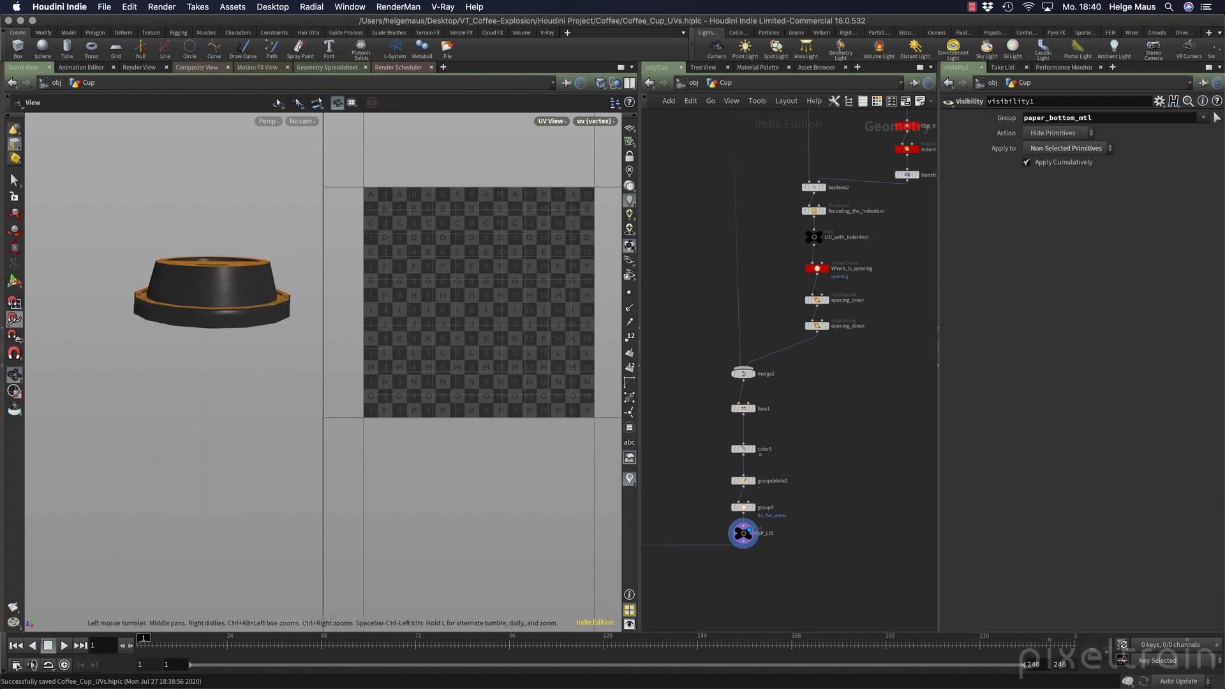
{"action": "left_click_drag", "start_coordinate": [206, 375], "coordinate": [236, 373]}
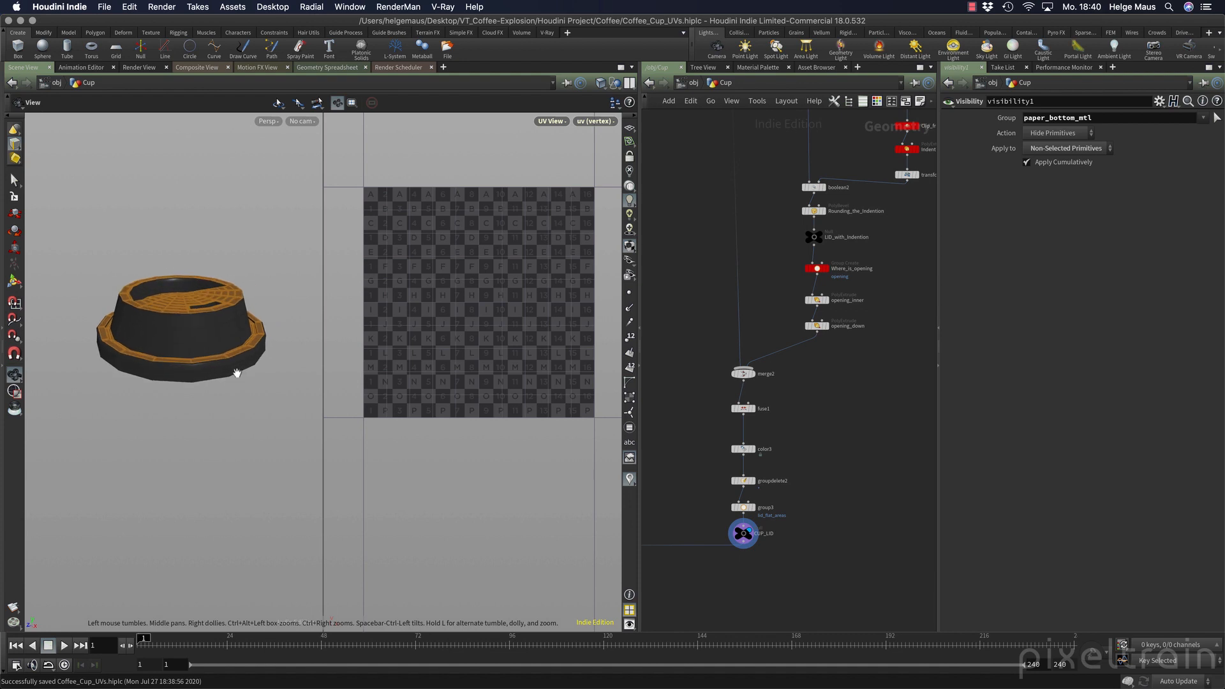
{"action": "key", "text": "s"}
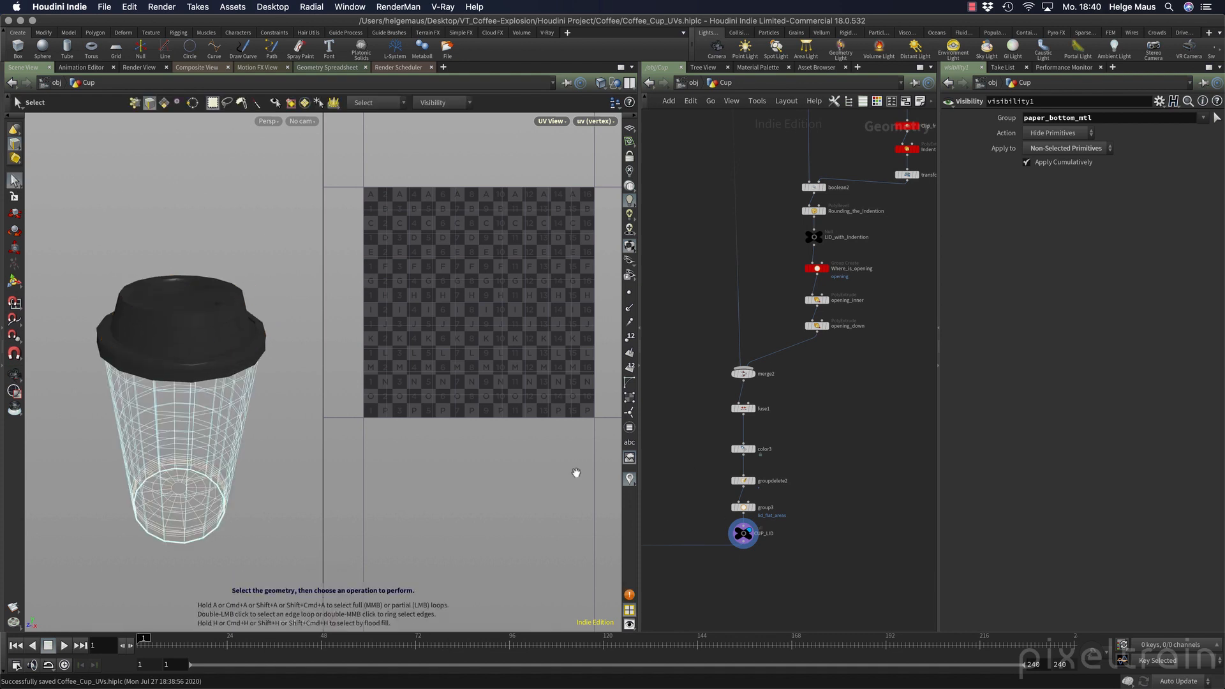
{"action": "left_click_drag", "start_coordinate": [276, 319], "coordinate": [236, 362], "text": "alt"}
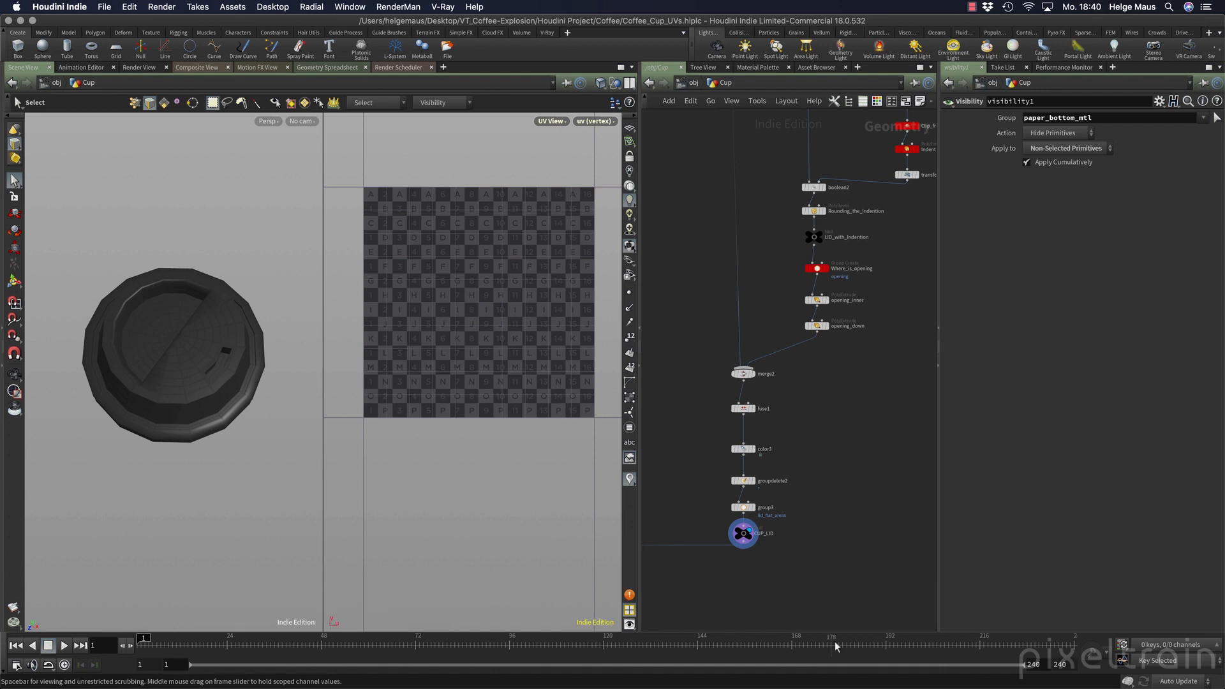
Move the CUP_LID and COMPLETE nodes farther down in the network to make room for new nodes.
{"action": "middle_click_drag", "start_coordinate": [790, 571], "coordinate": [827, 427]}
{"action": "left_click_drag", "start_coordinate": [783, 395], "coordinate": [784, 477]}
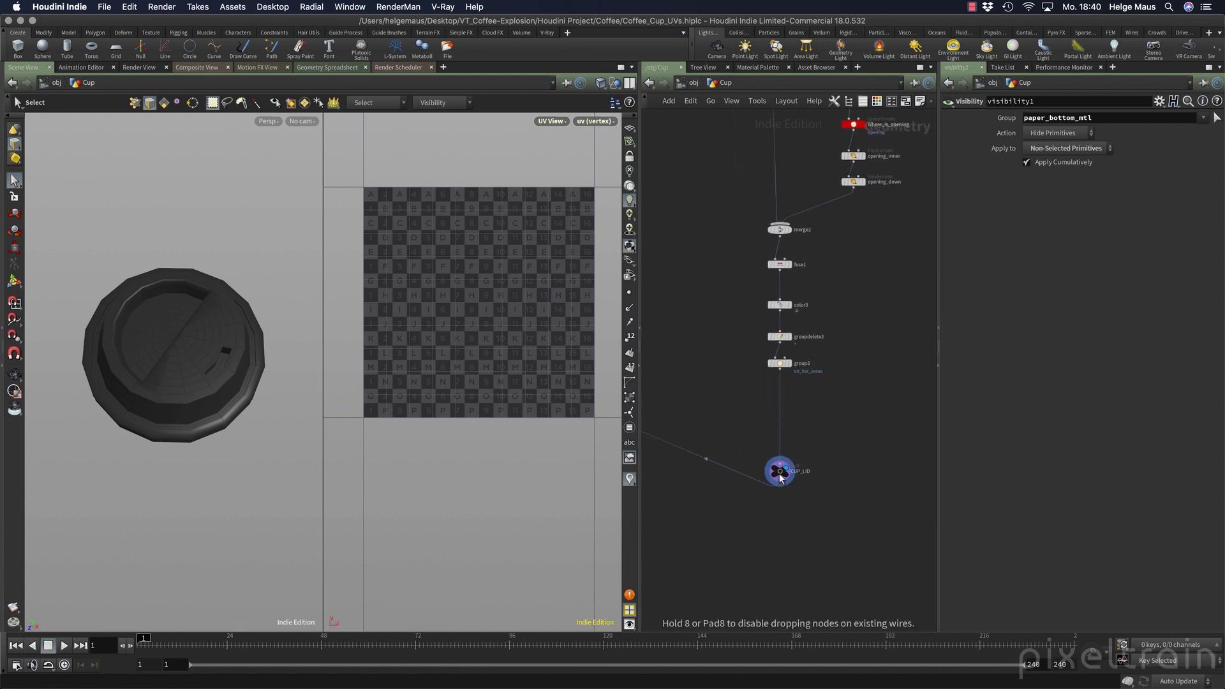
{"action": "middle_click_drag", "start_coordinate": [743, 495], "coordinate": [884, 438]}
{"action": "left_click_drag", "start_coordinate": [694, 358], "coordinate": [687, 507]}
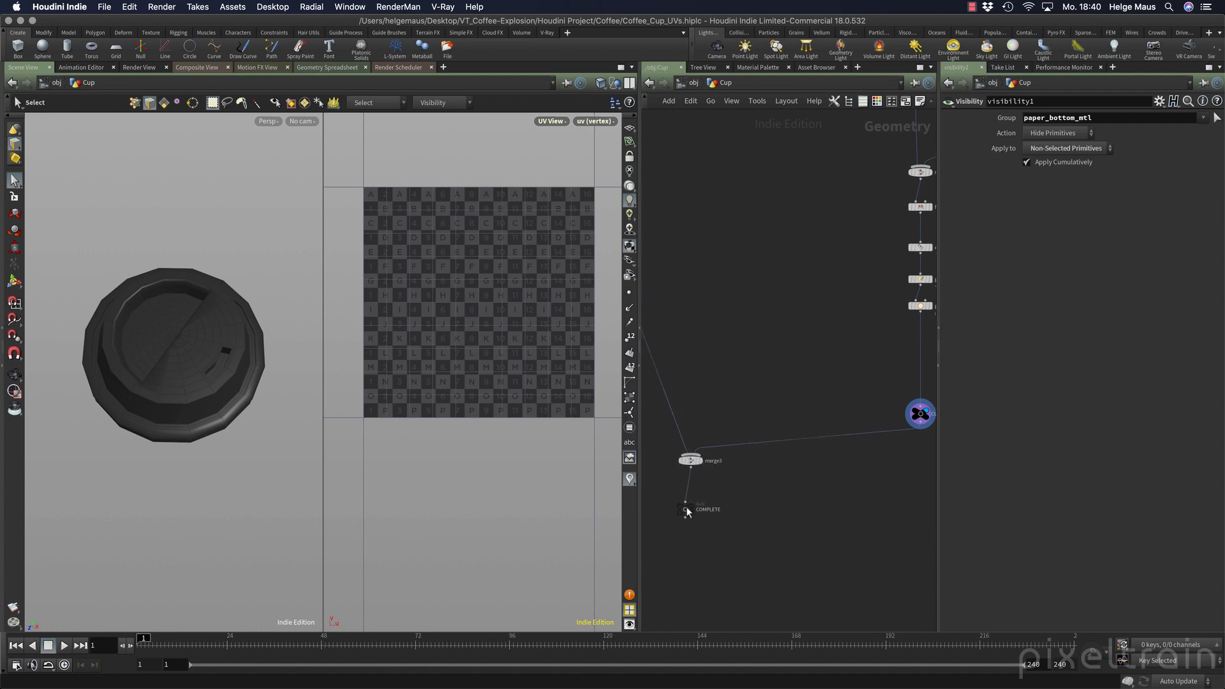
Insert a UV Project node between group3 and CUP_LID and display its output.
{"action": "middle_click_drag", "start_coordinate": [866, 497], "coordinate": [728, 492]}
{"action": "middle_click_drag", "start_coordinate": [816, 361], "coordinate": [801, 385]}
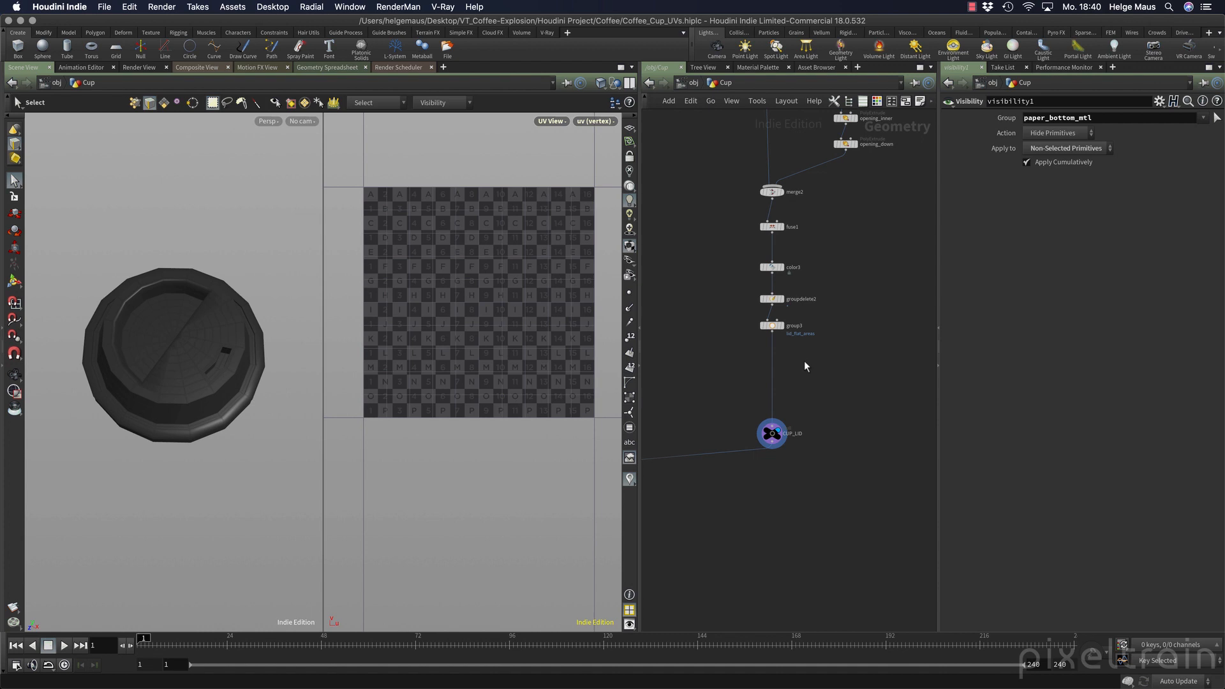
{"action": "key", "text": "Tab"}
{"action": "type", "text": "u"}
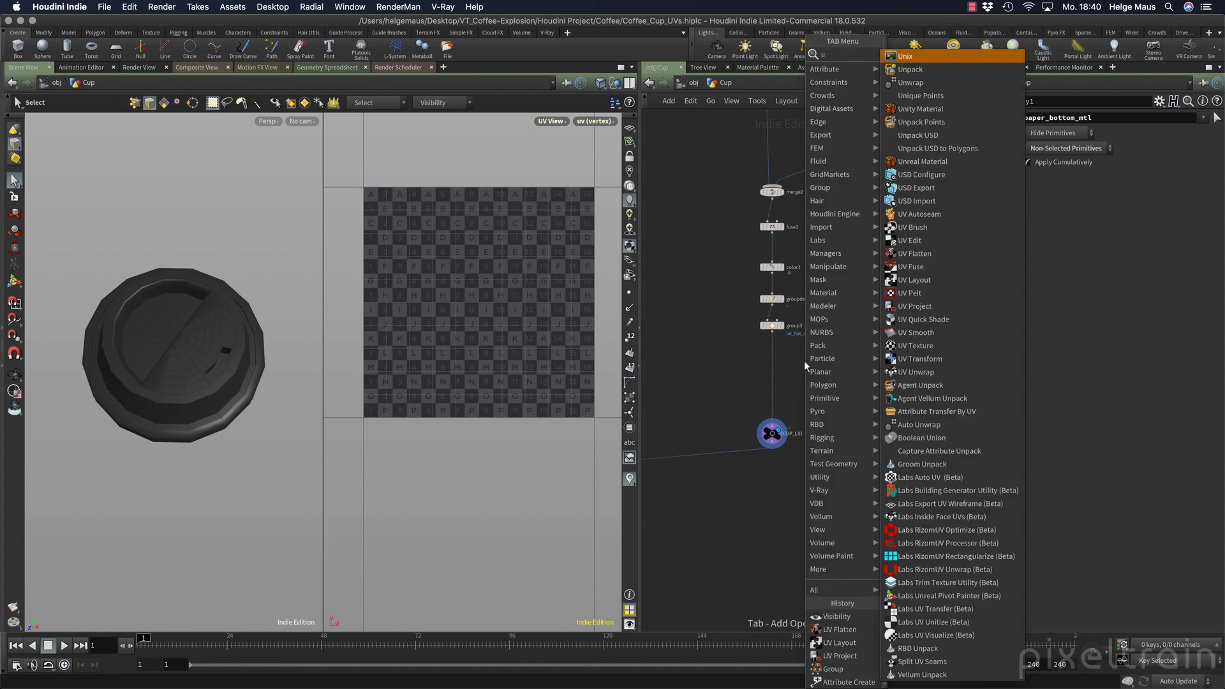
{"action": "type", "text": "vpro"}
{"action": "key", "text": "Return"}
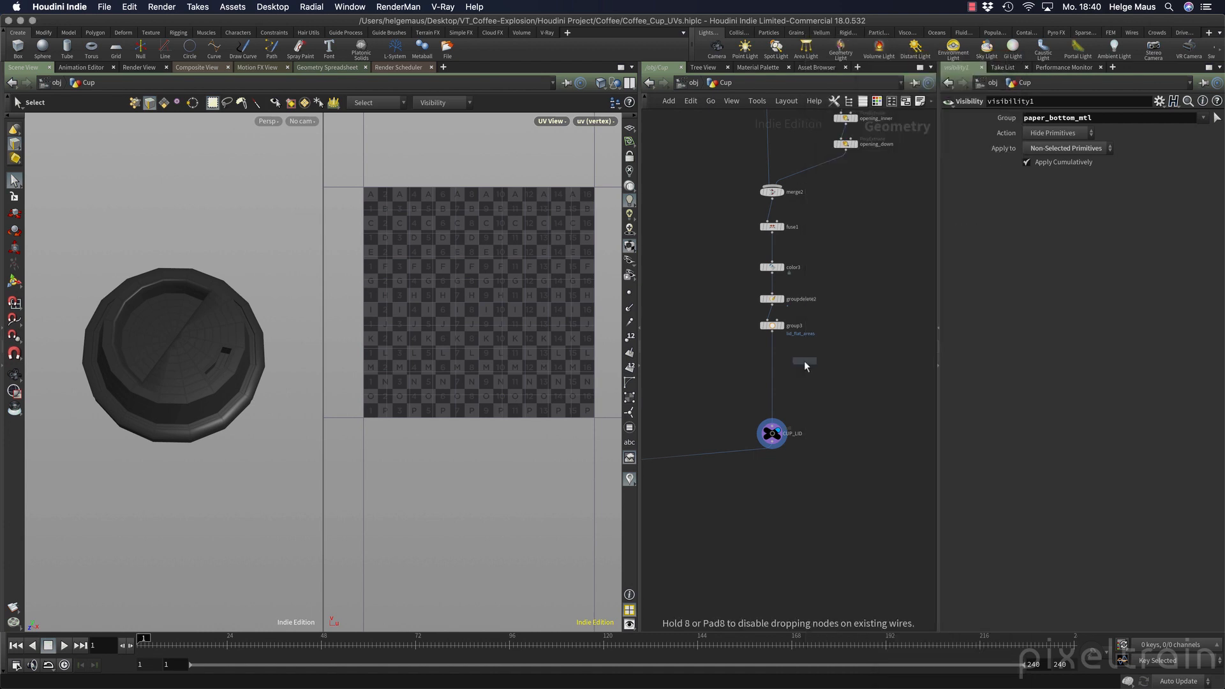
{"action": "left_click", "coordinate": [805, 362]}
{"action": "left_click_drag", "start_coordinate": [806, 364], "coordinate": [786, 384]}
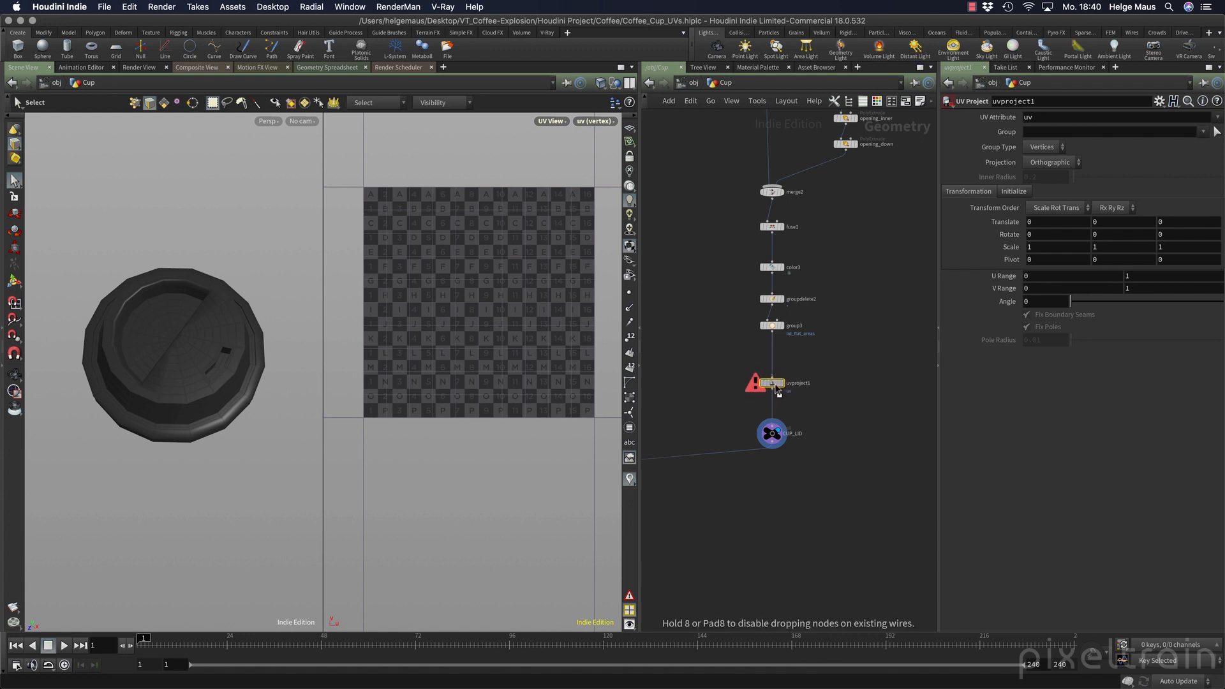
{"action": "left_click", "coordinate": [785, 369]}
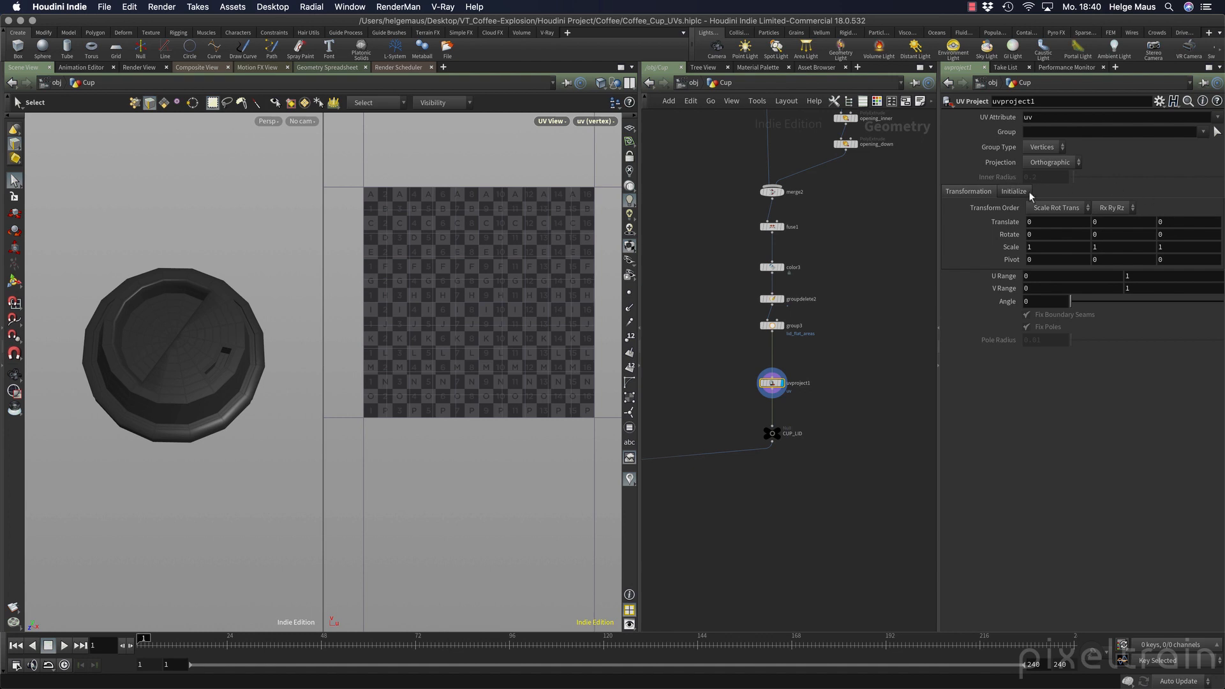
Try an orthographic UV projection on the lid initialized with the To Best Plane method, inspect its handle, and delete the UV Project node.
{"action": "left_click", "coordinate": [1058, 162]}
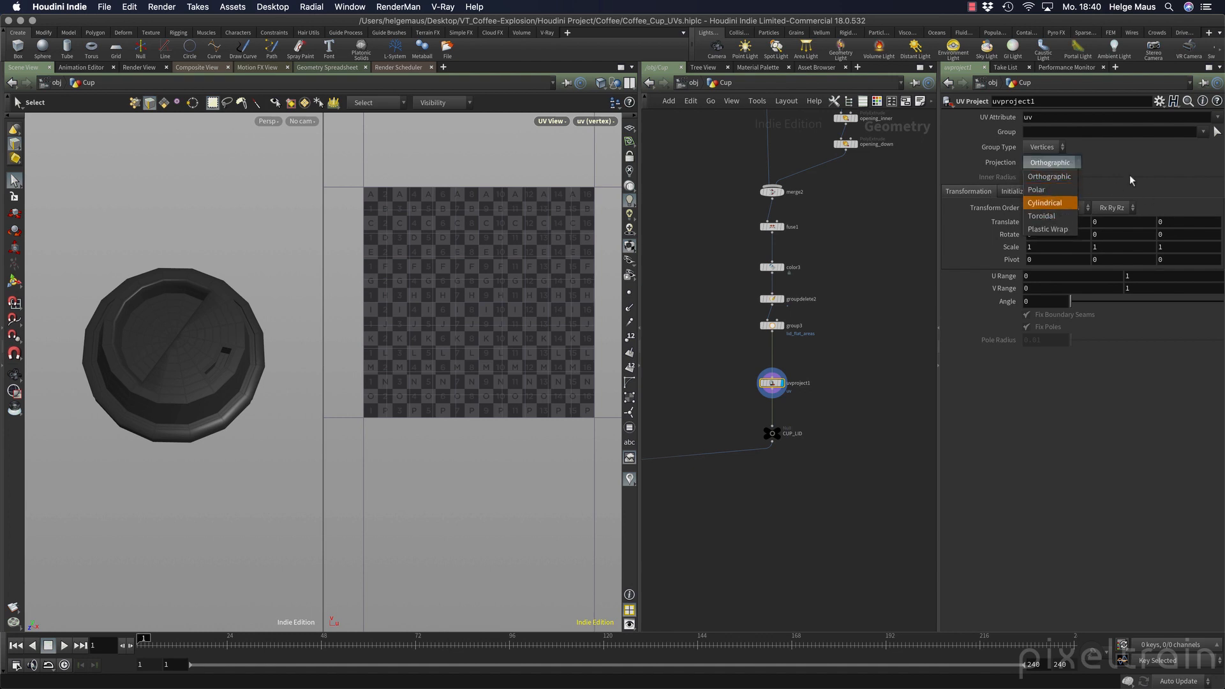
{"action": "left_click", "coordinate": [1096, 170]}
{"action": "left_click", "coordinate": [1019, 190]}
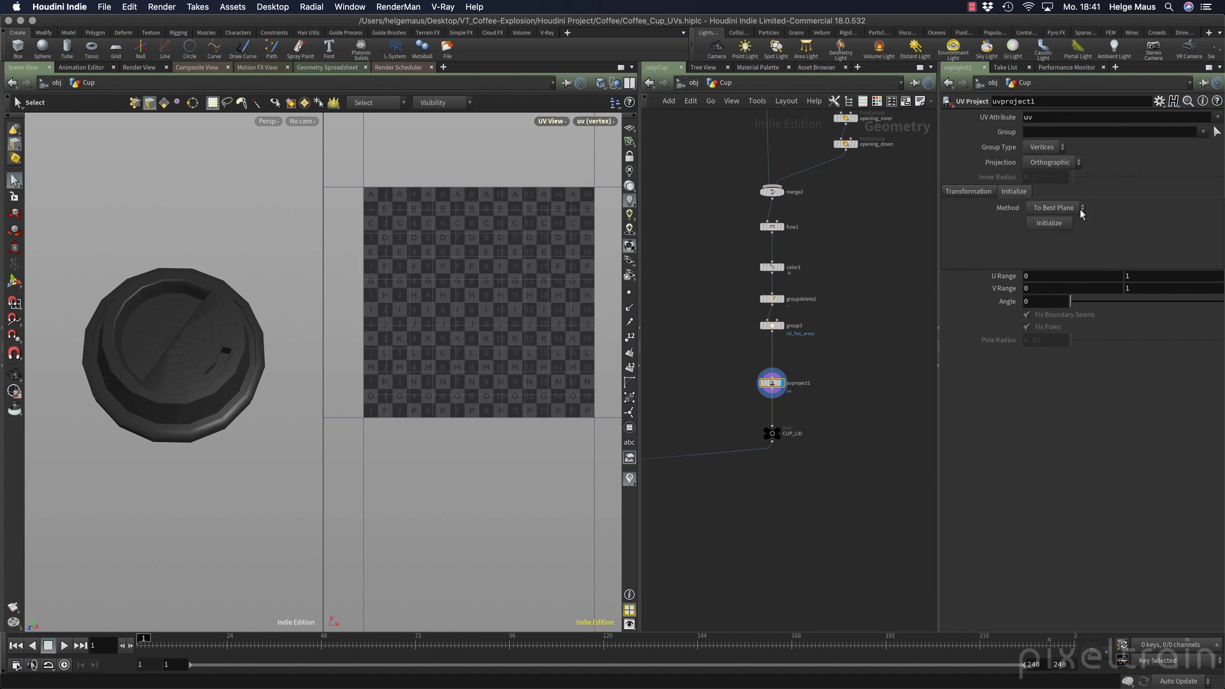
{"action": "left_click", "coordinate": [1049, 223]}
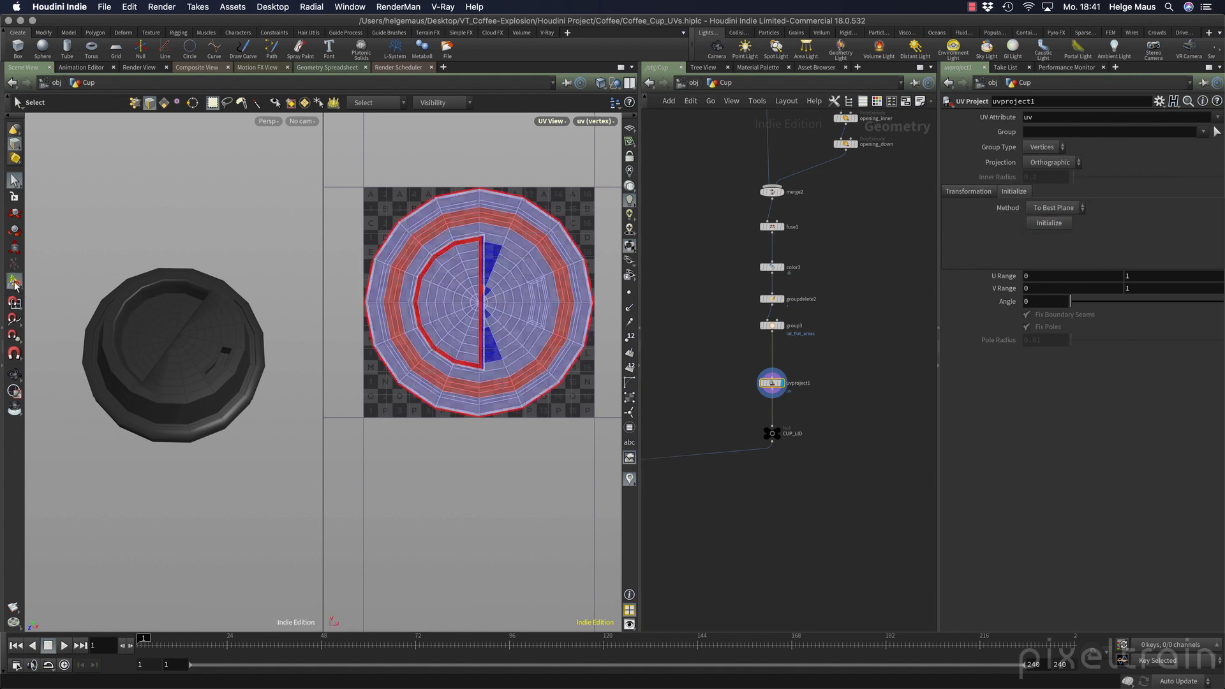
{"action": "key", "text": "Escape"}
{"action": "left_click_drag", "start_coordinate": [183, 401], "coordinate": [183, 339]}
{"action": "key", "text": "Return"}
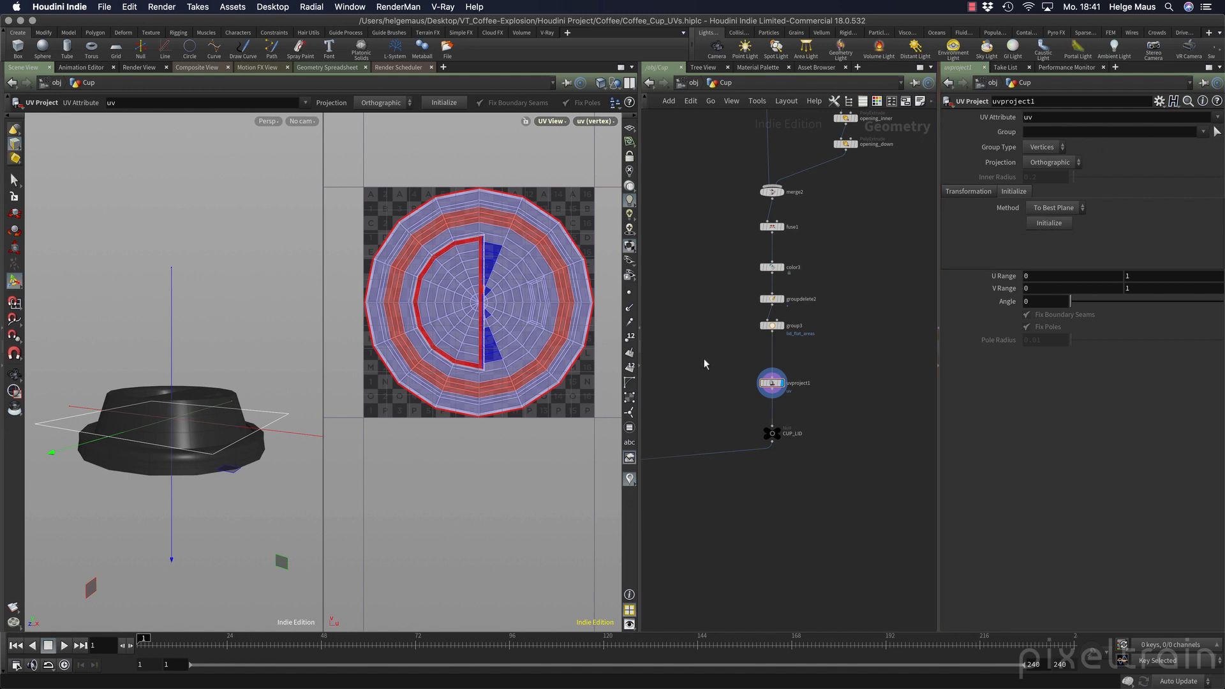
{"action": "key", "text": "Delete"}
Try a UV Unwrap node between group3 and CUP_LID, display its output, and delete the node.
{"action": "key", "text": "Tab"}
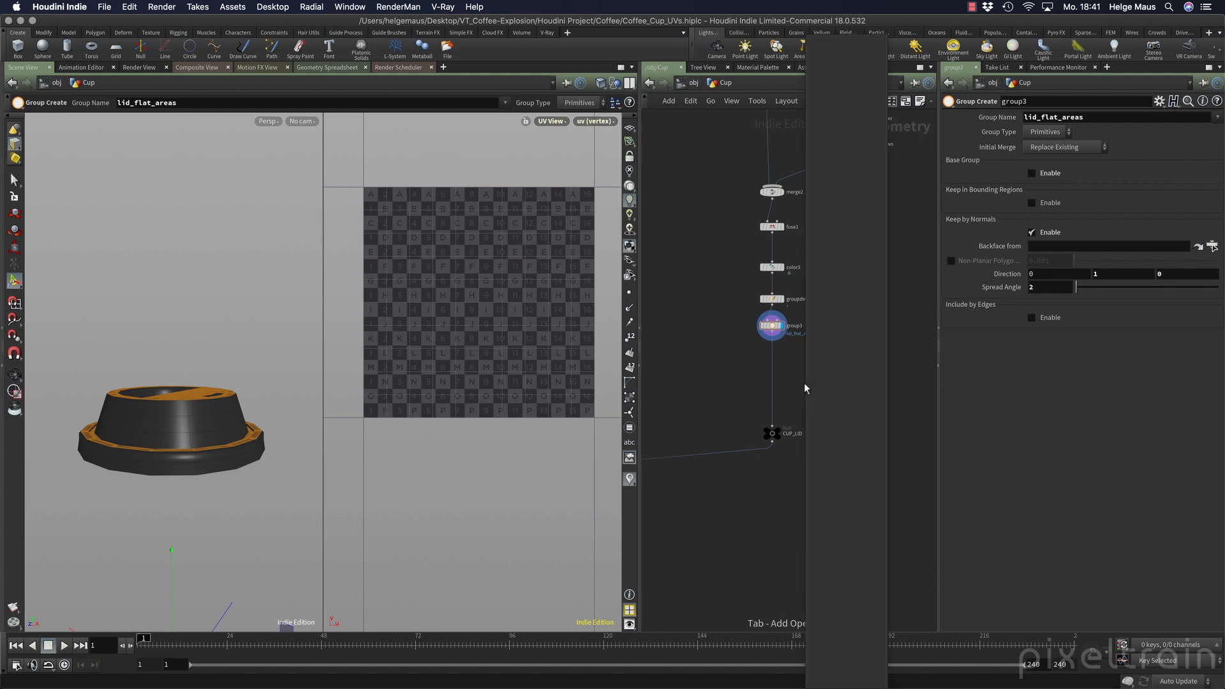
{"action": "type", "text": "uvun"}
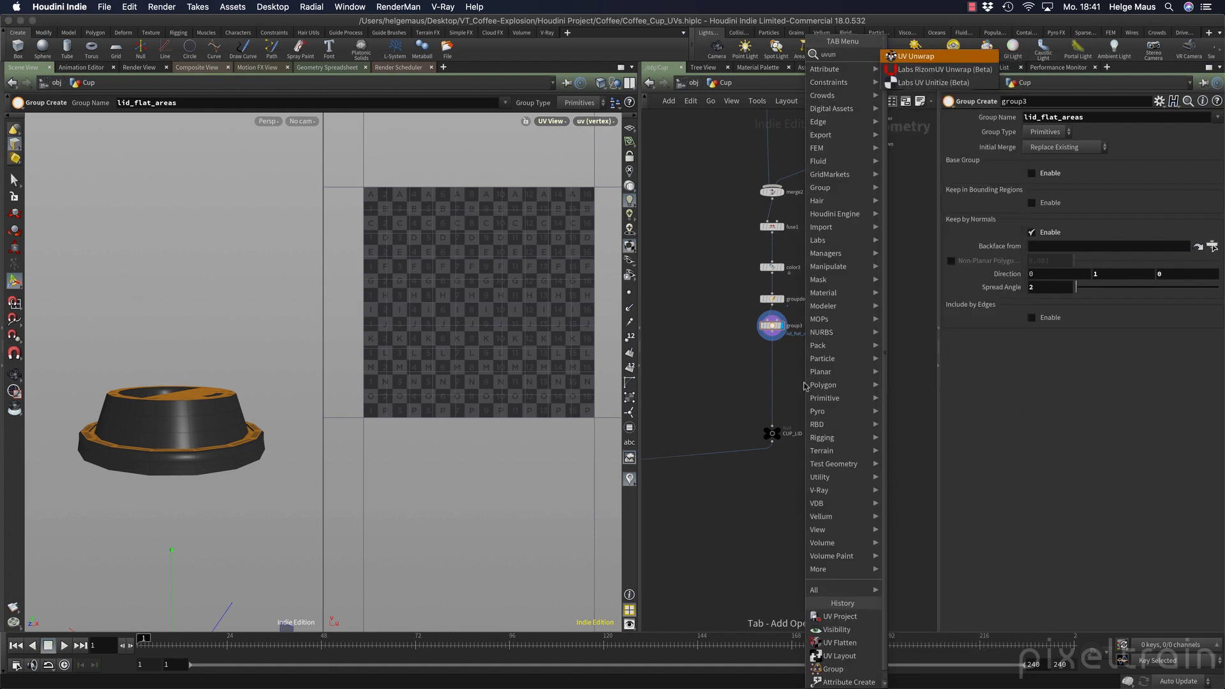
{"action": "key", "text": "Return"}
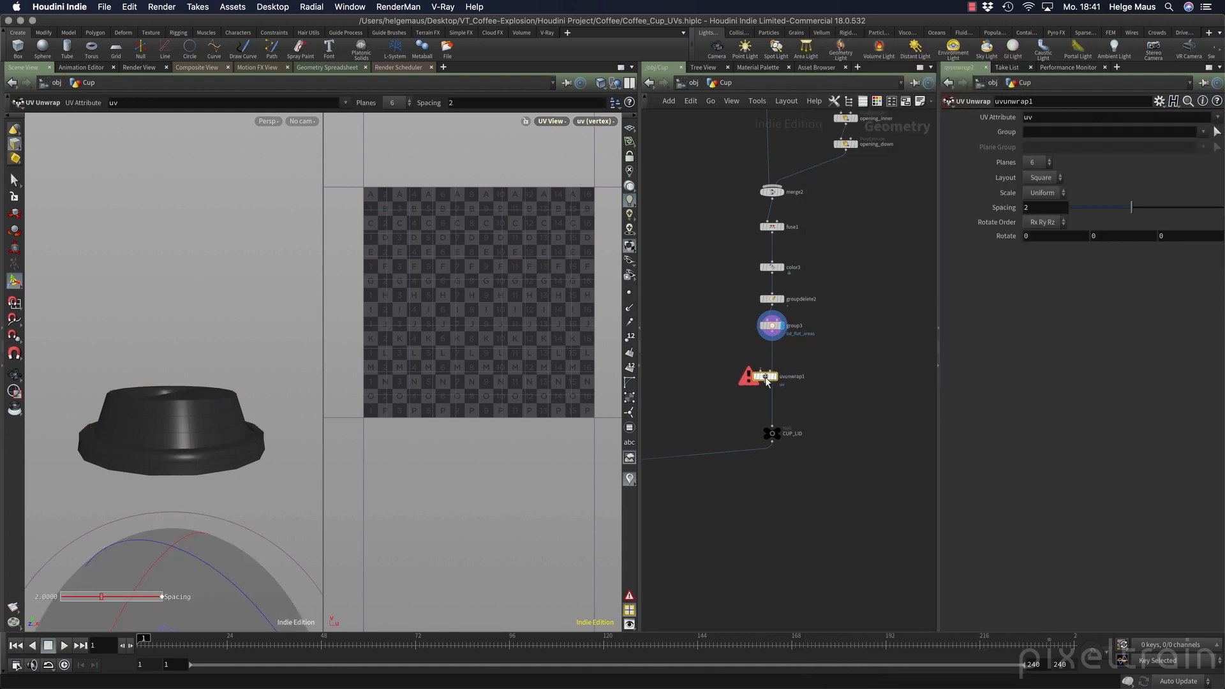
{"action": "left_click", "coordinate": [772, 385]}
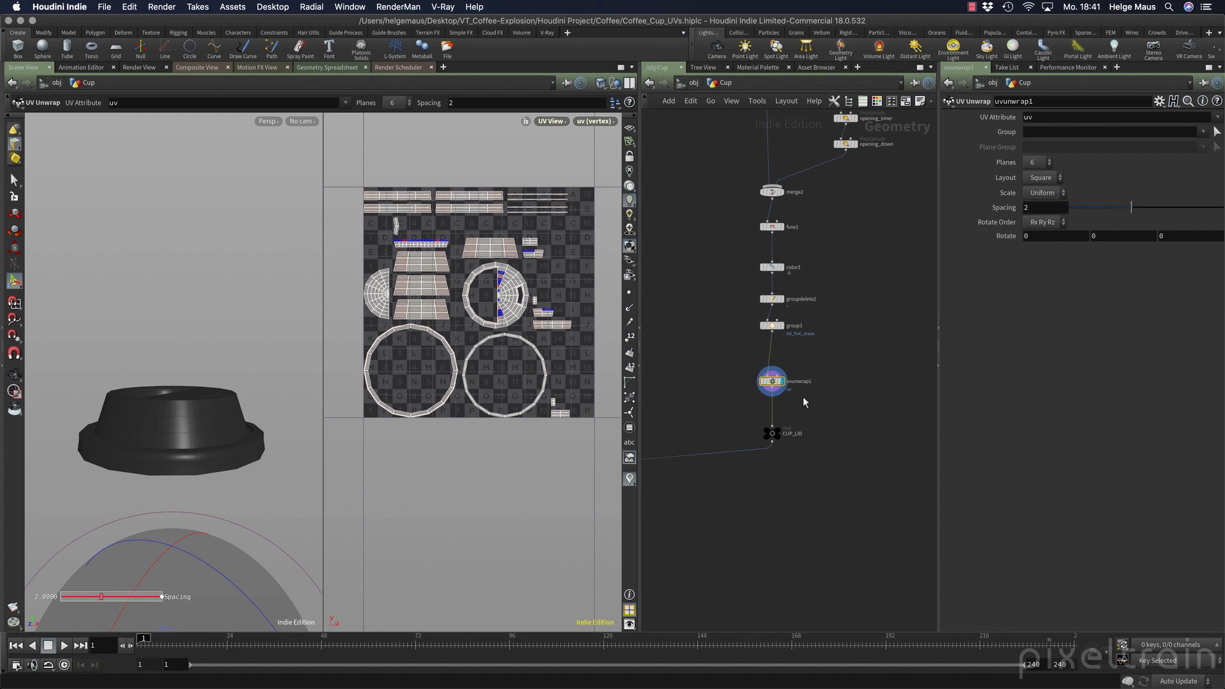
{"action": "left_click", "coordinate": [775, 385]}
{"action": "key", "text": "Delete"}
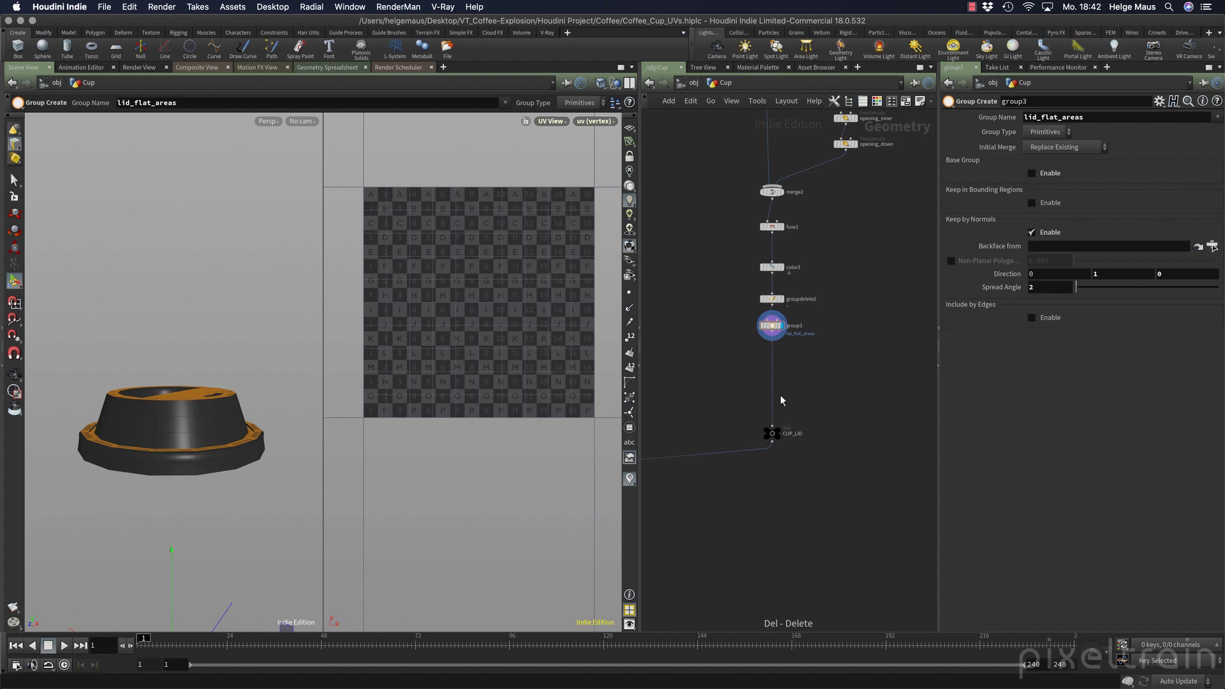
Open the viewport's group list and select lid_flat_areas to examine which lid faces the group contains from above.
{"action": "key", "text": "s"}
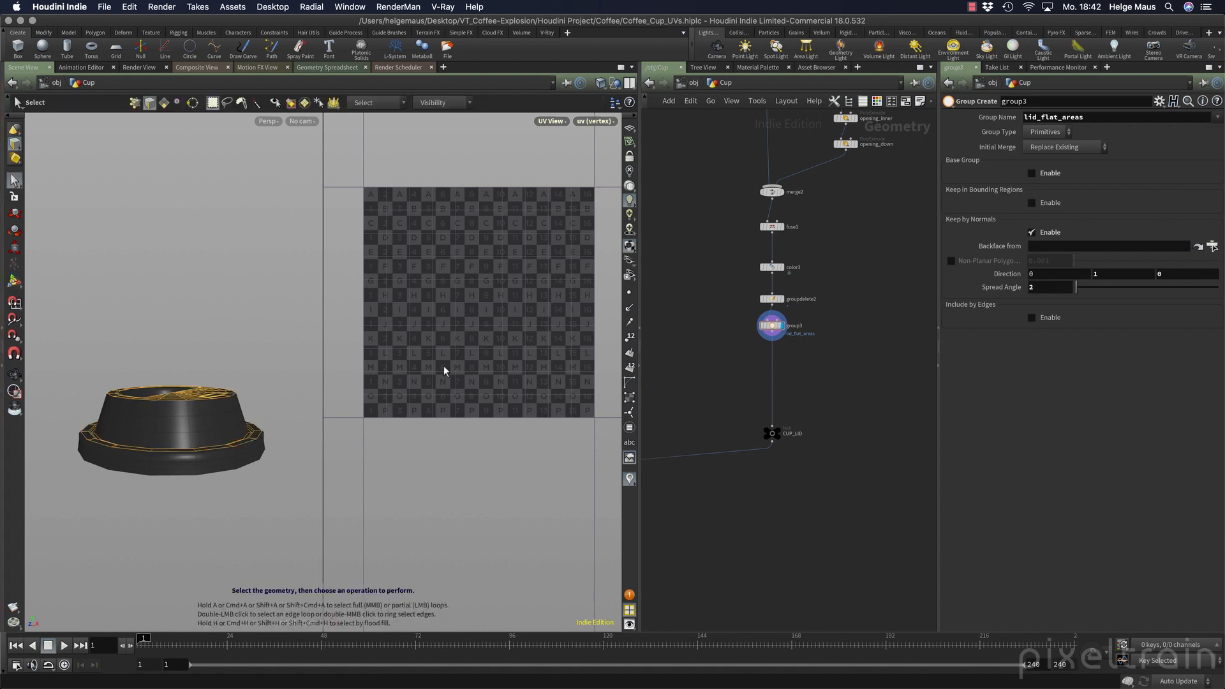
{"action": "mouse_move", "coordinate": [197, 379]}
{"action": "left_mouse_down"}
{"action": "mouse_move", "coordinate": [180, 407]}
{"action": "mouse_move", "coordinate": [188, 399]}
{"action": "left_mouse_up"}
{"action": "middle_click_drag", "start_coordinate": [203, 361], "coordinate": [173, 392]}
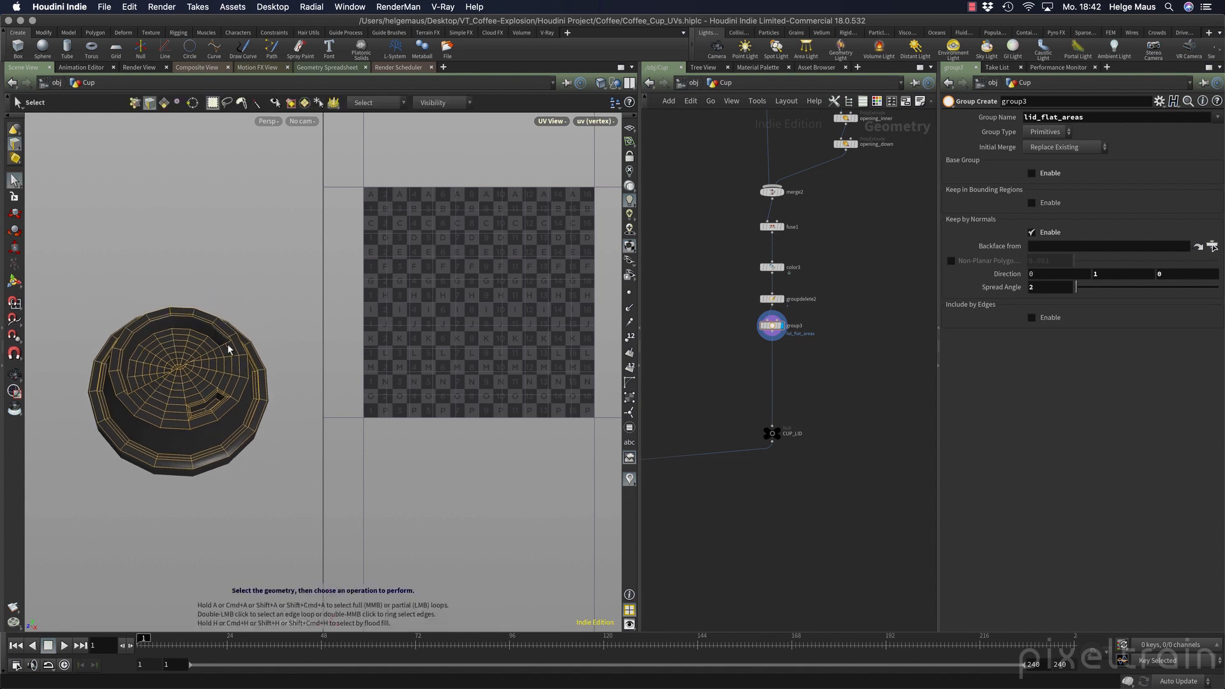
{"action": "left_click", "coordinate": [163, 103]}
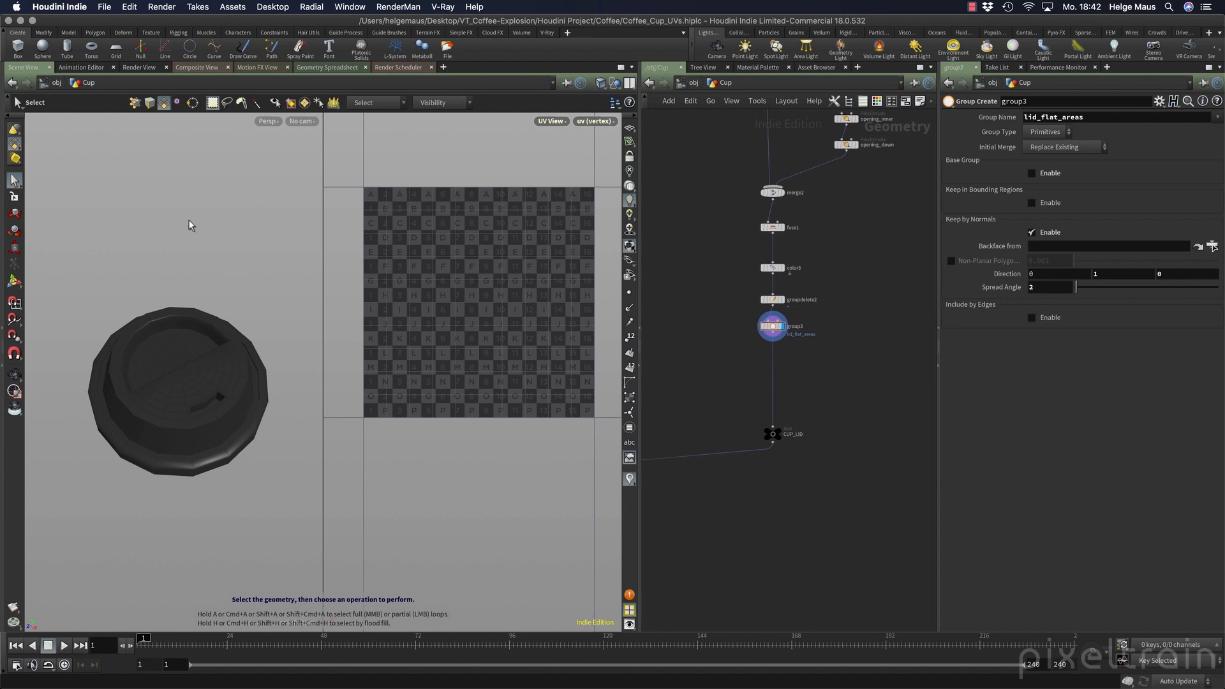
{"action": "key", "text": "9"}
{"action": "left_click", "coordinate": [517, 179]}
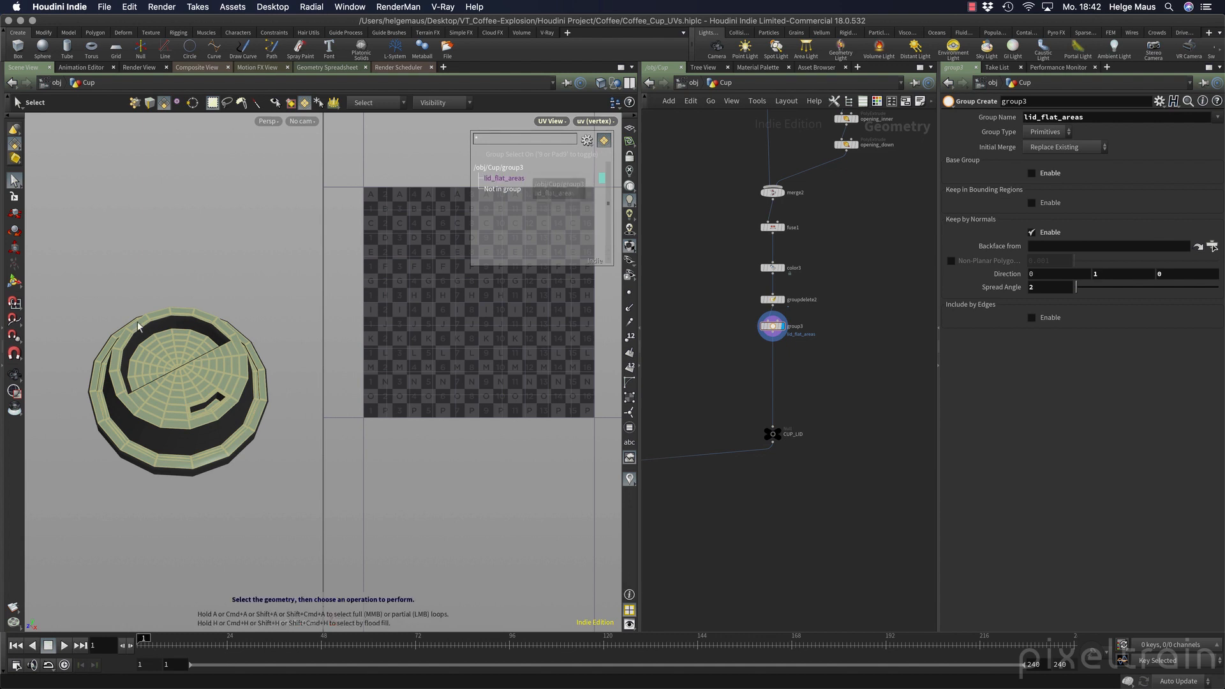
{"action": "left_click", "coordinate": [161, 409]}
Insert a Group node between group3 and CUP_LID, display it, and set its base group to lid_flat_areas.
{"action": "scroll", "coordinate": [794, 374], "scroll_direction": "up", "scroll_amount": 4}
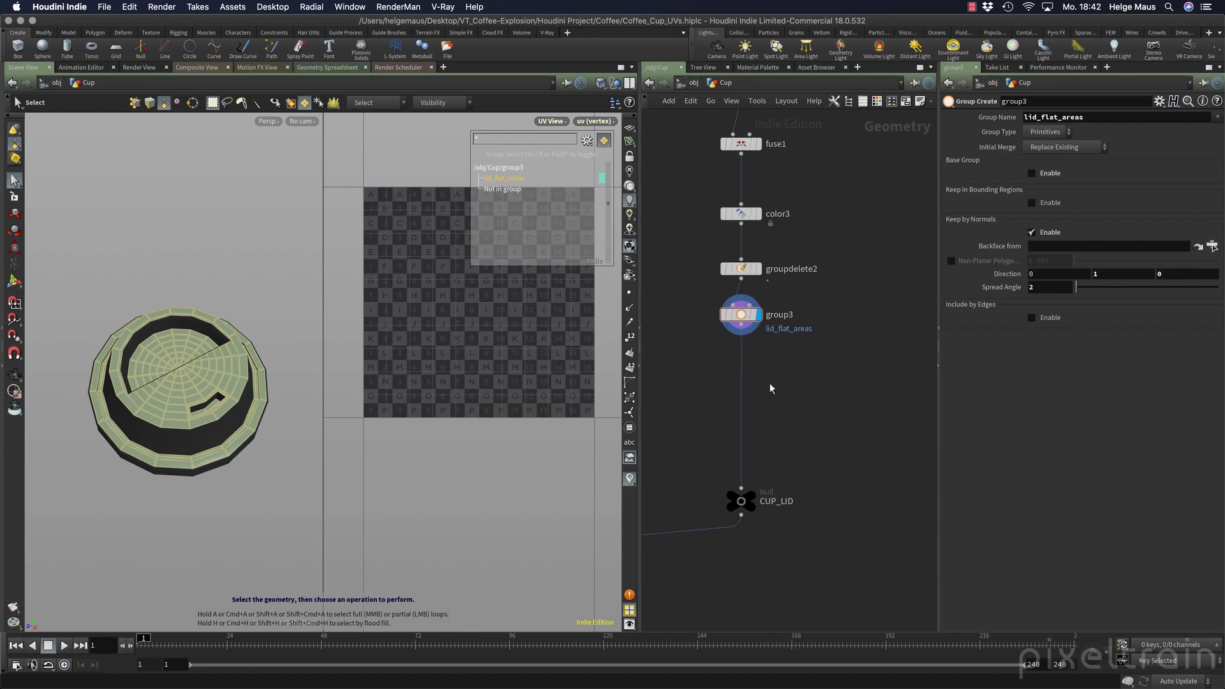
{"action": "key", "text": "Tab"}
{"action": "type", "text": "grou"}
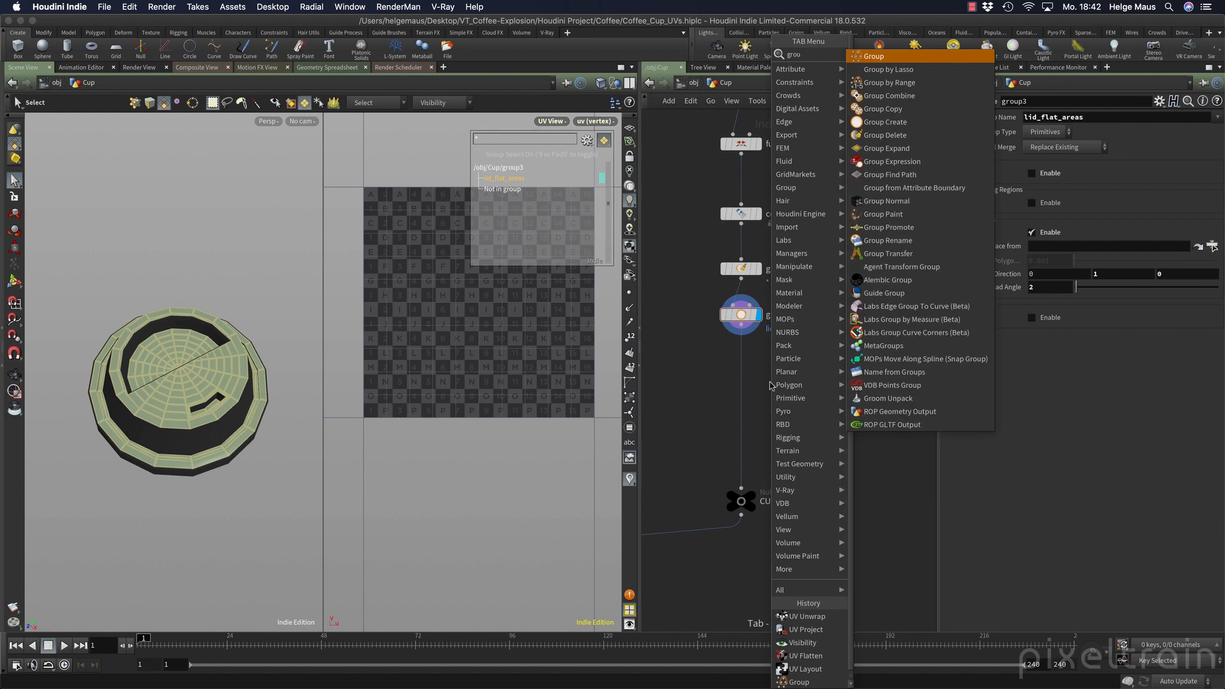
{"action": "key", "text": "Return"}
{"action": "left_click", "coordinate": [748, 365]}
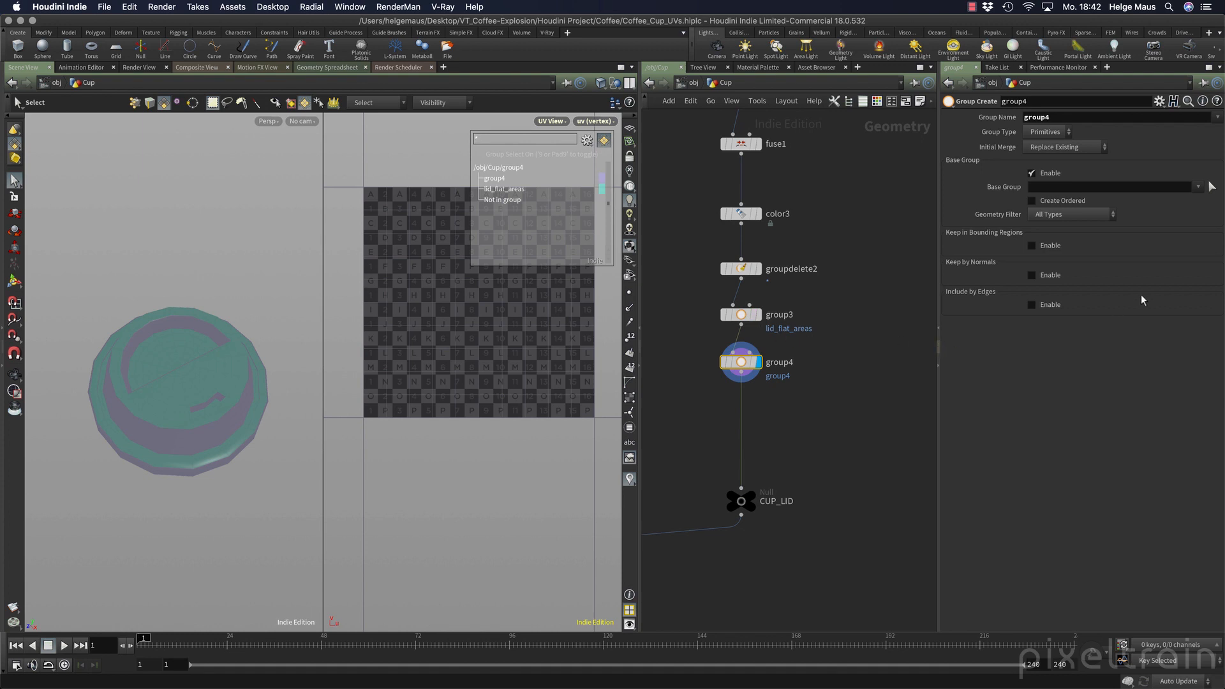
{"action": "left_click", "coordinate": [1166, 204]}
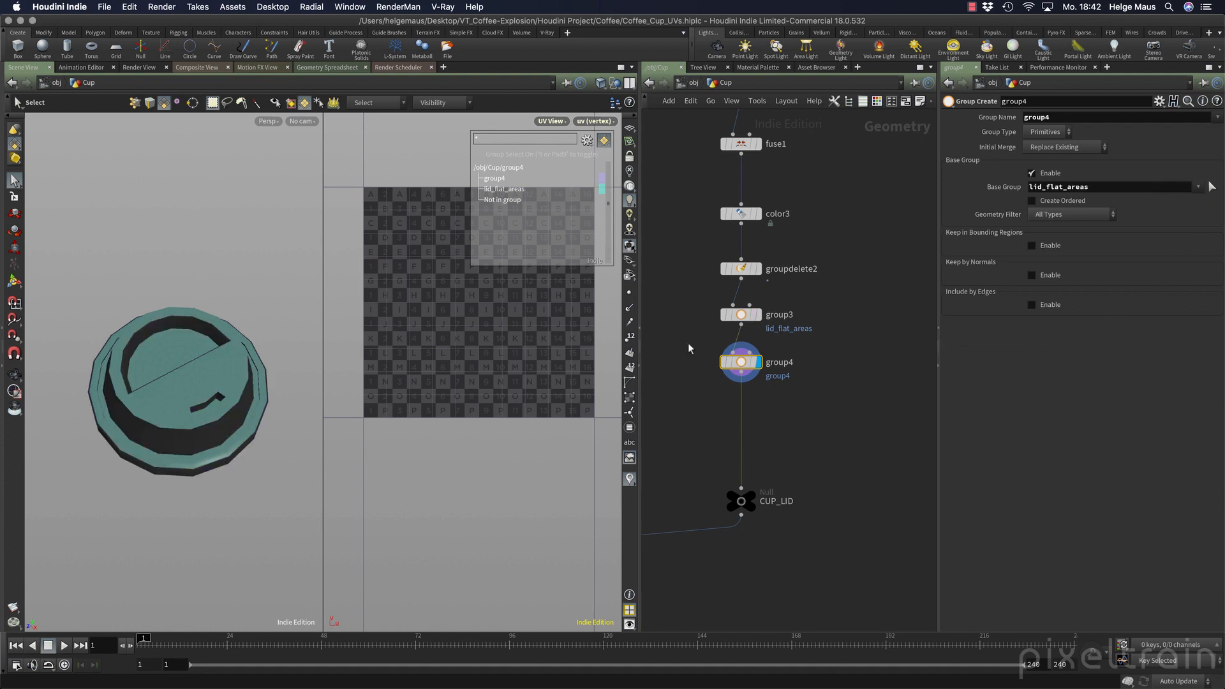
{"action": "left_click", "coordinate": [742, 368]}
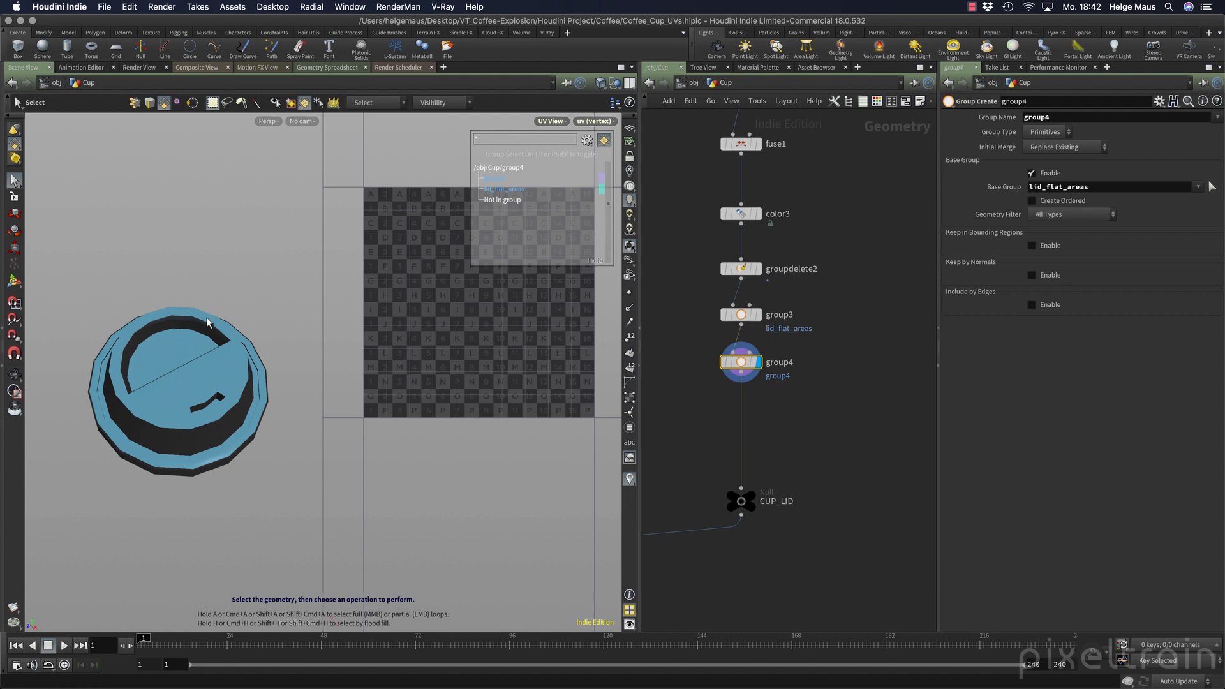
Enable Keep in Bounding Regions and fit the bounding box over the lid's top, about 3.95 × 0.84 × 4.63 with Y center about 4.91.
{"action": "left_click", "coordinate": [1042, 246]}
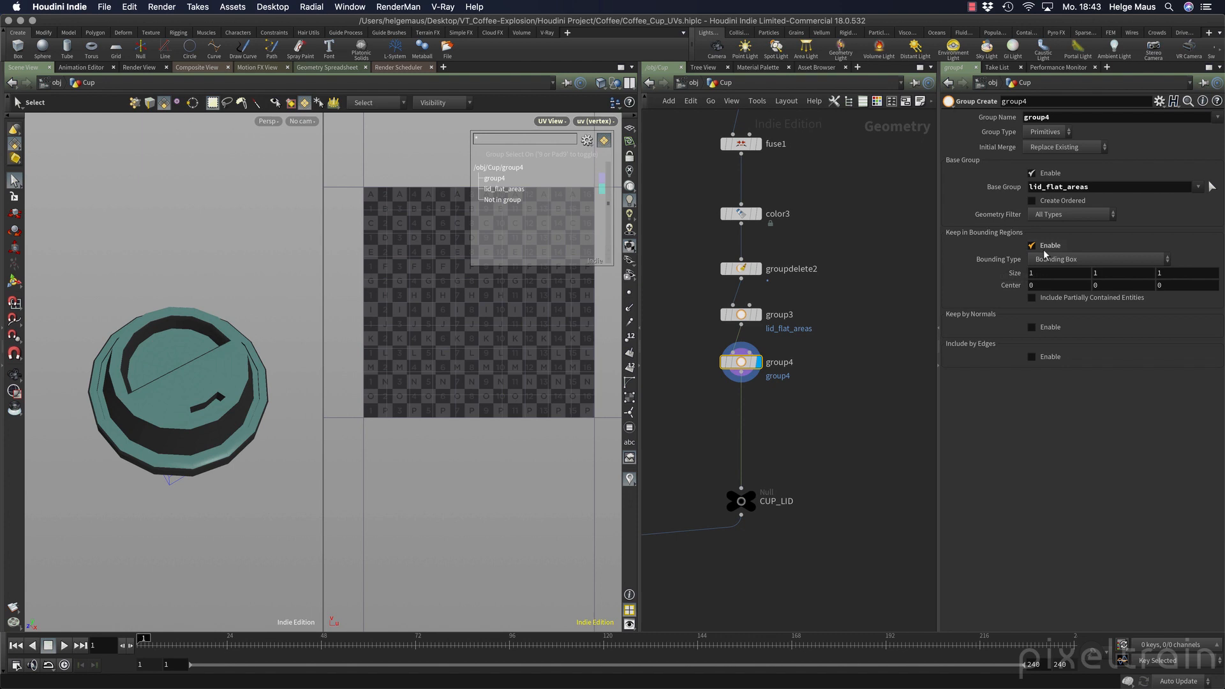
{"action": "left_click", "coordinate": [24, 278]}
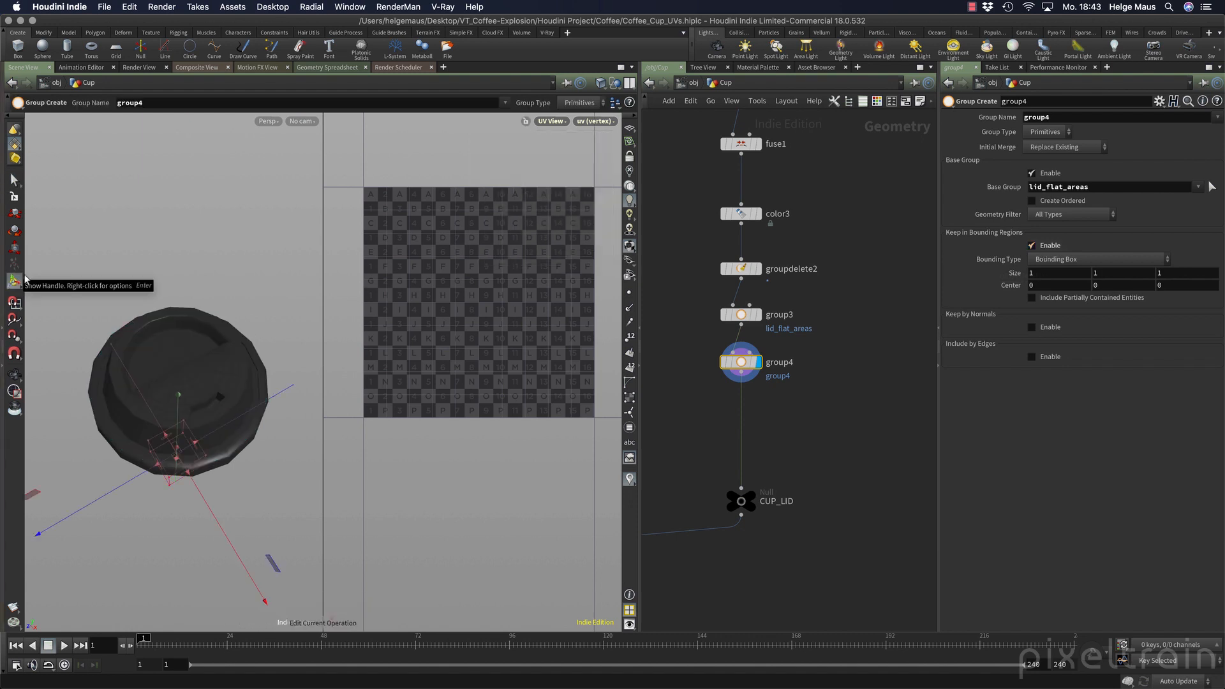
{"action": "left_click_drag", "start_coordinate": [167, 475], "coordinate": [196, 271]}
{"action": "left_click_drag", "start_coordinate": [185, 501], "coordinate": [213, 288], "text": "alt"}
{"action": "left_click_drag", "start_coordinate": [201, 338], "coordinate": [204, 380], "text": "alt"}
{"action": "right_click_drag", "start_coordinate": [205, 380], "coordinate": [25, 381], "text": "alt"}
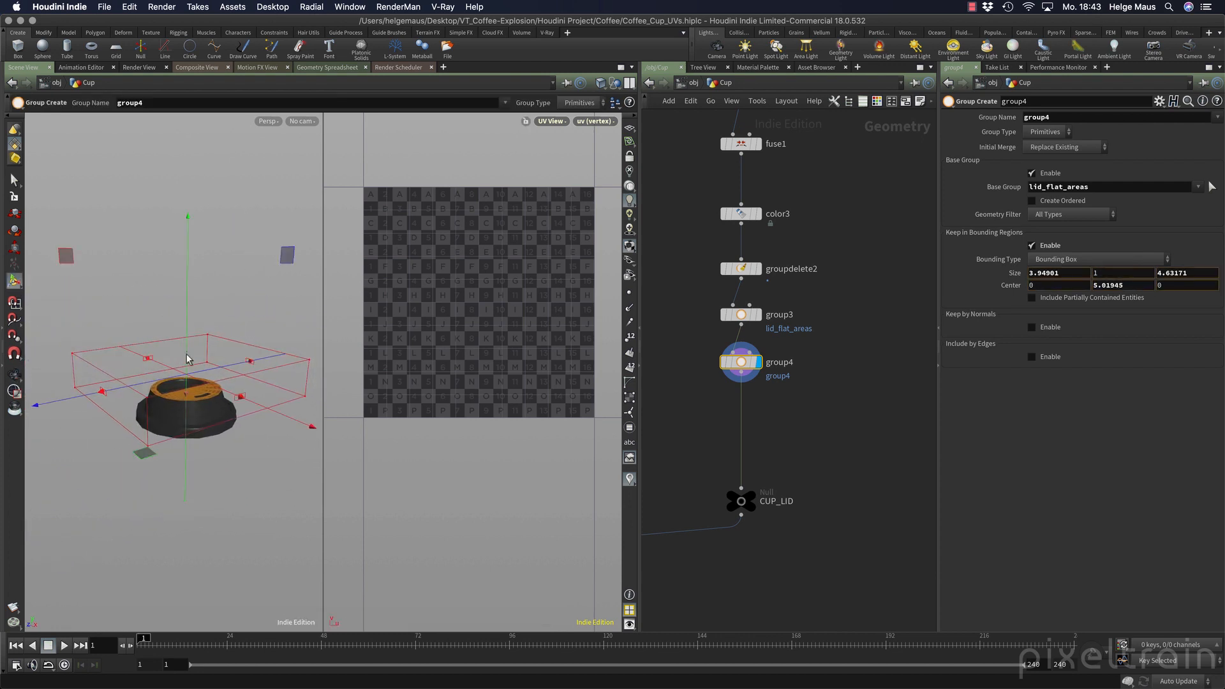
{"action": "mouse_move", "coordinate": [187, 355]}
{"action": "left_mouse_down"}
{"action": "mouse_move", "coordinate": [187, 373]}
{"action": "mouse_move", "coordinate": [190, 351]}
{"action": "left_mouse_up"}
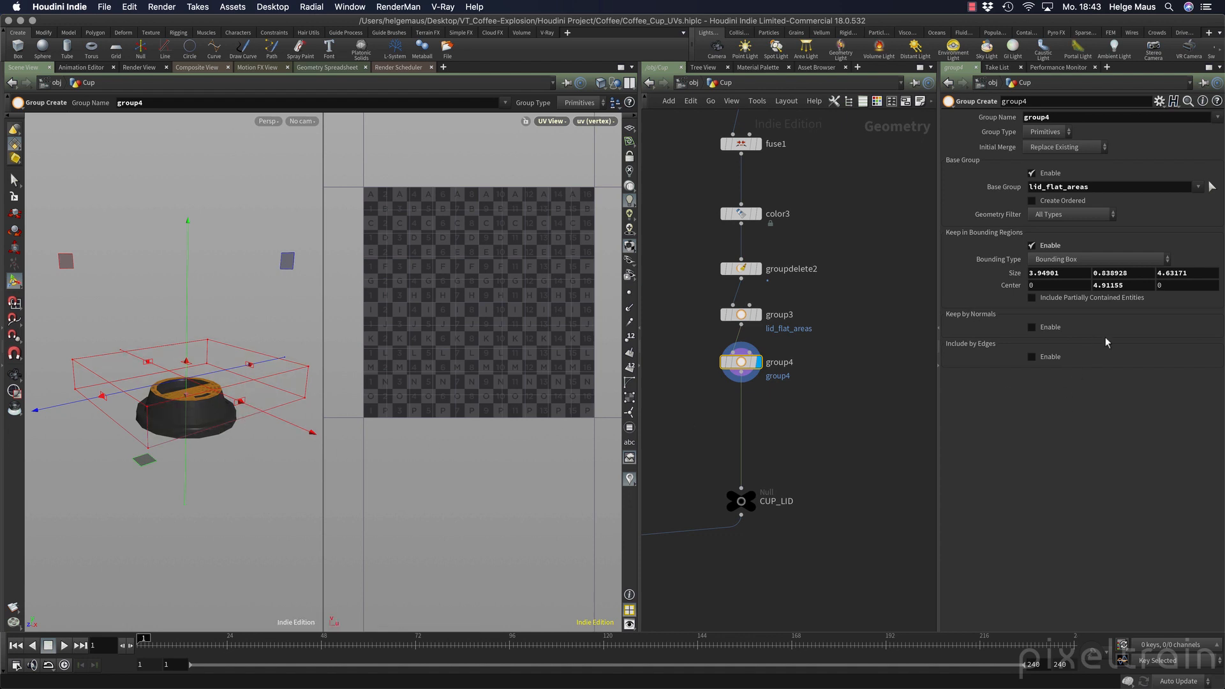
Set the bounding box's Y center to the expression bbox(0,D_YMAX) and reduce the box height to about 0.37.
{"action": "left_click", "coordinate": [1137, 286]}
{"action": "type", "text": "bb"}
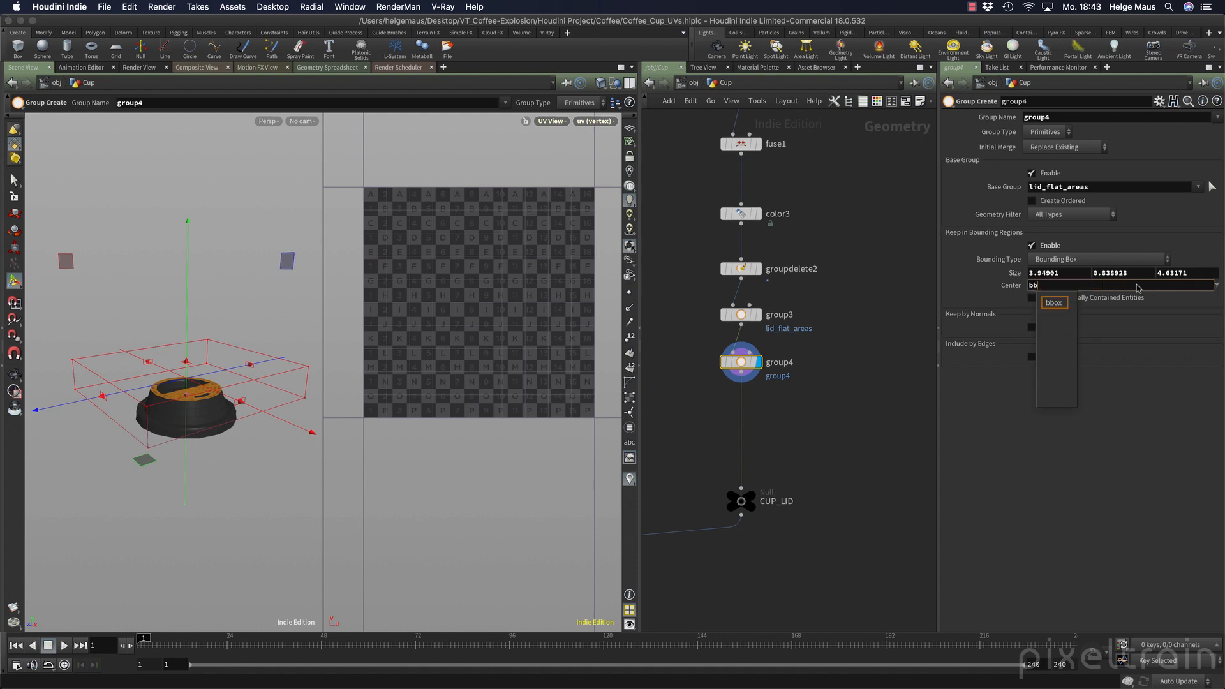
{"action": "type", "text": "ox(0"}
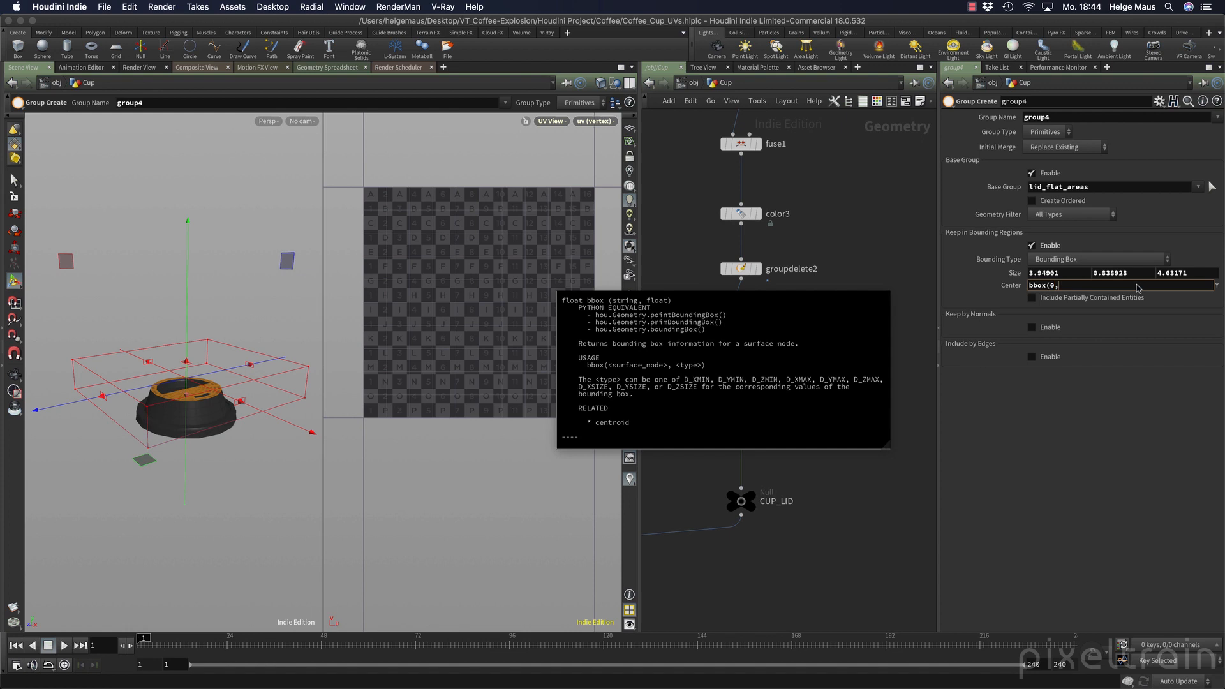
{"action": "type", "text": ",D_"}
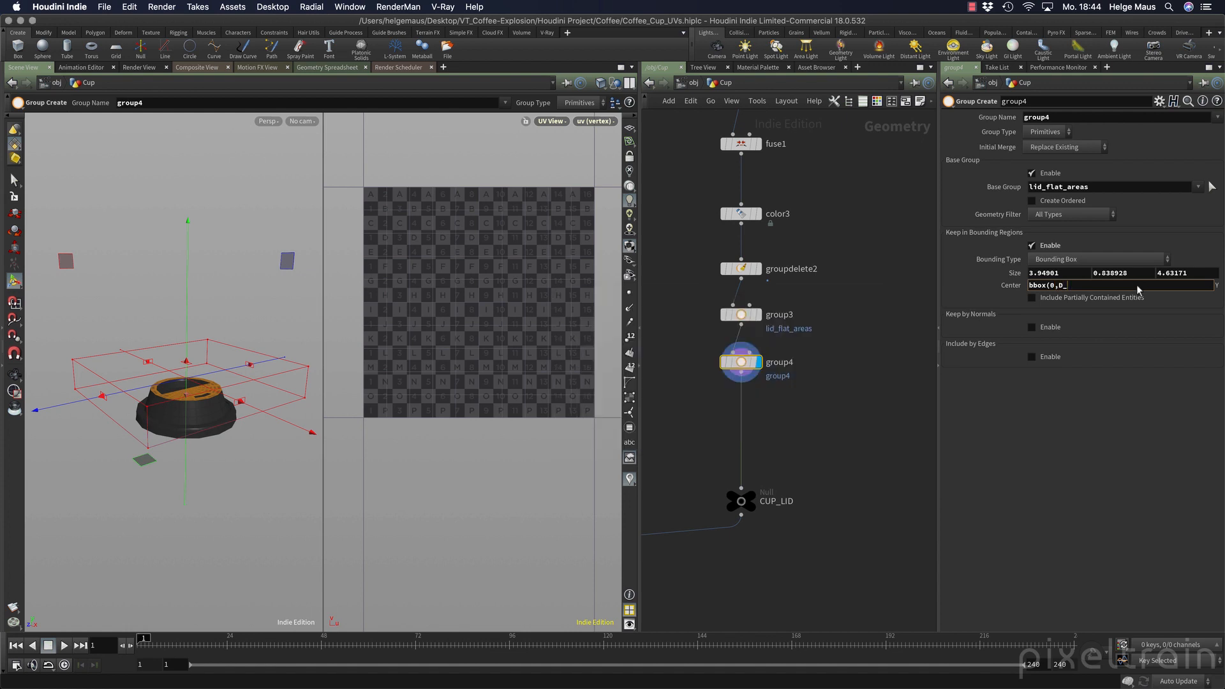
{"action": "type", "text": "YMax)"}
{"action": "key", "text": "Return"}
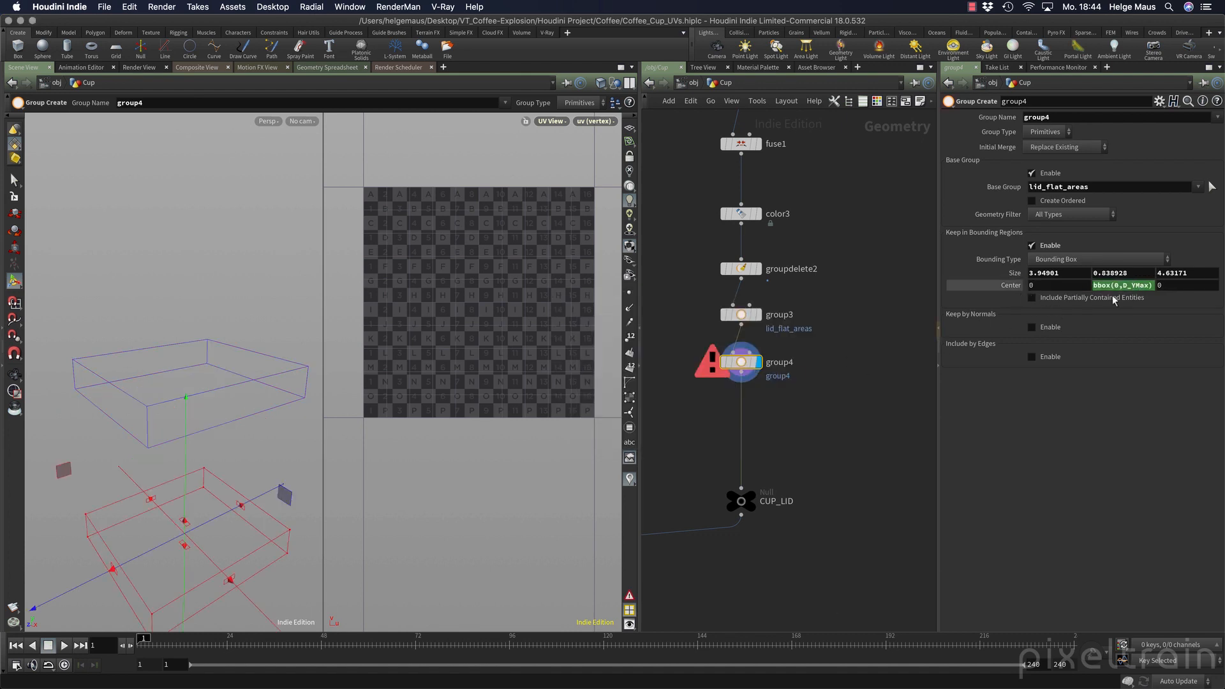
{"action": "left_click", "coordinate": [1133, 283]}
{"action": "left_click_drag", "start_coordinate": [1071, 286], "coordinate": [1079, 285]}
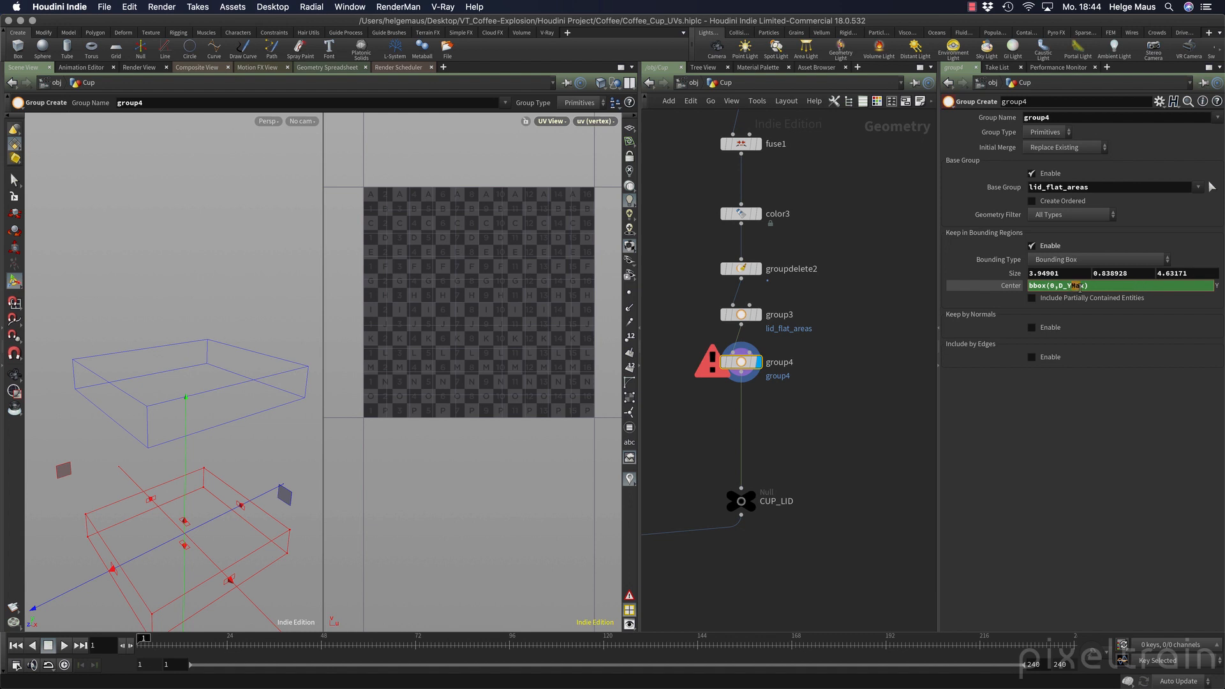
{"action": "type", "text": "MAX"}
{"action": "key", "text": "Return"}
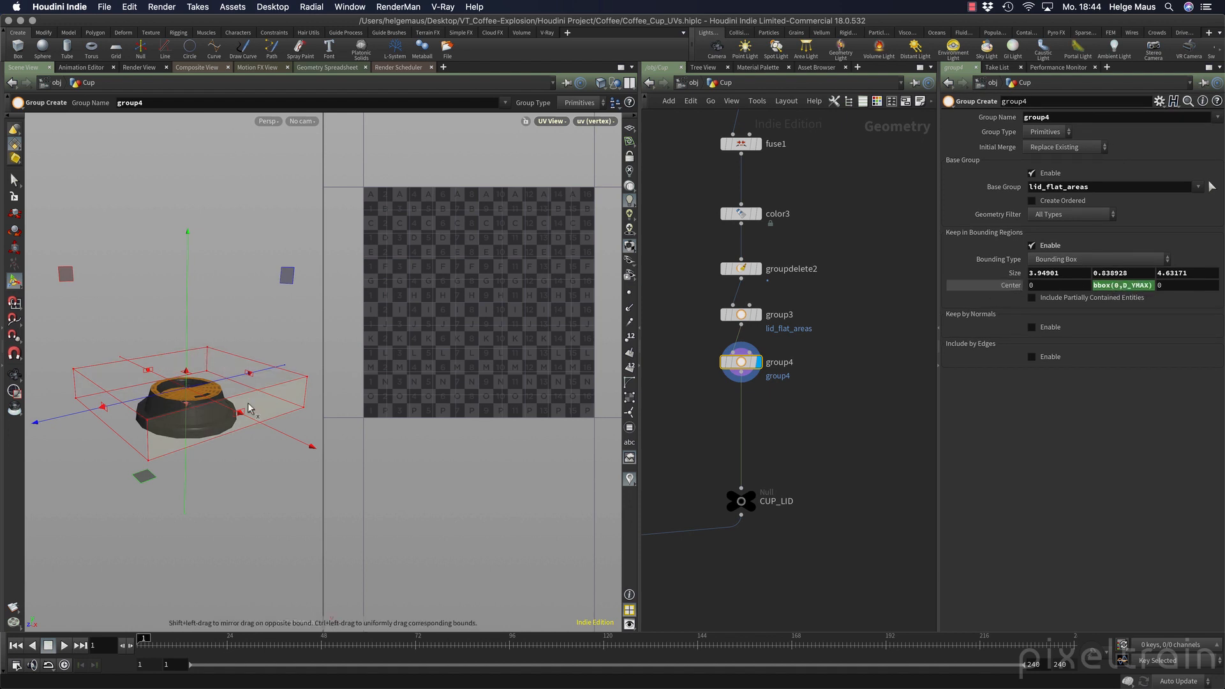
{"action": "left_click_drag", "start_coordinate": [192, 456], "coordinate": [245, 445], "text": "alt"}
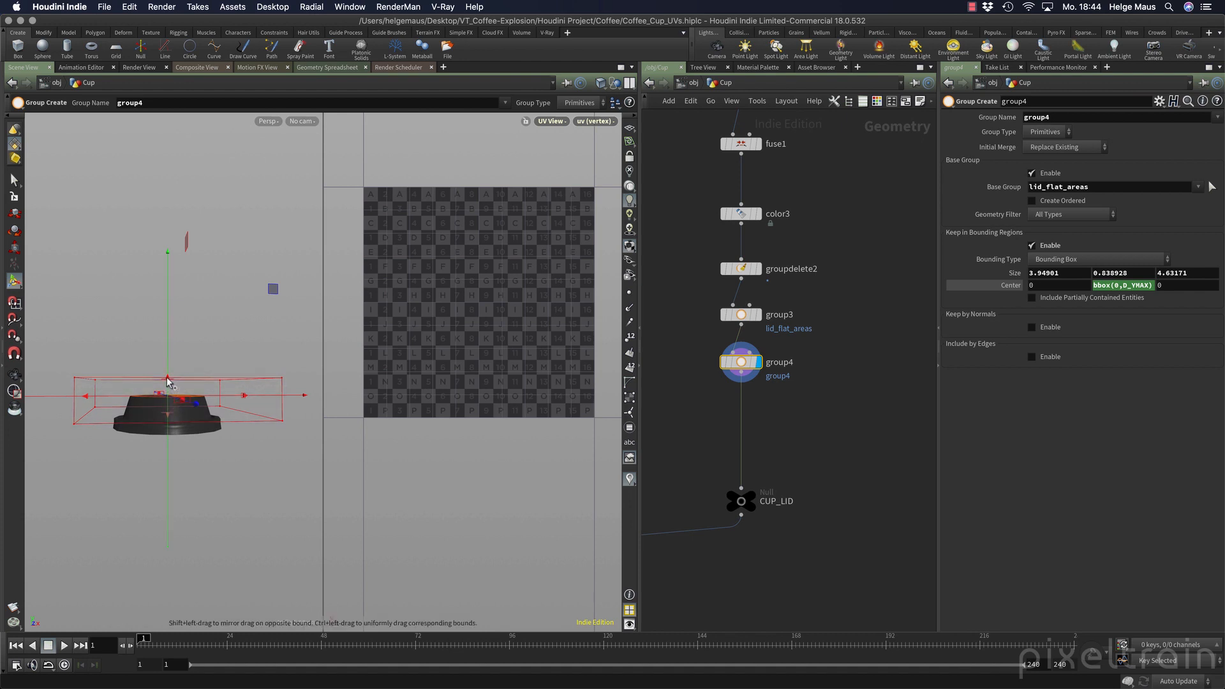
{"action": "left_click_drag", "start_coordinate": [167, 380], "coordinate": [165, 396]}
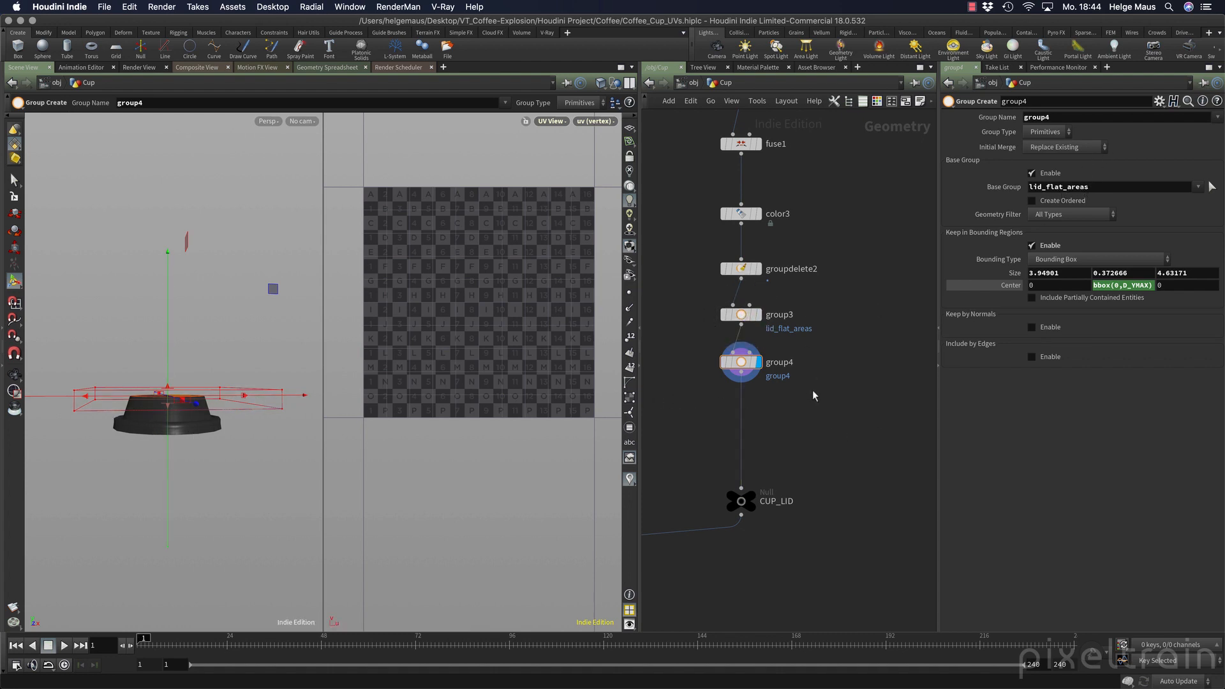
Rename the group4 node as Select_the_important_island and save the scene.
{"action": "double_click", "coordinate": [779, 361]}
{"action": "type", "text": "S"}
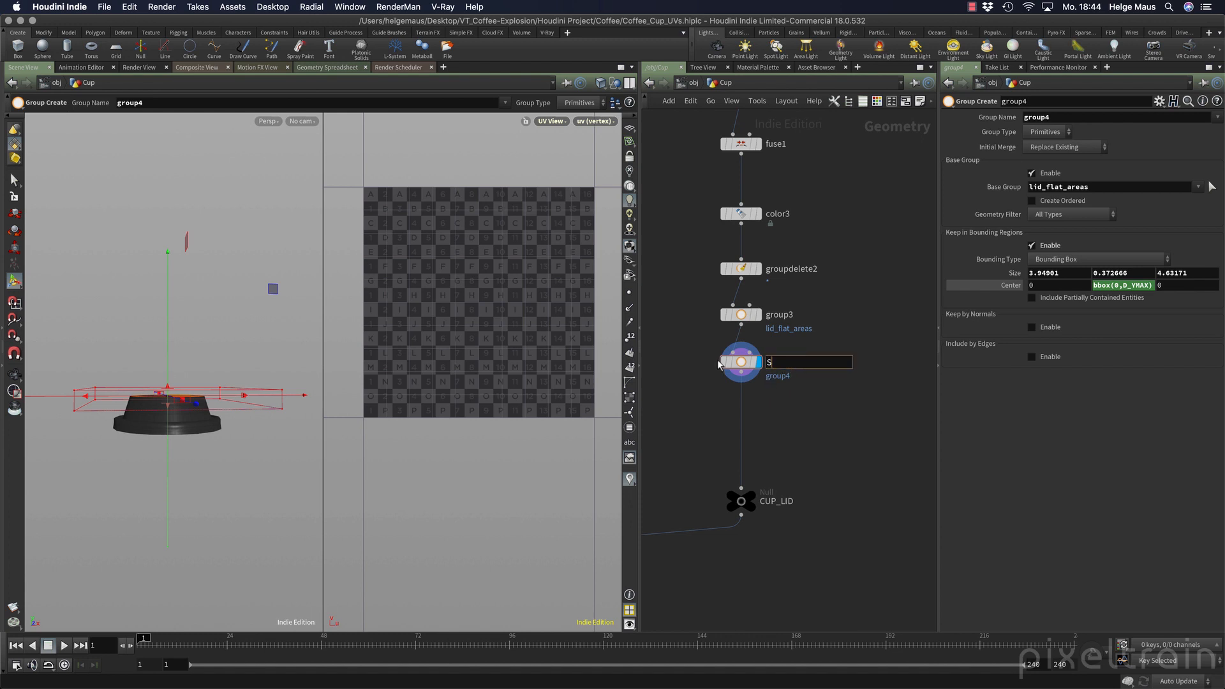
{"action": "type", "text": "elect_the_im"}
{"action": "type", "text": "portant_island"}
{"action": "key", "text": "Return"}
{"action": "key", "text": "super+s"}
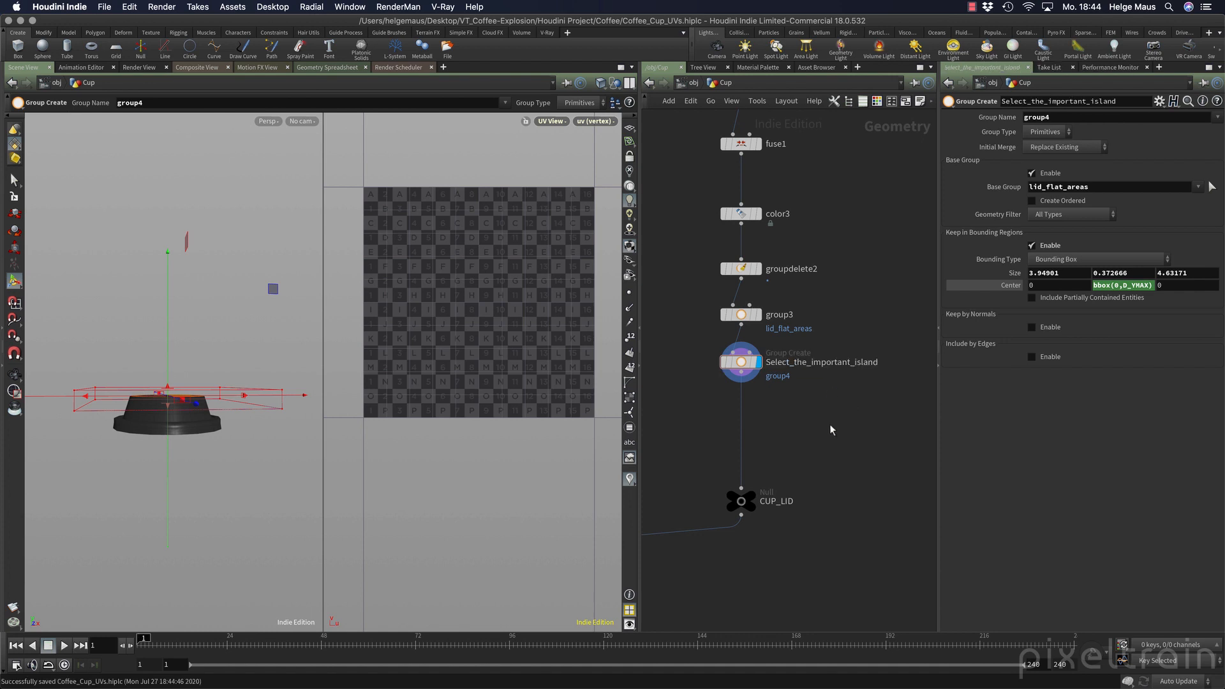
Insert a UV Project node between Select_the_important_island and CUP_LID and display its output.
{"action": "left_click_drag", "start_coordinate": [203, 396], "coordinate": [281, 456], "text": "alt"}
{"action": "key", "text": "Tab"}
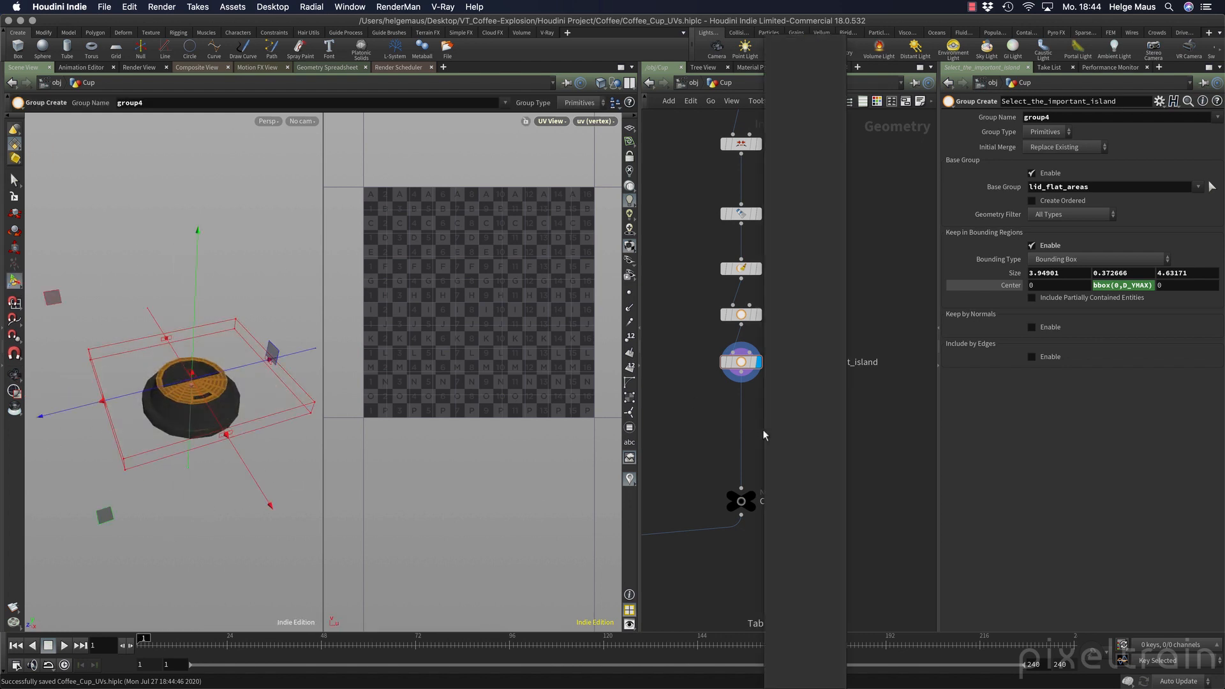
{"action": "type", "text": "uvpro"}
{"action": "key", "text": "Return"}
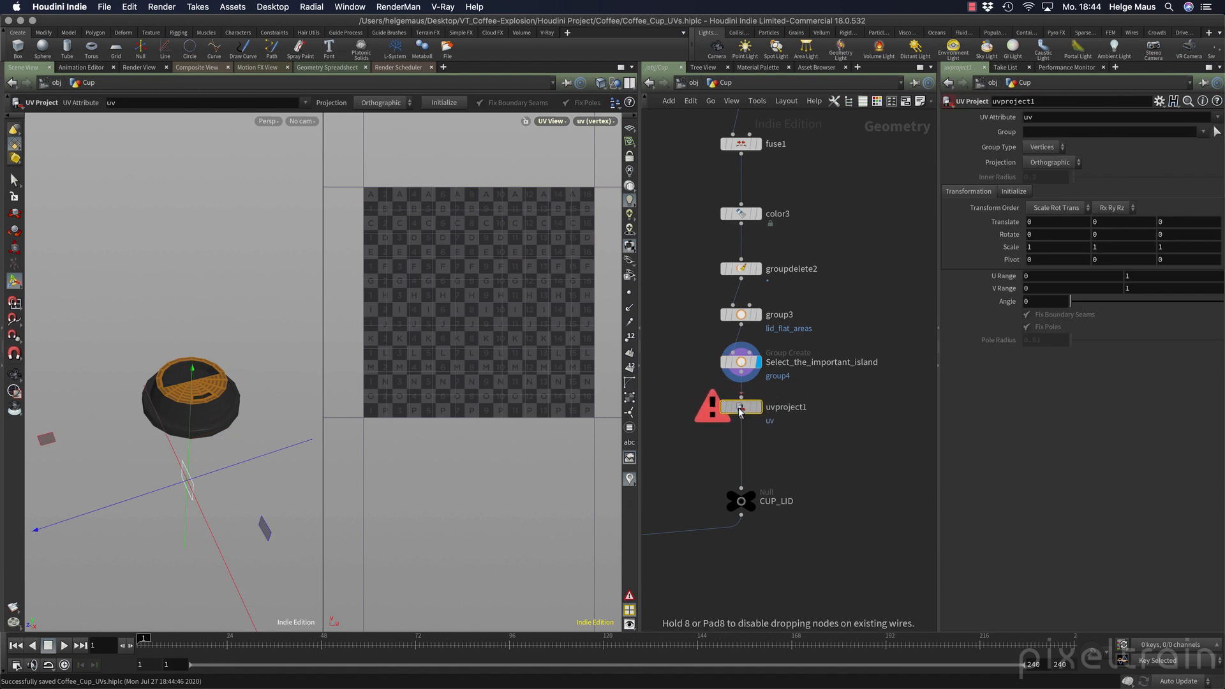
{"action": "left_click", "coordinate": [728, 408]}
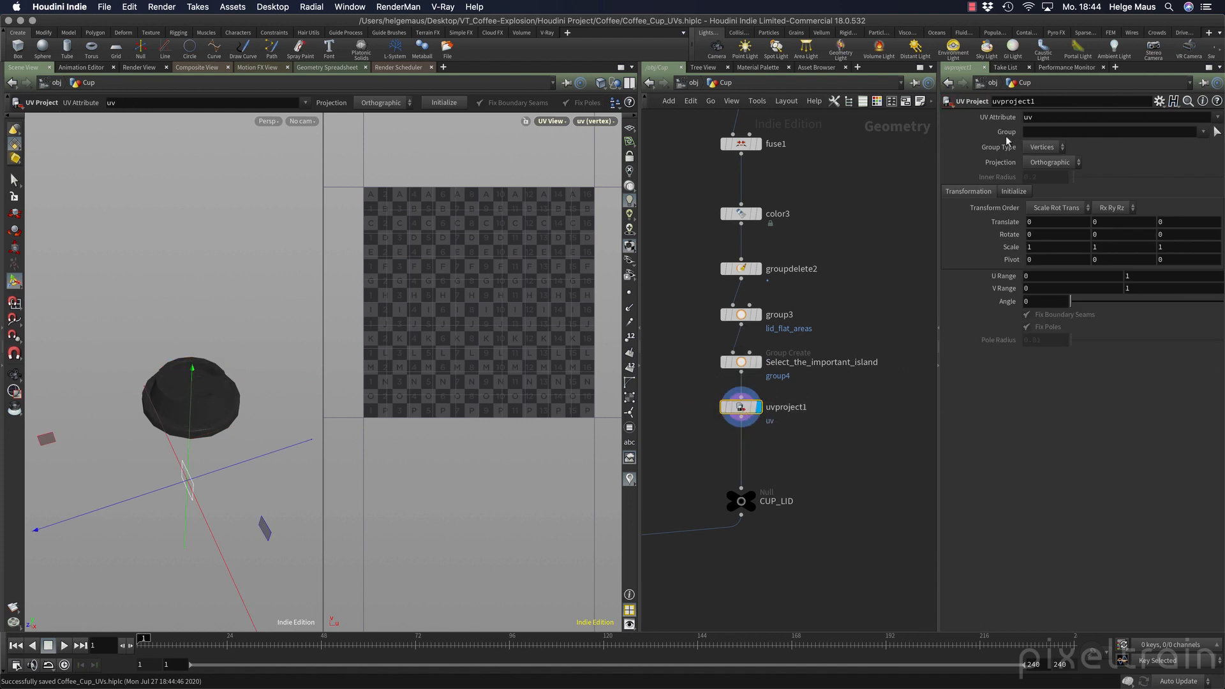
Set the group name of the Select_the_important_island node to lid_top_uvisland.
{"action": "left_click", "coordinate": [1202, 133]}
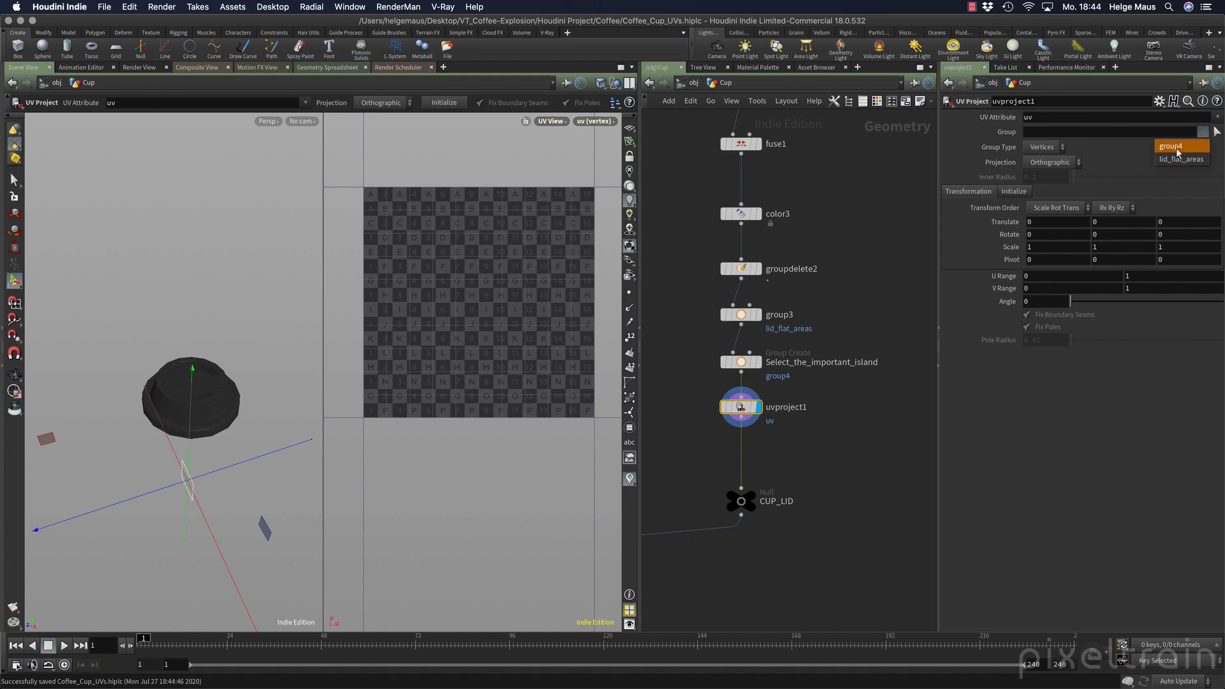
{"action": "left_click", "coordinate": [1171, 146]}
{"action": "left_click", "coordinate": [744, 366]}
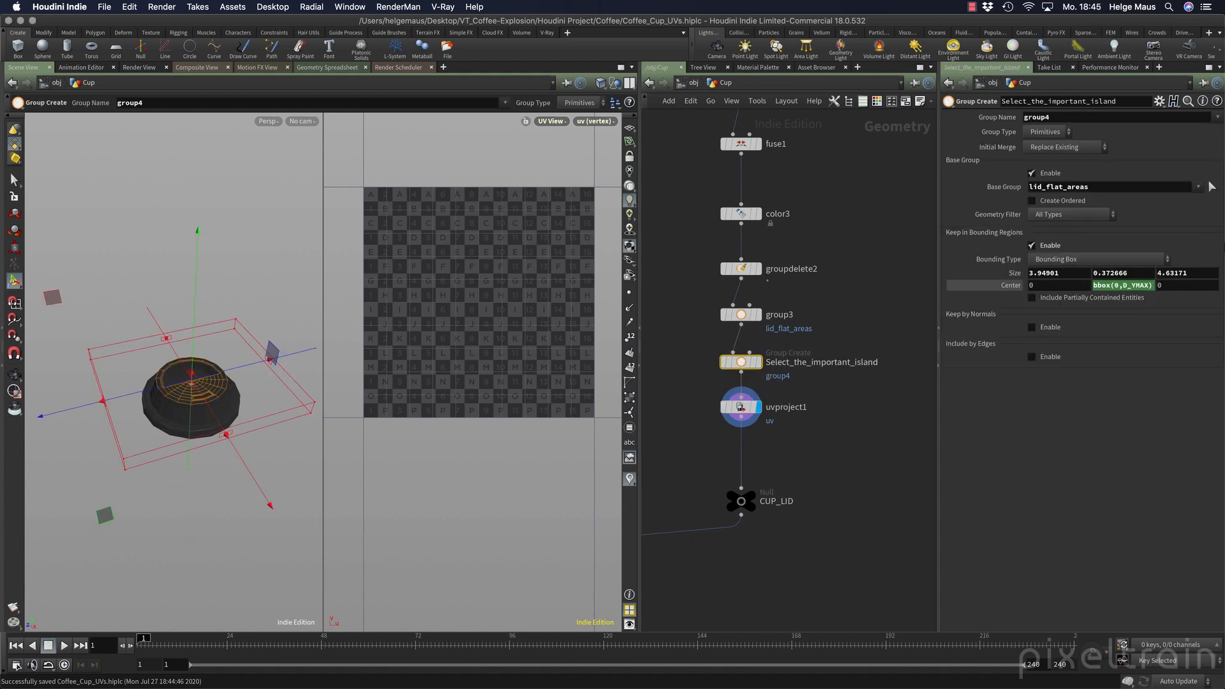
{"action": "left_click", "coordinate": [1128, 120]}
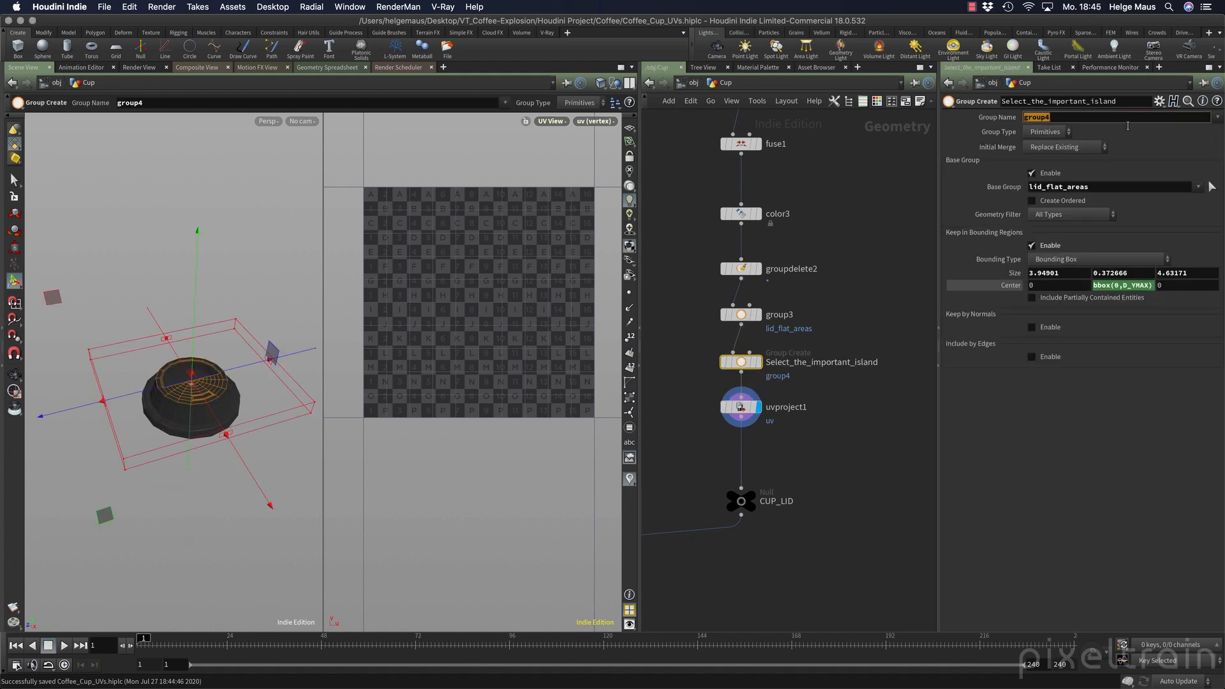
{"action": "type", "text": "lid_top_uvisland"}
{"action": "key", "text": "Return"}
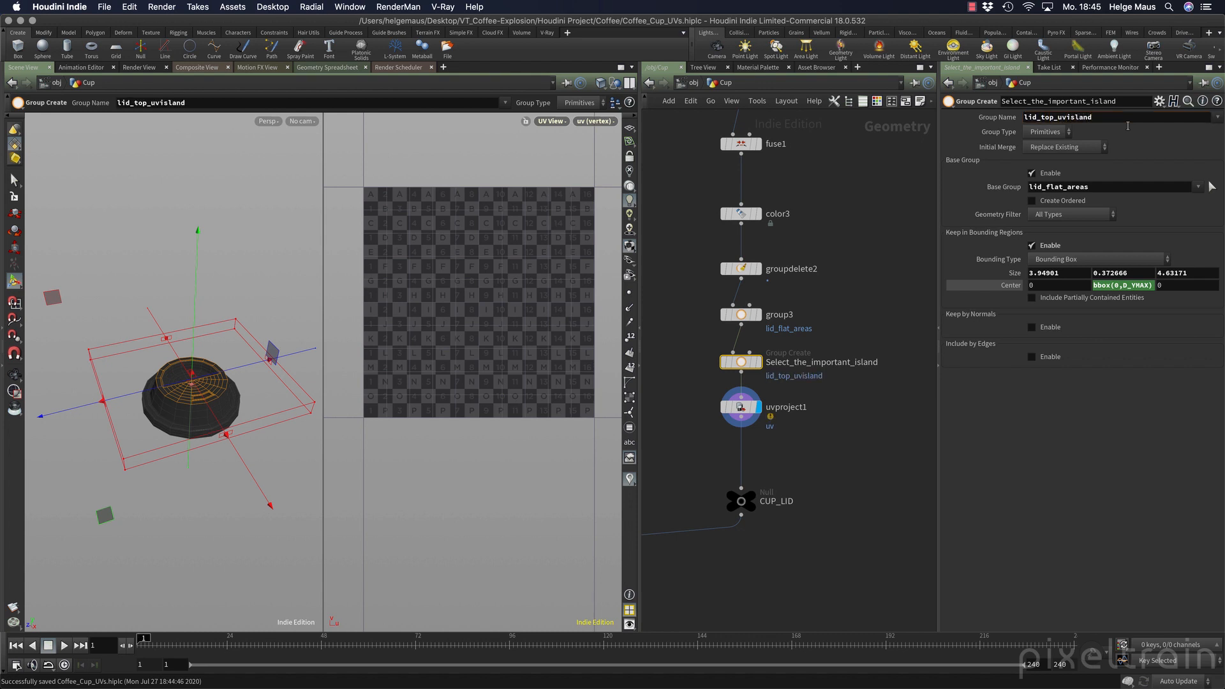
Assign the lid_top_uvisland group to the uvproject1 node and initialize its projection with the To Best Plane method.
{"action": "left_click", "coordinate": [740, 407]}
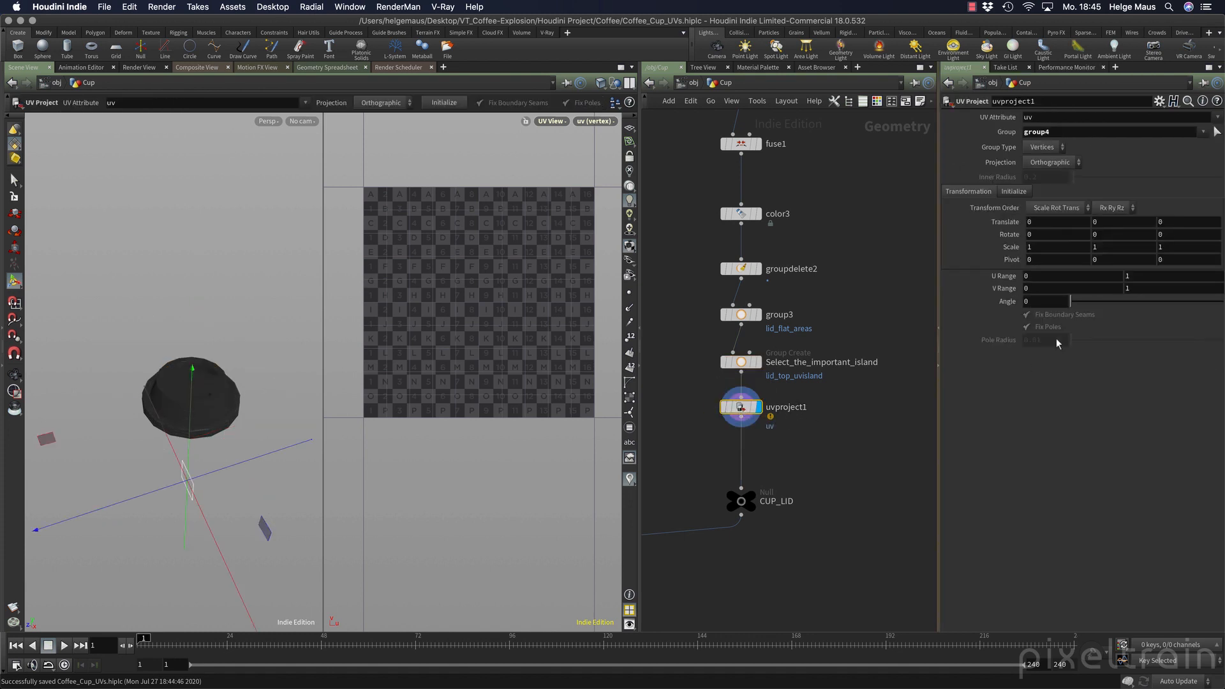
{"action": "double_click", "coordinate": [1154, 132]}
{"action": "key", "text": "BackSpace"}
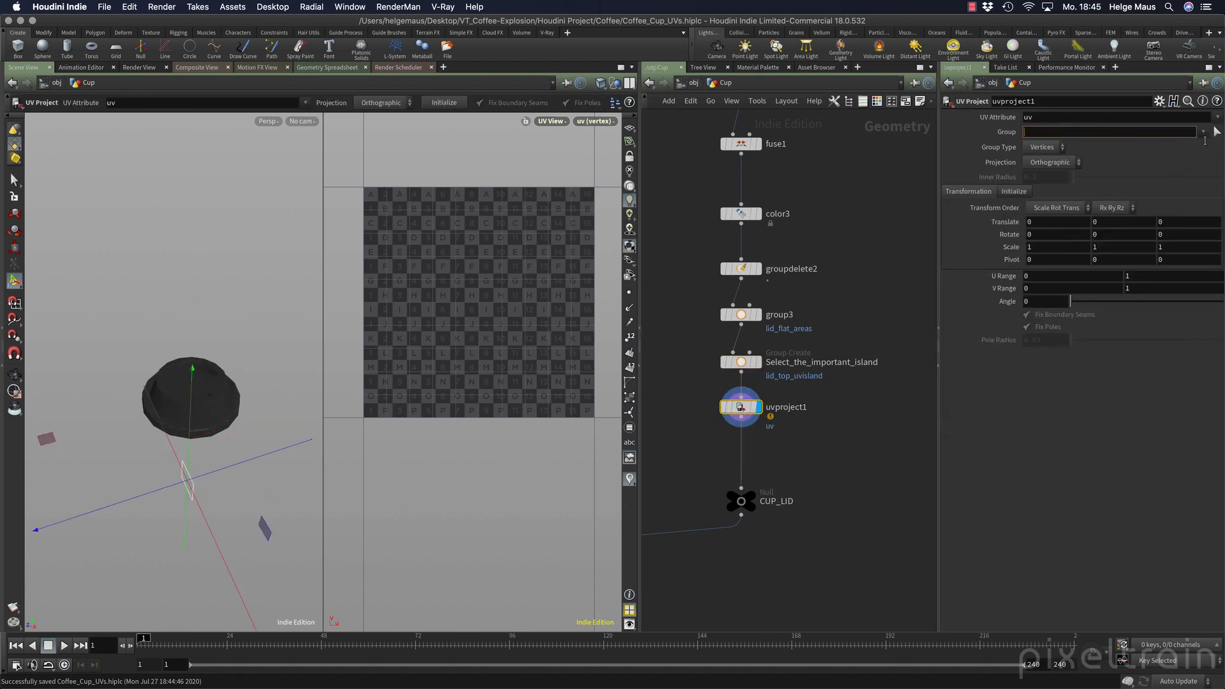
{"action": "left_click", "coordinate": [1202, 132]}
{"action": "left_click", "coordinate": [1123, 159]}
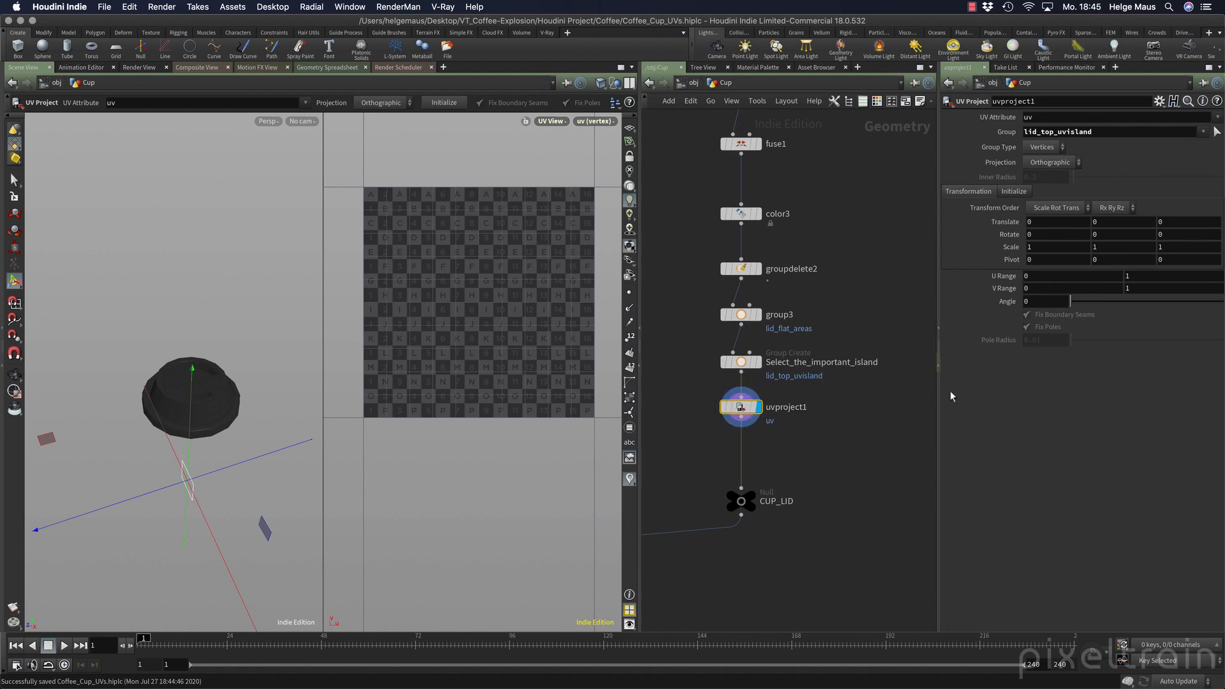
{"action": "left_click", "coordinate": [1014, 191]}
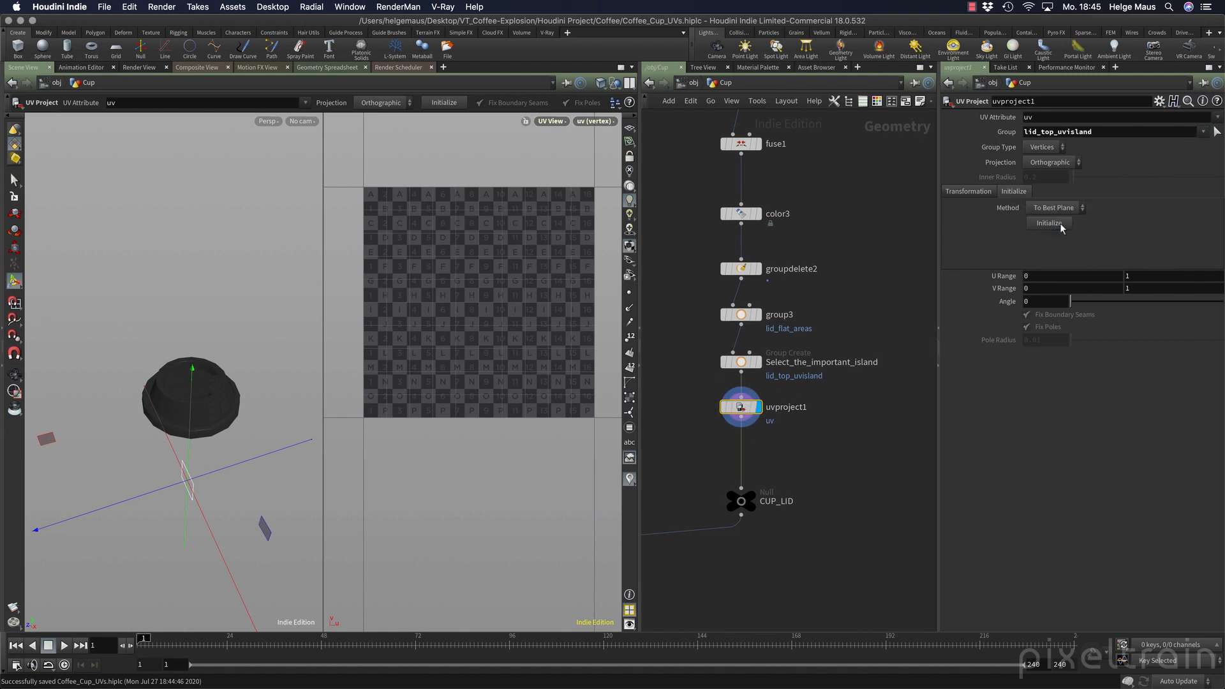
{"action": "left_click", "coordinate": [1050, 223]}
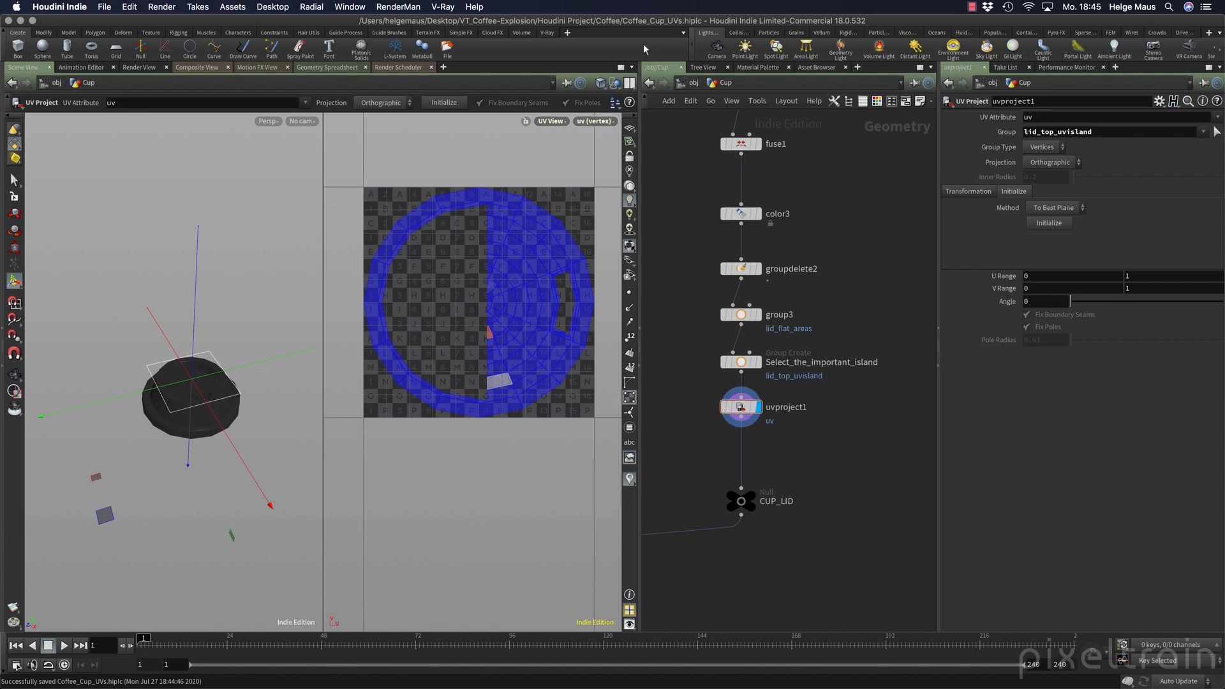
Turn off the UV Distortion display in the UV view and switch to the Select tool.
{"action": "left_click", "coordinate": [594, 121]}
{"action": "mouse_move", "coordinate": [593, 207]}
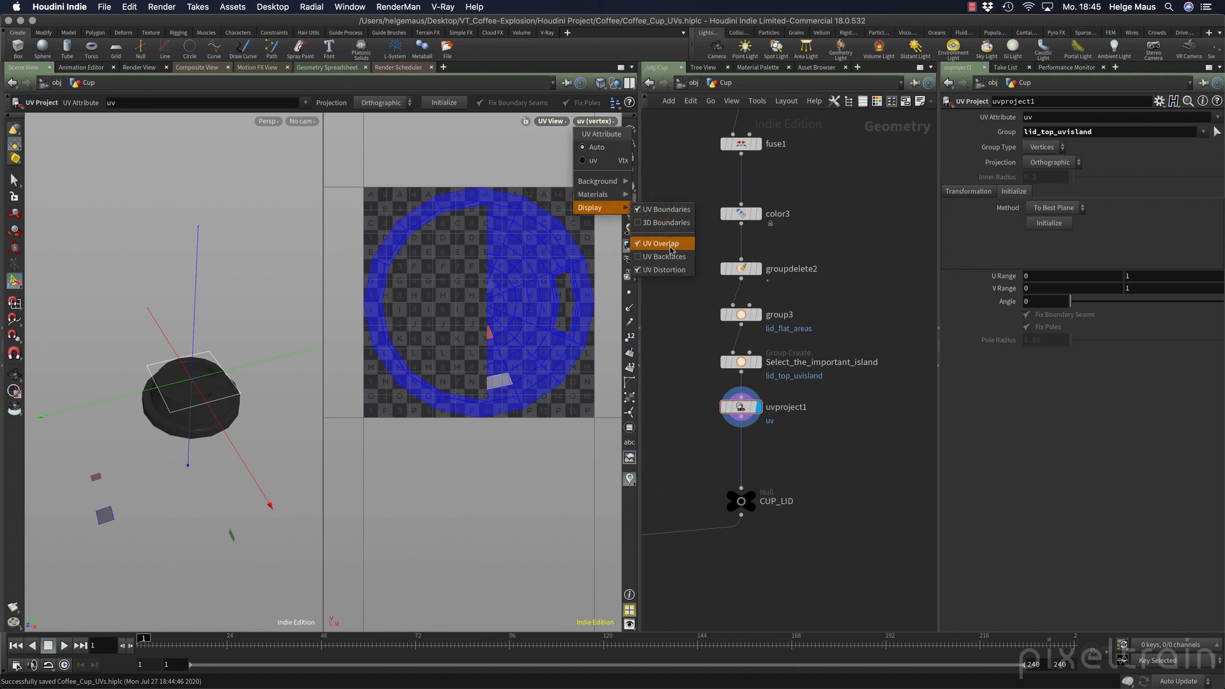
{"action": "left_click", "coordinate": [664, 269]}
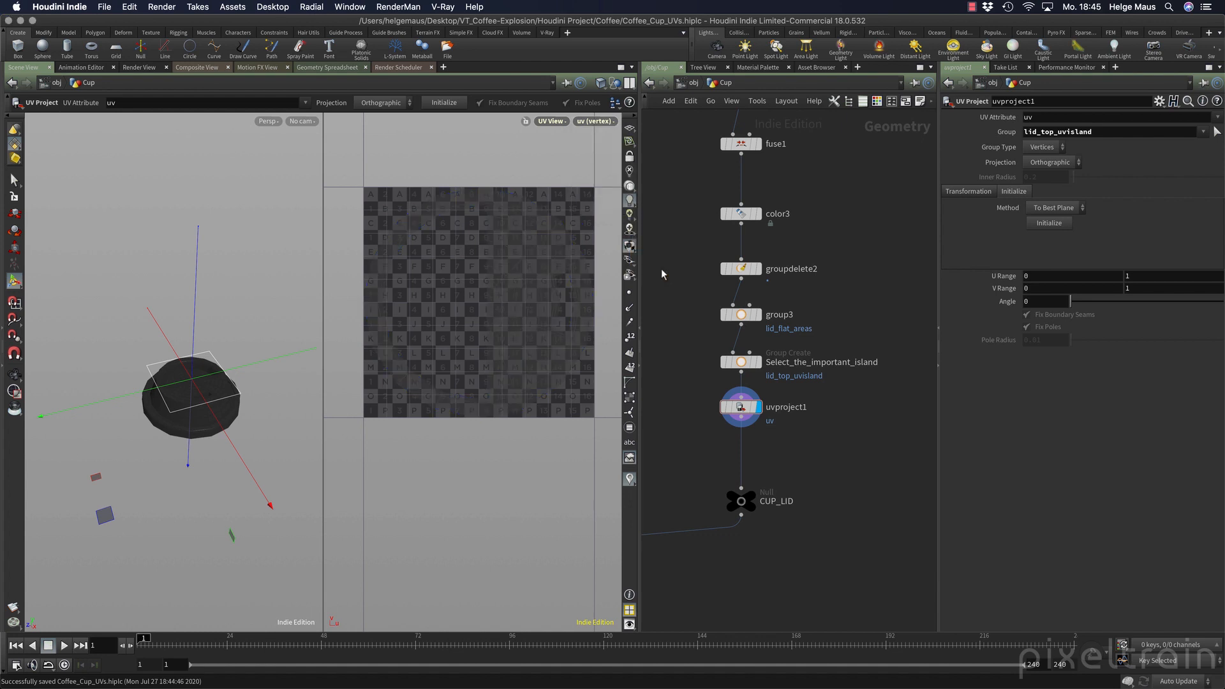
{"action": "left_click", "coordinate": [599, 120]}
{"action": "mouse_move", "coordinate": [603, 207]}
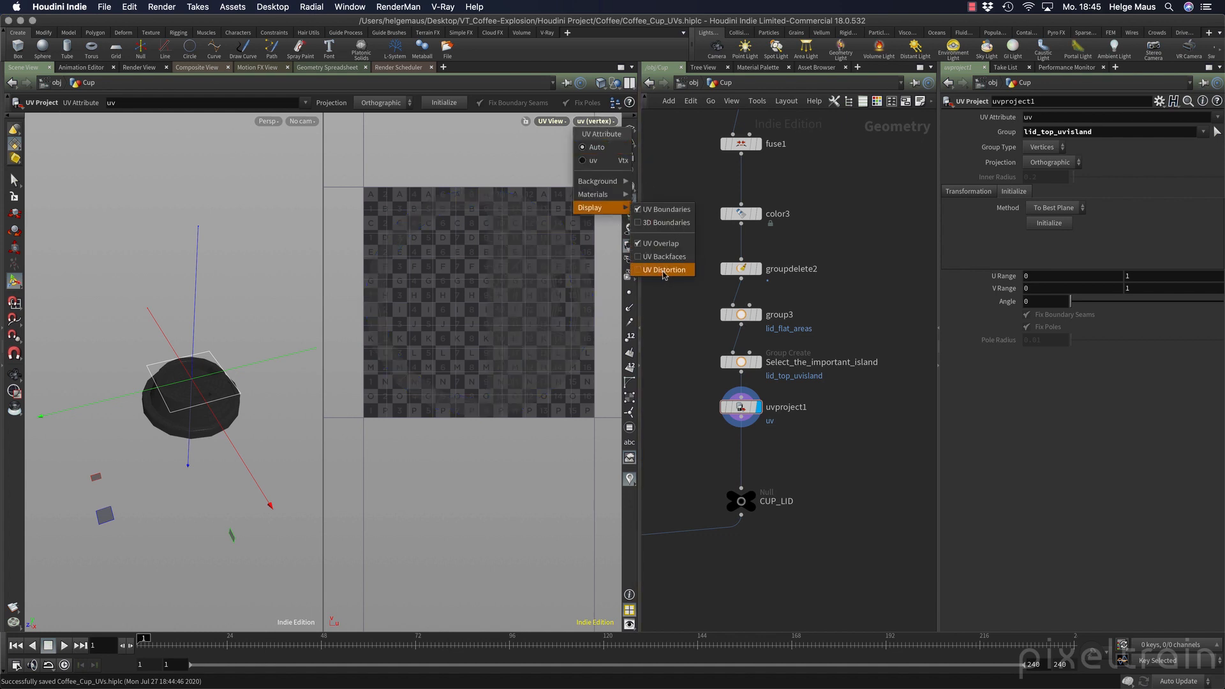
{"action": "left_click", "coordinate": [667, 351]}
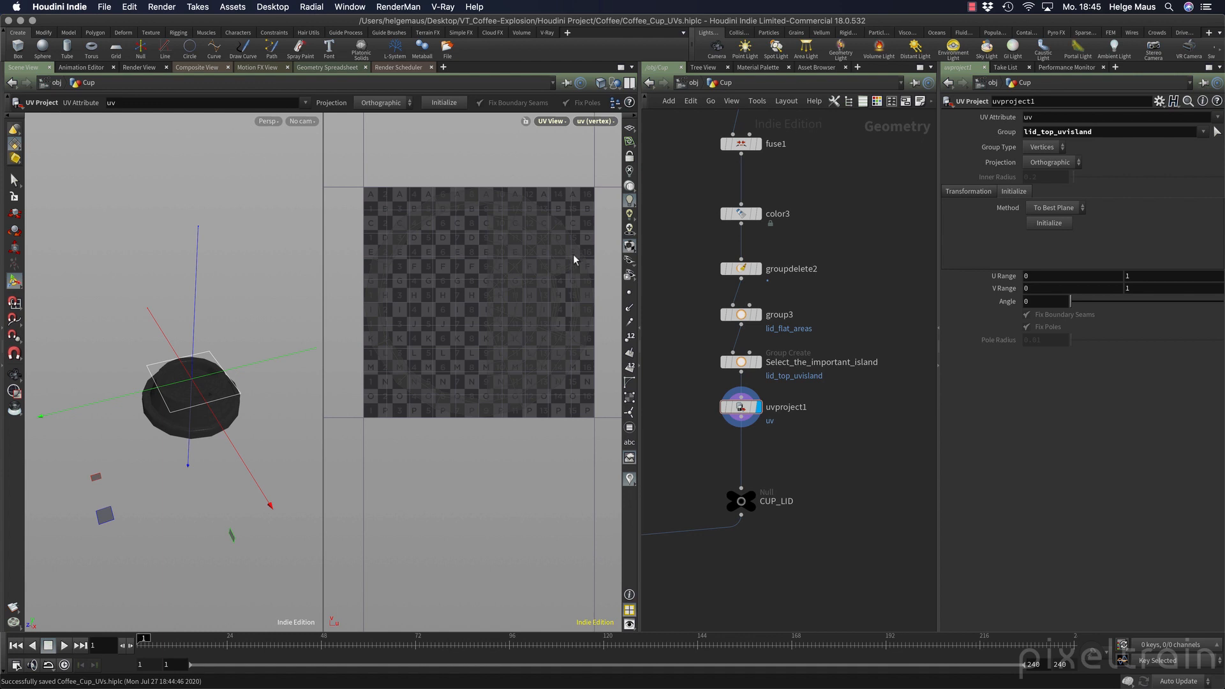
{"action": "left_click", "coordinate": [14, 181]}
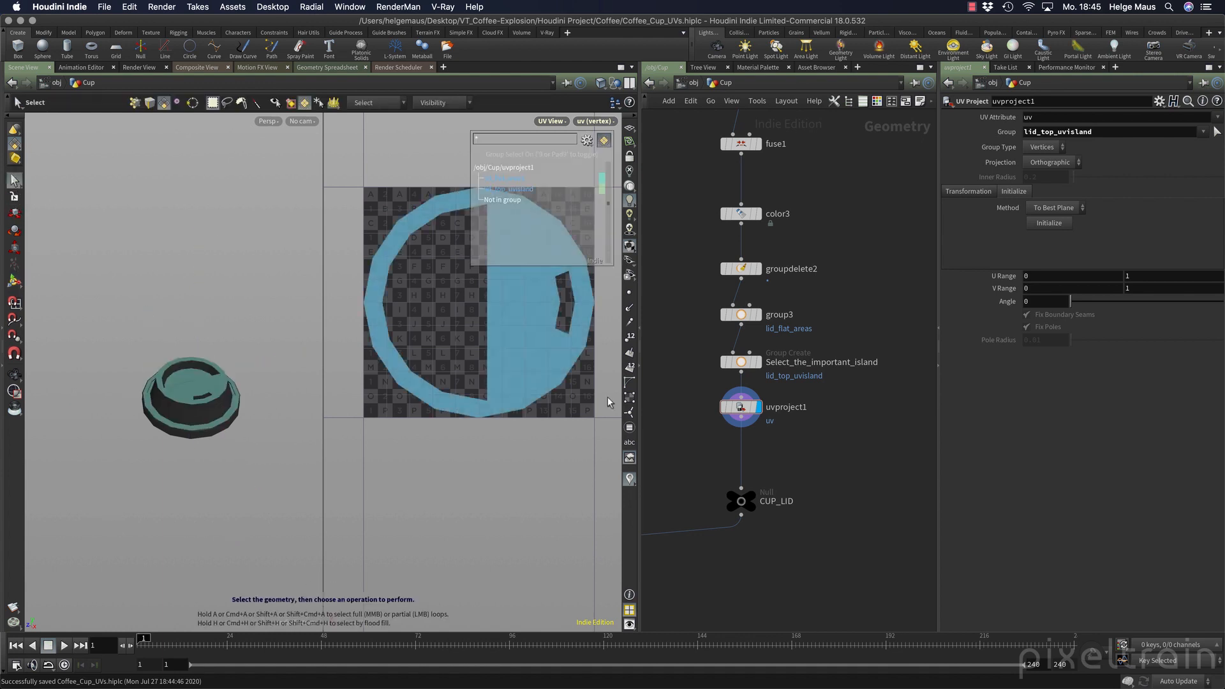
Insert a UV Flatten node between uvproject1 and CUP_LID and display its output.
{"action": "middle_click_drag", "start_coordinate": [855, 515], "coordinate": [886, 439]}
{"action": "key", "text": "Tab"}
{"action": "type", "text": "uv fl"}
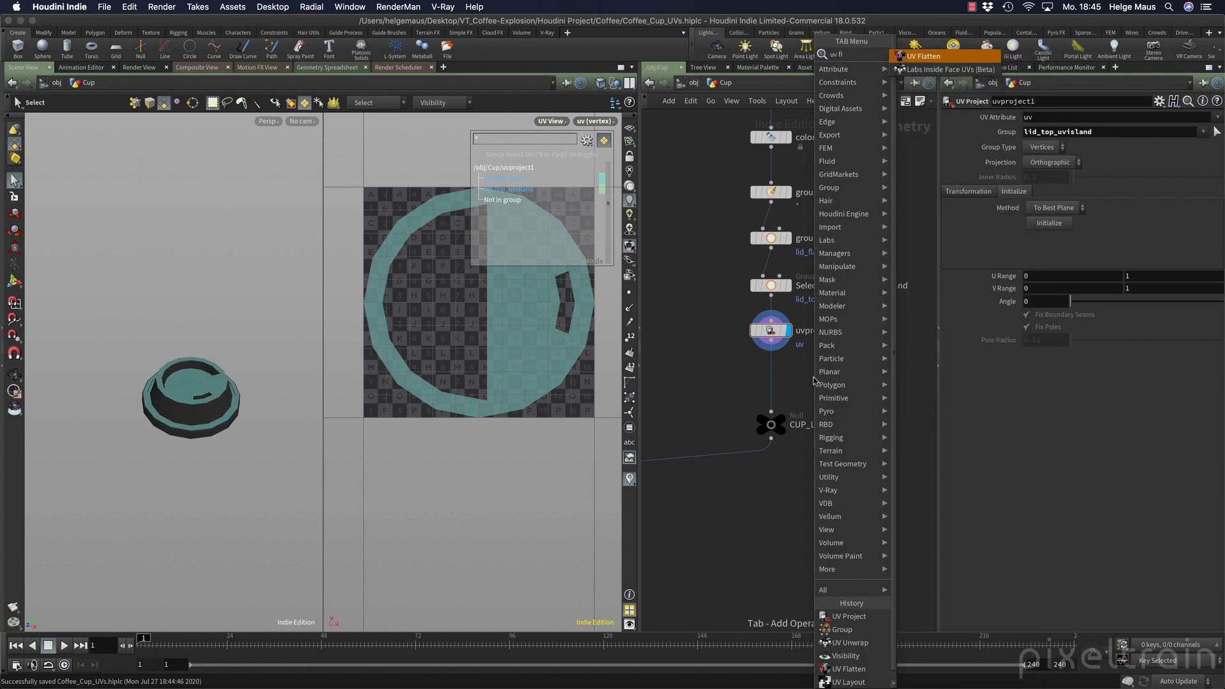
{"action": "key", "text": "Return"}
{"action": "left_click", "coordinate": [809, 380]}
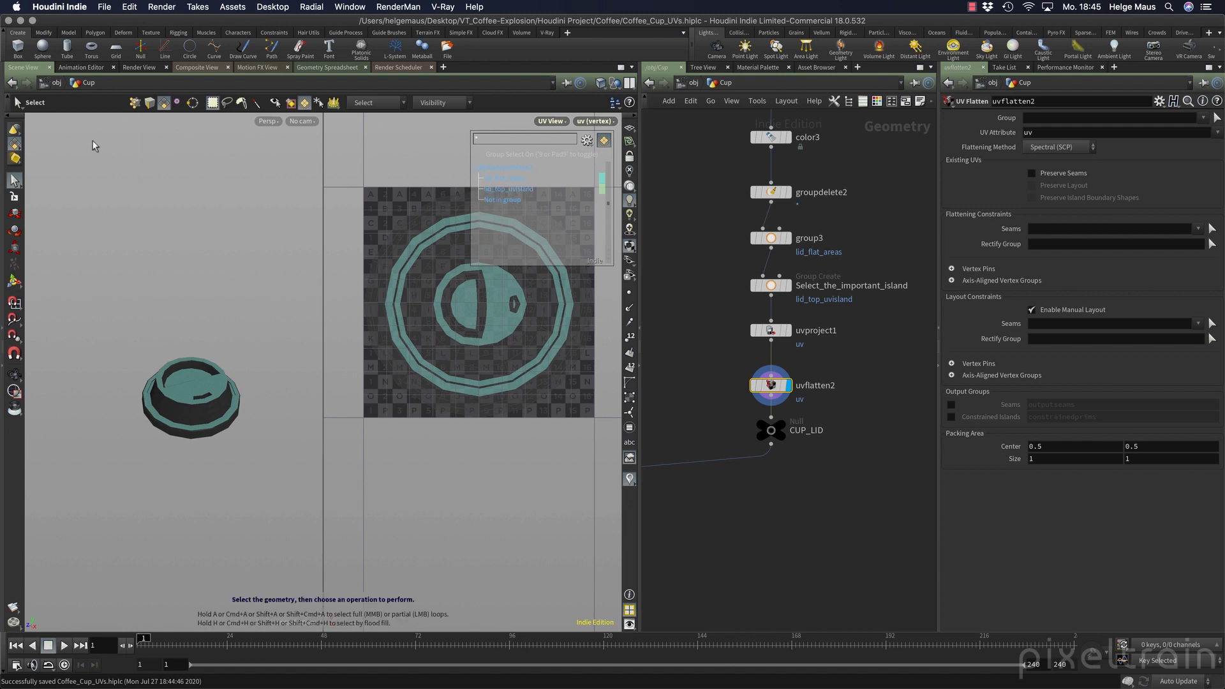
Turn off the group coloring in the viewport and bypass the color3 node.
{"action": "left_click", "coordinate": [308, 106]}
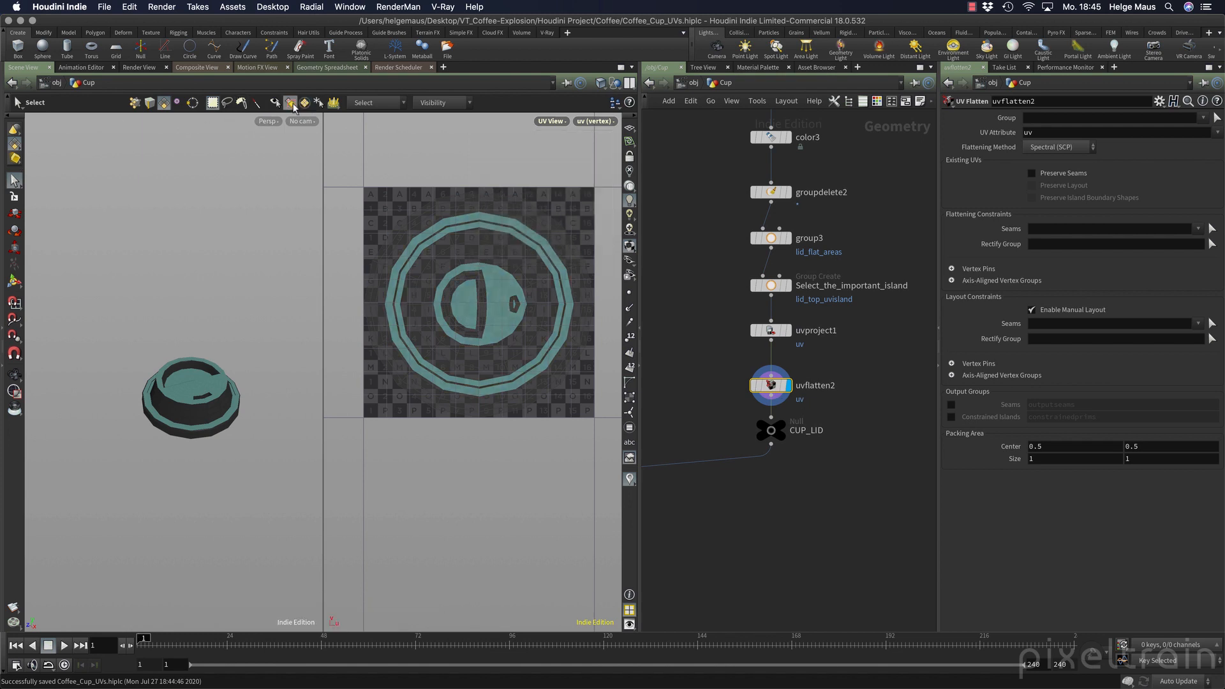
{"action": "left_click", "coordinate": [773, 386]}
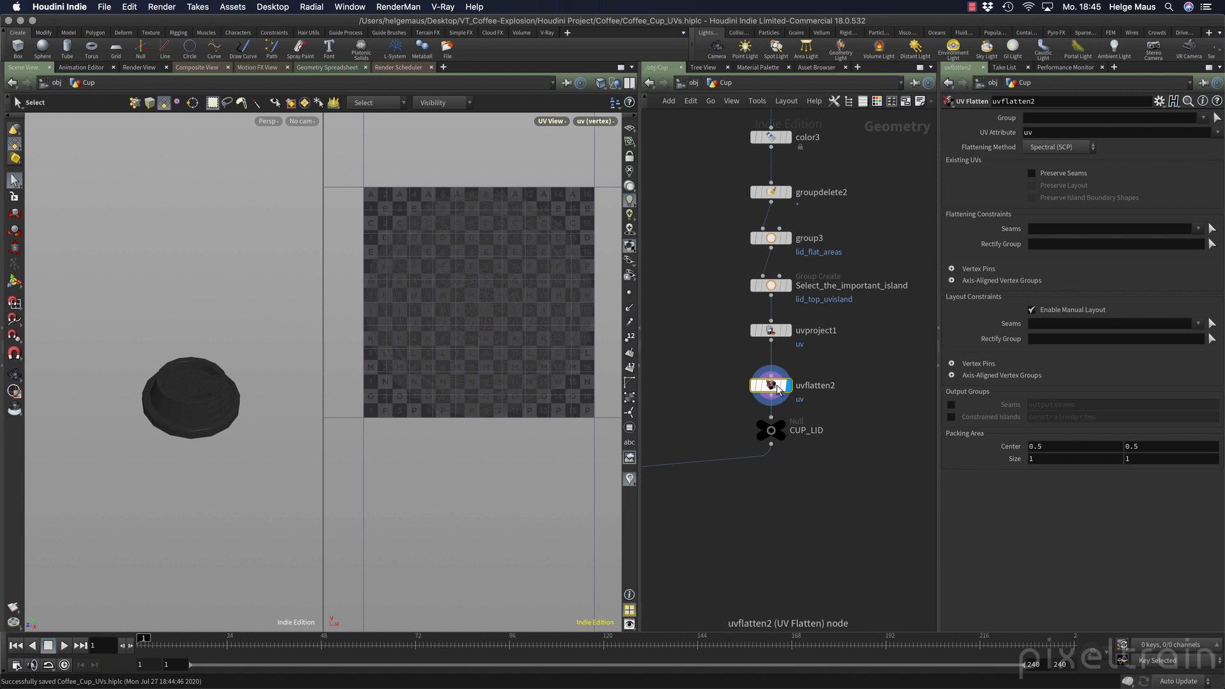
{"action": "middle_click_drag", "start_coordinate": [809, 131], "coordinate": [813, 205]}
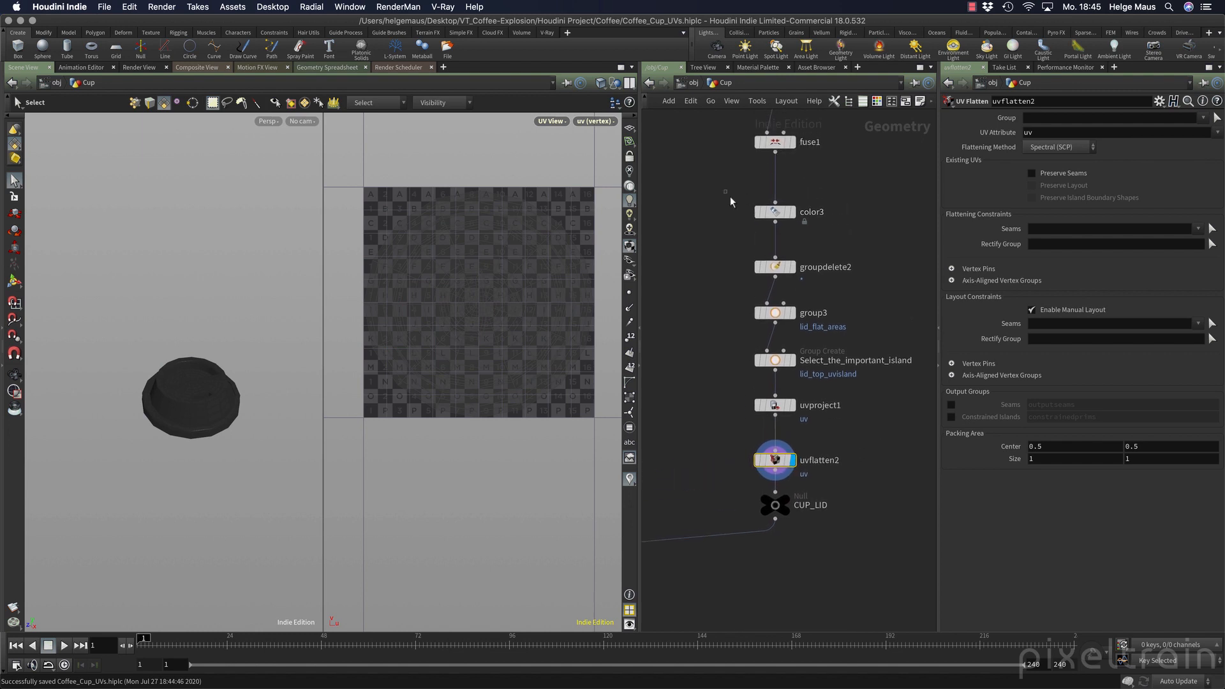
{"action": "left_click_drag", "start_coordinate": [730, 198], "coordinate": [862, 237]}
{"action": "left_click", "coordinate": [760, 212]}
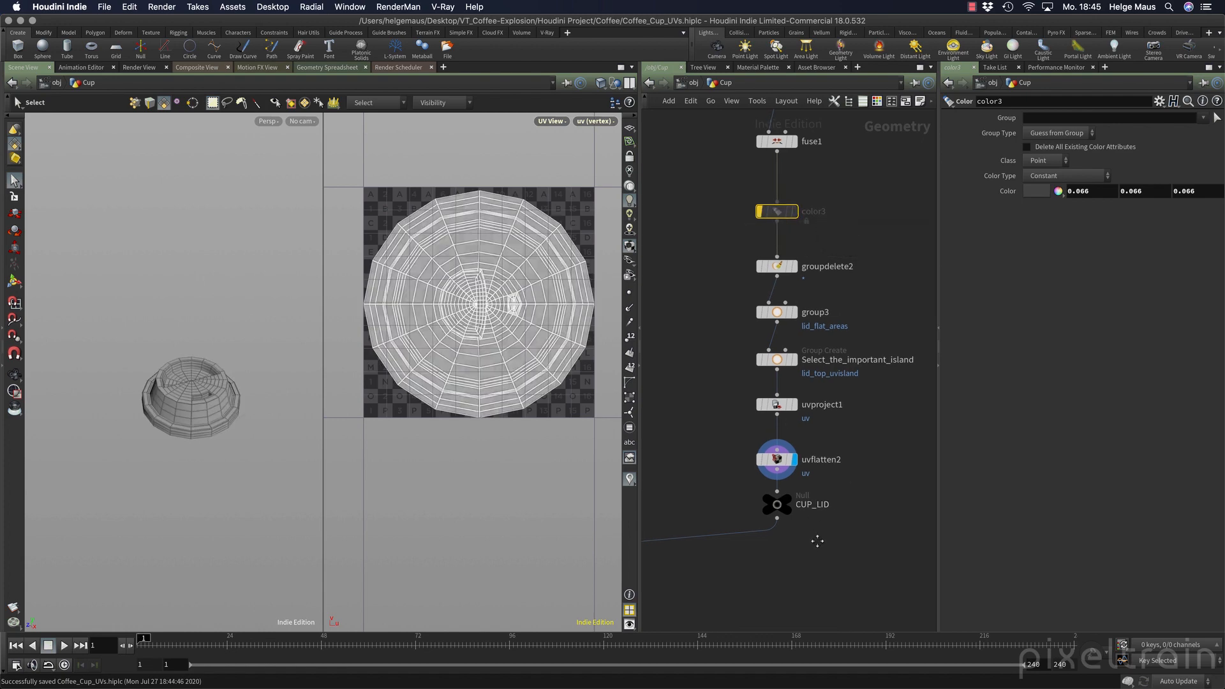
Disable Enable Manual Layout and enable Preserve Seams on the uvflatten2 node.
{"action": "middle_click_drag", "start_coordinate": [790, 490], "coordinate": [789, 417]}
{"action": "left_click", "coordinate": [775, 389]}
{"action": "left_click", "coordinate": [14, 281]}
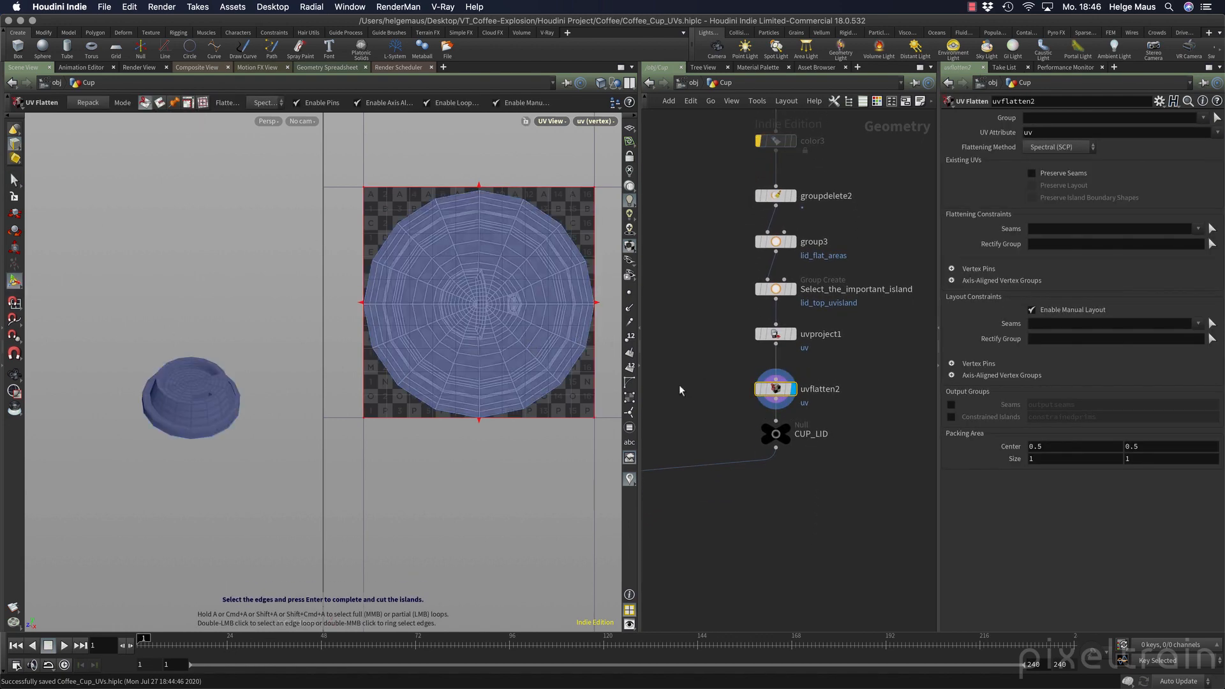
{"action": "left_click", "coordinate": [1059, 310]}
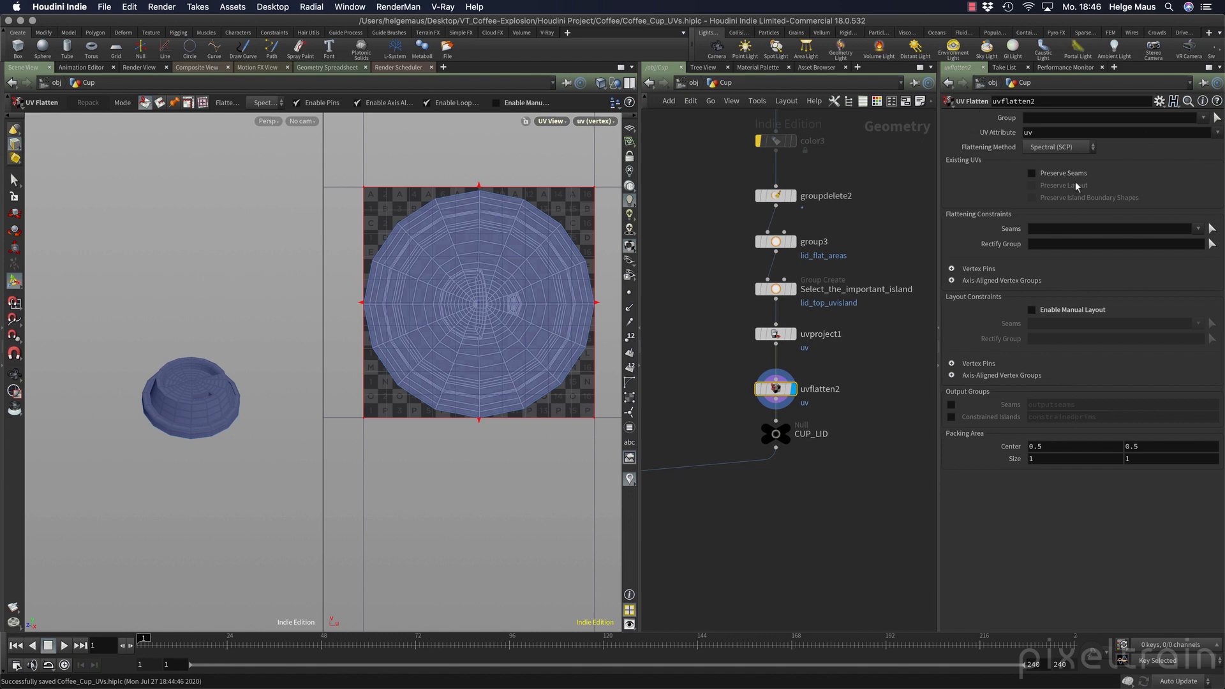
{"action": "left_click", "coordinate": [1055, 176]}
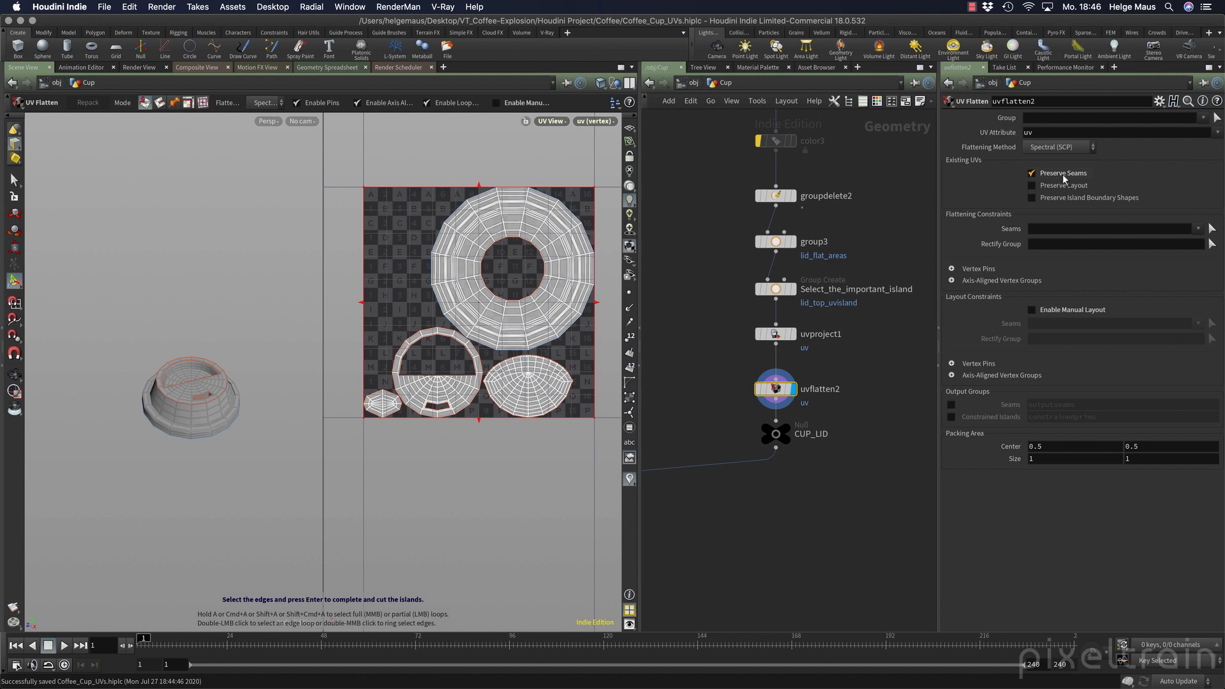
Rename the uvproject1 node as top_uvproject.
{"action": "double_click", "coordinate": [824, 334]}
{"action": "type", "text": "top"}
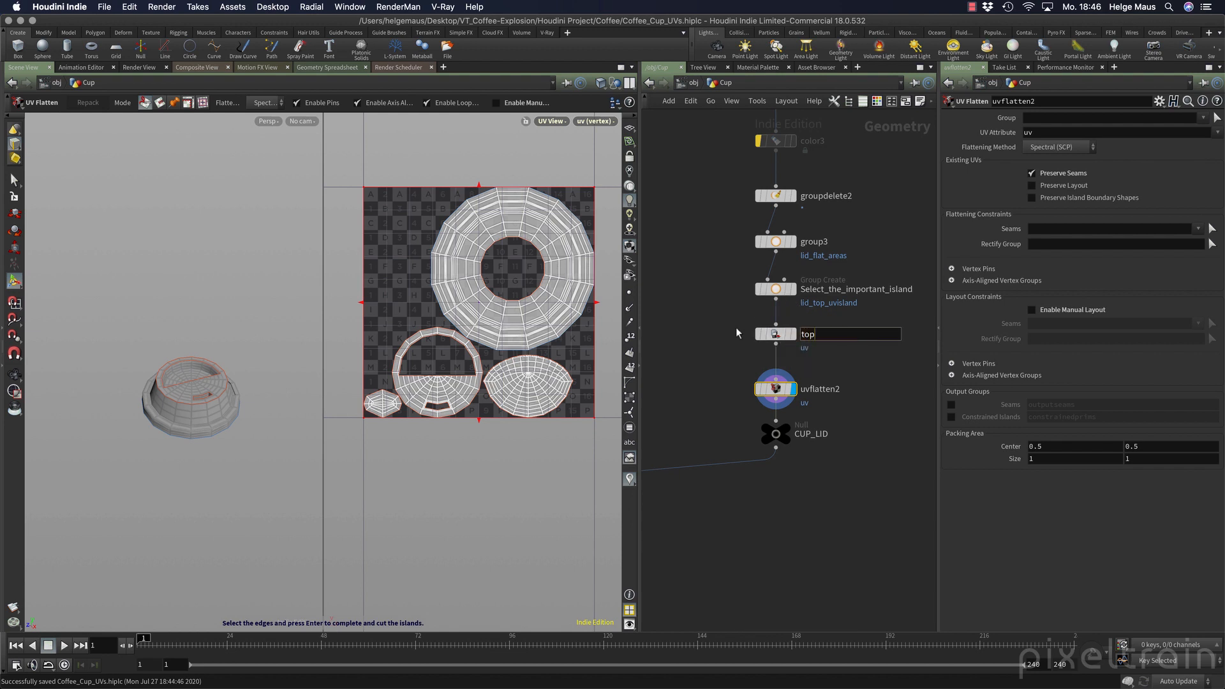
{"action": "type", "text": "_uvproject"}
{"action": "key", "text": "Return"}
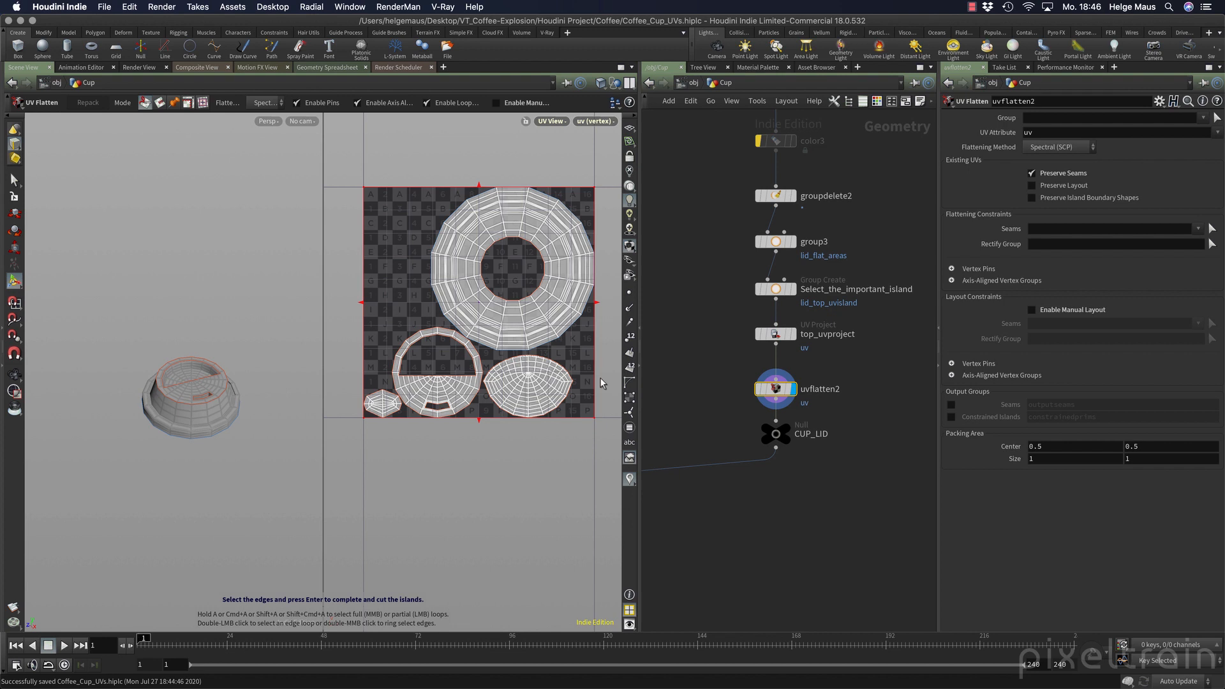
Cut a vertical UV seam down the lid's outer side wall, from the top rim to the lower edge, opening the wall into a strip.
{"action": "left_click_drag", "start_coordinate": [221, 419], "coordinate": [181, 395], "text": "alt"}
{"action": "right_click_drag", "start_coordinate": [181, 396], "coordinate": [324, 379], "text": "alt"}
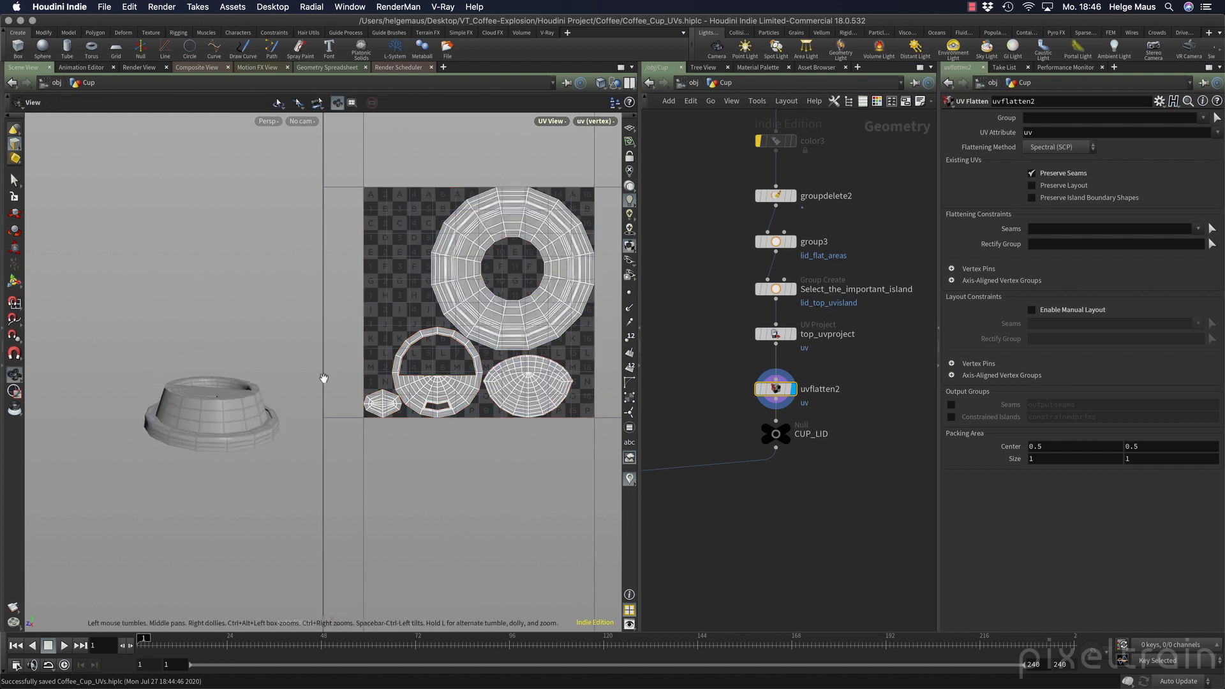
{"action": "middle_click_drag", "start_coordinate": [288, 349], "coordinate": [269, 310], "text": "alt"}
{"action": "left_click_drag", "start_coordinate": [196, 347], "coordinate": [208, 363], "text": "alt"}
{"action": "right_click_drag", "start_coordinate": [188, 355], "coordinate": [240, 347], "text": "alt"}
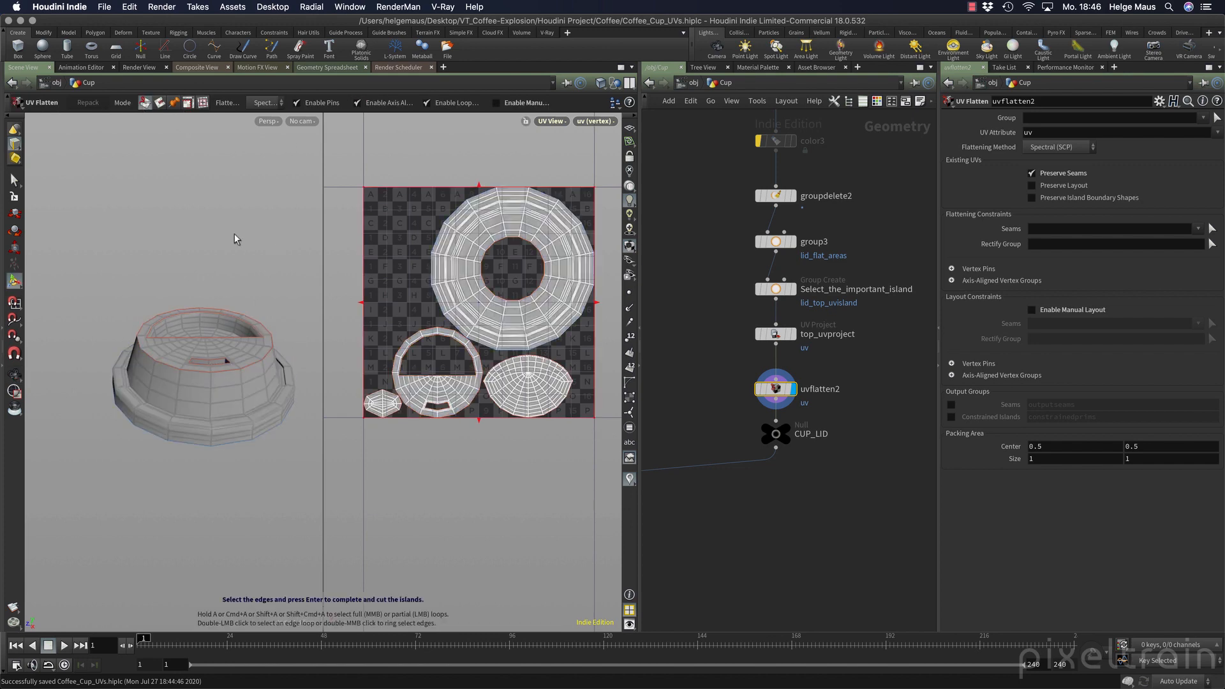
{"action": "left_click_drag", "start_coordinate": [233, 238], "coordinate": [268, 371], "text": "alt"}
{"action": "middle_click_drag", "start_coordinate": [160, 376], "coordinate": [252, 354], "text": "alt"}
{"action": "left_click_drag", "start_coordinate": [199, 351], "coordinate": [175, 378], "text": "alt"}
{"action": "right_click_drag", "start_coordinate": [175, 377], "coordinate": [220, 345], "text": "alt"}
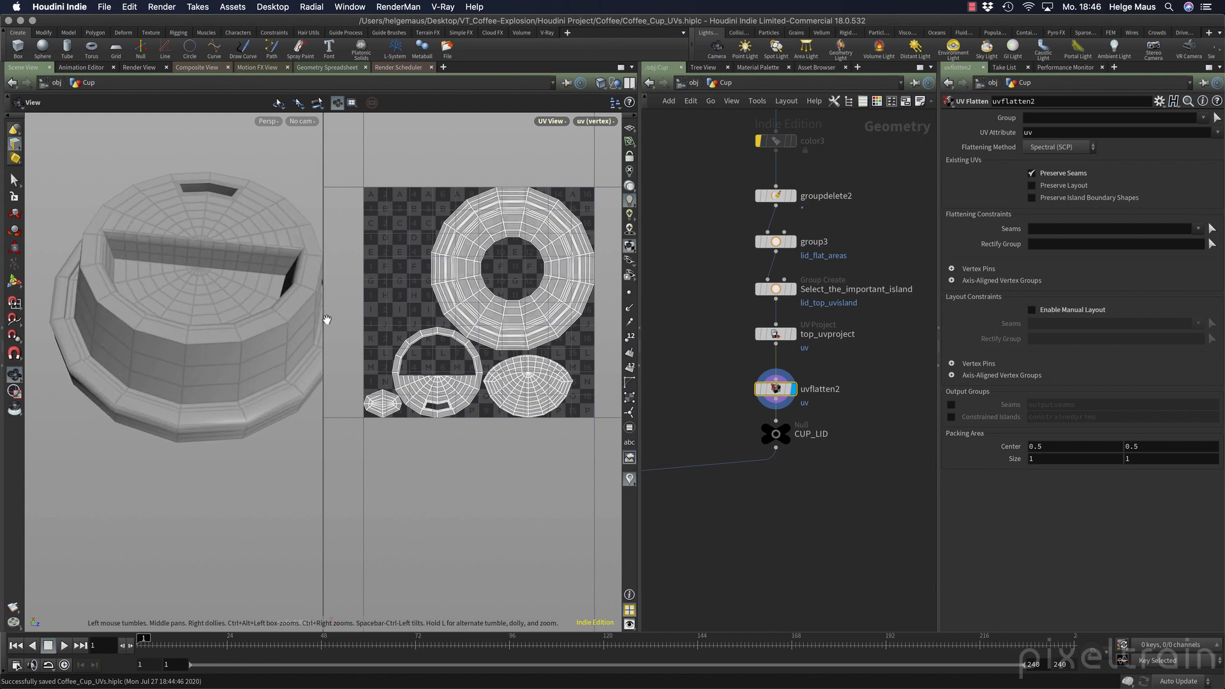
{"action": "left_click_drag", "start_coordinate": [221, 344], "coordinate": [189, 384], "text": "alt"}
{"action": "key", "text": "Return"}
{"action": "left_click", "coordinate": [190, 372]}
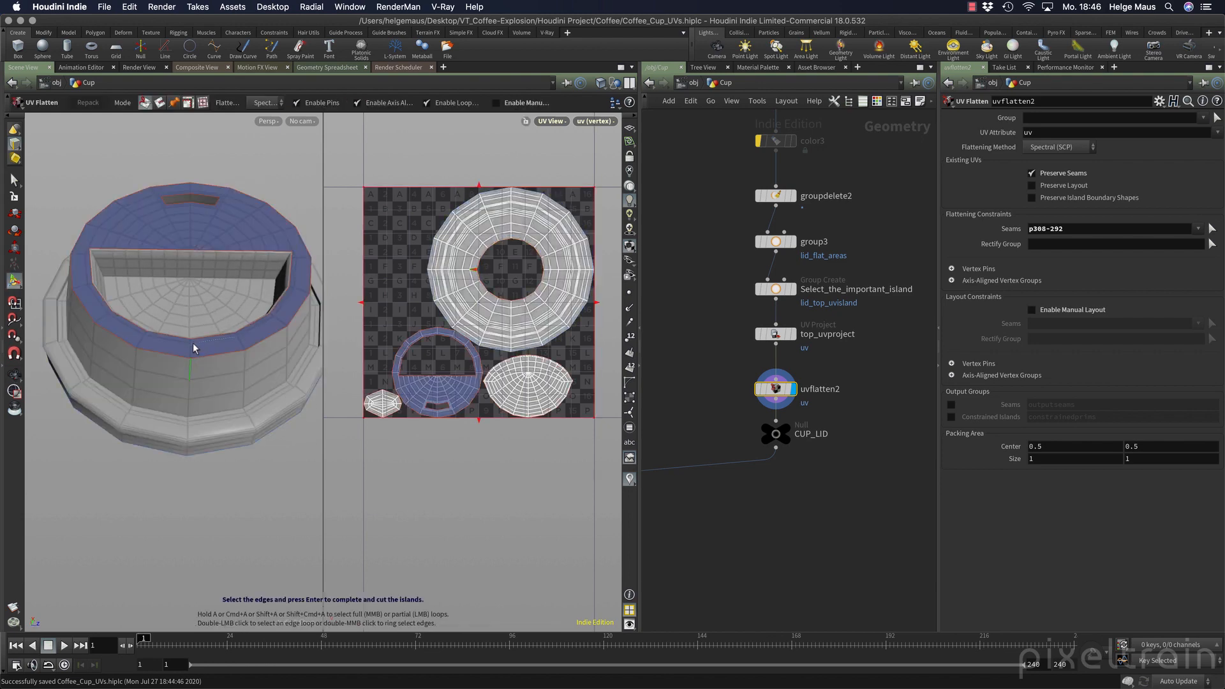
{"action": "left_click", "coordinate": [191, 348]}
{"action": "left_click_drag", "start_coordinate": [189, 341], "coordinate": [243, 340]}
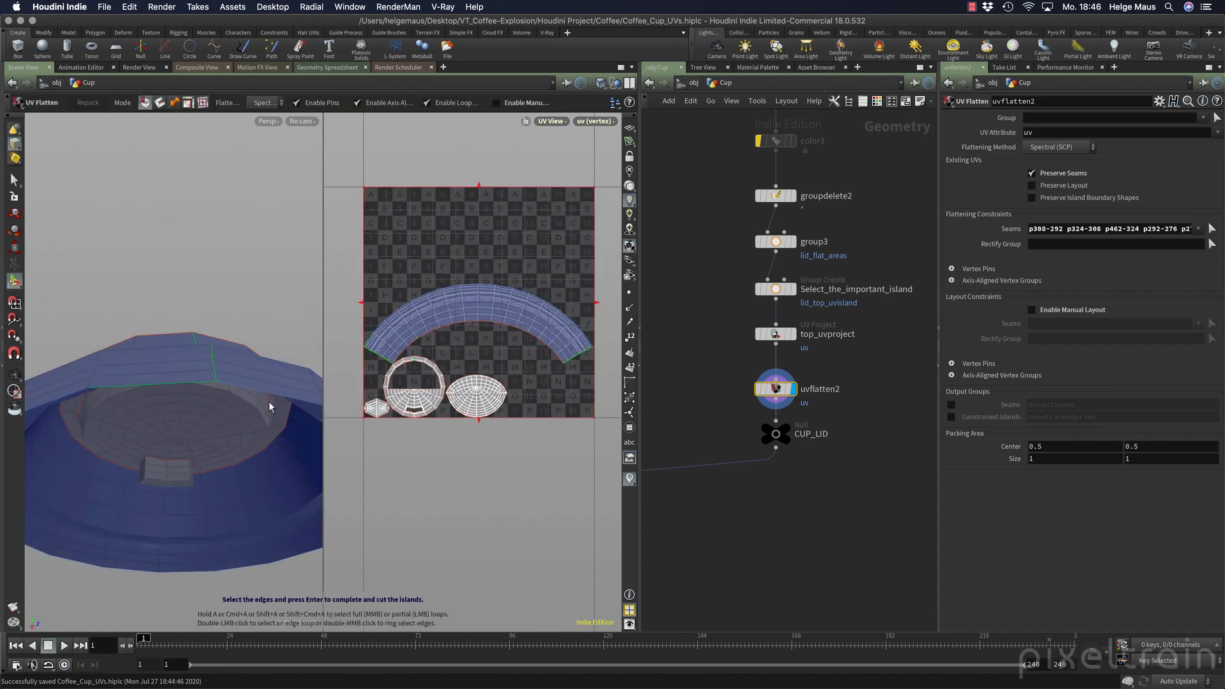
Undo the last seam edit along the lid's lower rim and check the vertical seam on the side wall.
{"action": "left_click_drag", "start_coordinate": [192, 381], "coordinate": [228, 362], "text": "alt"}
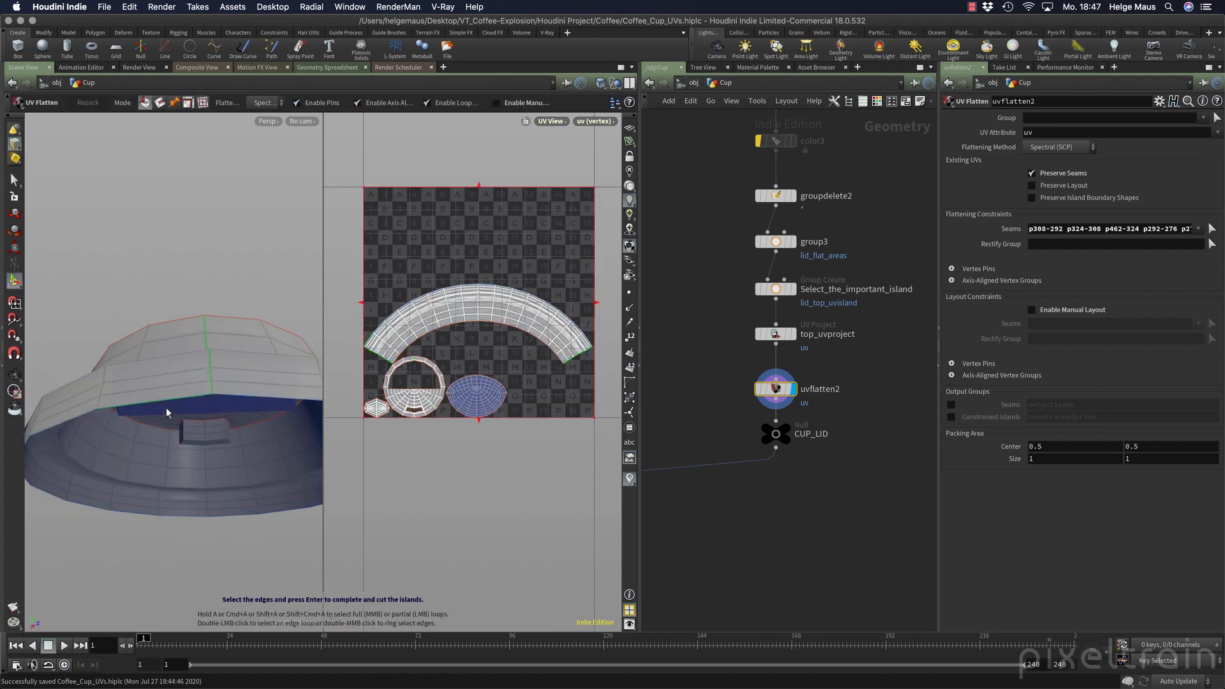
{"action": "key", "text": "Return"}
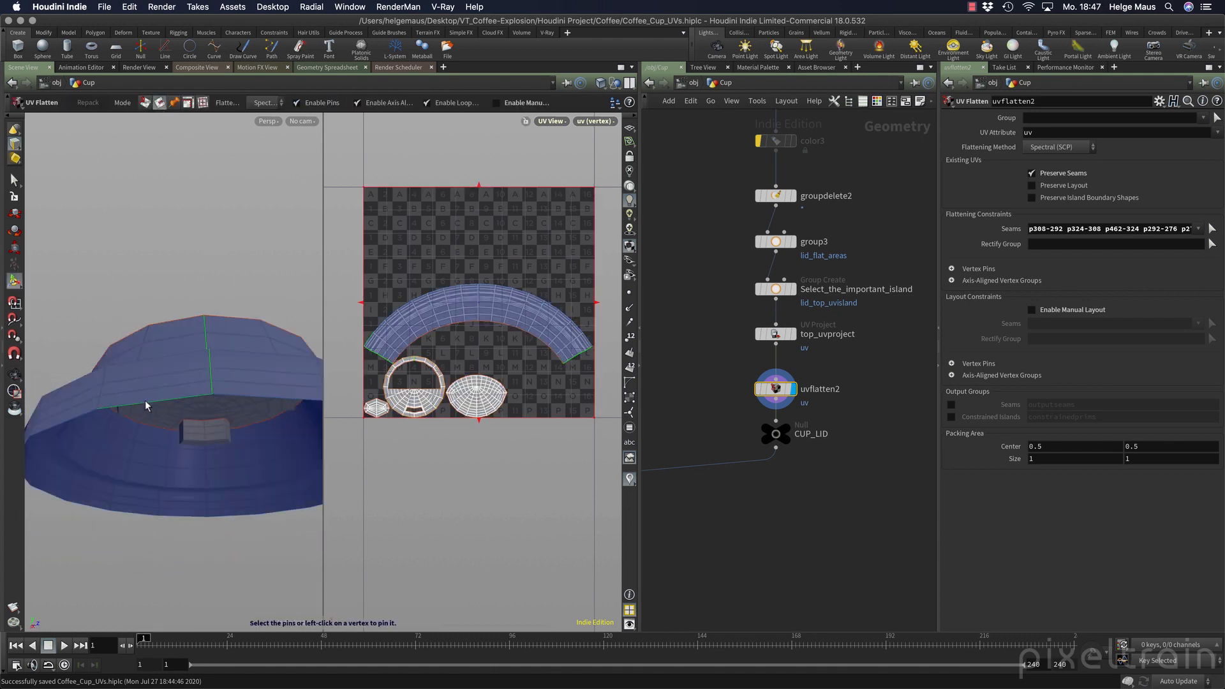
{"action": "key", "text": "super+z"}
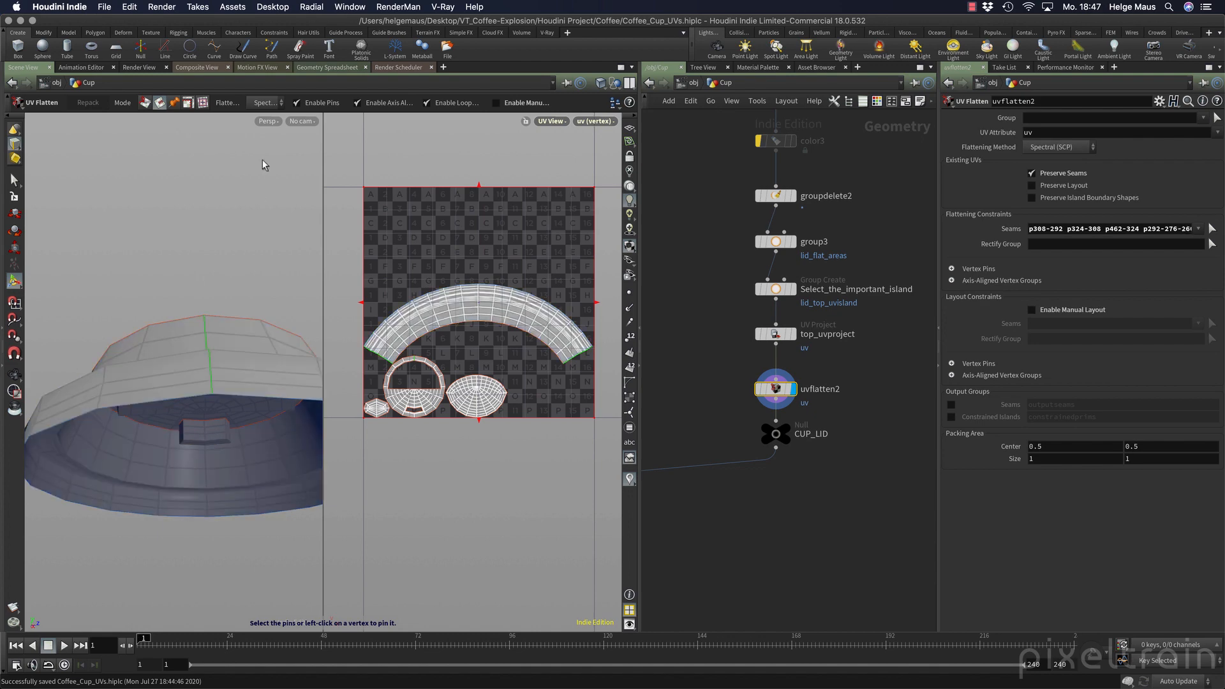
{"action": "left_click_drag", "start_coordinate": [231, 278], "coordinate": [224, 319], "text": "alt"}
{"action": "middle_click_drag", "start_coordinate": [223, 319], "coordinate": [177, 435], "text": "alt"}
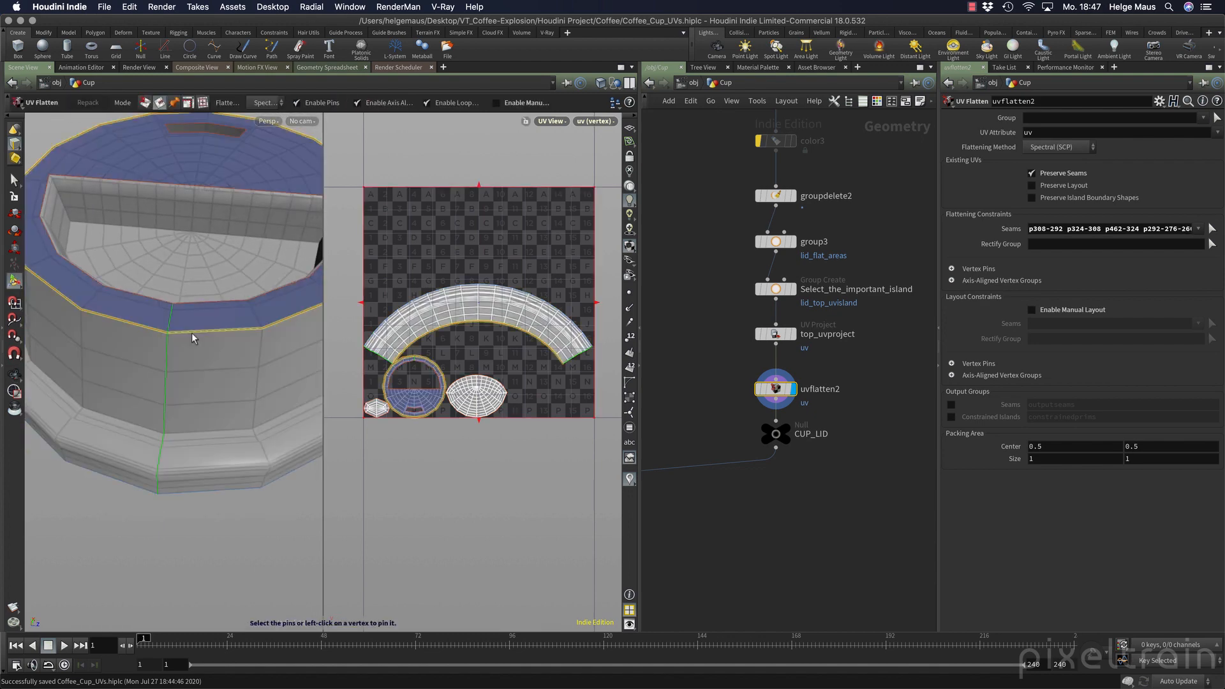
{"action": "left_click_drag", "start_coordinate": [192, 337], "coordinate": [194, 394], "text": "alt"}
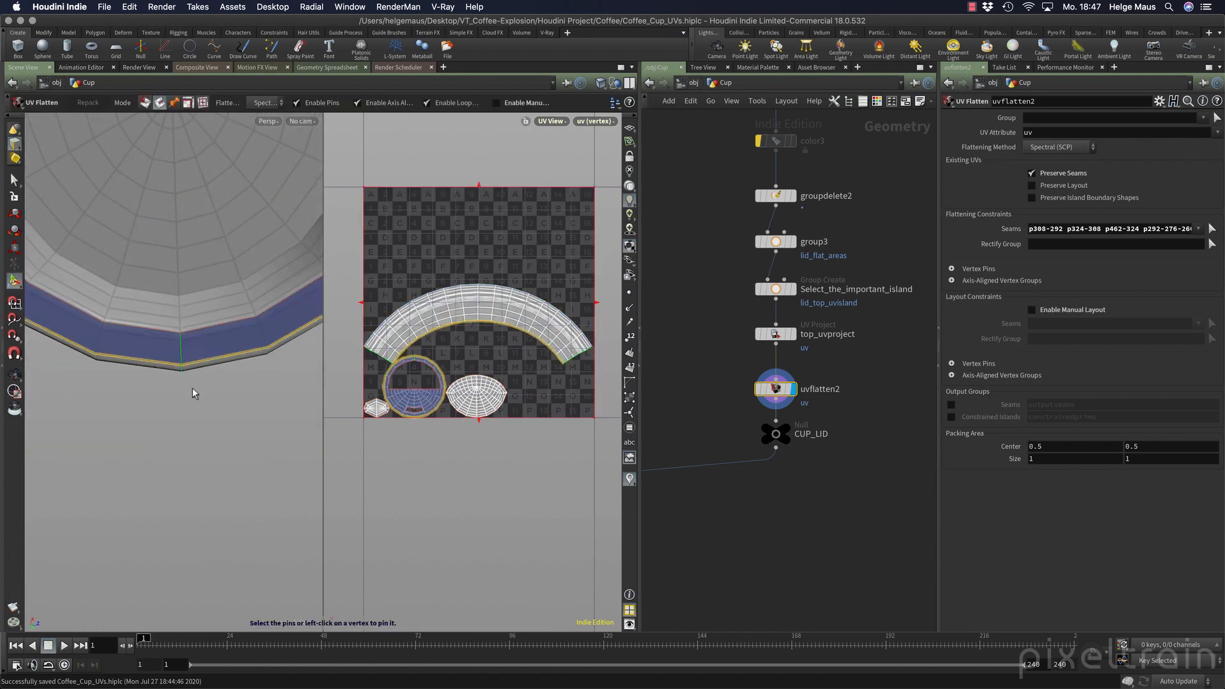
Switch UV Flatten to cutting new seams and cut a seam along part of the base edge of the lid's recess.
{"action": "left_click", "coordinate": [144, 104]}
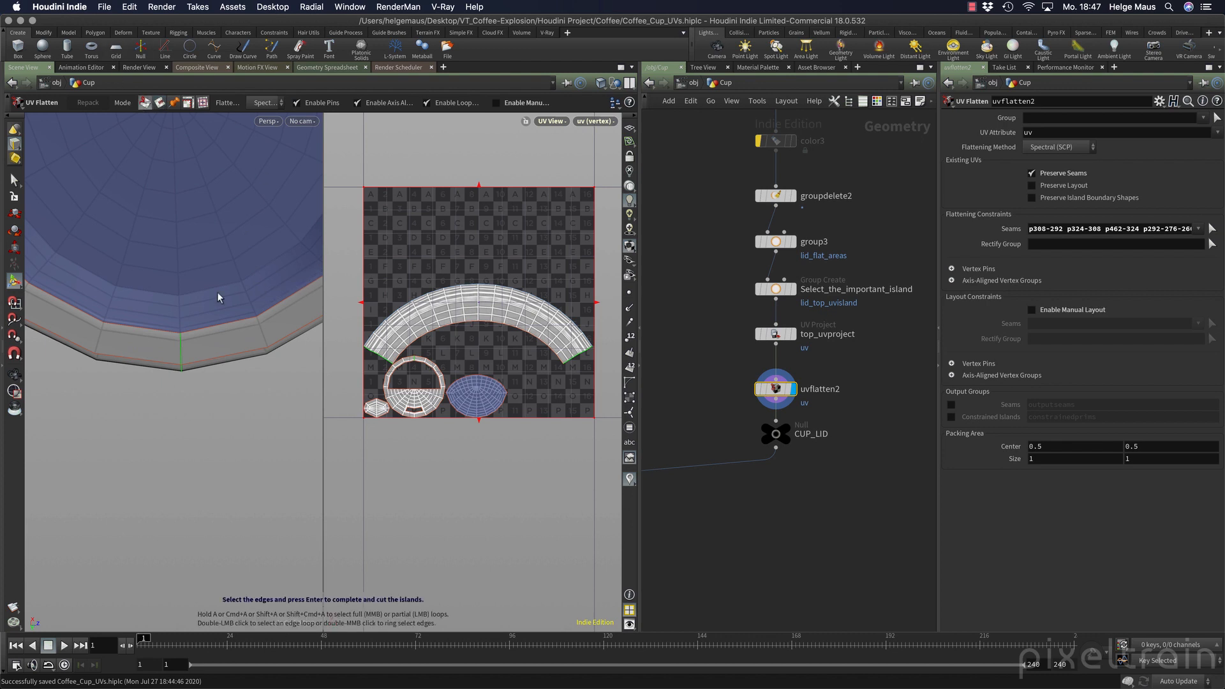
{"action": "left_click", "coordinate": [179, 301]}
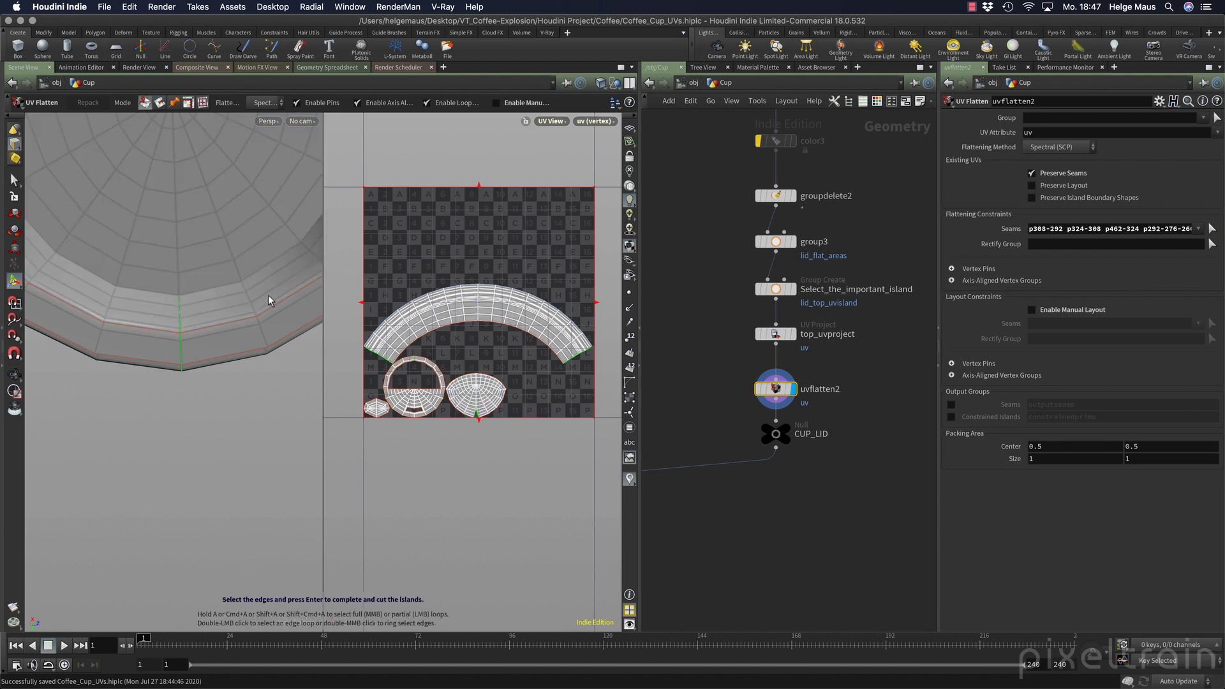
{"action": "left_click_drag", "start_coordinate": [211, 294], "coordinate": [236, 240], "text": "alt"}
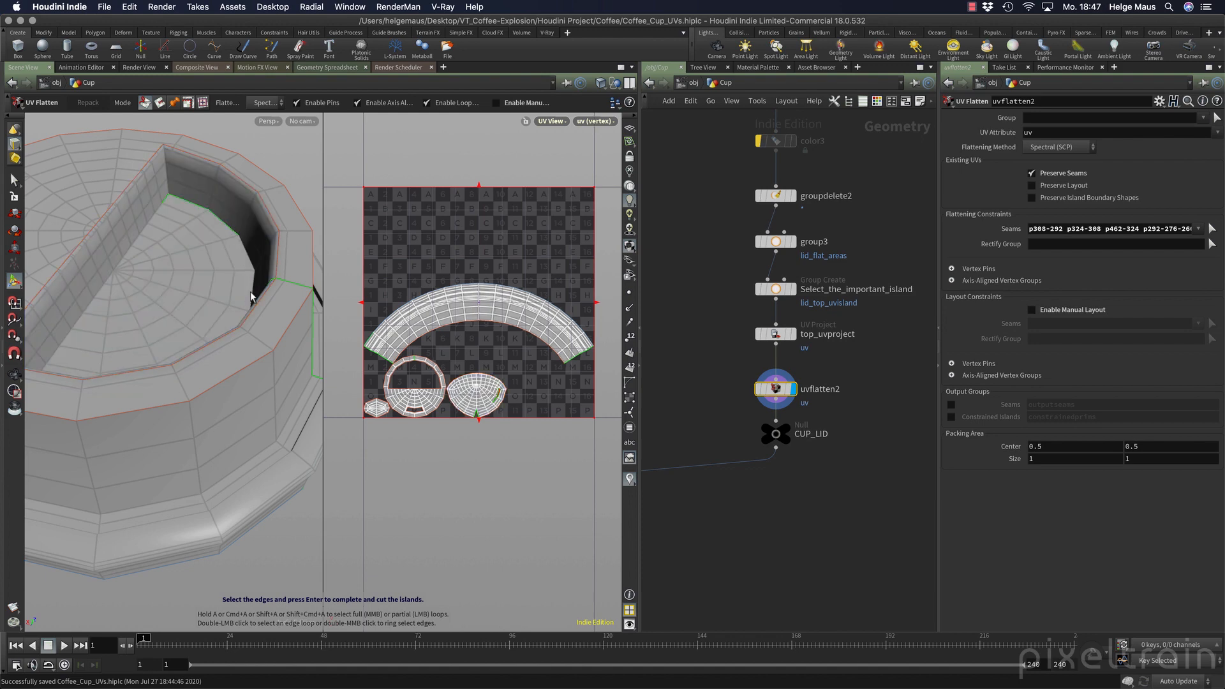
{"action": "left_click_drag", "start_coordinate": [251, 297], "coordinate": [251, 300]}
Visualize the checker texture on the lid and examine how it falls on the recess's floor and walls.
{"action": "right_click", "coordinate": [180, 258]}
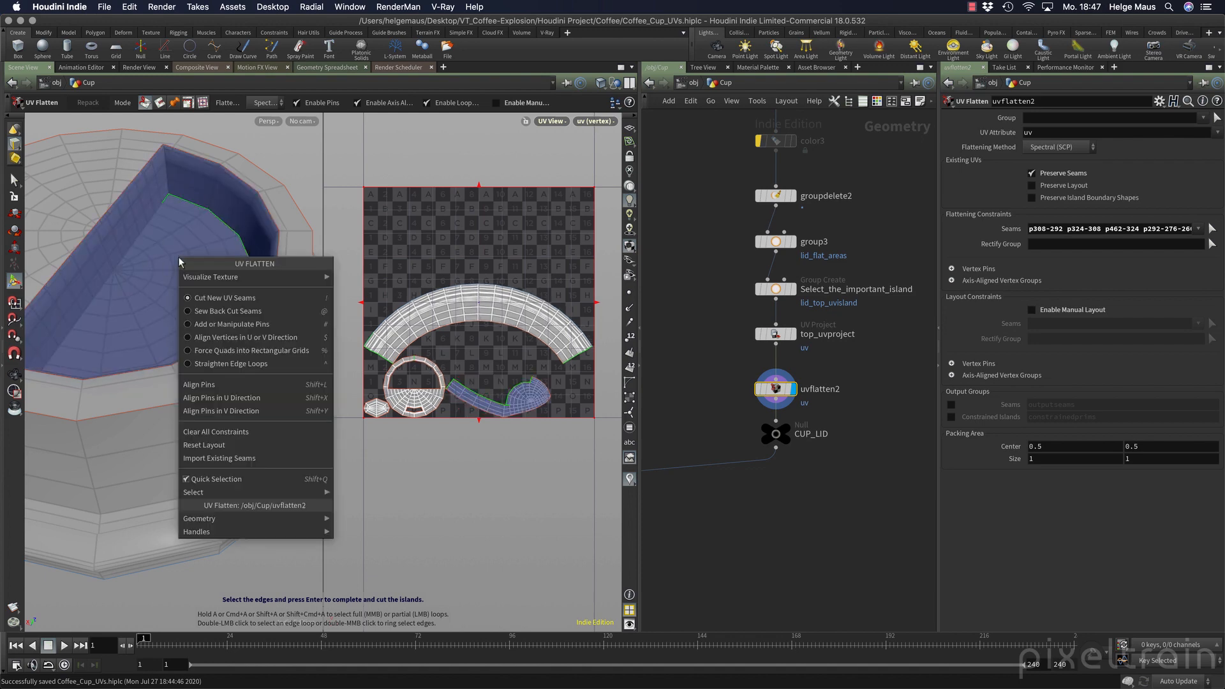
{"action": "mouse_move", "coordinate": [206, 276]}
{"action": "left_click", "coordinate": [383, 318]}
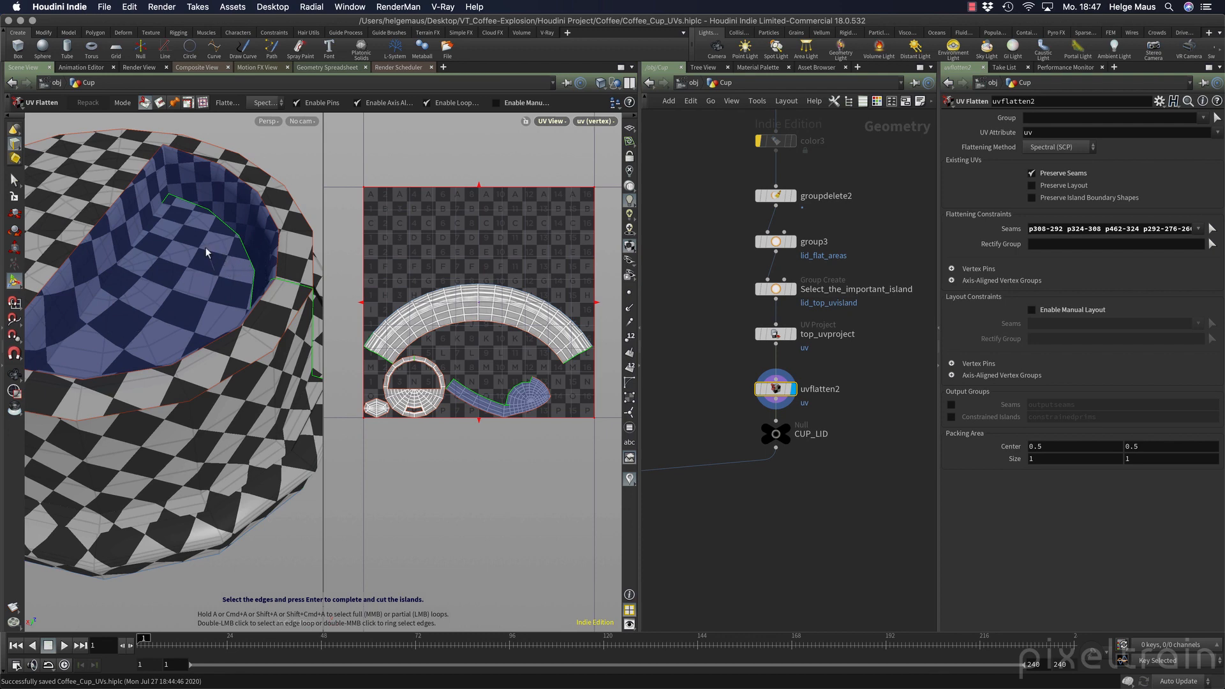
{"action": "scroll", "coordinate": [208, 253], "scroll_direction": "down", "scroll_amount": 5, "text": "shift"}
{"action": "scroll", "coordinate": [208, 256], "scroll_direction": "up", "scroll_amount": 5, "text": "shift"}
{"action": "scroll", "coordinate": [208, 256], "scroll_direction": "down", "scroll_amount": 3, "text": "shift"}
{"action": "scroll", "coordinate": [208, 257], "scroll_direction": "down", "scroll_amount": 2, "text": "shift"}
{"action": "mouse_move", "coordinate": [209, 255]}
{"action": "left_mouse_down", "text": "alt"}
{"action": "mouse_move", "coordinate": [281, 270]}
{"action": "mouse_move", "coordinate": [204, 273]}
{"action": "left_mouse_up", "text": "alt"}
{"action": "key", "text": "Return"}
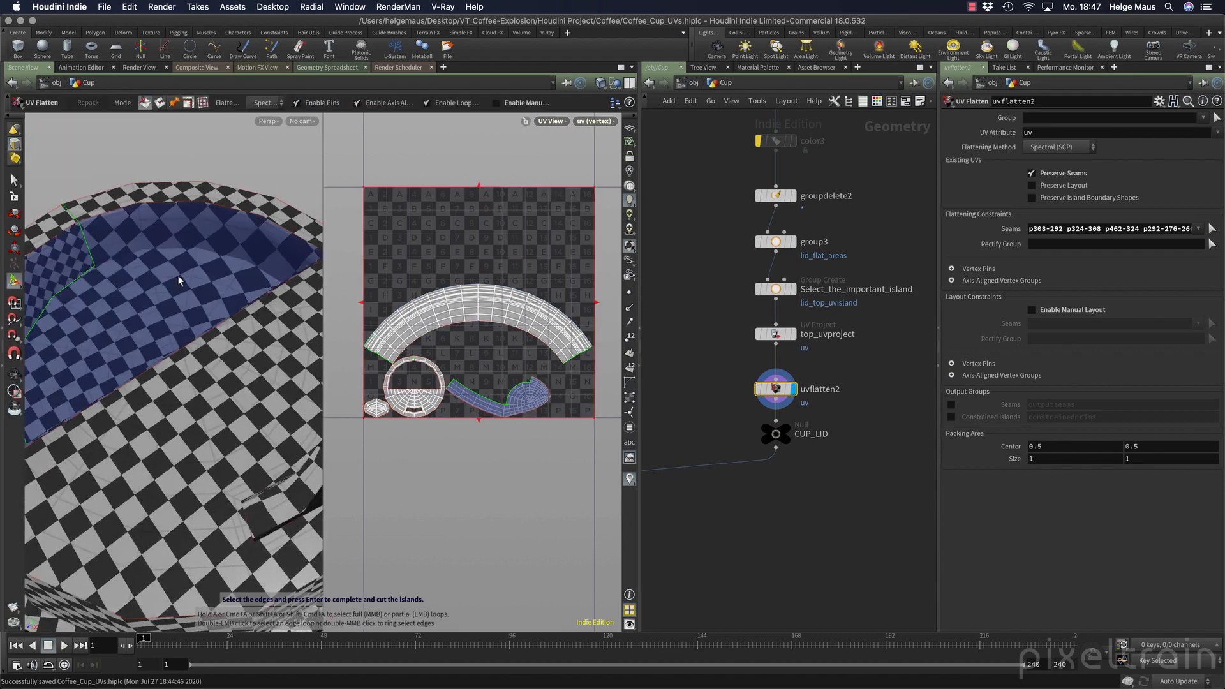
Cut the remaining seams around the base of the recess to separate its floor from its wall, and hide the checker texture.
{"action": "double_click", "coordinate": [210, 252]}
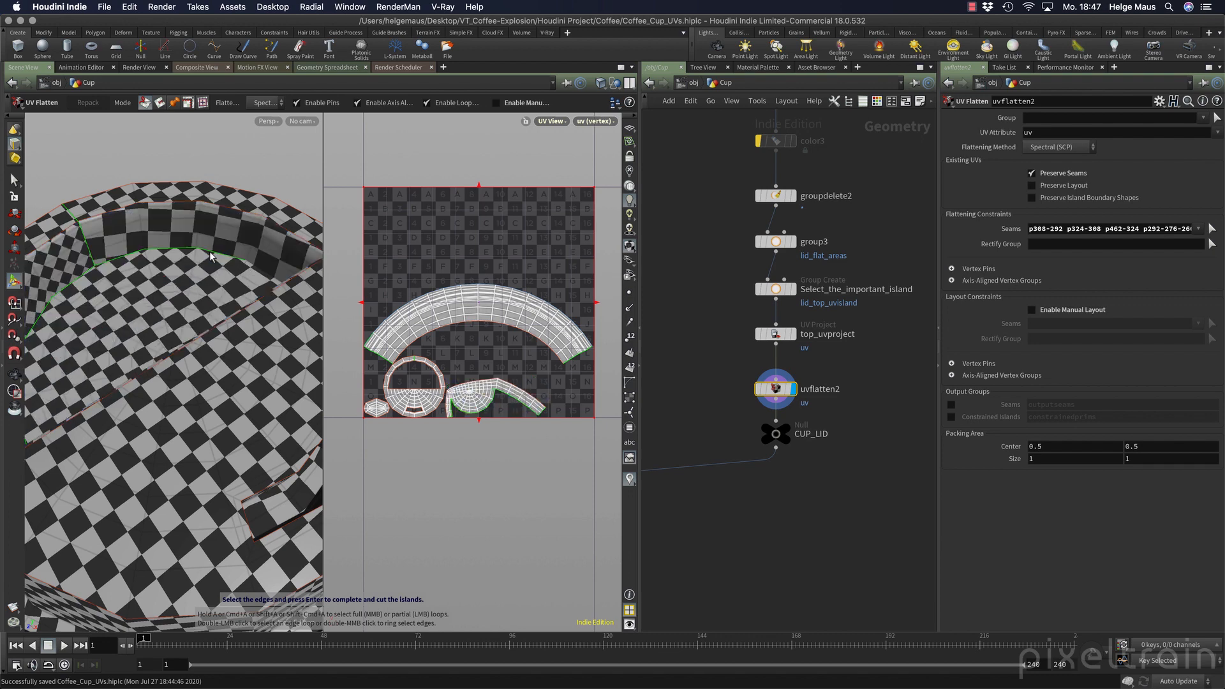
{"action": "left_click_drag", "start_coordinate": [273, 281], "coordinate": [228, 284], "text": "alt"}
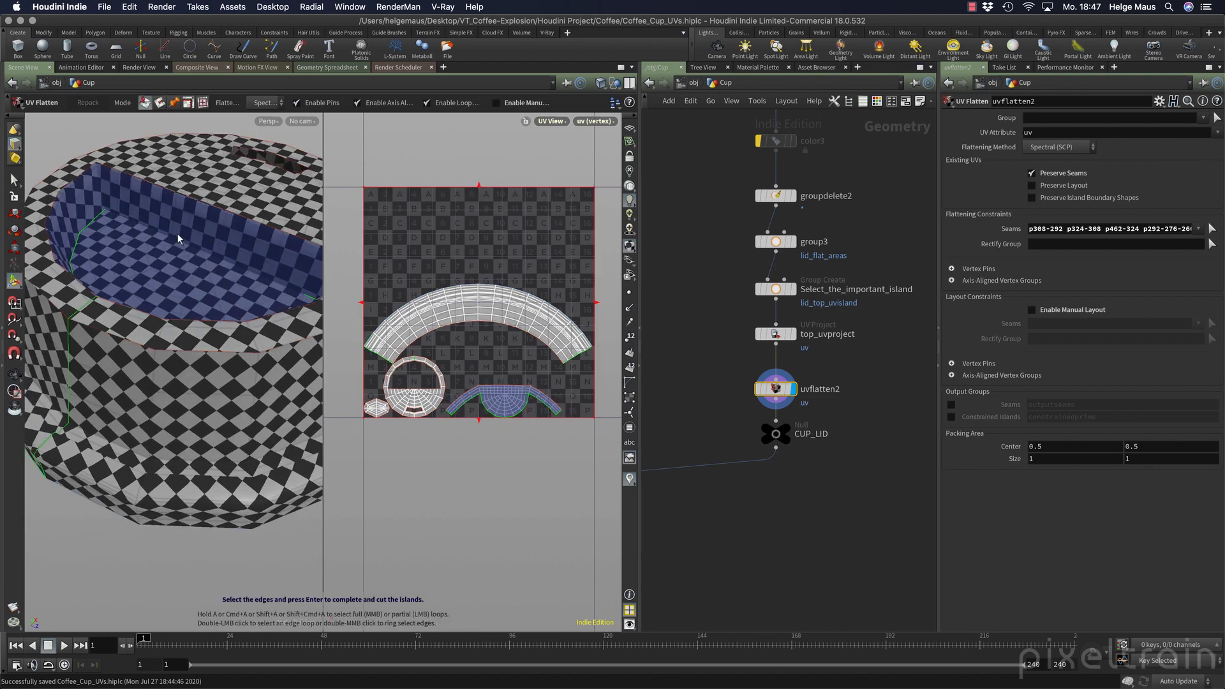
{"action": "double_click", "coordinate": [236, 268]}
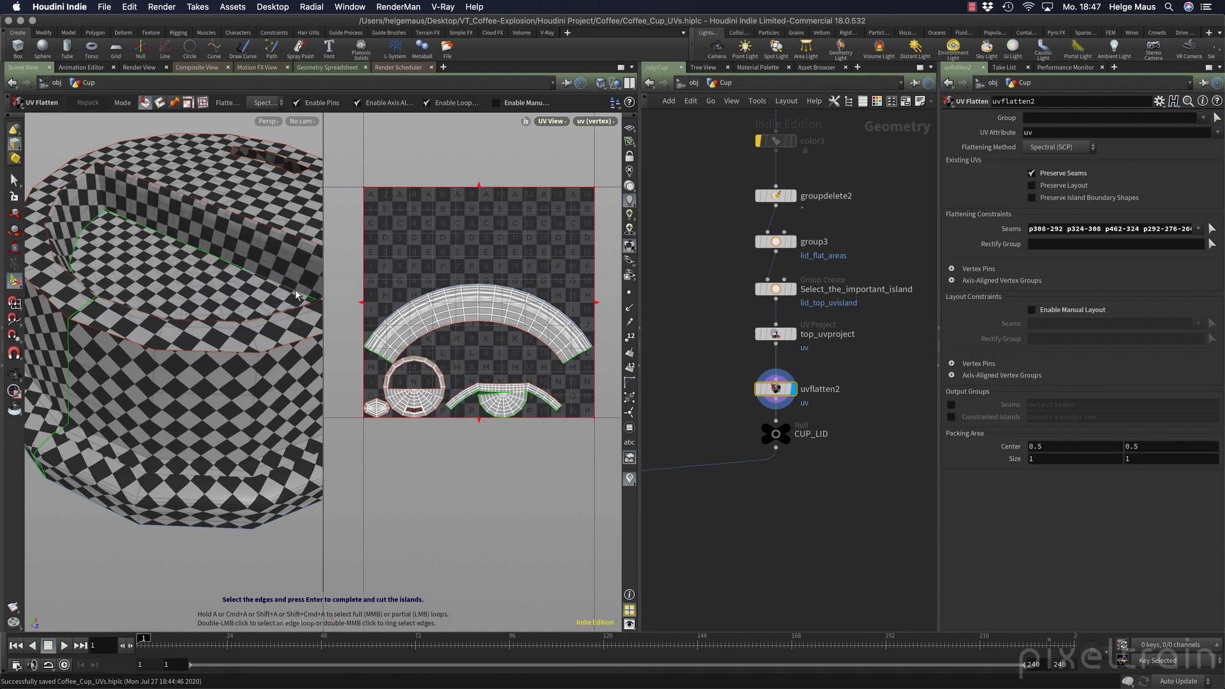
{"action": "left_click_drag", "start_coordinate": [308, 300], "coordinate": [119, 251], "text": "alt"}
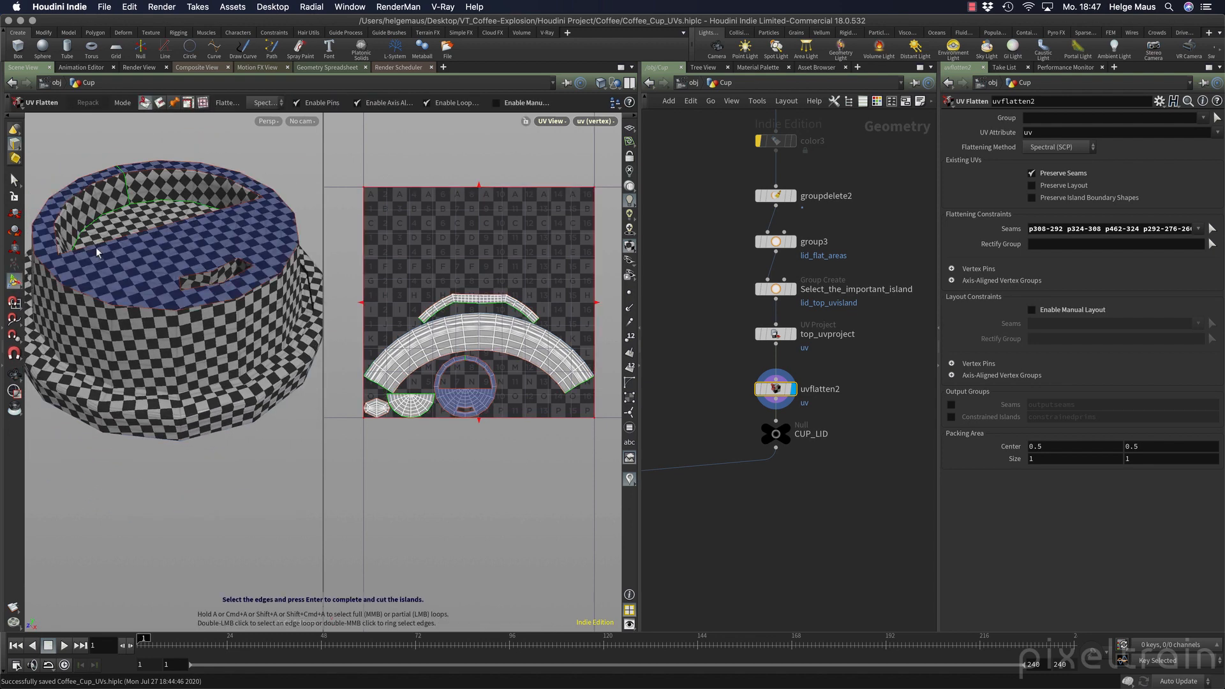
{"action": "right_click", "coordinate": [119, 251]}
{"action": "left_click", "coordinate": [274, 264]}
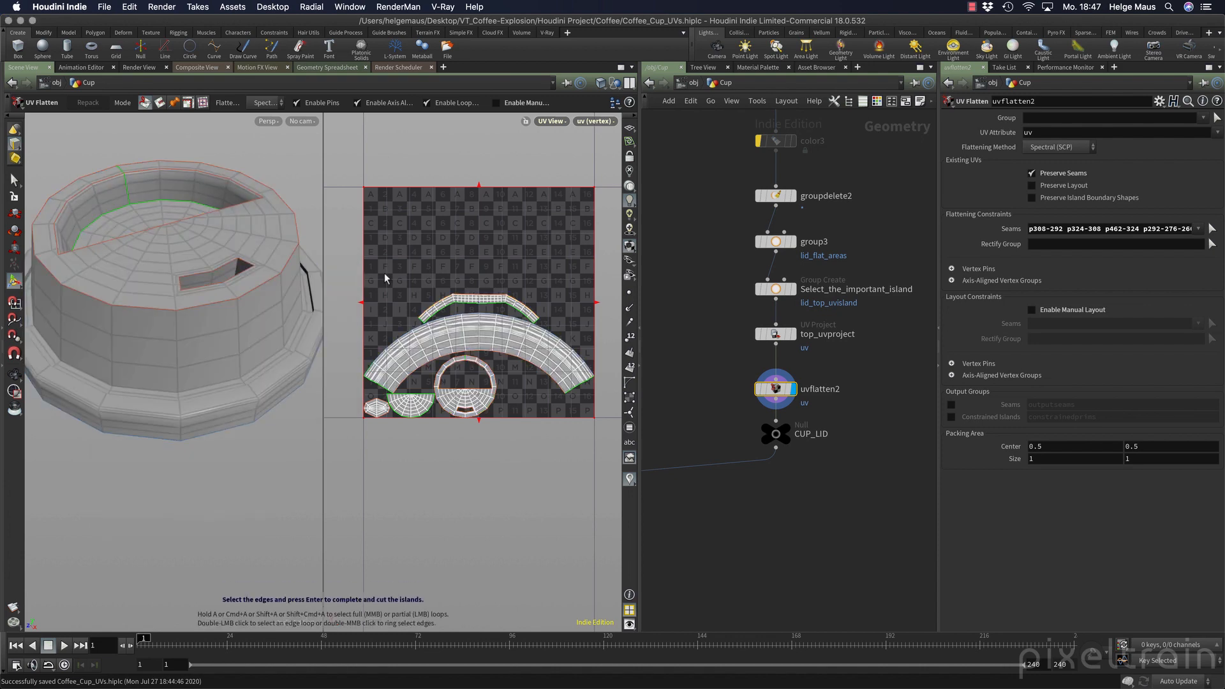
Cut a vertical seam in the inner wall of the lid's small drinking slot and seams along its lower front edges.
{"action": "left_click_drag", "start_coordinate": [300, 242], "coordinate": [230, 219], "text": "alt"}
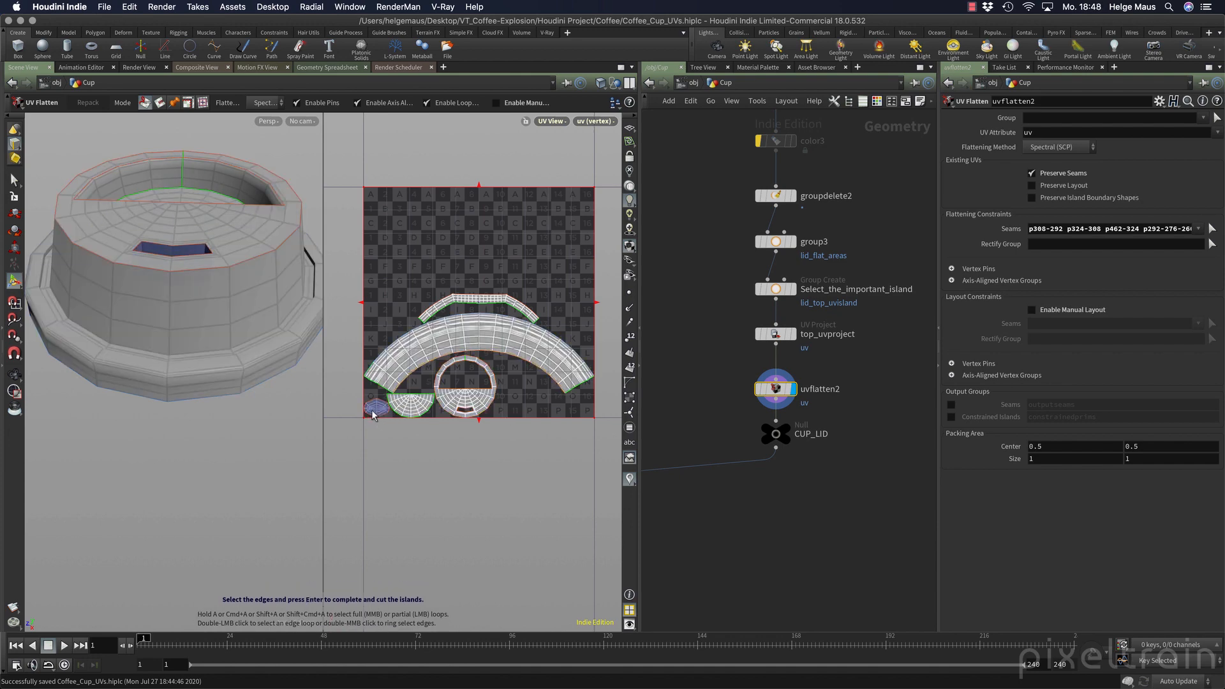
{"action": "right_click_drag", "start_coordinate": [115, 293], "coordinate": [258, 258], "text": "alt"}
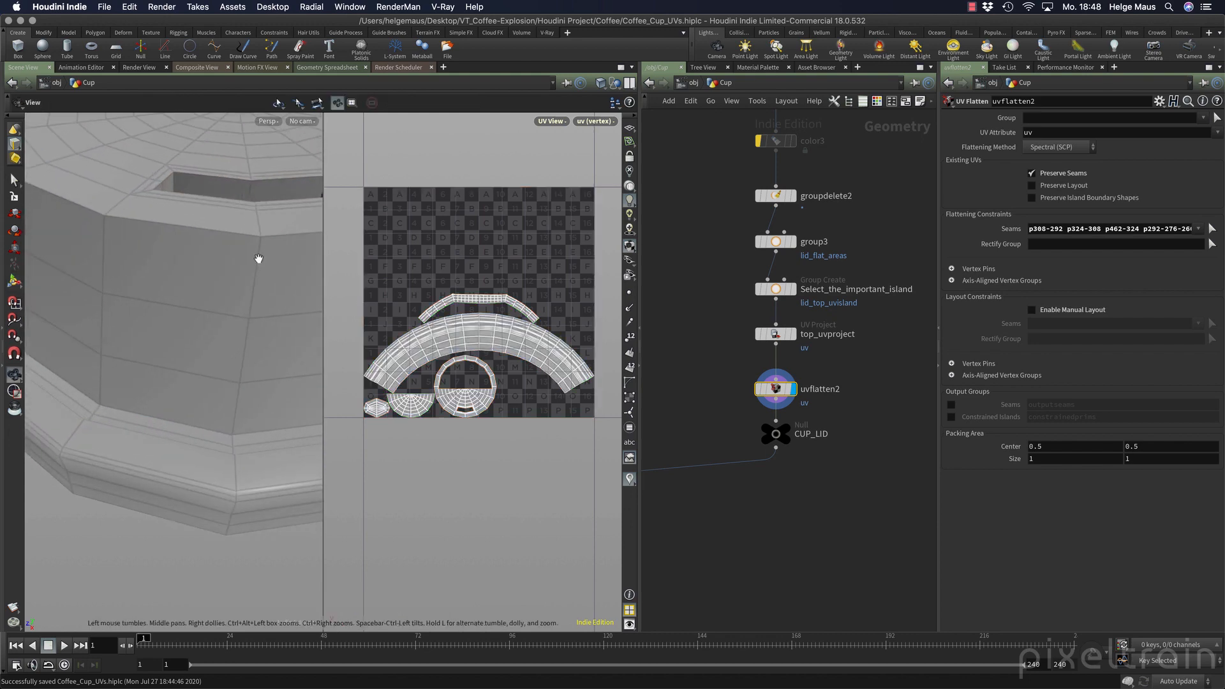
{"action": "left_click_drag", "start_coordinate": [258, 258], "coordinate": [171, 368]}
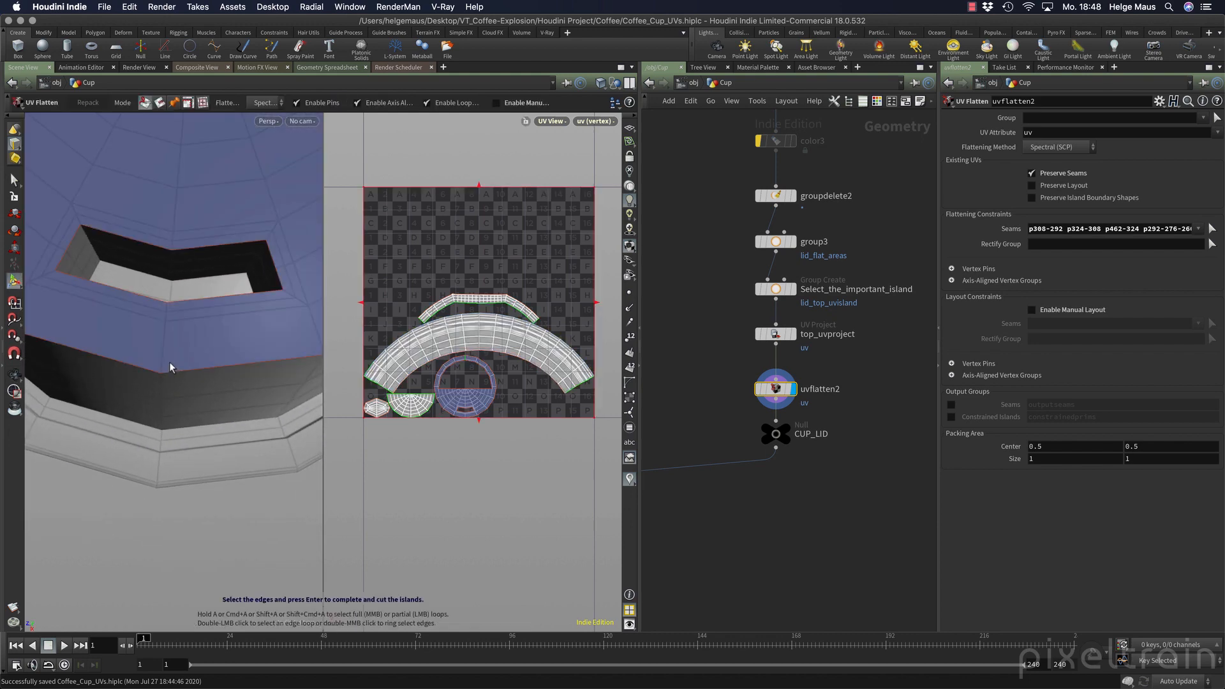
{"action": "left_click", "coordinate": [171, 255]}
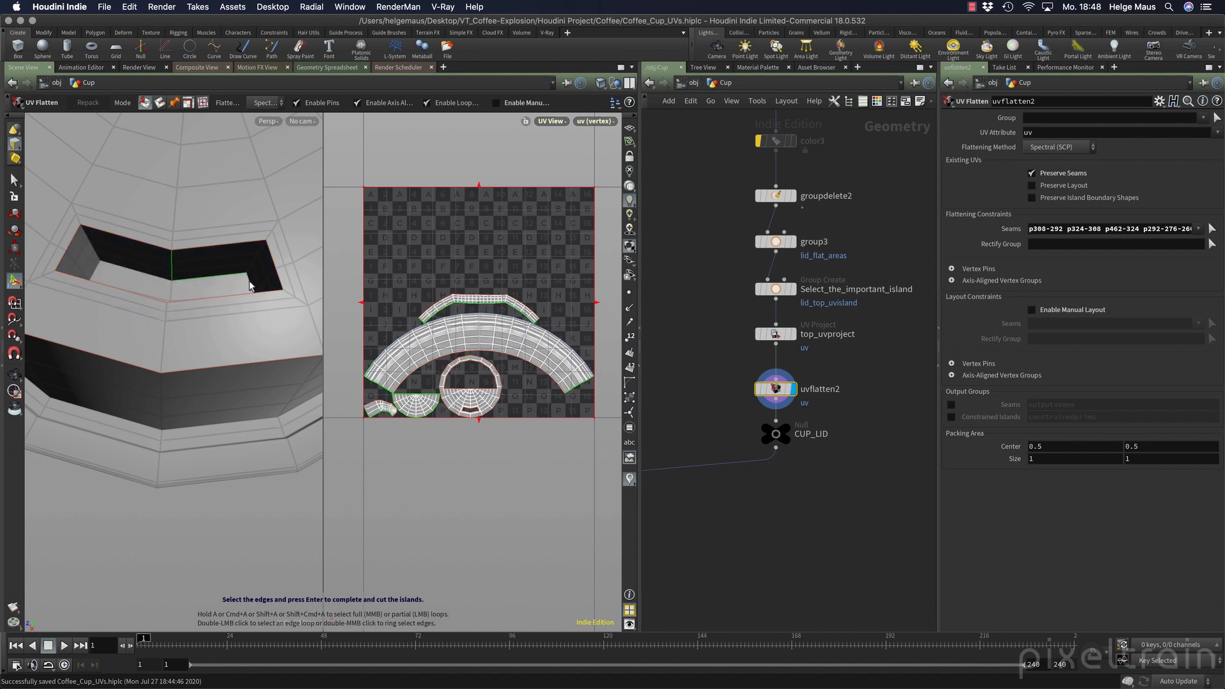
{"action": "left_click", "coordinate": [130, 269]}
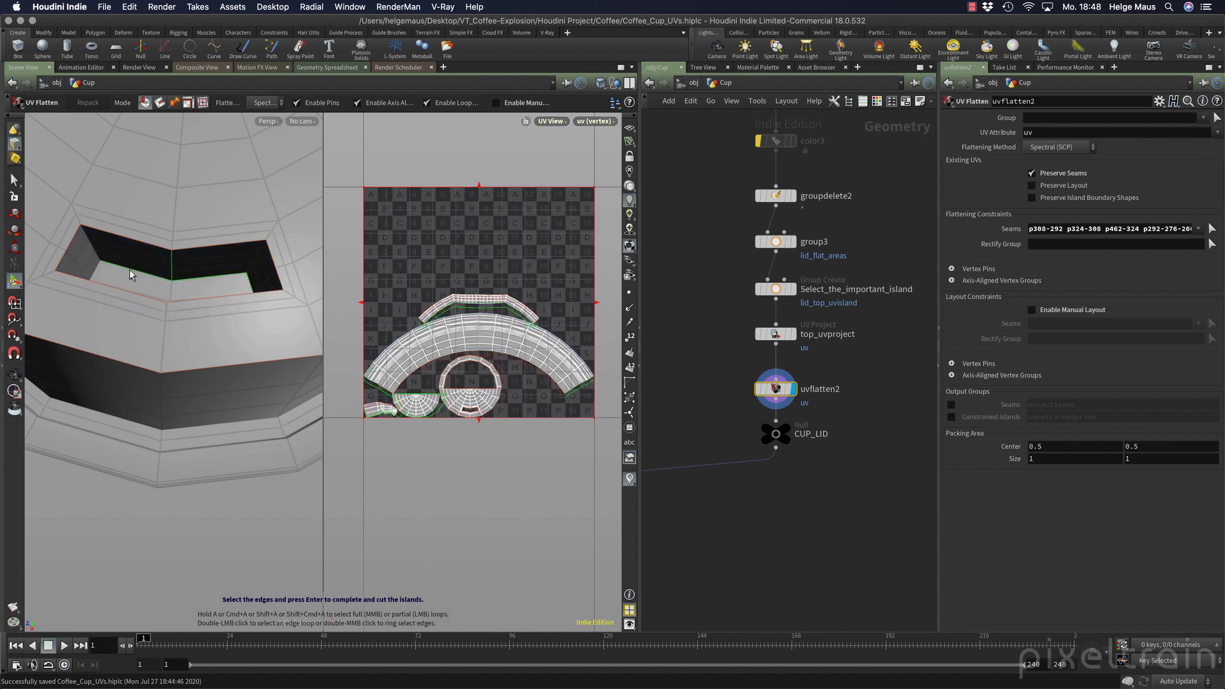
{"action": "left_click", "coordinate": [96, 269]}
Cut the remaining seams around the drinking slot's base so its wall and bottom become separate UV islands.
{"action": "left_click_drag", "start_coordinate": [171, 266], "coordinate": [275, 204], "text": "alt"}
{"action": "key", "text": "Escape"}
{"action": "key", "text": "Return"}
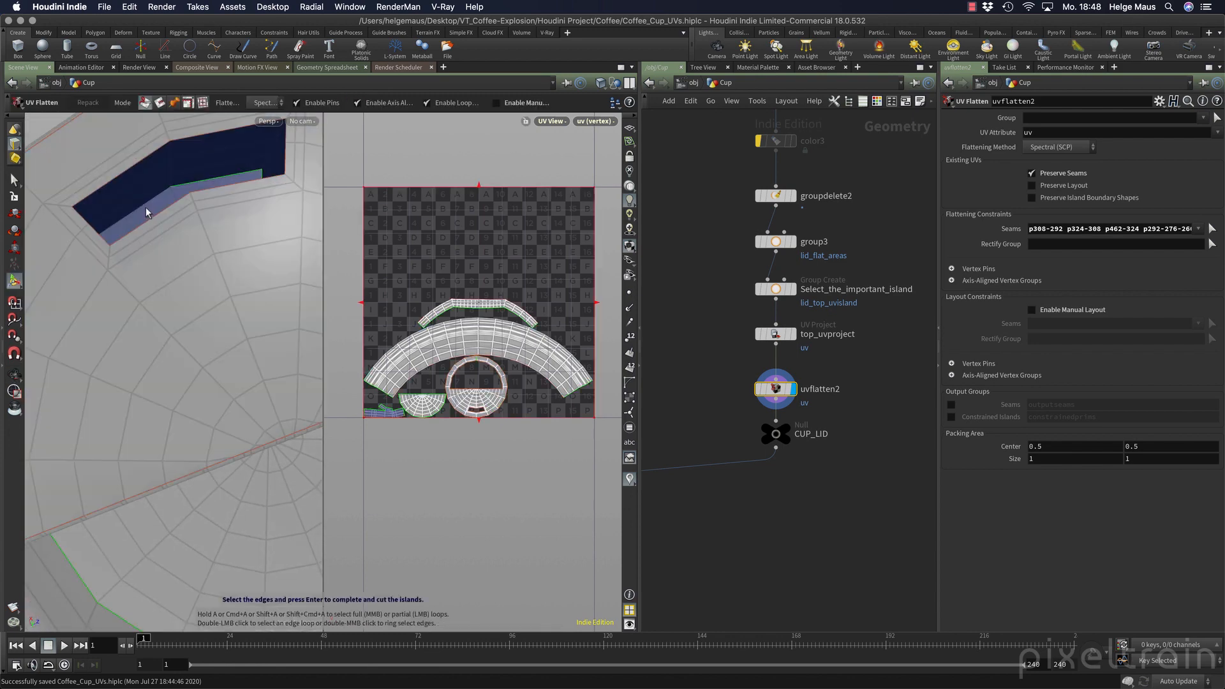
{"action": "key", "text": "Escape"}
{"action": "left_click_drag", "start_coordinate": [152, 202], "coordinate": [241, 204]}
{"action": "key", "text": "Return"}
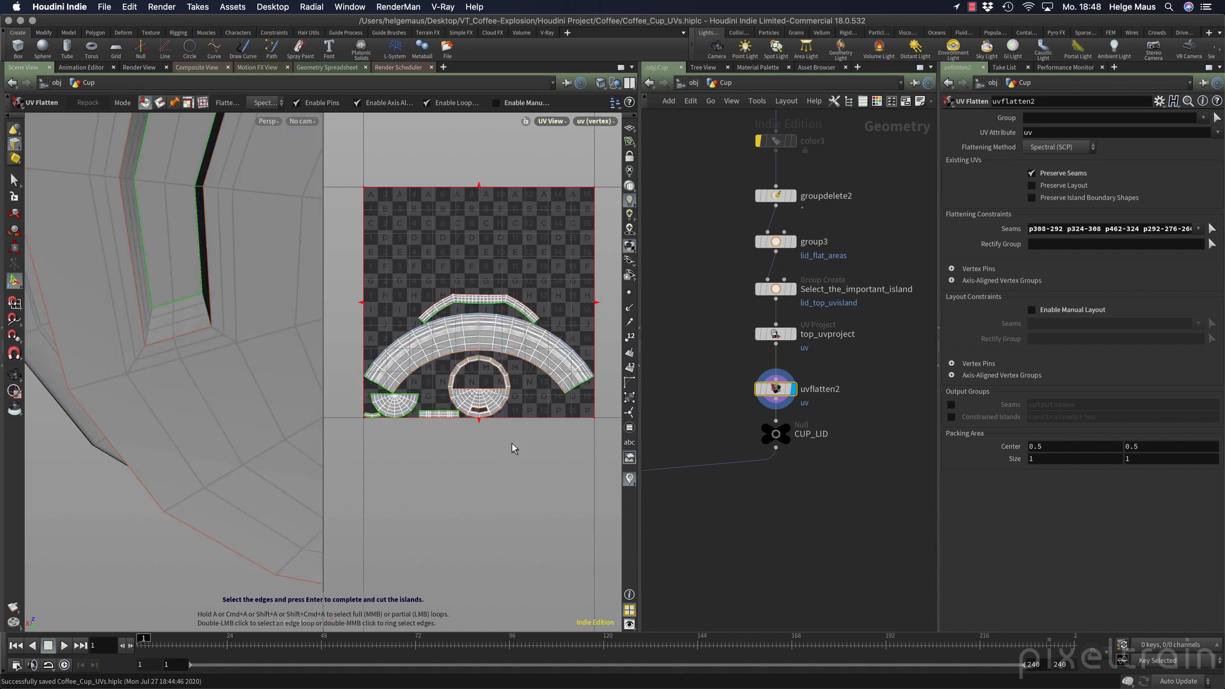
Inspect the lid's UV islands and geometry from several angles, and check the attribute and group information of uvflatten2.
{"action": "key", "text": "Escape"}
{"action": "scroll", "coordinate": [402, 428], "scroll_direction": "up", "scroll_amount": 2}
{"action": "mouse_move", "coordinate": [402, 428]}
{"action": "right_mouse_down"}
{"action": "mouse_move", "coordinate": [508, 413]}
{"action": "mouse_move", "coordinate": [423, 425]}
{"action": "right_mouse_up"}
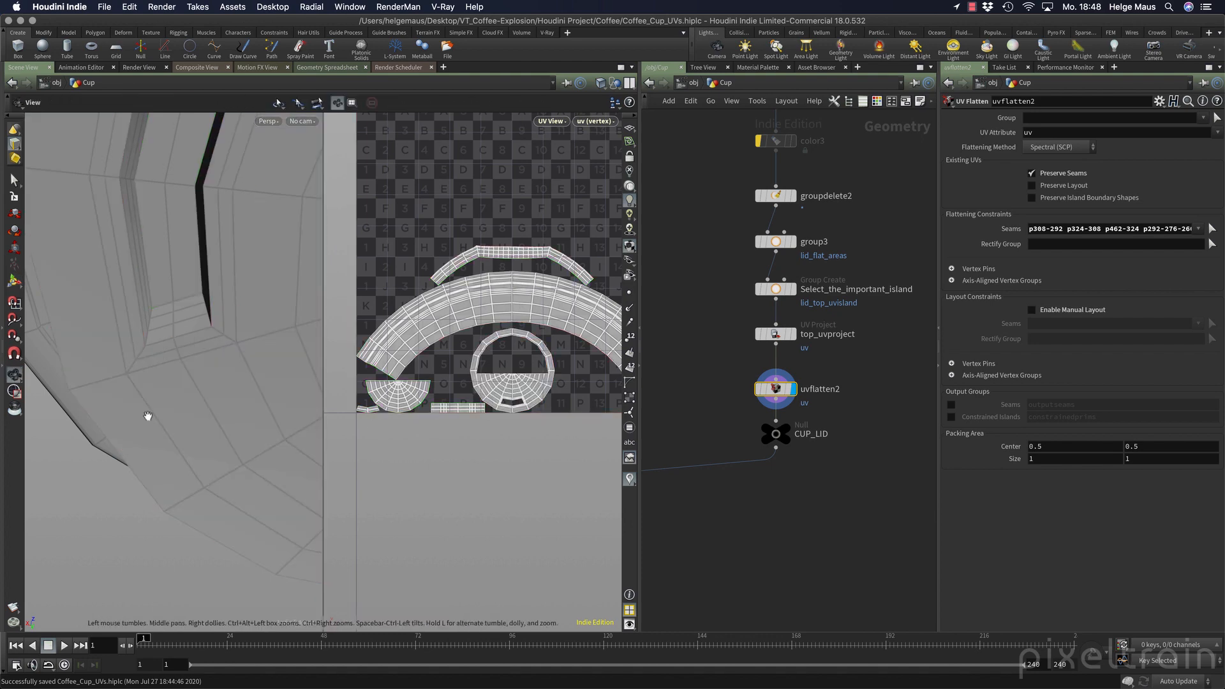
{"action": "left_click_drag", "start_coordinate": [150, 419], "coordinate": [182, 411]}
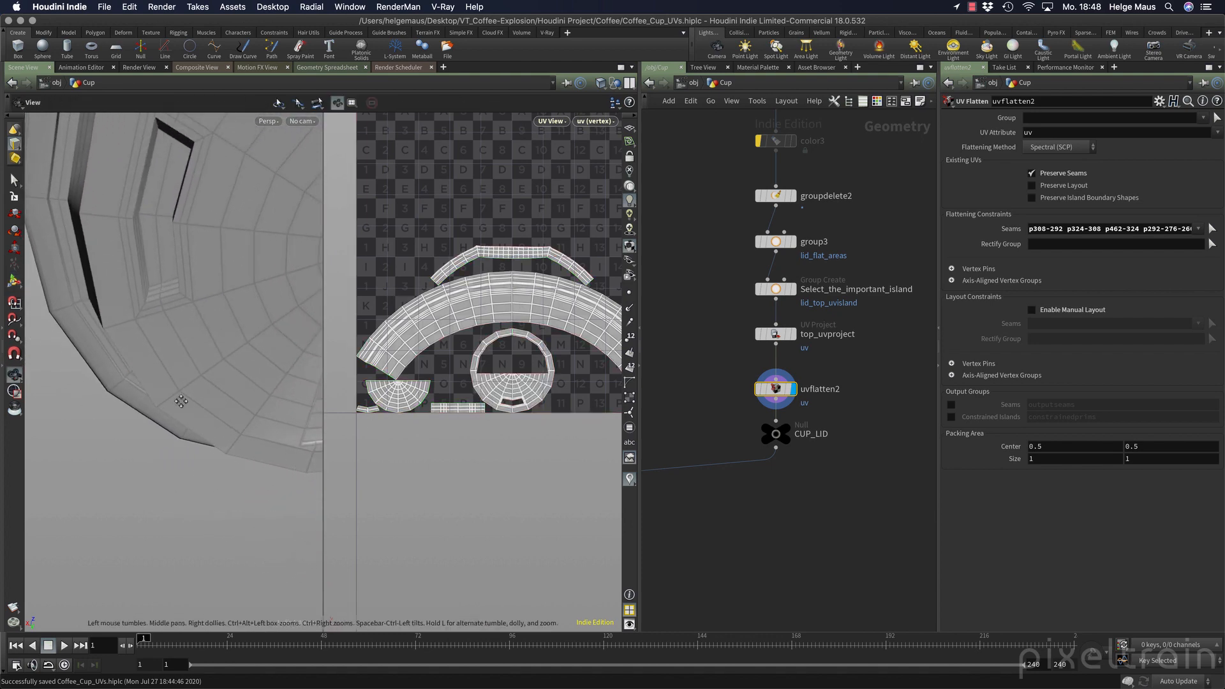
{"action": "key", "text": "Return"}
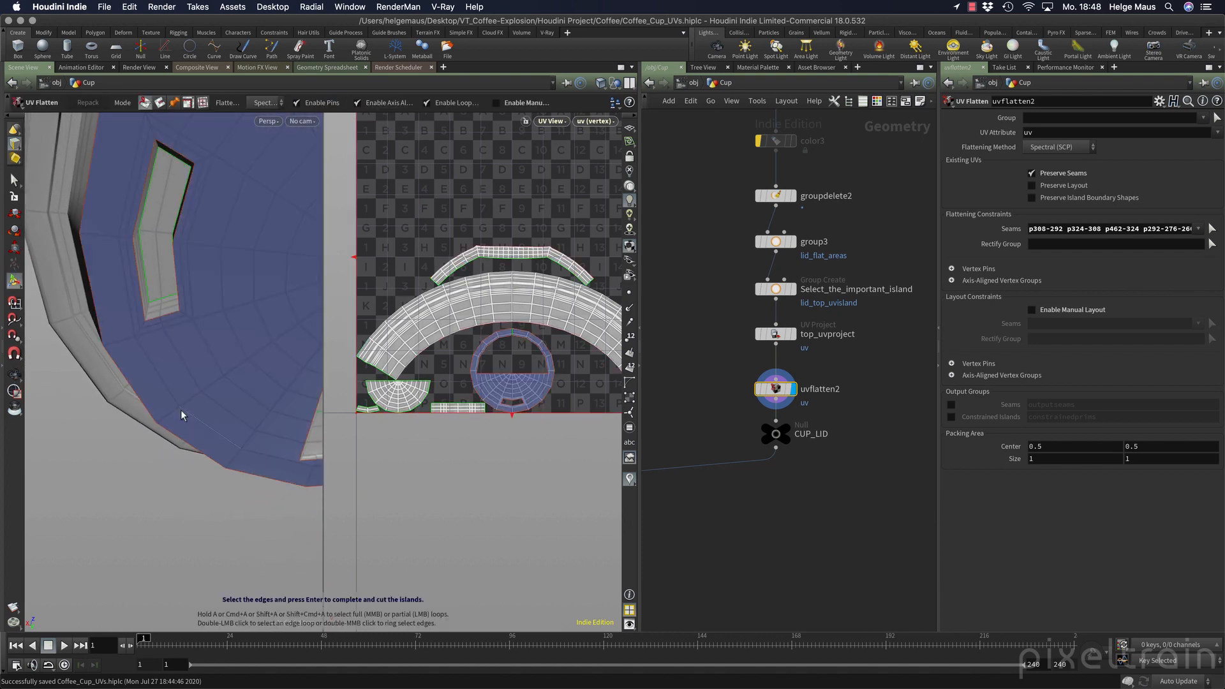
{"action": "key", "text": "space+h"}
{"action": "left_click_drag", "start_coordinate": [234, 381], "coordinate": [184, 412]}
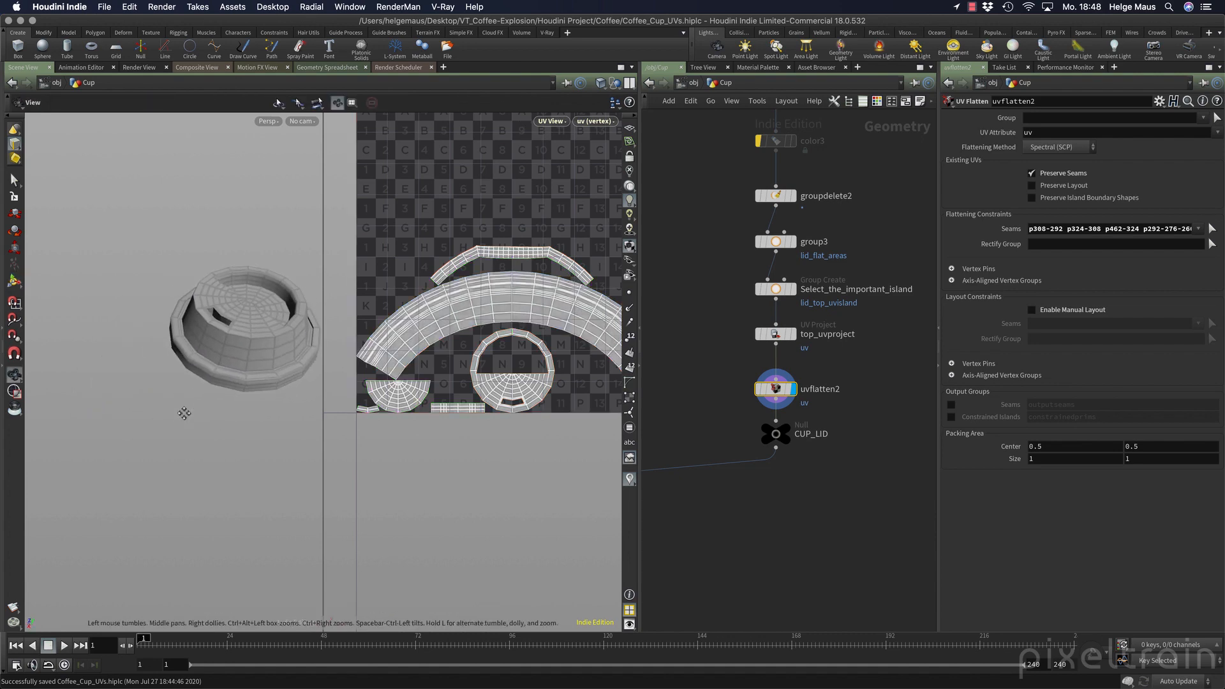
{"action": "middle_click_drag", "start_coordinate": [184, 413], "coordinate": [138, 427]}
{"action": "right_click_drag", "start_coordinate": [138, 426], "coordinate": [275, 362]}
{"action": "left_click_drag", "start_coordinate": [276, 362], "coordinate": [193, 371]}
{"action": "key", "text": "Return"}
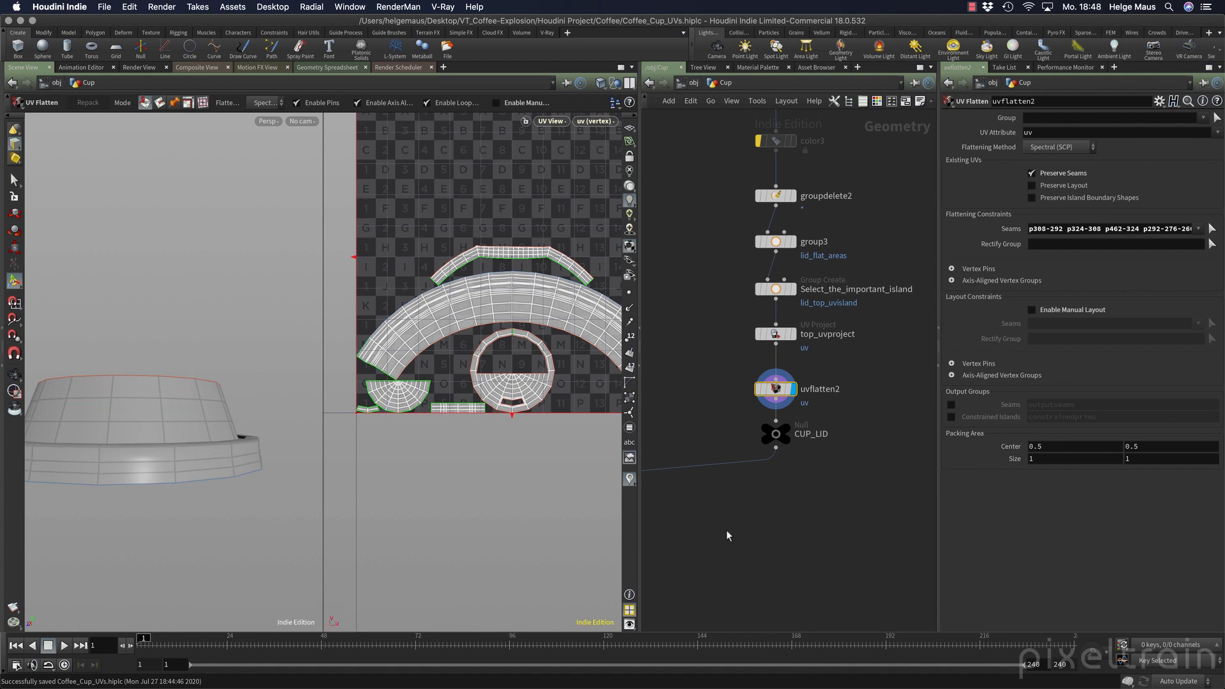
{"action": "middle_click_drag", "start_coordinate": [820, 542], "coordinate": [928, 437]}
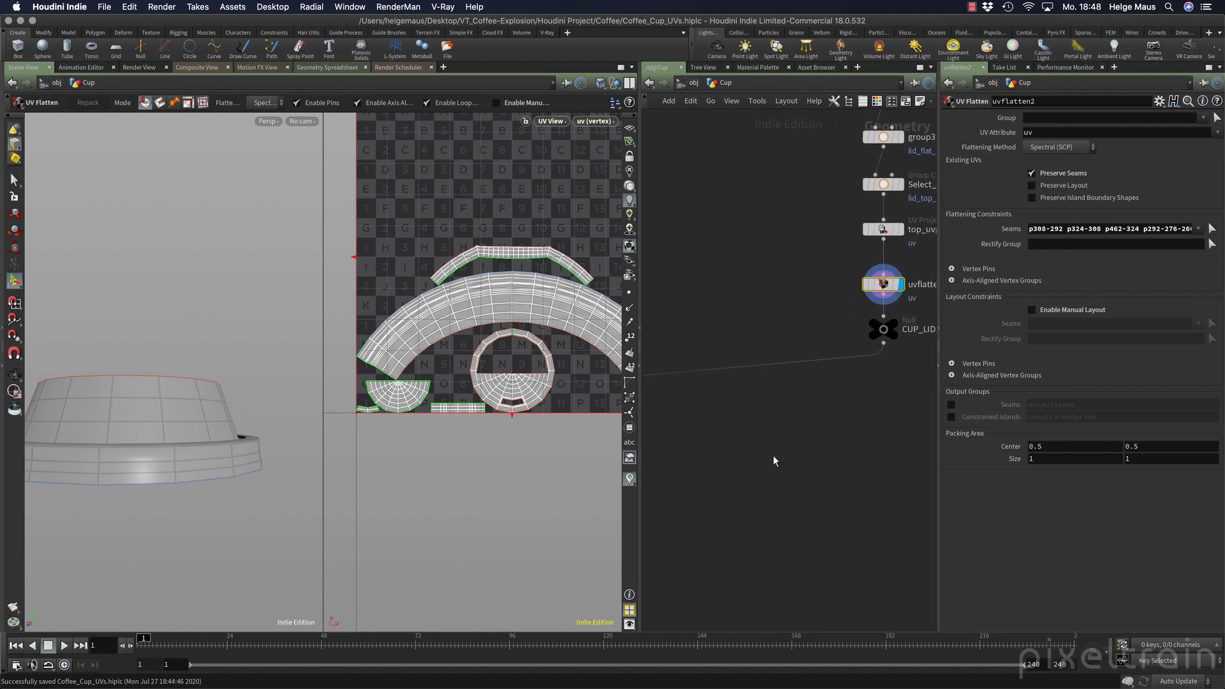
{"action": "middle_click", "coordinate": [888, 285]}
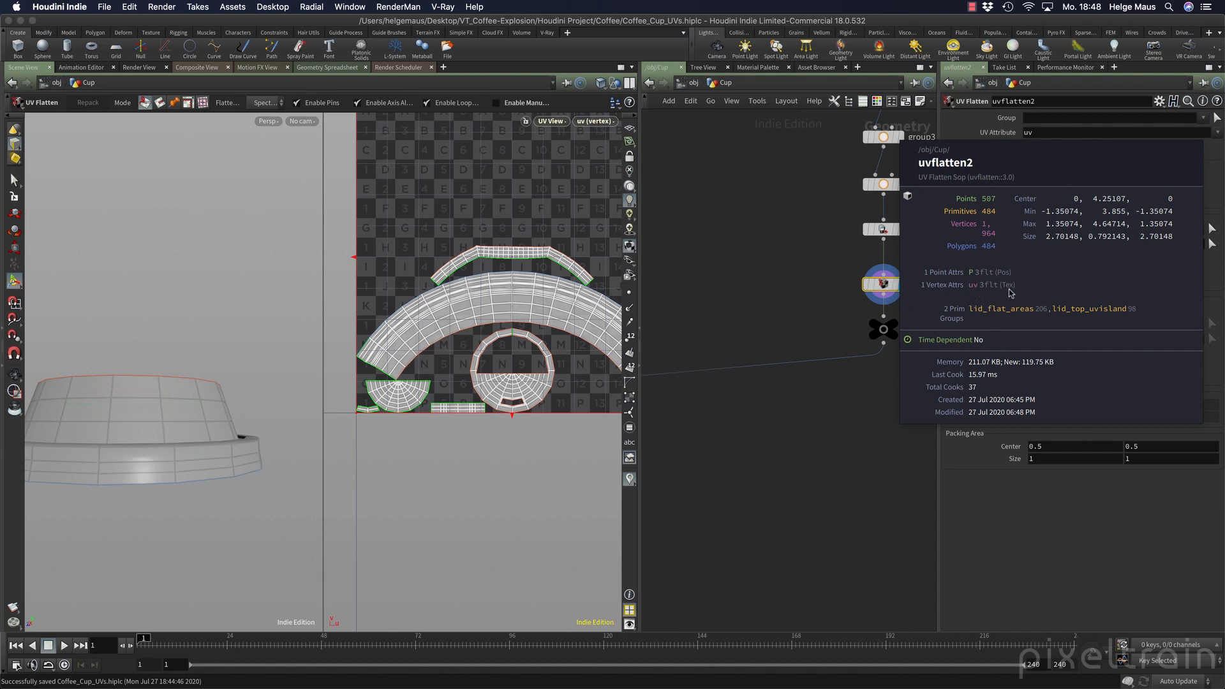
Display the output of merge3 and examine the combined UVs of the whole cup for overlapping islands.
{"action": "middle_click_drag", "start_coordinate": [768, 503], "coordinate": [915, 424]}
{"action": "middle_click_drag", "start_coordinate": [766, 408], "coordinate": [870, 431]}
{"action": "left_click_drag", "start_coordinate": [729, 450], "coordinate": [738, 469]}
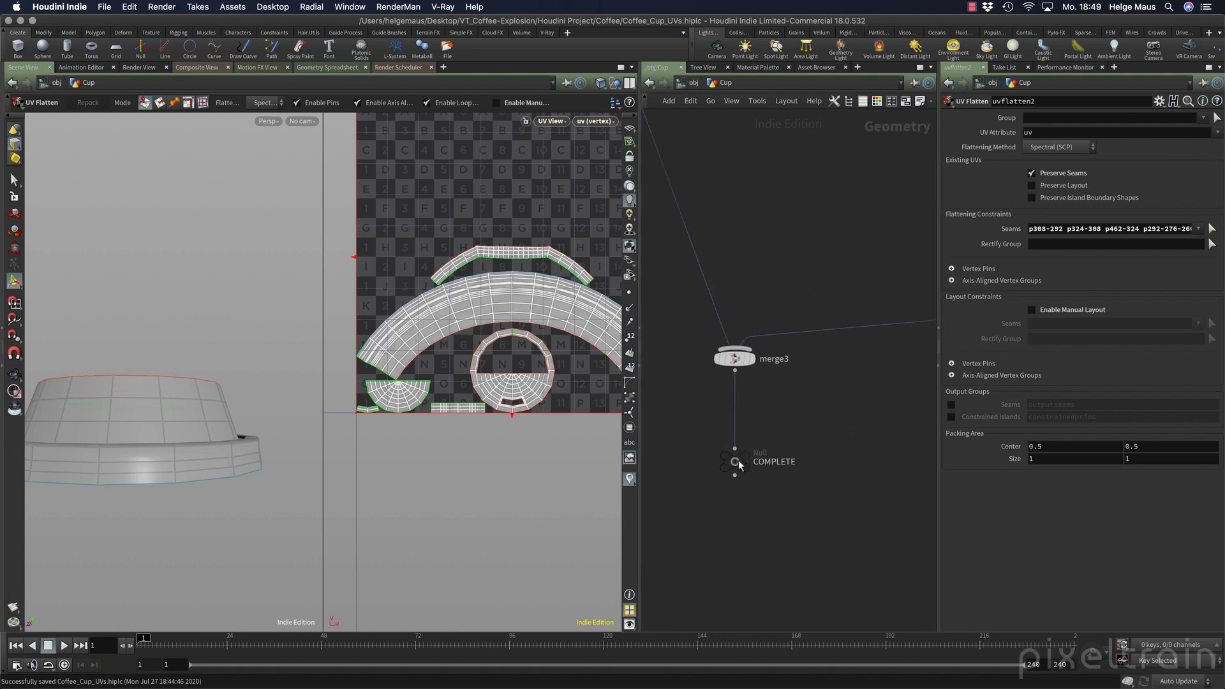
{"action": "left_click", "coordinate": [752, 360]}
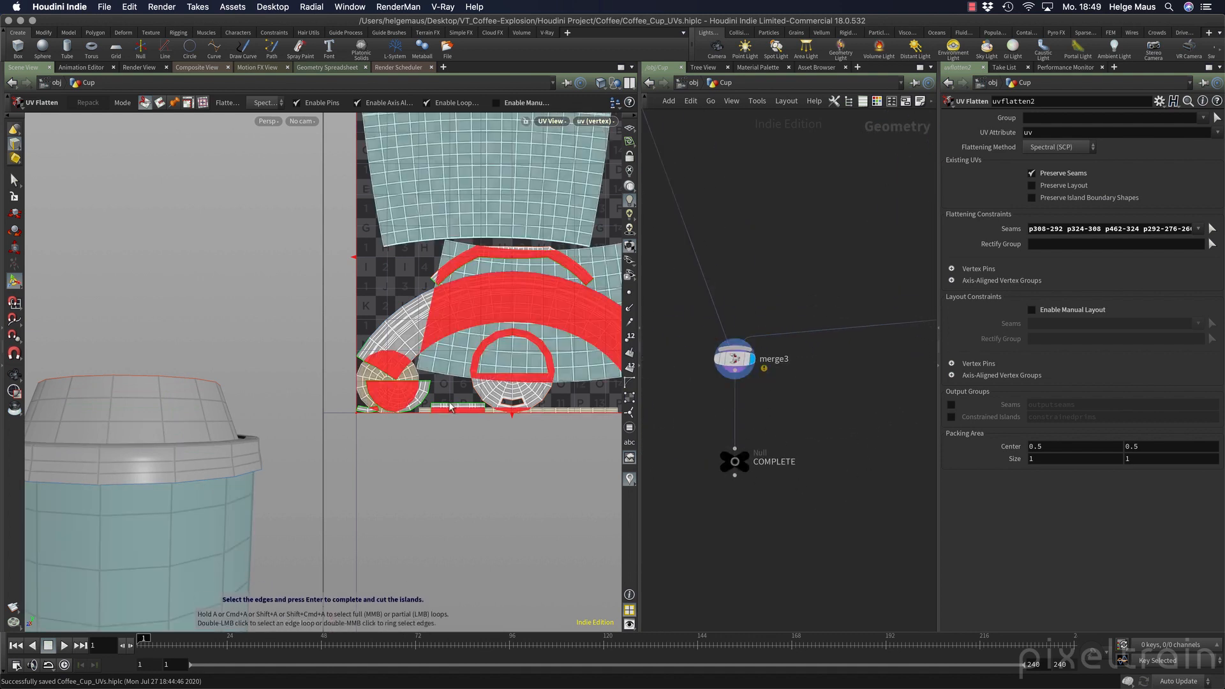
{"action": "right_click_drag", "start_coordinate": [509, 387], "coordinate": [402, 380], "text": "alt"}
{"action": "middle_click_drag", "start_coordinate": [488, 371], "coordinate": [446, 399], "text": "alt"}
{"action": "key", "text": "Return"}
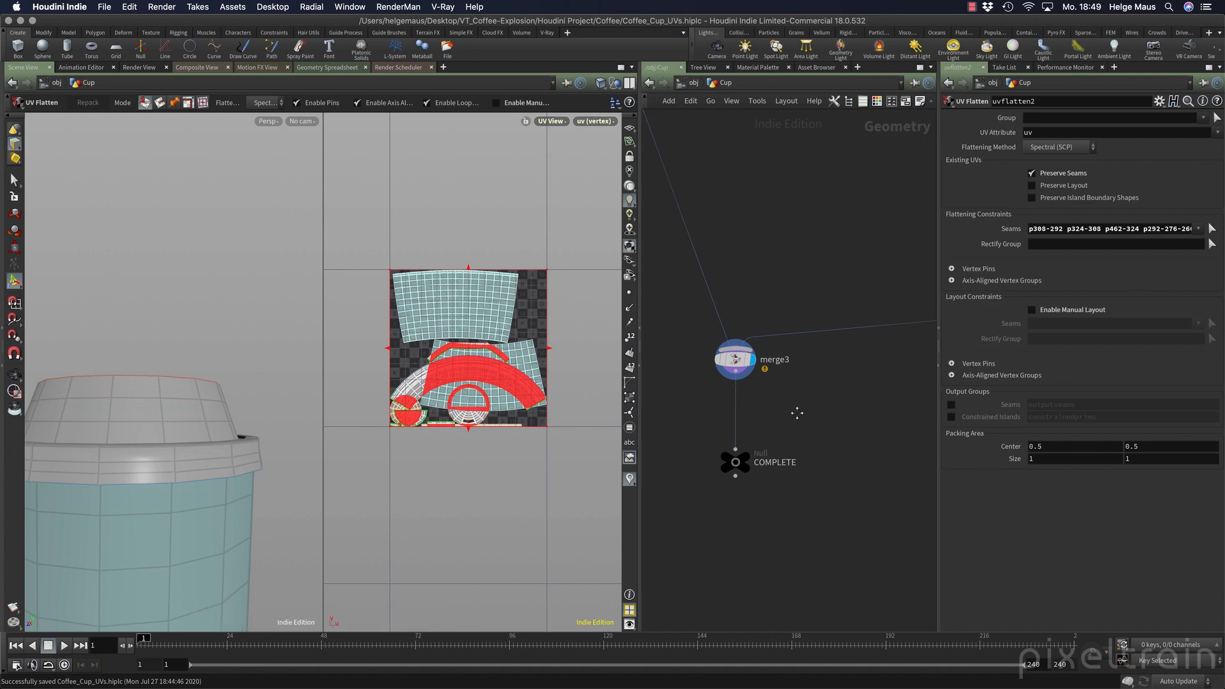
Add a UV Layout node between merge3 and COMPLETE and display its output.
{"action": "middle_click_drag", "start_coordinate": [796, 412], "coordinate": [777, 405]}
{"action": "key", "text": "Tab"}
{"action": "type", "text": "uvl"}
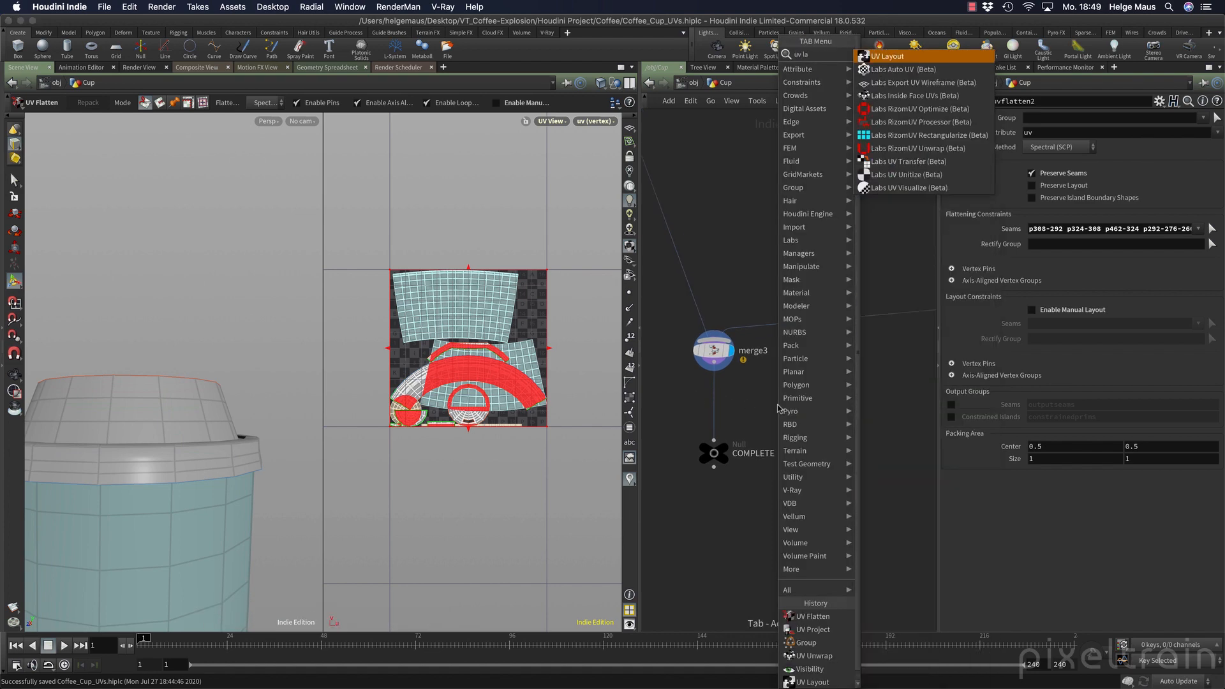
{"action": "key", "text": "Return"}
{"action": "key", "text": "Return"}
{"action": "left_click_drag", "start_coordinate": [778, 405], "coordinate": [722, 407]}
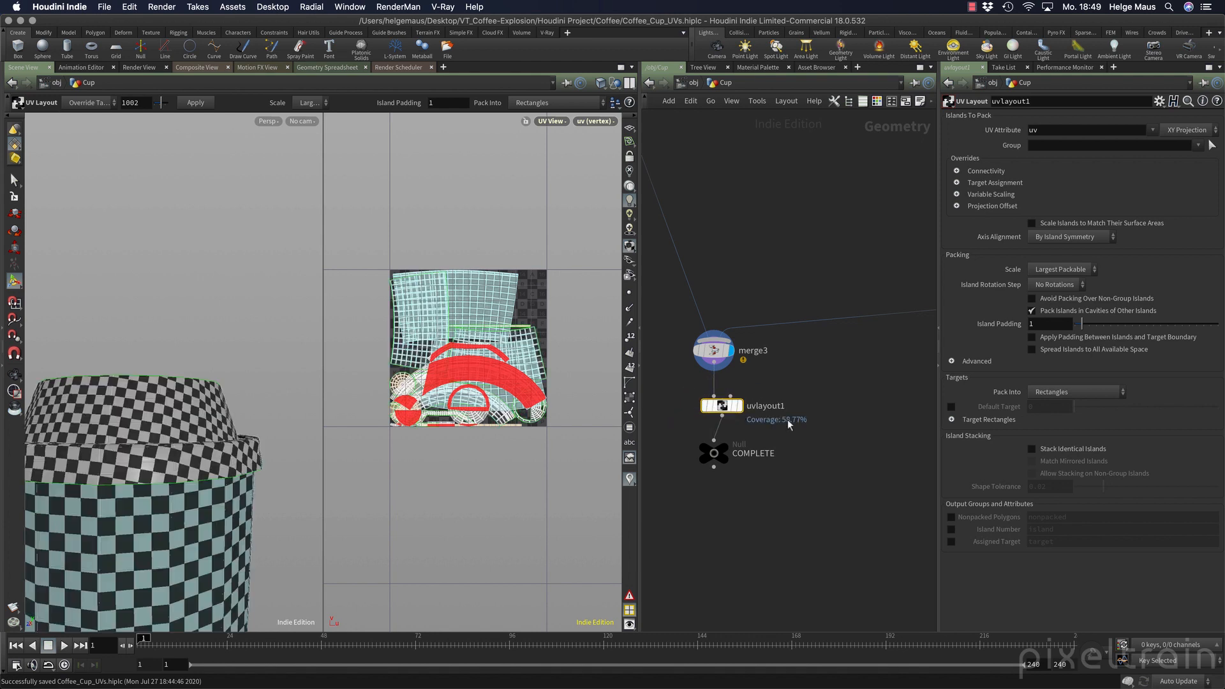
{"action": "left_click", "coordinate": [739, 406]}
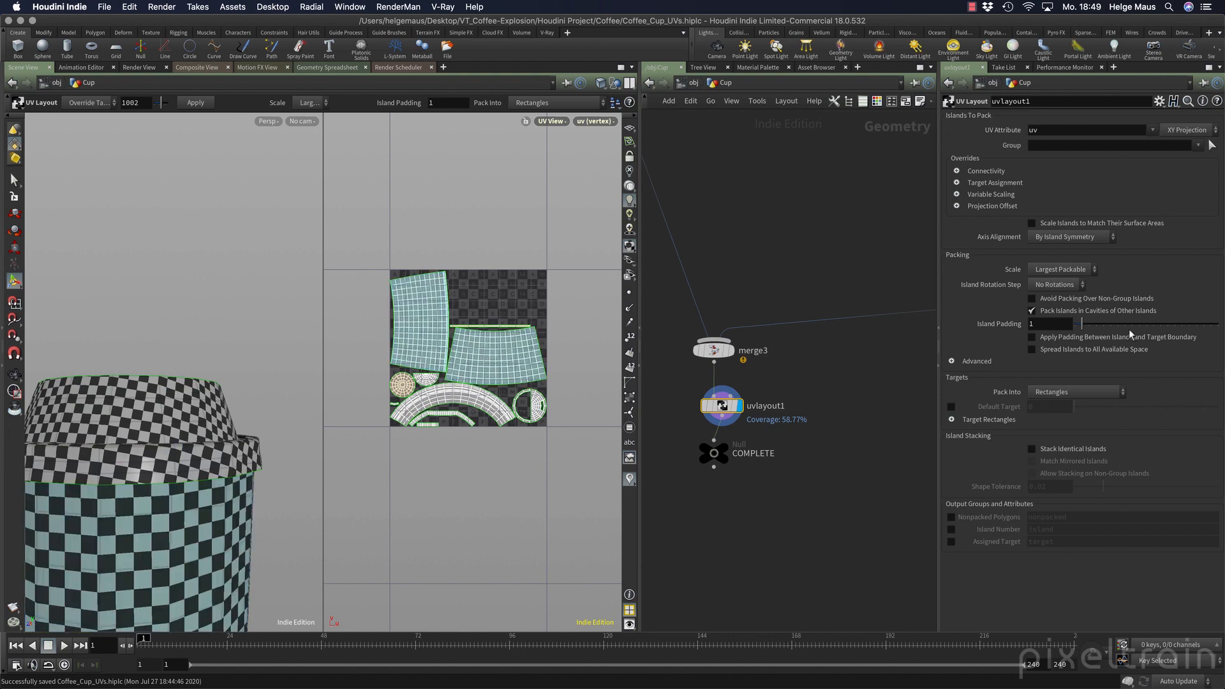
Enable Scale Islands to Match Their Surface Areas on uvlayout1 and check the checker scale across the whole cup.
{"action": "left_click", "coordinate": [1152, 223]}
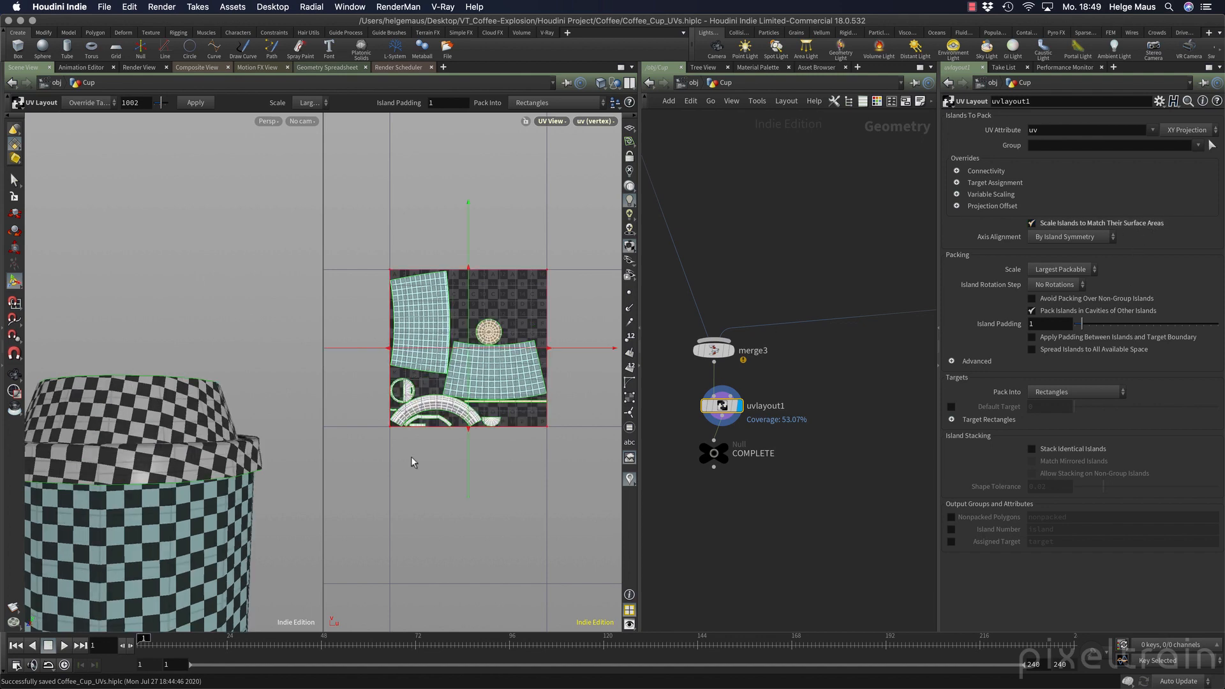
{"action": "right_click_drag", "start_coordinate": [182, 594], "coordinate": [158, 535], "text": "alt"}
{"action": "middle_click_drag", "start_coordinate": [158, 535], "coordinate": [161, 274], "text": "alt"}
{"action": "right_click_drag", "start_coordinate": [161, 274], "coordinate": [207, 319], "text": "alt"}
{"action": "left_click_drag", "start_coordinate": [207, 319], "coordinate": [190, 355], "text": "alt"}
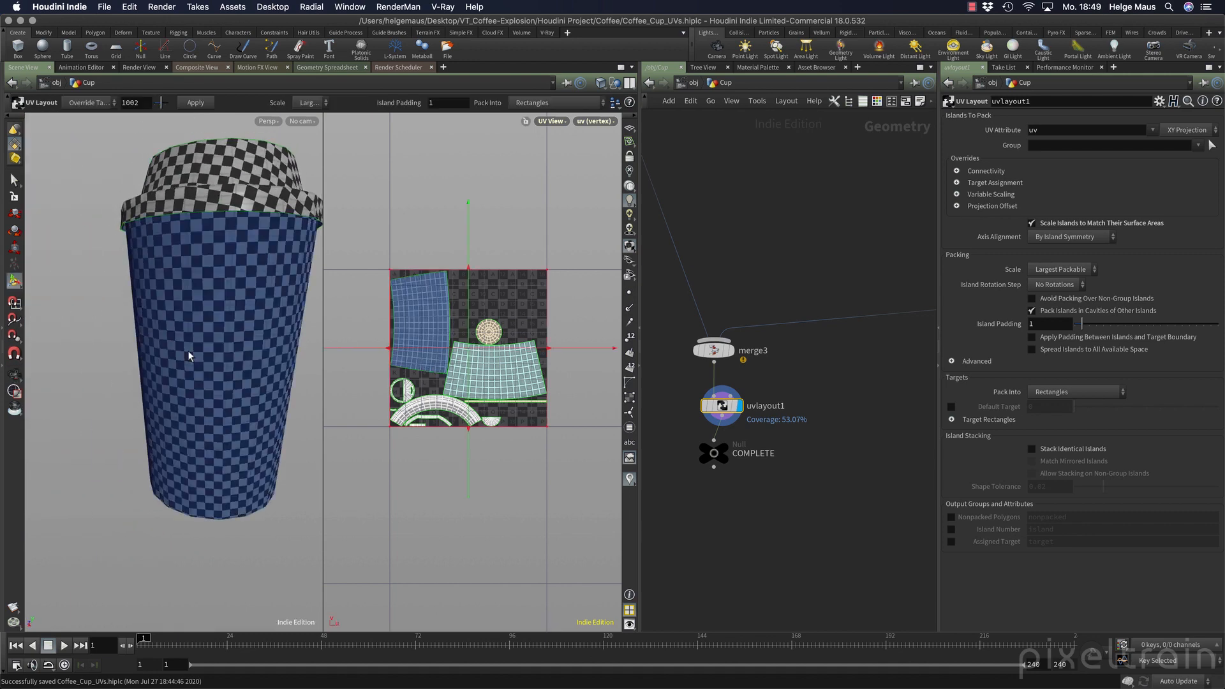
Set the Island Rotation Step of uvlayout1 to 90°.
{"action": "left_click", "coordinate": [1073, 285]}
{"action": "left_click", "coordinate": [1054, 327]}
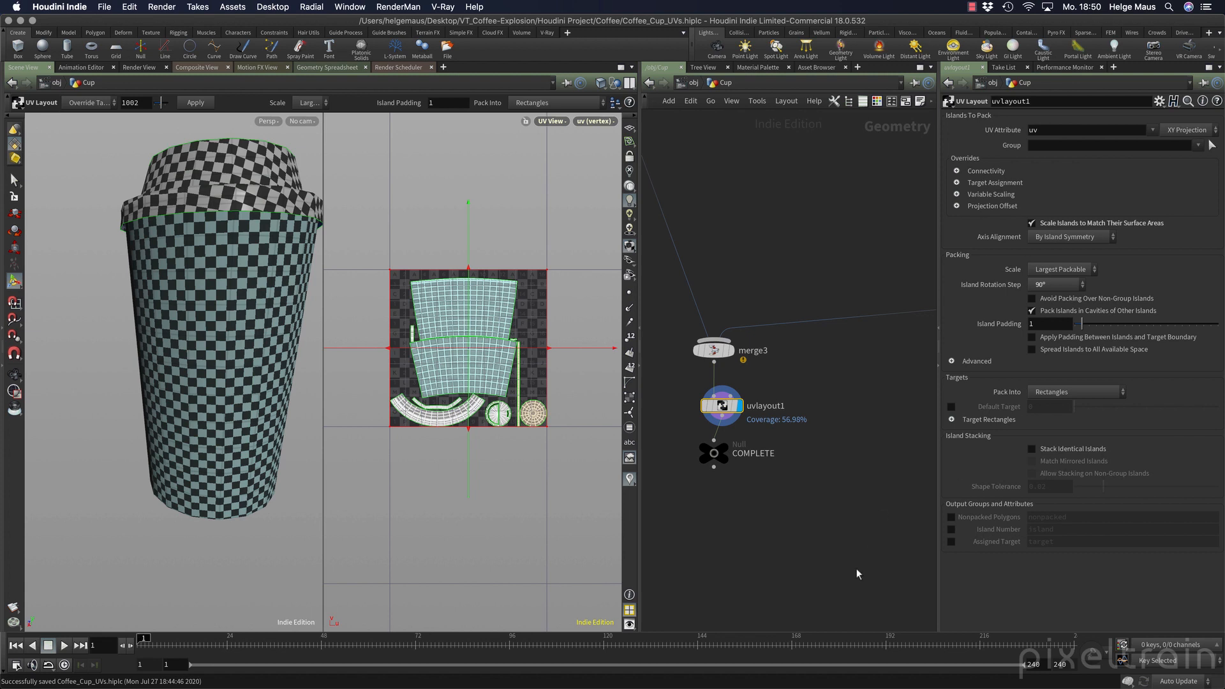
{"action": "middle_click_drag", "start_coordinate": [811, 518], "coordinate": [782, 566]}
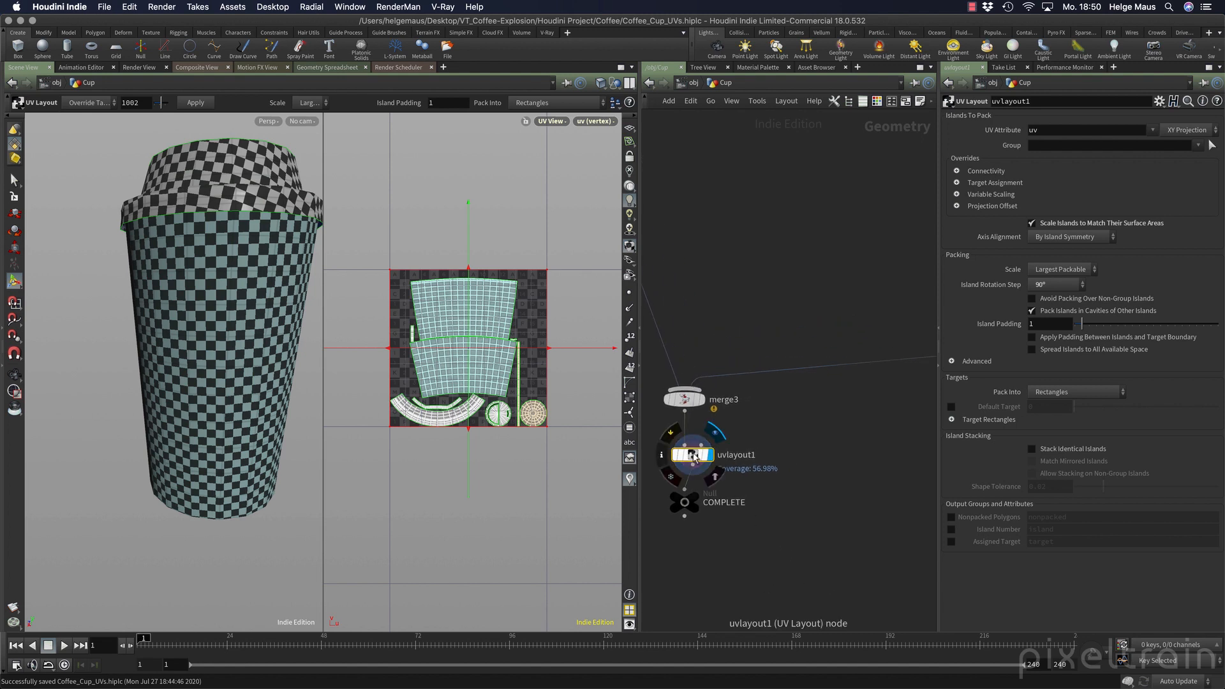
Delete the UV Layout node below merge3 and insert a displayed UV Layout node between uvflatten2 and CUP_LID.
{"action": "key", "text": "Delete"}
{"action": "middle_click_drag", "start_coordinate": [816, 409], "coordinate": [617, 396]}
{"action": "left_click_drag", "start_coordinate": [843, 308], "coordinate": [843, 363]}
{"action": "key", "text": "Tab"}
{"action": "type", "text": "uv"}
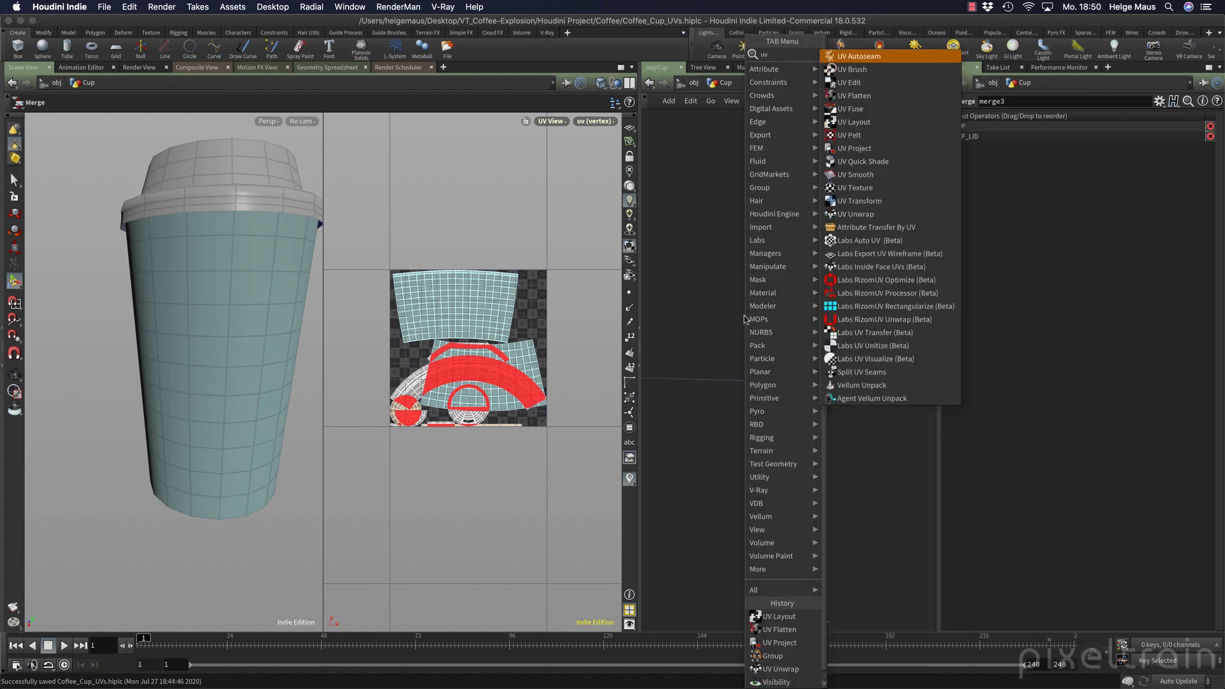
{"action": "type", "text": "lay"}
{"action": "key", "text": "Return"}
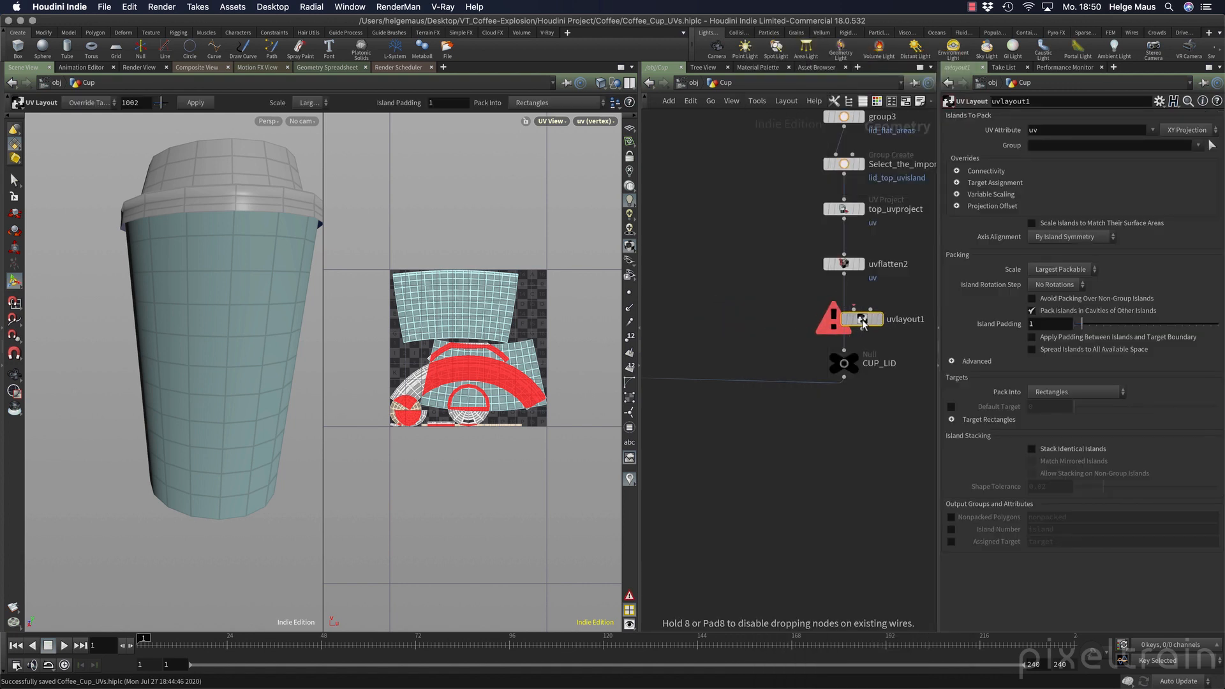
{"action": "left_click", "coordinate": [862, 323]}
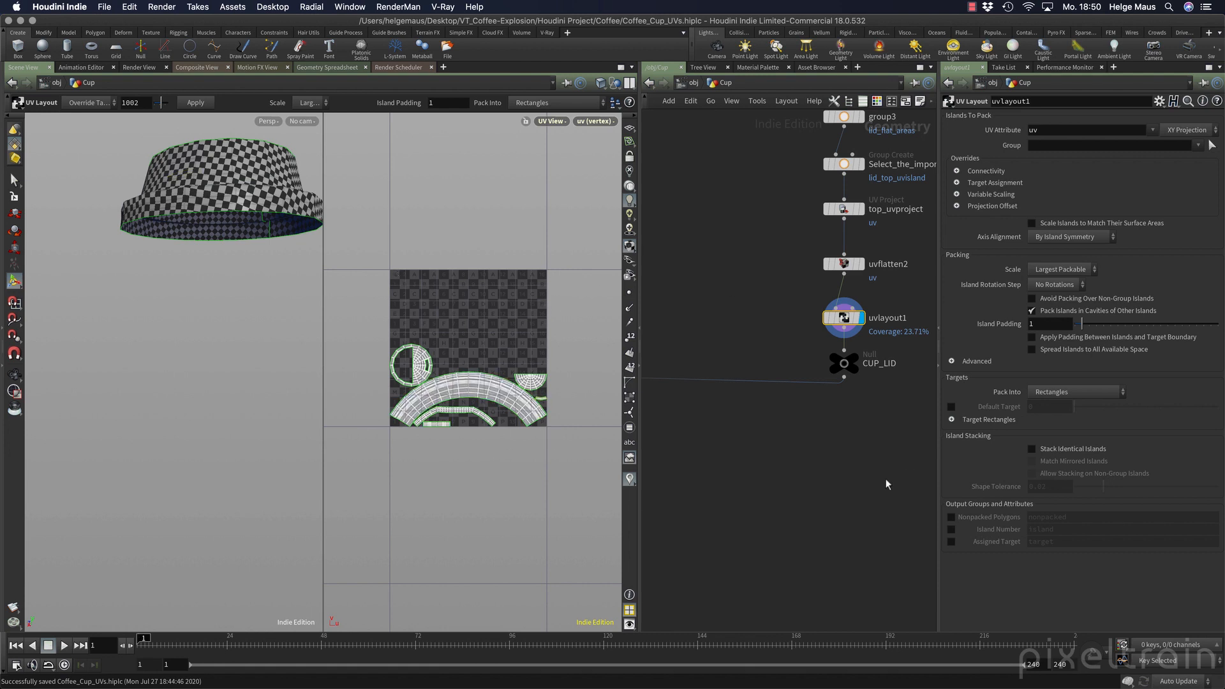
Set the Island Rotation Step of the lid's UV Layout node to 90°.
{"action": "middle_click_drag", "start_coordinate": [844, 461], "coordinate": [755, 451]}
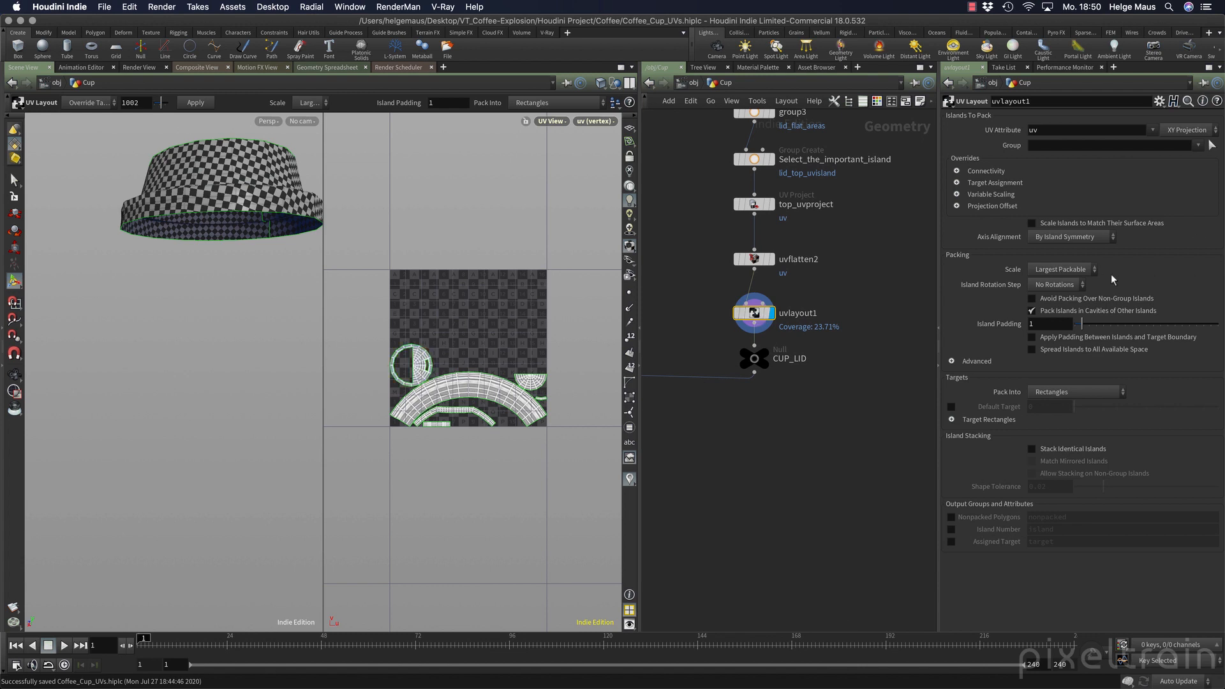
{"action": "left_click", "coordinate": [1049, 284]}
{"action": "left_click", "coordinate": [1048, 324]}
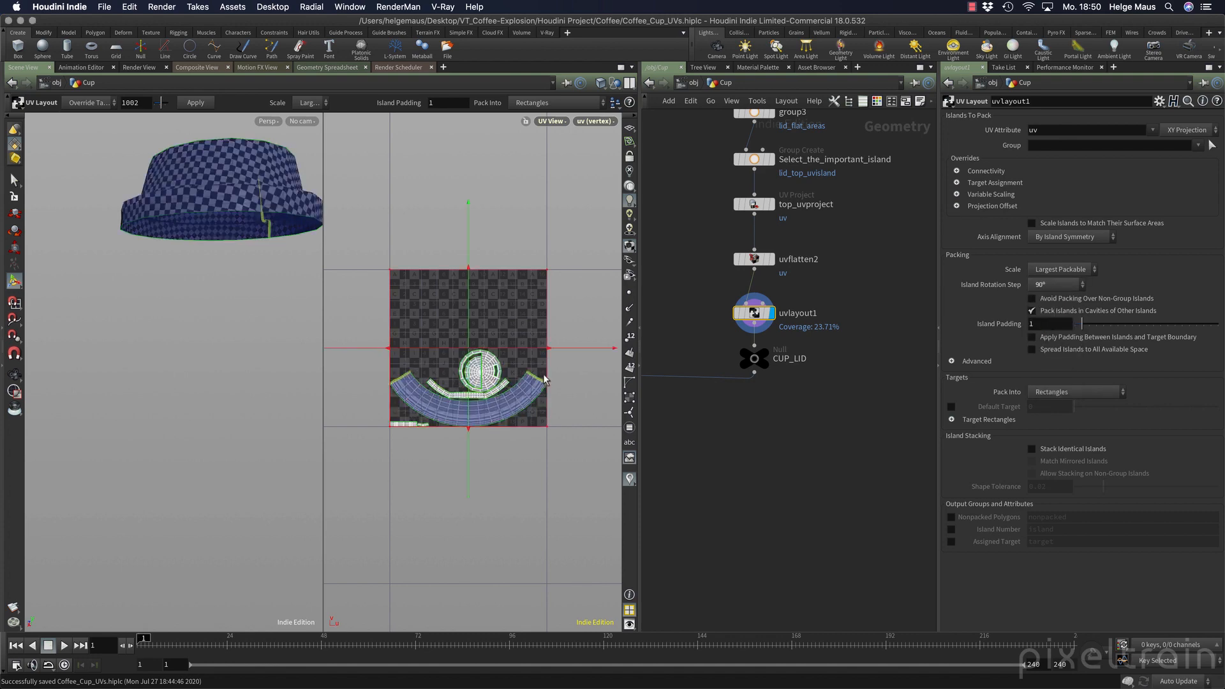
Examine how the lid's packed islands fit into the cavities of other islands in the UV view.
{"action": "key", "text": "Escape"}
{"action": "scroll", "coordinate": [480, 367], "scroll_direction": "up", "scroll_amount": 5}
{"action": "scroll", "coordinate": [479, 367], "scroll_direction": "up", "scroll_amount": 3}
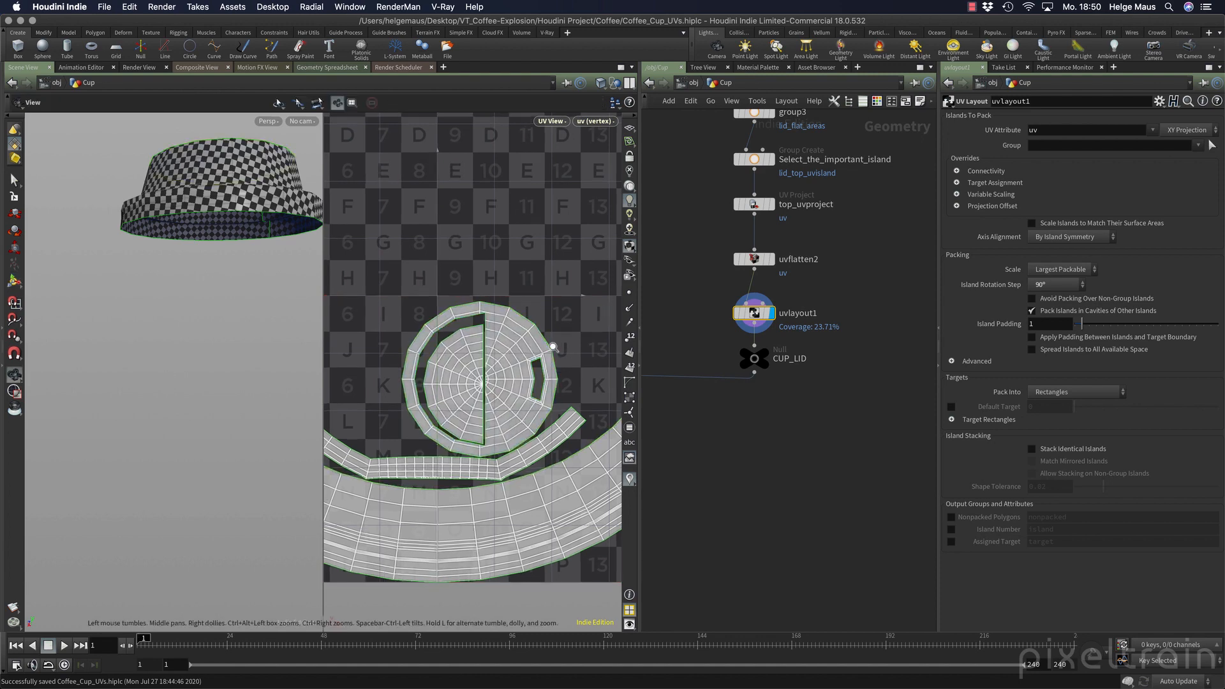
{"action": "scroll", "coordinate": [557, 349], "scroll_direction": "down", "scroll_amount": 3}
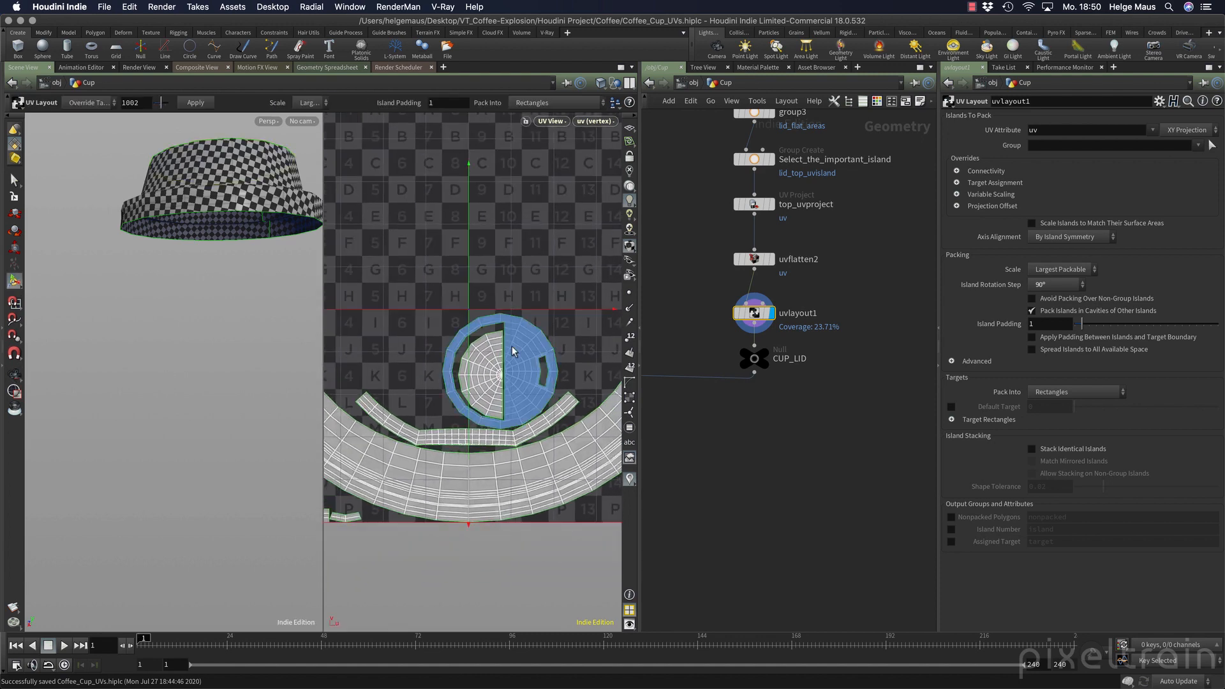
{"action": "left_click", "coordinate": [1146, 313]}
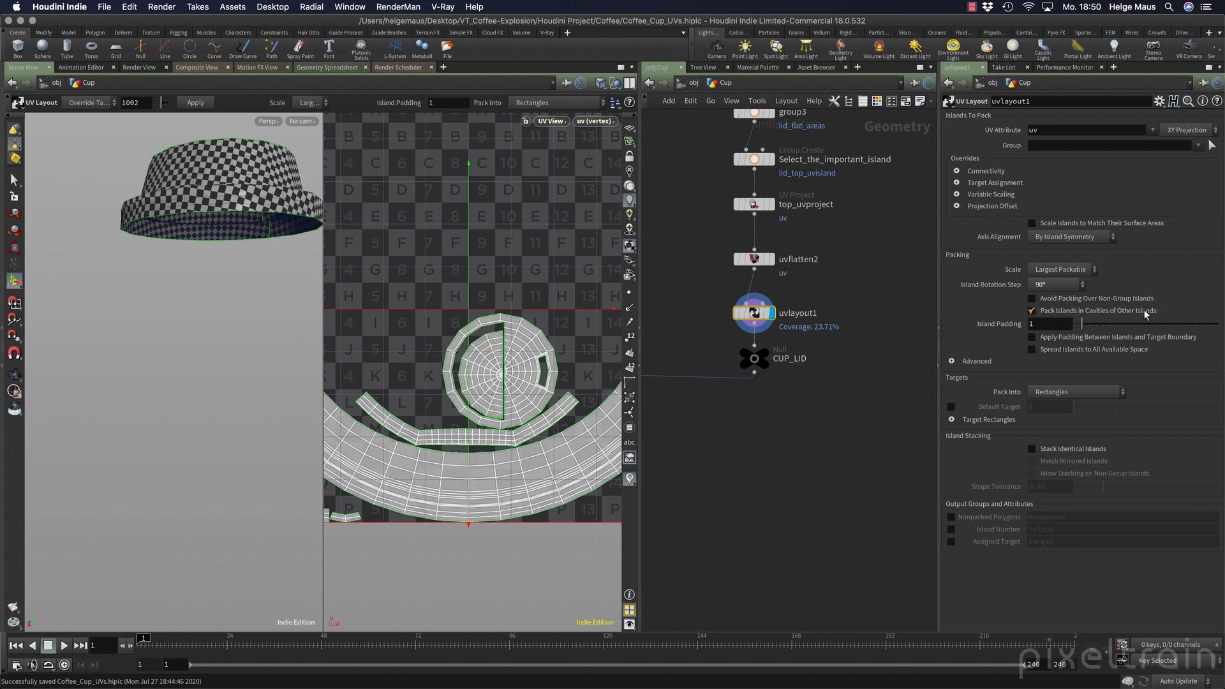
{"action": "right_click_drag", "start_coordinate": [583, 397], "coordinate": [543, 392], "text": "alt"}
{"action": "middle_click_drag", "start_coordinate": [544, 392], "coordinate": [447, 380], "text": "alt"}
{"action": "scroll", "coordinate": [448, 378], "scroll_direction": "up", "scroll_amount": 3}
{"action": "key", "text": "Return"}
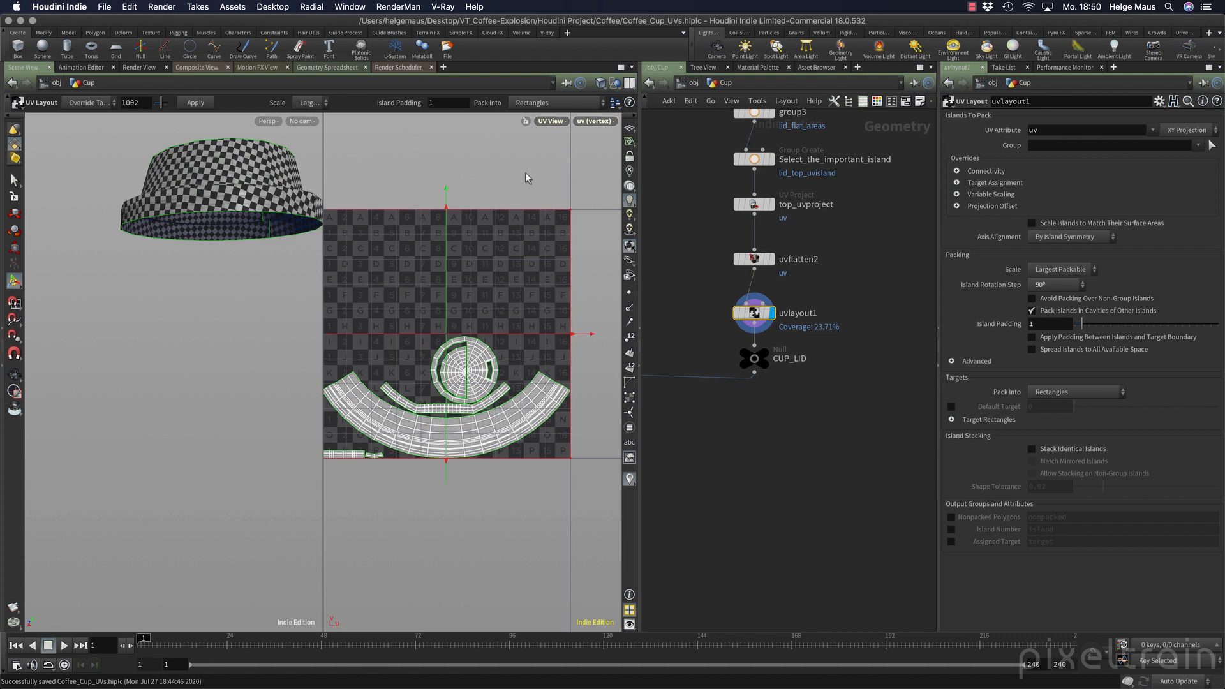
{"action": "scroll", "coordinate": [545, 353], "scroll_direction": "down", "scroll_amount": 2}
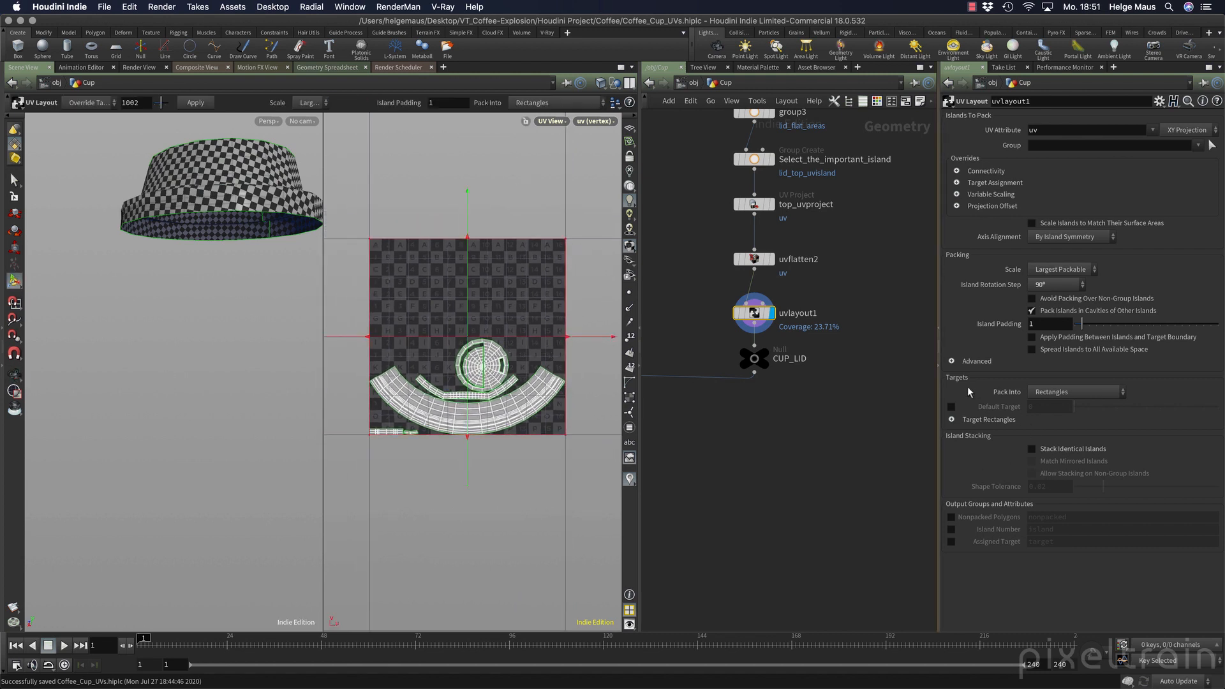
Pack the lid's islands into UDIM Tiles with Default UDIM enabled and set to 1002.
{"action": "left_click", "coordinate": [1084, 391]}
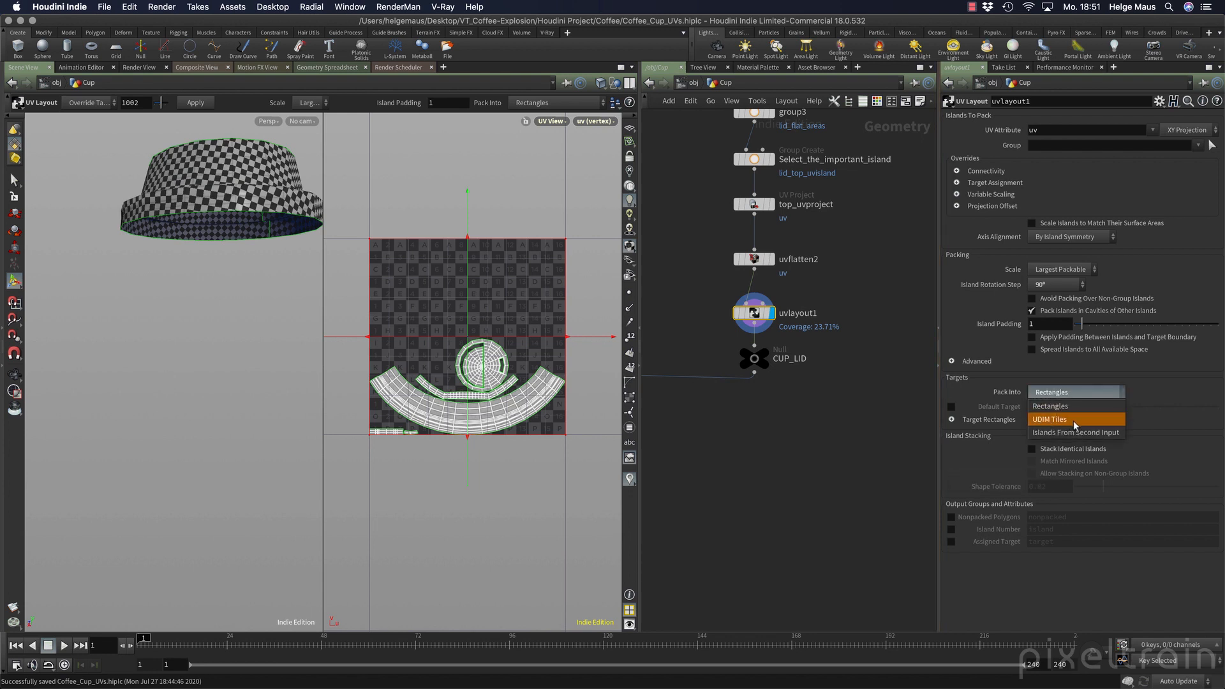
{"action": "left_click", "coordinate": [1075, 420]}
{"action": "left_click", "coordinate": [951, 407]}
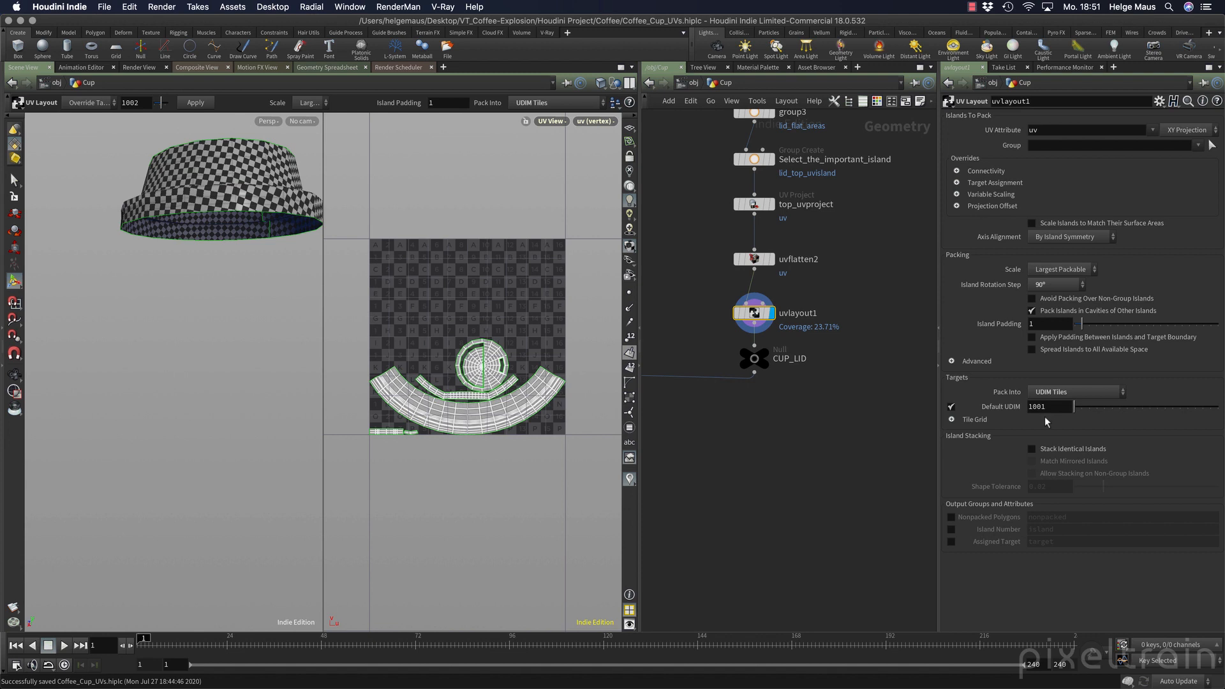
{"action": "left_click", "coordinate": [1069, 409]}
{"action": "key", "text": "Return"}
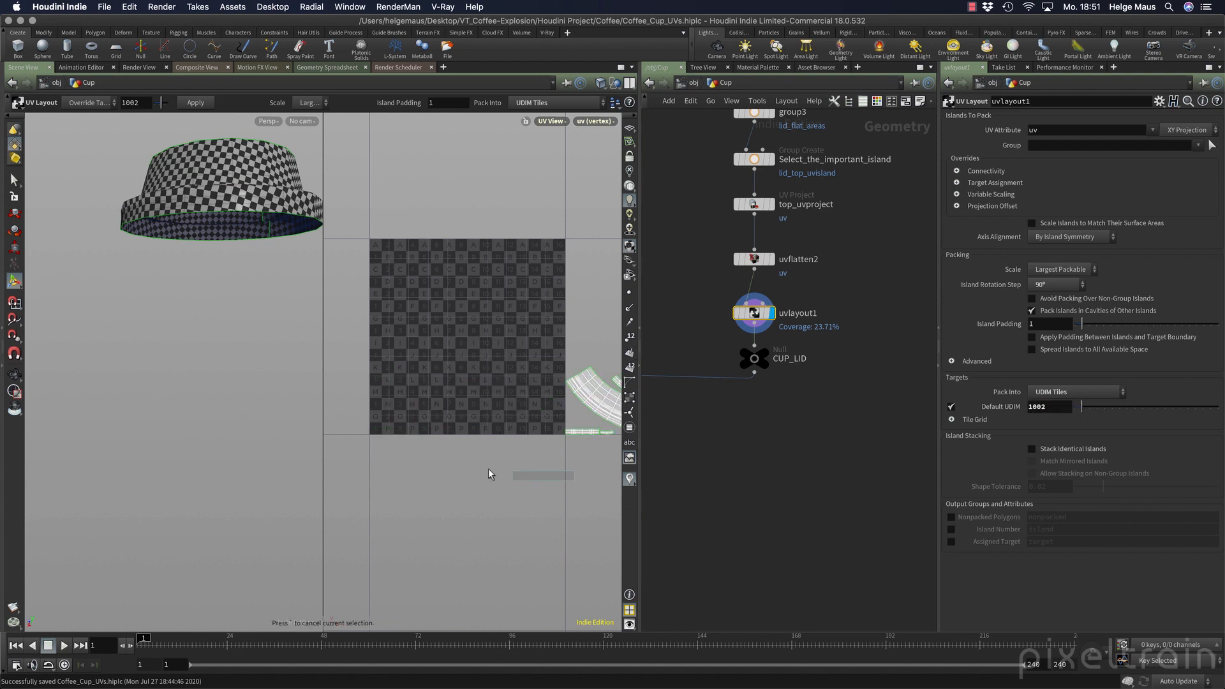
{"action": "middle_click_drag", "start_coordinate": [596, 478], "coordinate": [454, 459], "text": "alt"}
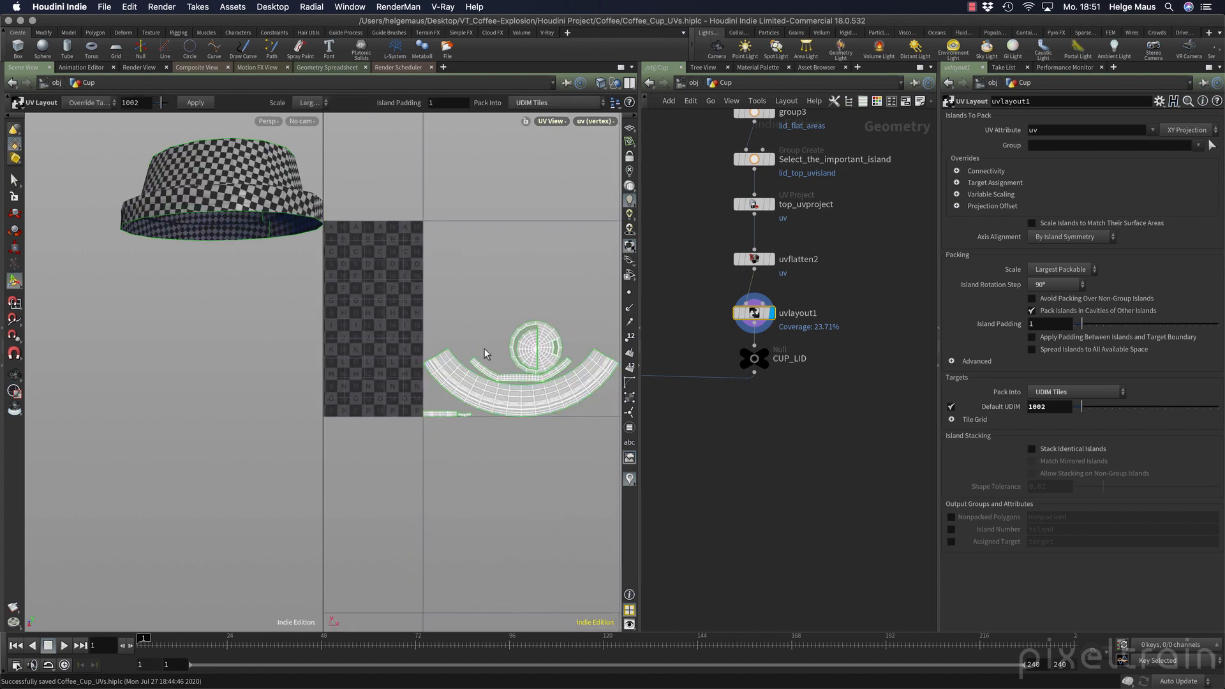
Insert a UV Layout node on the cup body's branch just before merge3 and display its output.
{"action": "middle_click_drag", "start_coordinate": [704, 464], "coordinate": [884, 456]}
{"action": "middle_click_drag", "start_coordinate": [714, 458], "coordinate": [924, 460]}
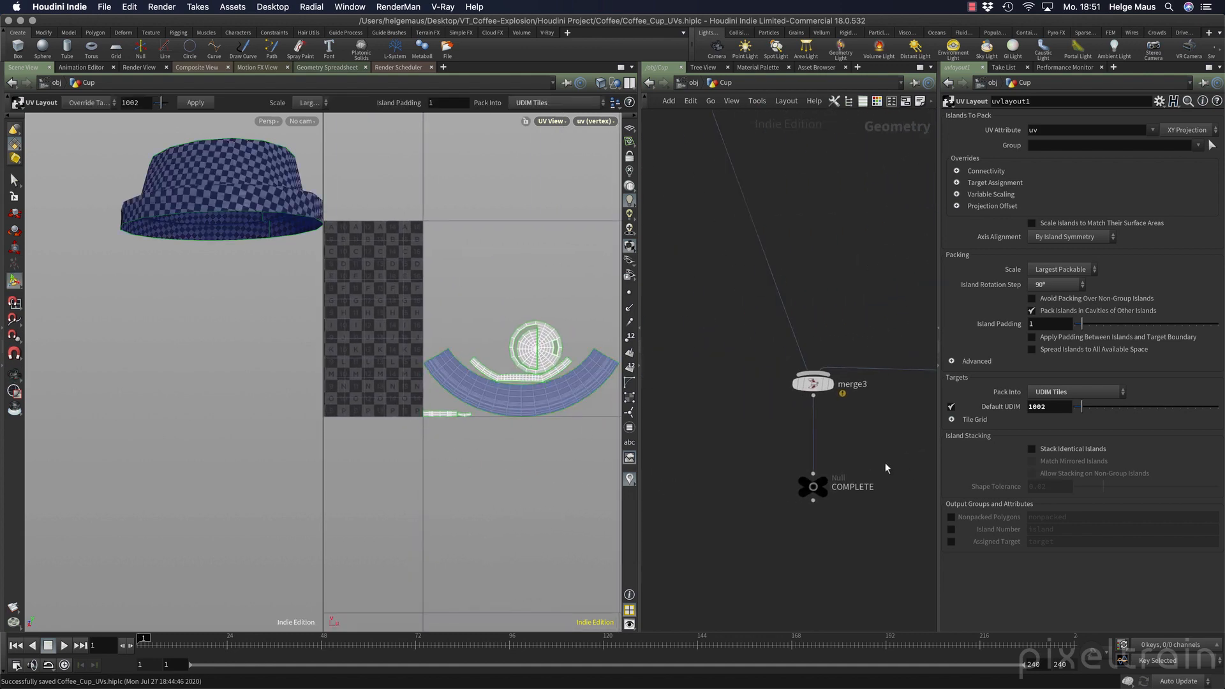
{"action": "middle_click_drag", "start_coordinate": [692, 377], "coordinate": [707, 382]}
{"action": "key", "text": "Tab"}
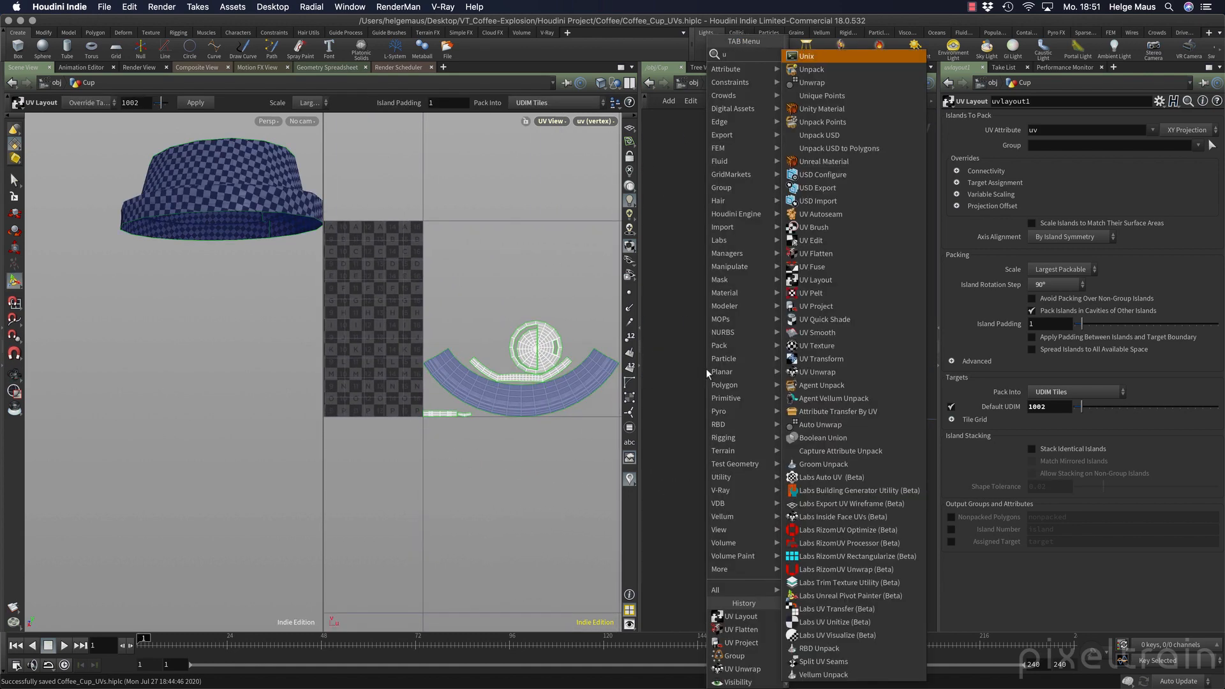
{"action": "type", "text": "uvl"}
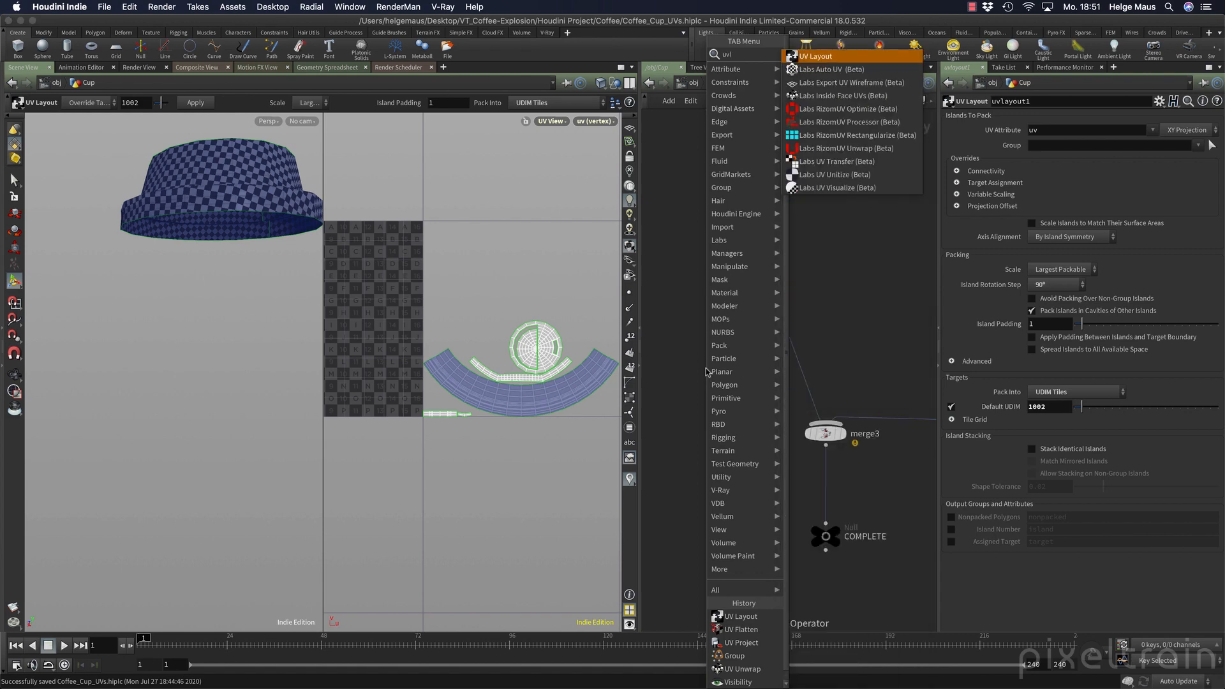
{"action": "key", "text": "Return"}
{"action": "left_click", "coordinate": [706, 369]}
{"action": "mouse_move", "coordinate": [706, 372]}
{"action": "left_mouse_down"}
{"action": "mouse_move", "coordinate": [743, 351]}
{"action": "mouse_move", "coordinate": [799, 355]}
{"action": "mouse_move", "coordinate": [722, 378]}
{"action": "left_mouse_up"}
{"action": "middle_click_drag", "start_coordinate": [358, 364], "coordinate": [487, 363], "text": "alt"}
{"action": "key", "text": "Return"}
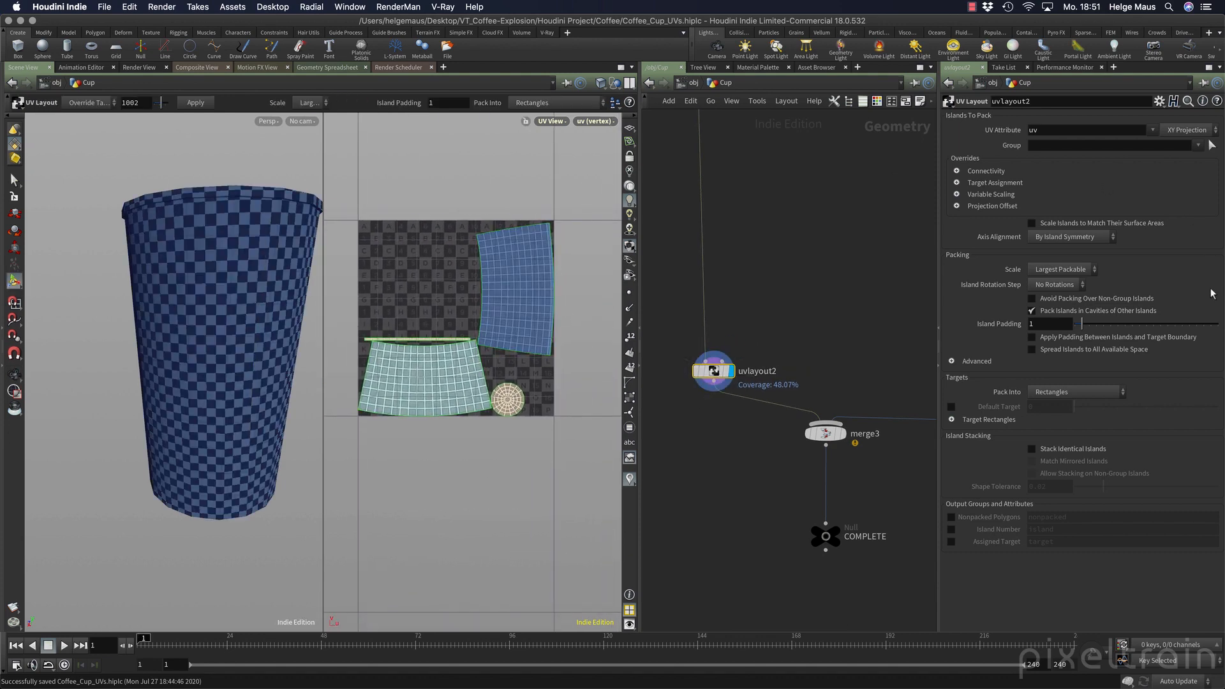
Set uvlayout2's Island Rotation Step to 90° and pack into UDIM Tiles with Default UDIM 1001 enabled.
{"action": "left_click", "coordinate": [1059, 284]}
{"action": "left_click", "coordinate": [1050, 325]}
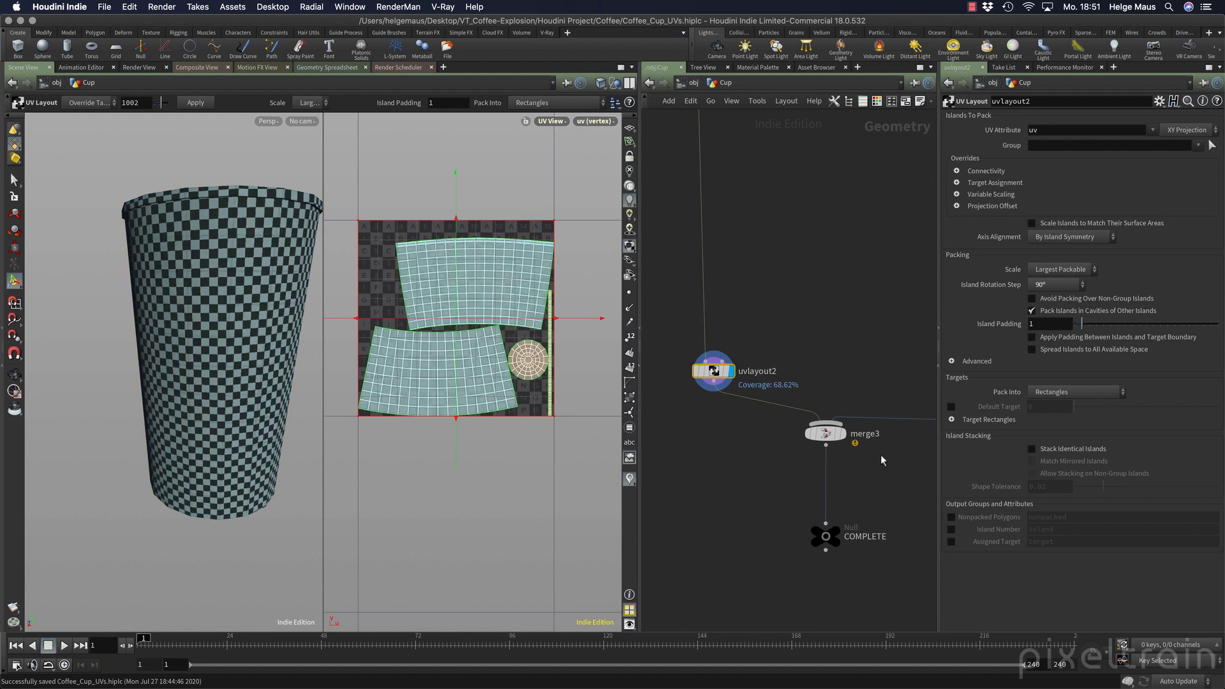
{"action": "left_click", "coordinate": [1075, 392]}
{"action": "left_click", "coordinate": [1078, 420]}
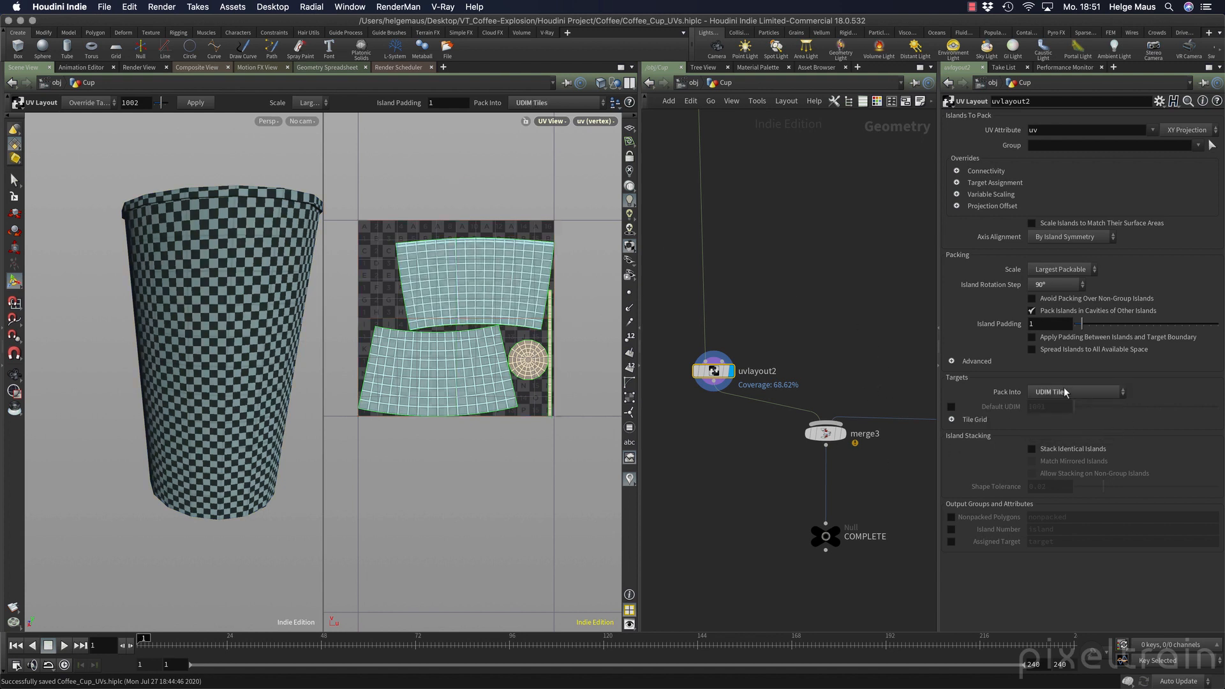
{"action": "left_click", "coordinate": [950, 406]}
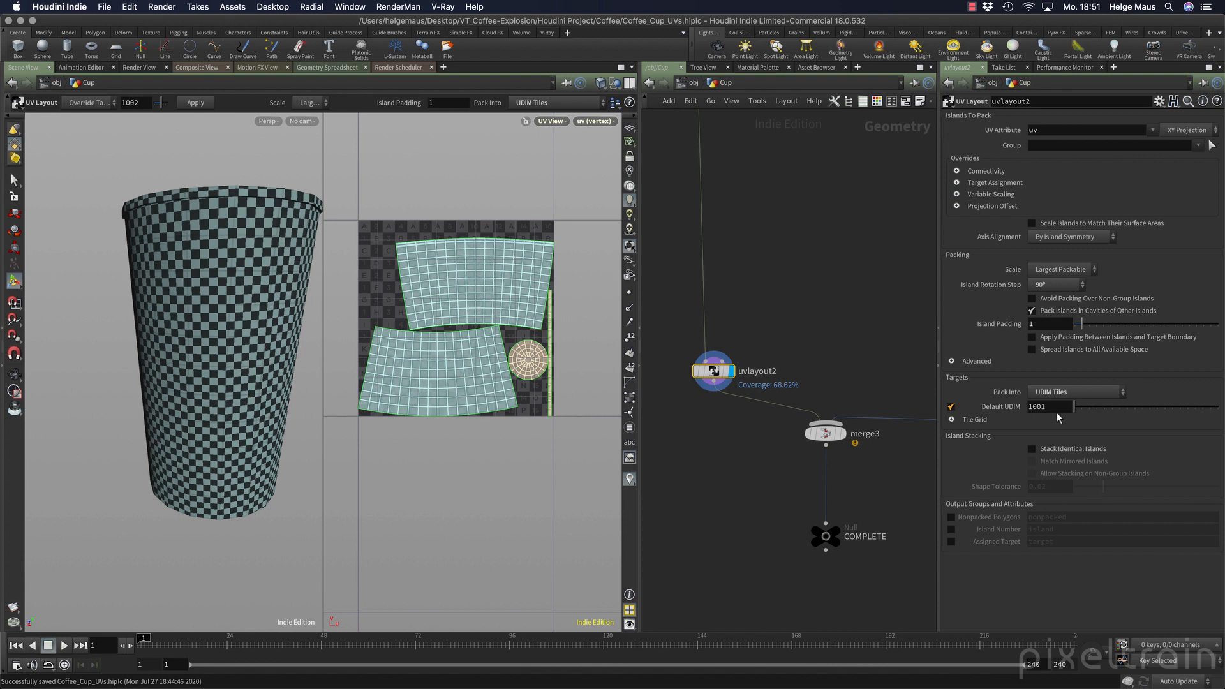
Display merge3 to check the body and lid UVs across both UDIM tiles, and set the display to COMPLETE.
{"action": "middle_click_drag", "start_coordinate": [829, 462], "coordinate": [757, 405]}
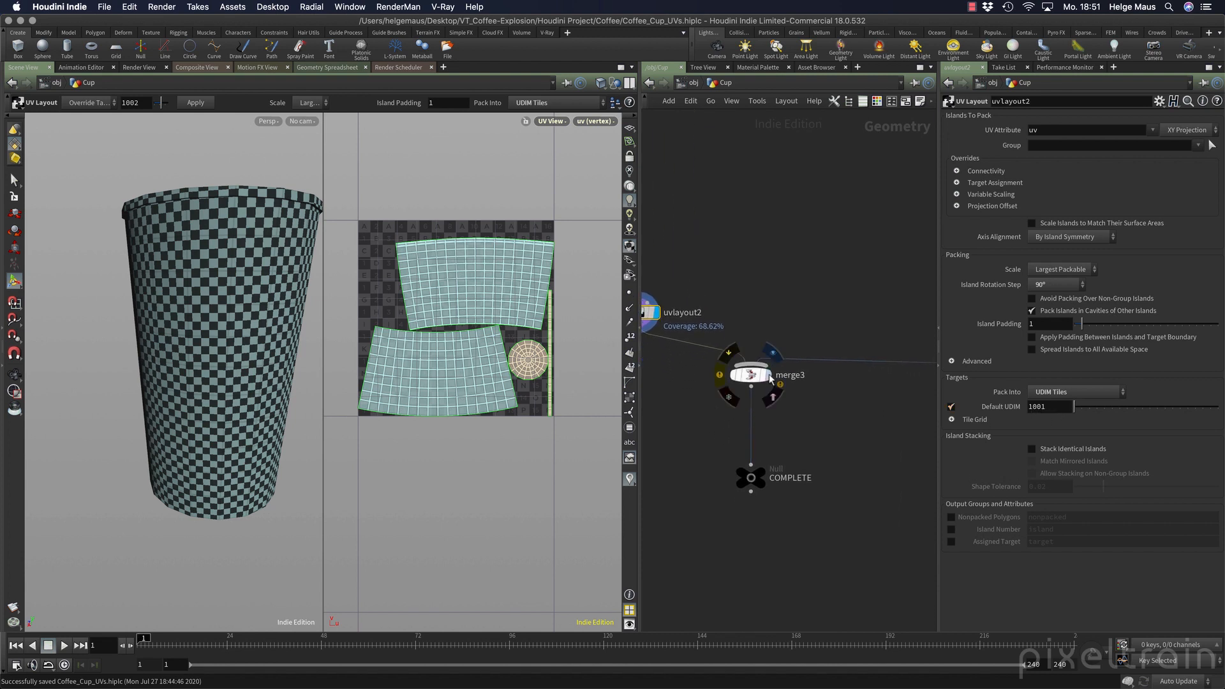
{"action": "left_click", "coordinate": [765, 375]}
{"action": "right_click_drag", "start_coordinate": [499, 455], "coordinate": [420, 456], "text": "alt"}
{"action": "middle_click_drag", "start_coordinate": [491, 459], "coordinate": [415, 439], "text": "alt"}
{"action": "right_click_drag", "start_coordinate": [413, 438], "coordinate": [426, 440], "text": "alt"}
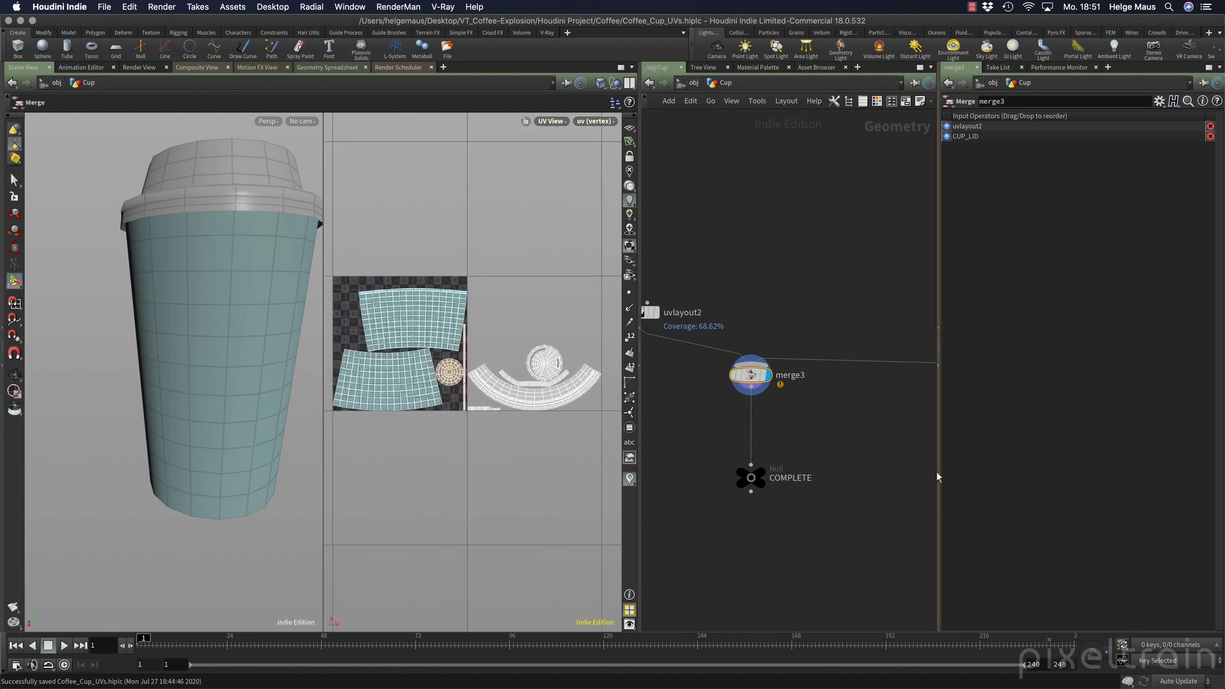
{"action": "left_click", "coordinate": [761, 472]}
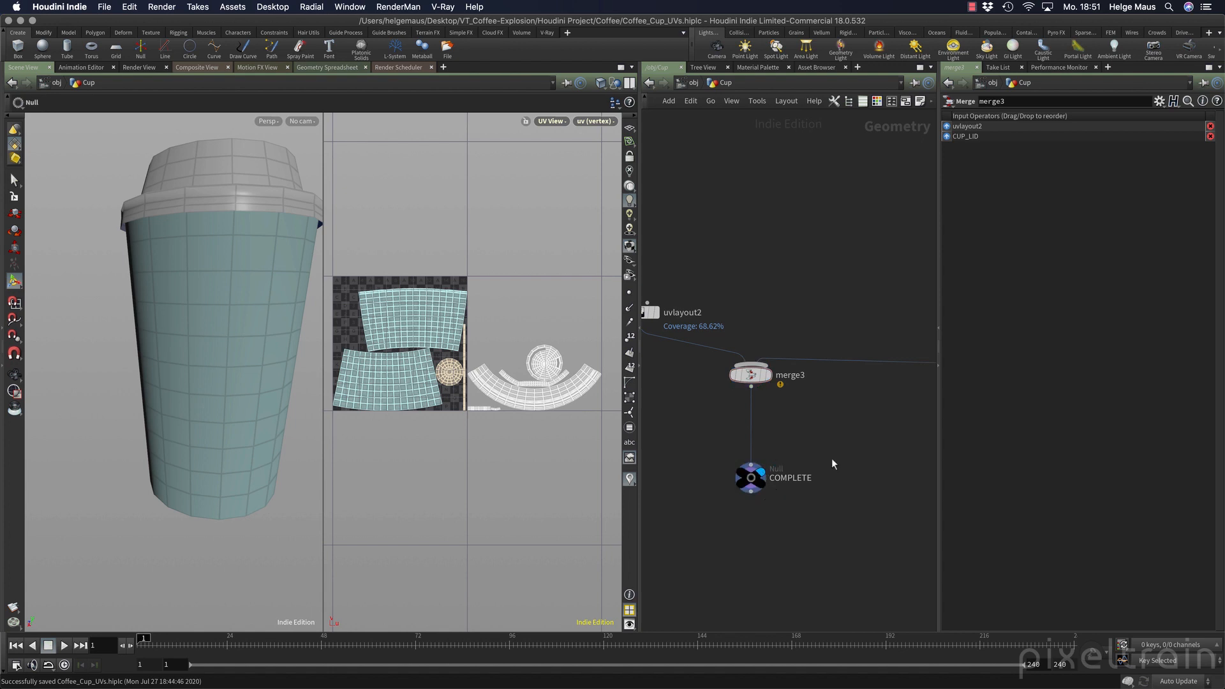